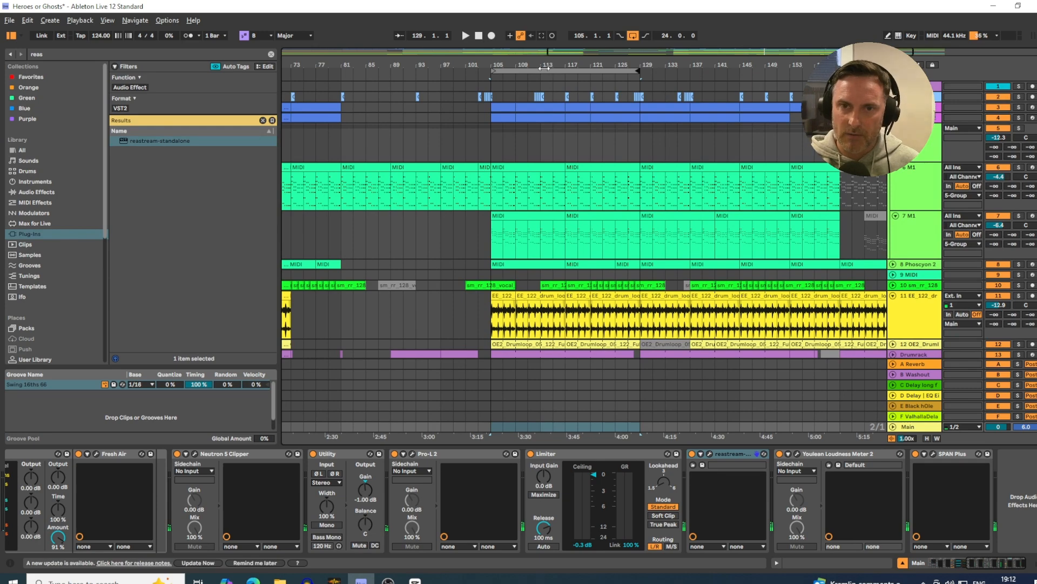
Select the 24-bar looped section starting at bar 105 and play it back with the 5 Group track selected.
click(543, 69)
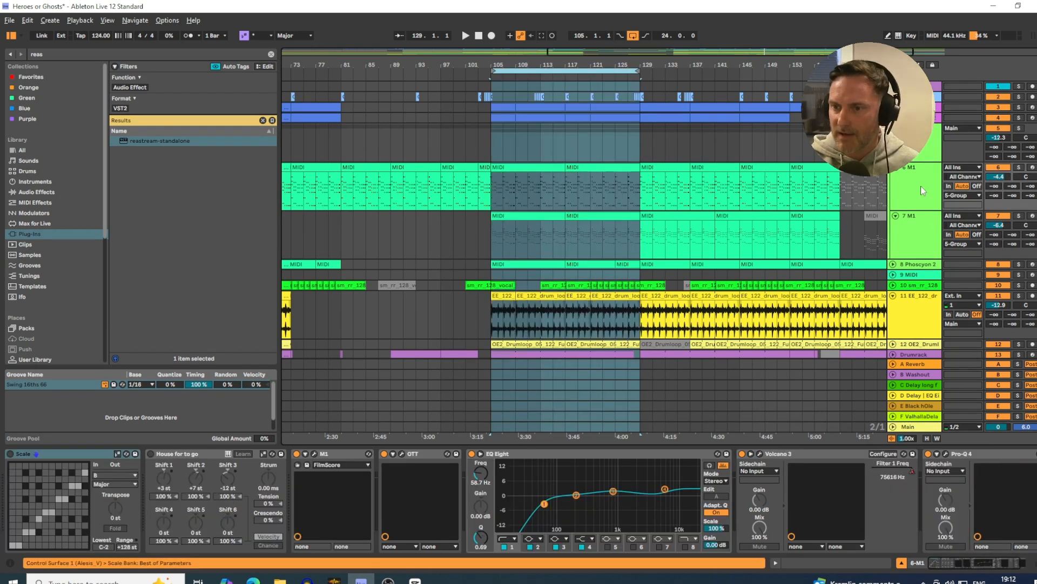
scroll(922, 191, down, 5)
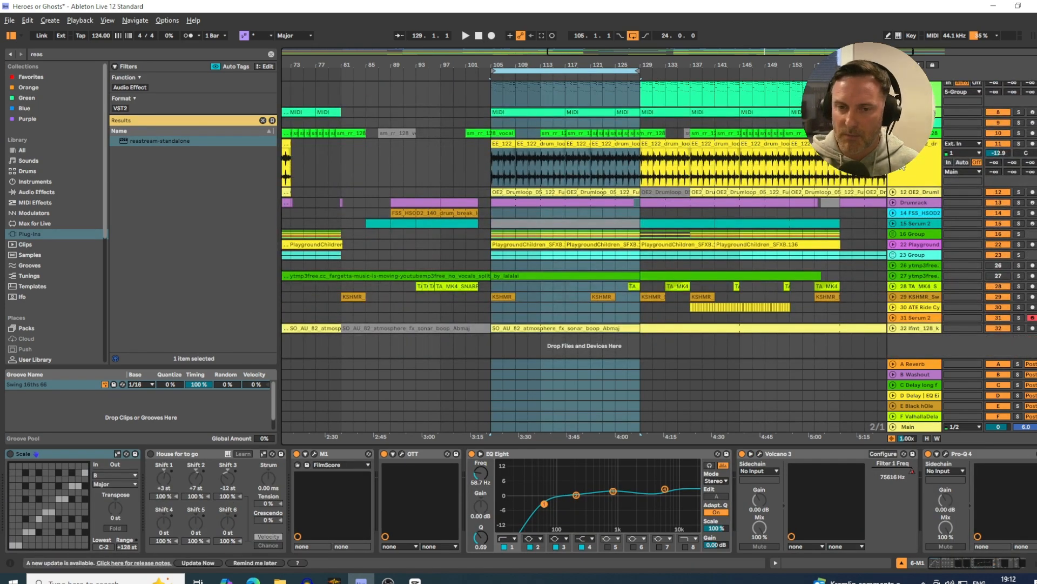
scroll(900, 173, up, 5)
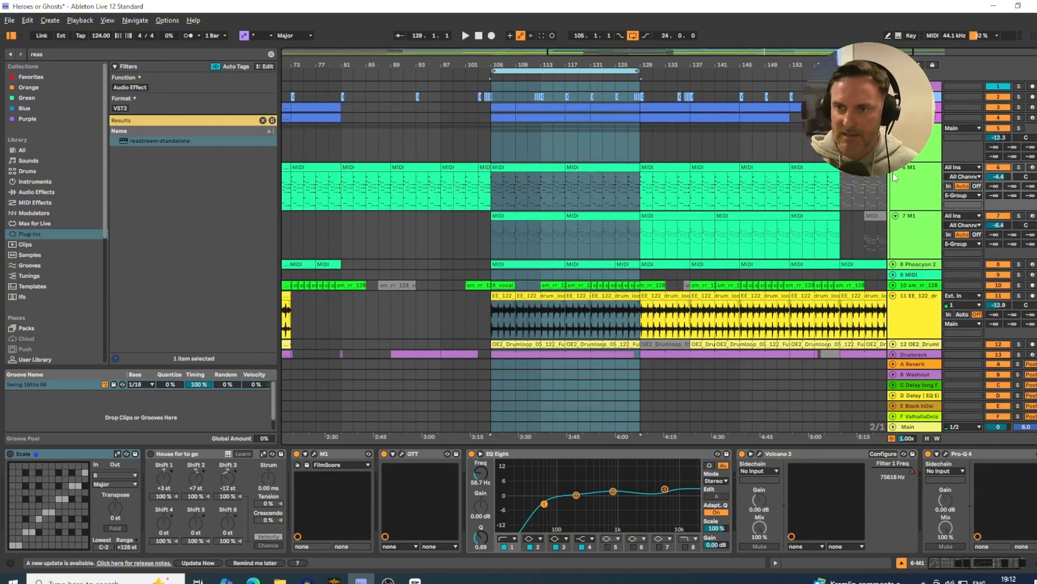
click(913, 135)
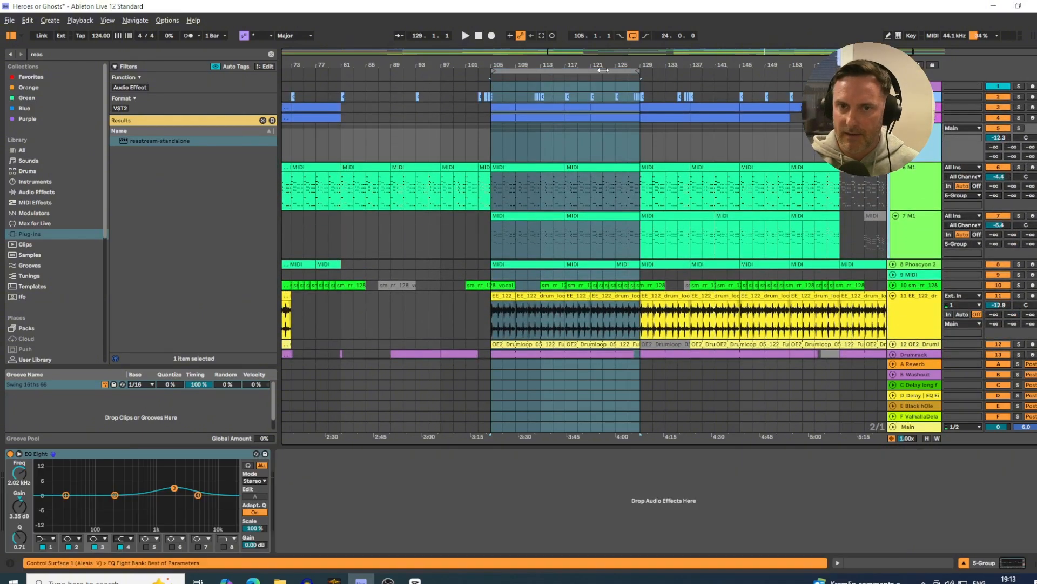
key(space)
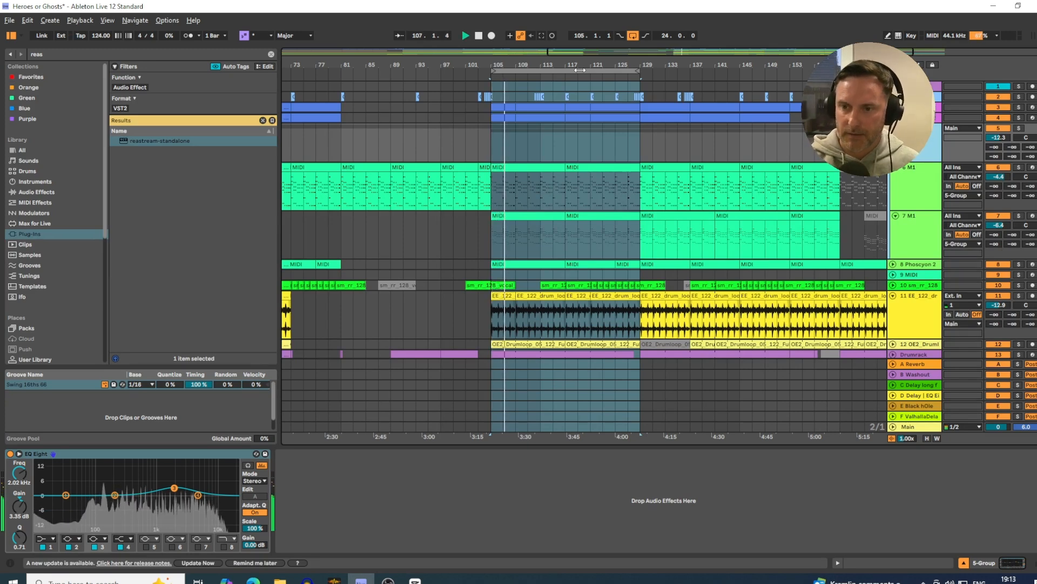
Collapse the EE_122 drum loop track (track 11) in the arrangement.
click(892, 296)
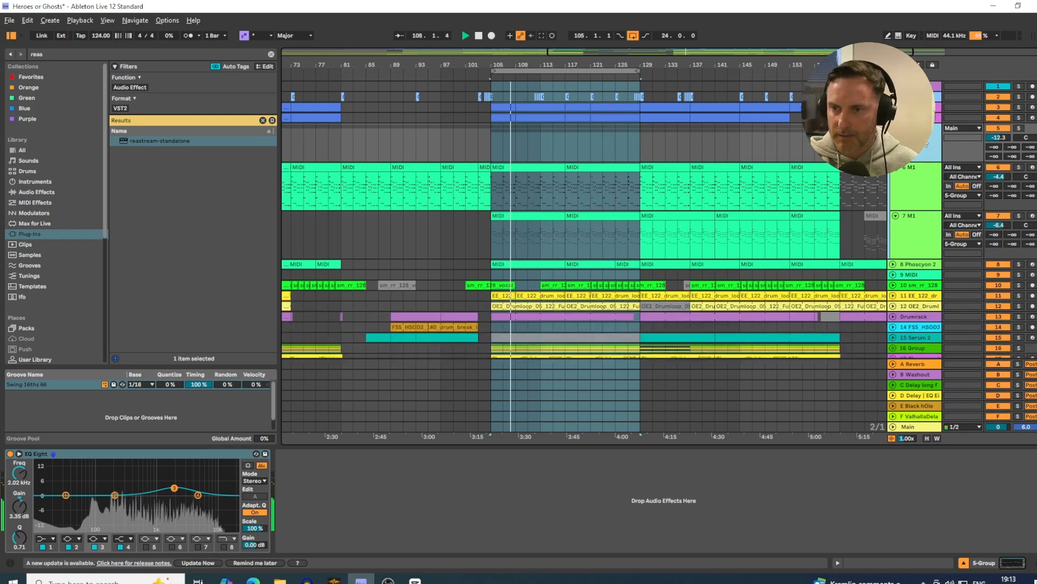
scroll(893, 301, down, 4)
scroll(892, 301, up, 4)
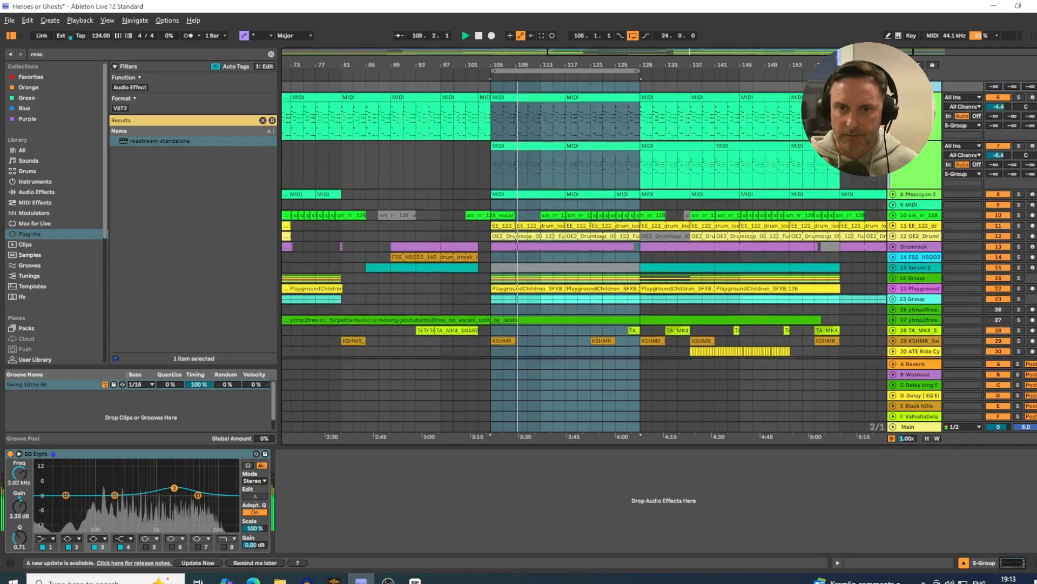
Hide the device view and fit the arrangement display to the looped section starting at bar 105.
click(838, 563)
click(839, 563)
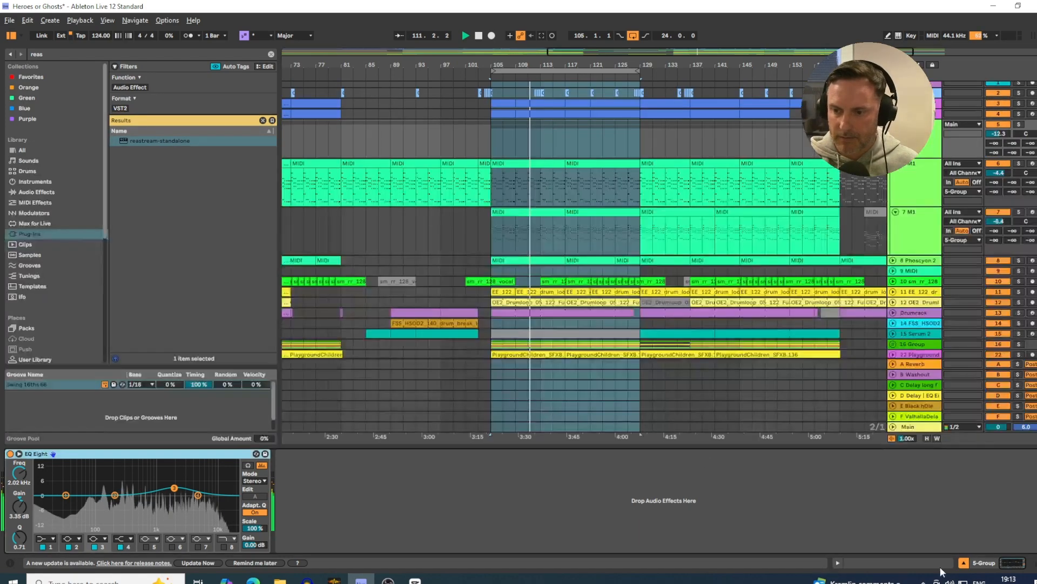
click(964, 562)
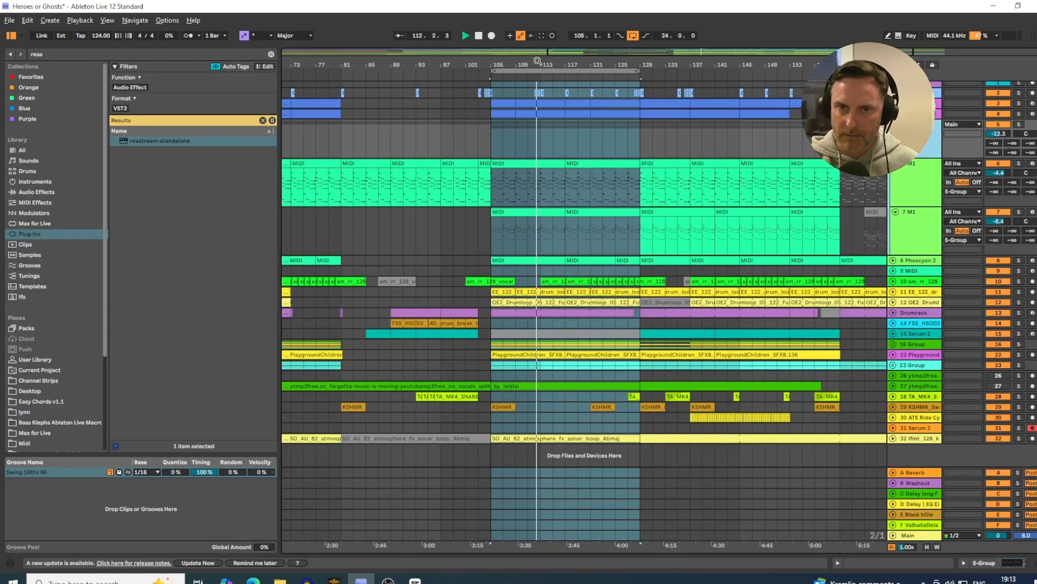
key(z)
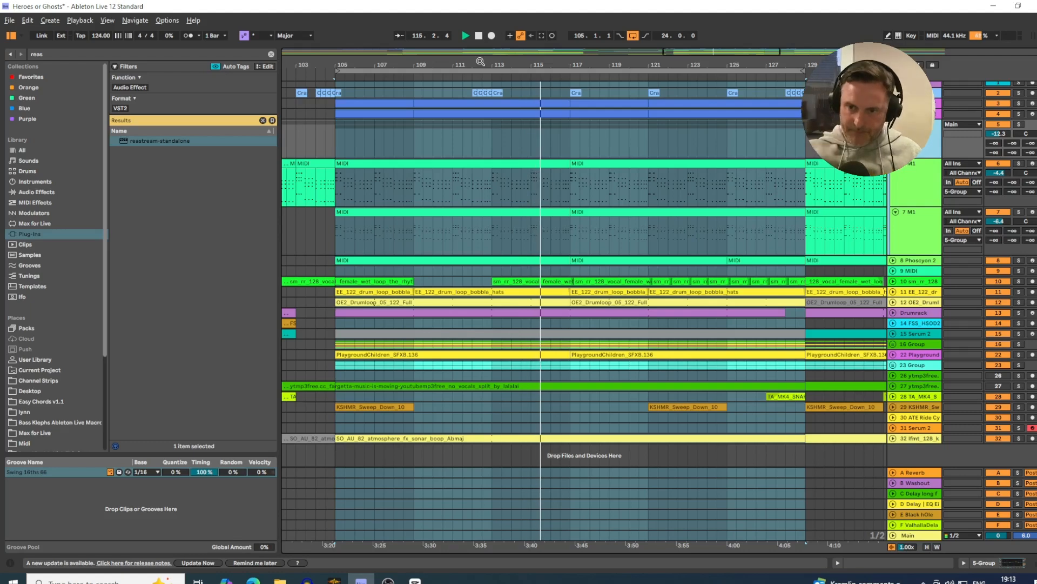
Delete the two ytmp3free audio tracks, 26 and 27, from the arrangement.
click(921, 383)
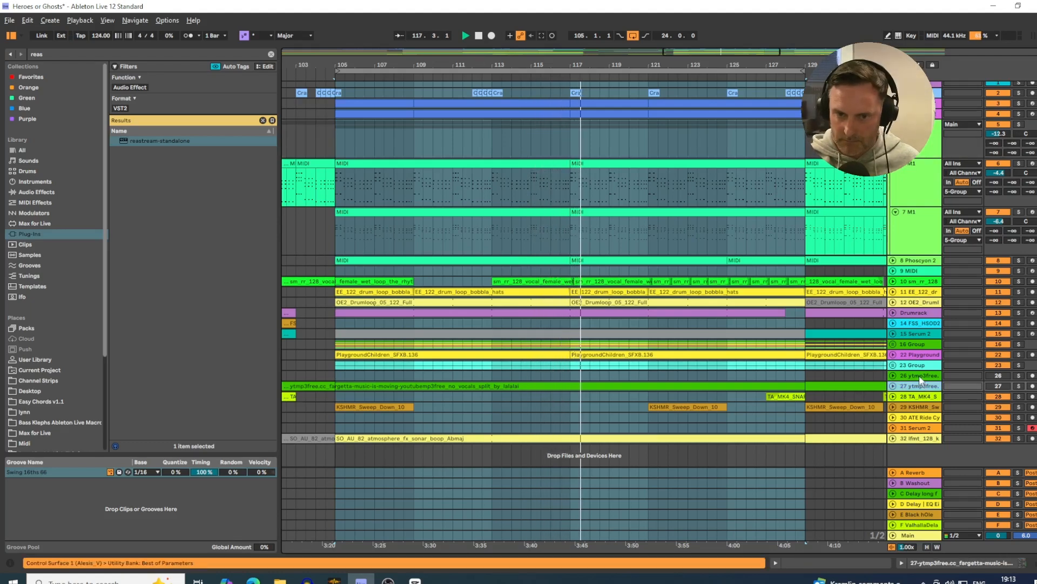
click(920, 375)
right_click(920, 375)
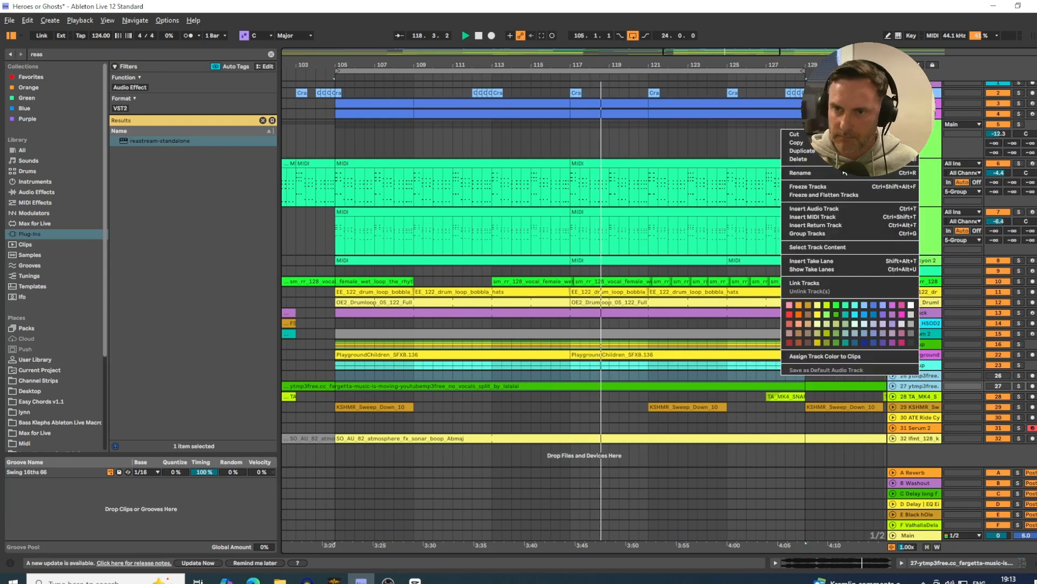
click(864, 344)
key(Delete)
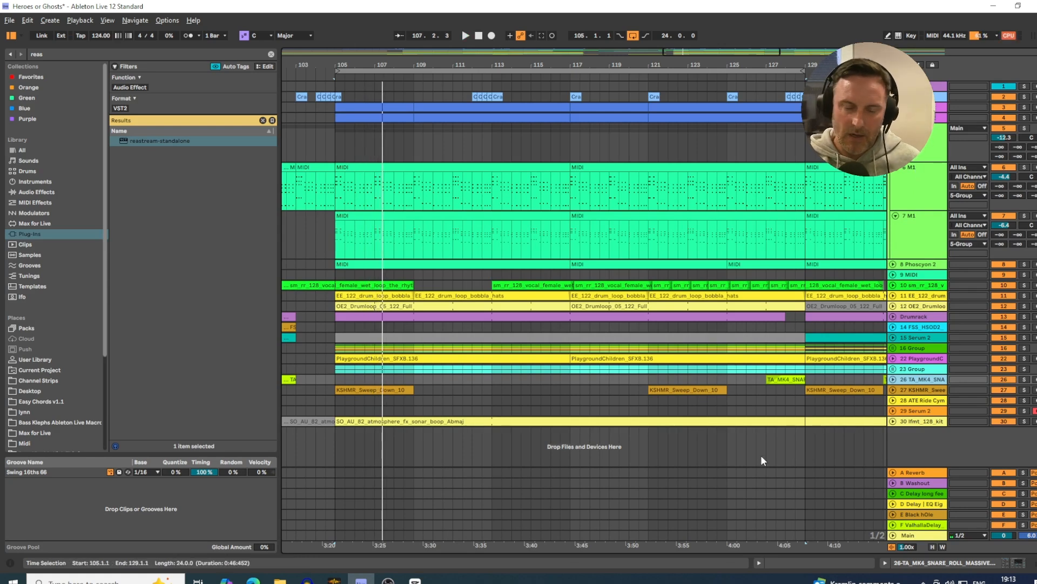
Examine the two M1 tracks and the drum tracks inside 16 Group, leaving the group collapsed.
click(925, 422)
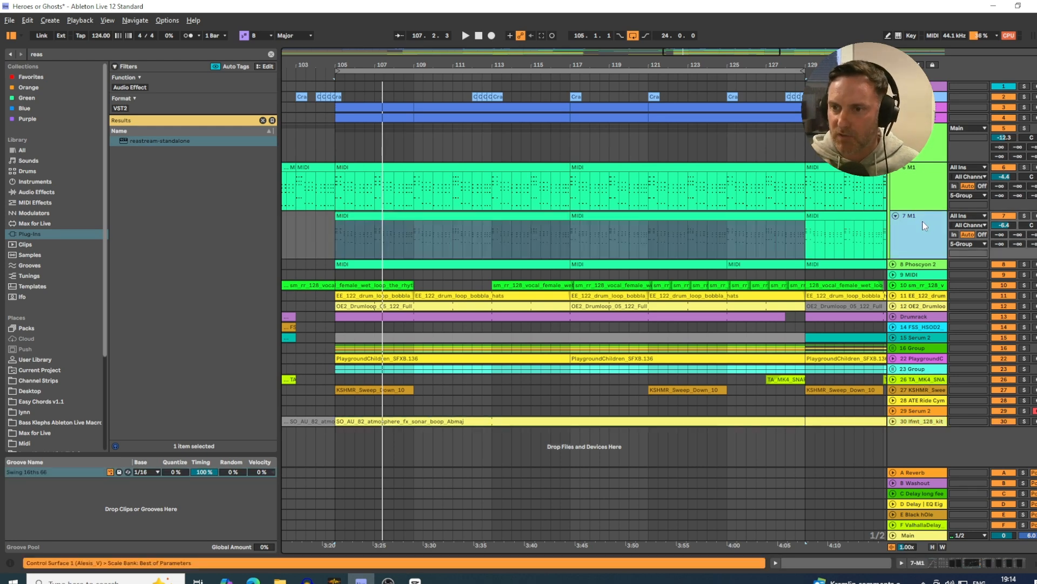
click(936, 166)
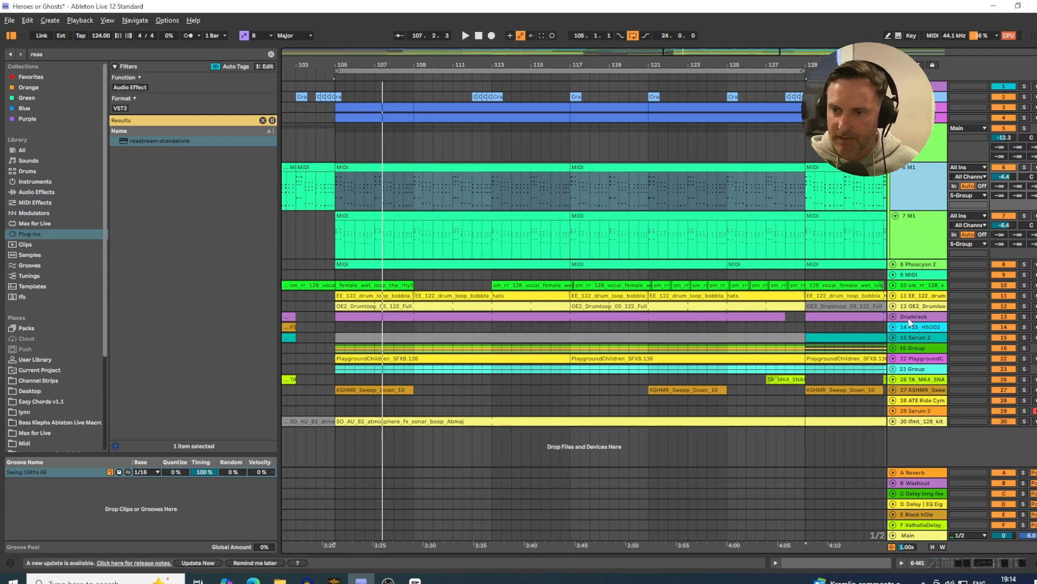
click(893, 348)
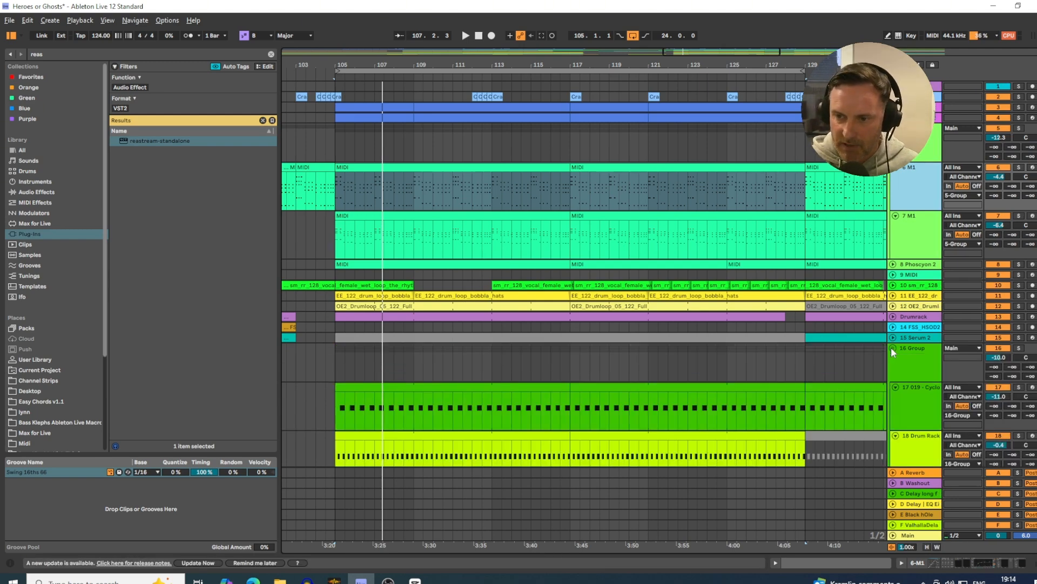
scroll(895, 348, down, 3)
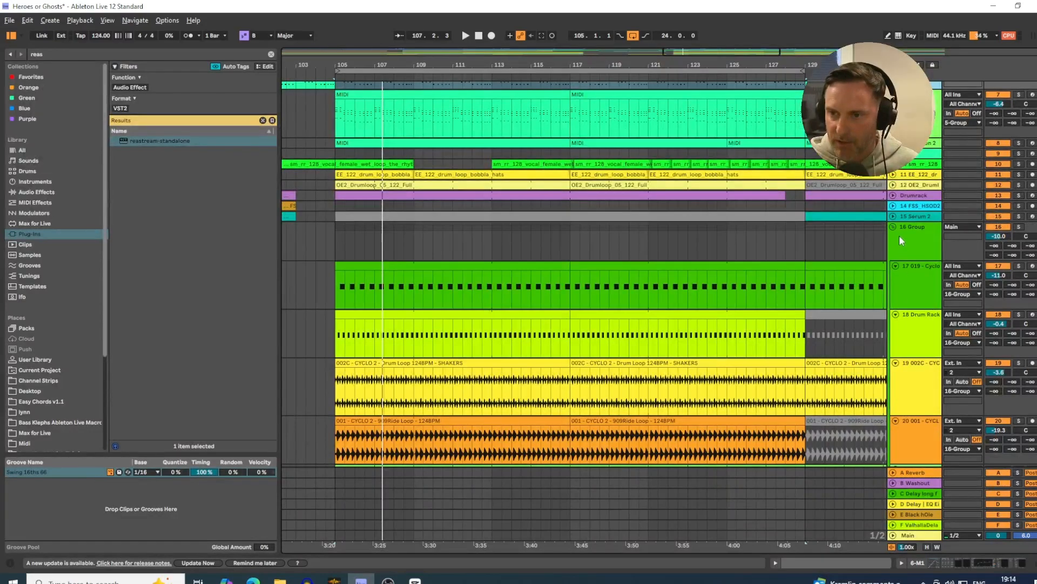
click(899, 232)
click(893, 227)
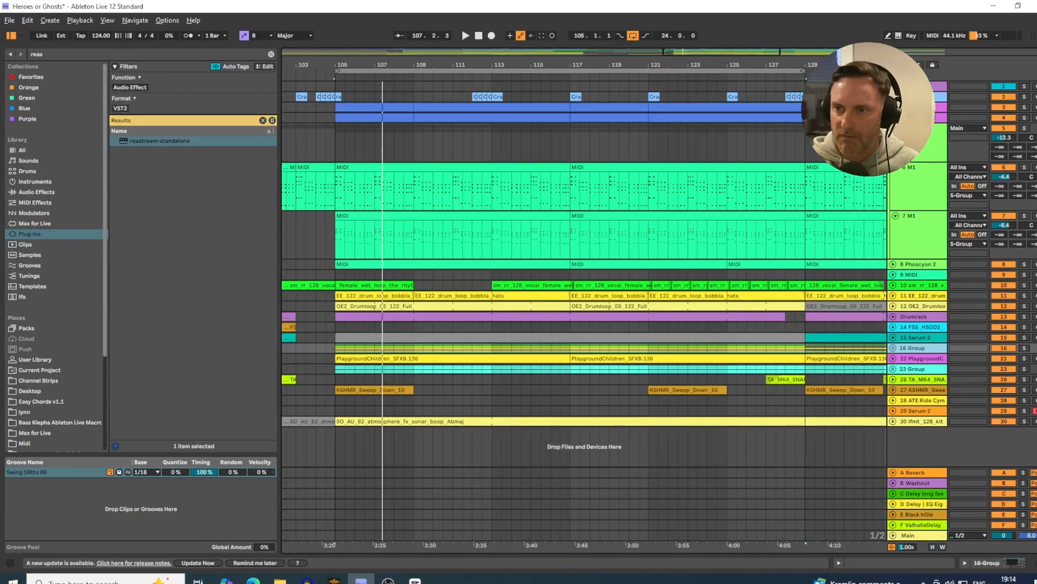
Examine the two Phoscyon 2 bass tracks and the waveform of track 30, leaving those tracks collapsed.
click(915, 107)
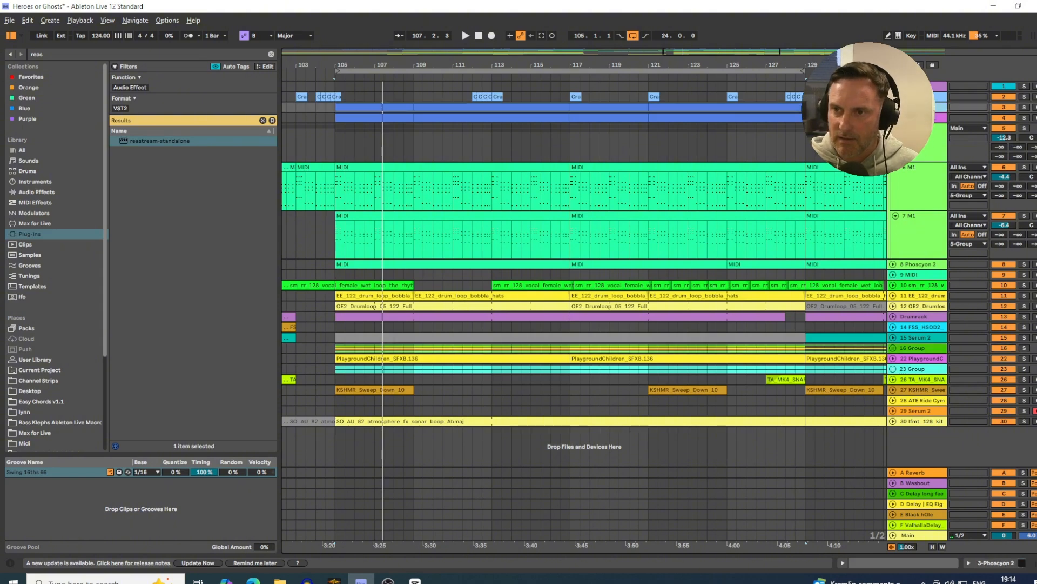
click(914, 118)
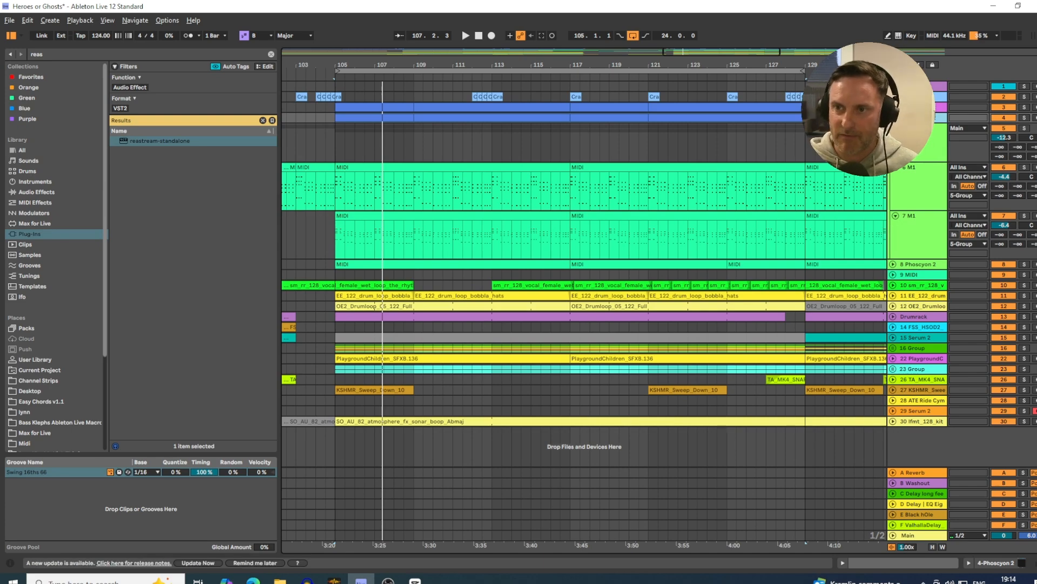
click(893, 117)
click(893, 117)
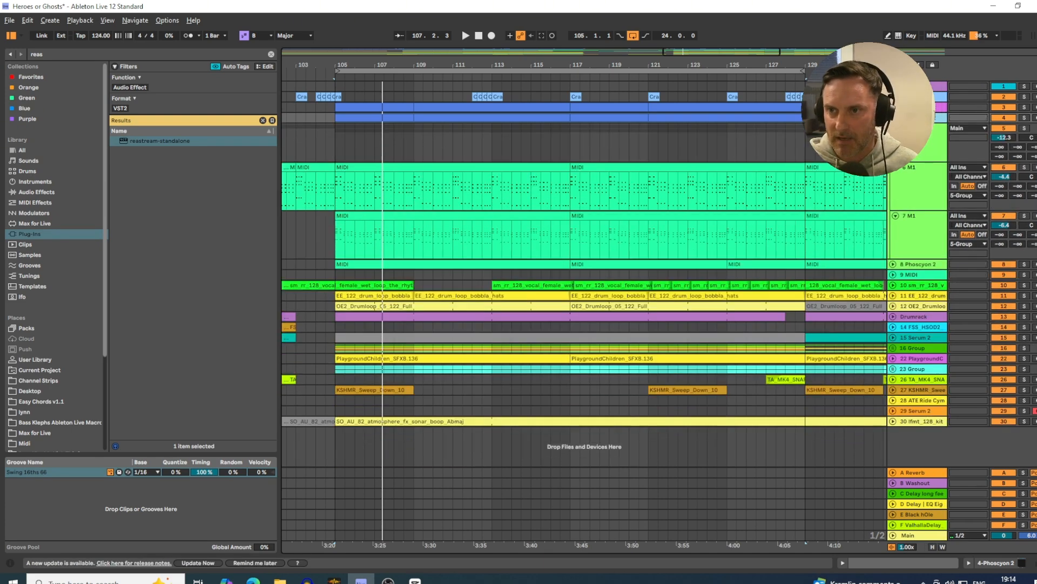
click(894, 107)
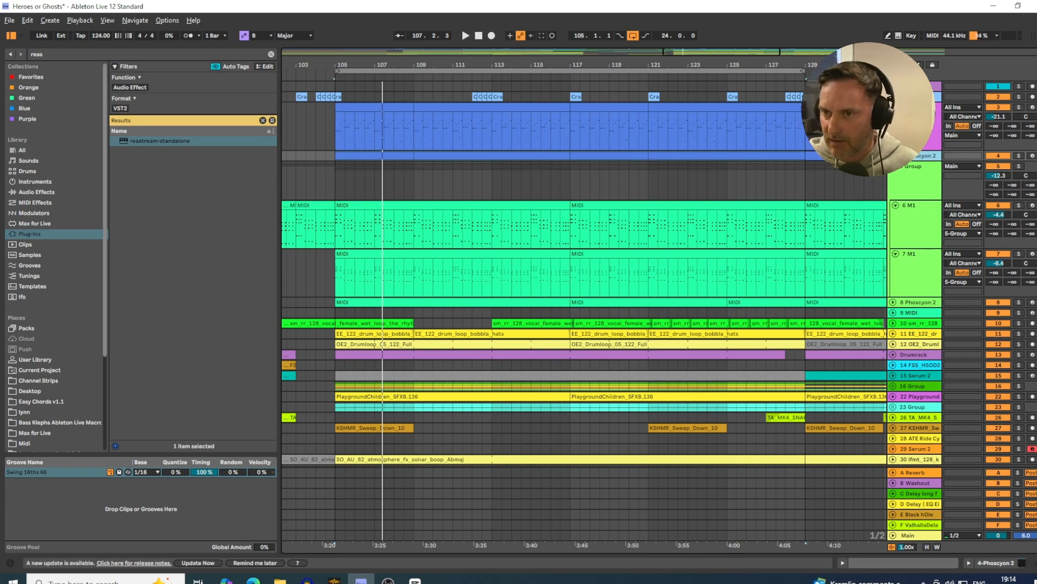
click(894, 107)
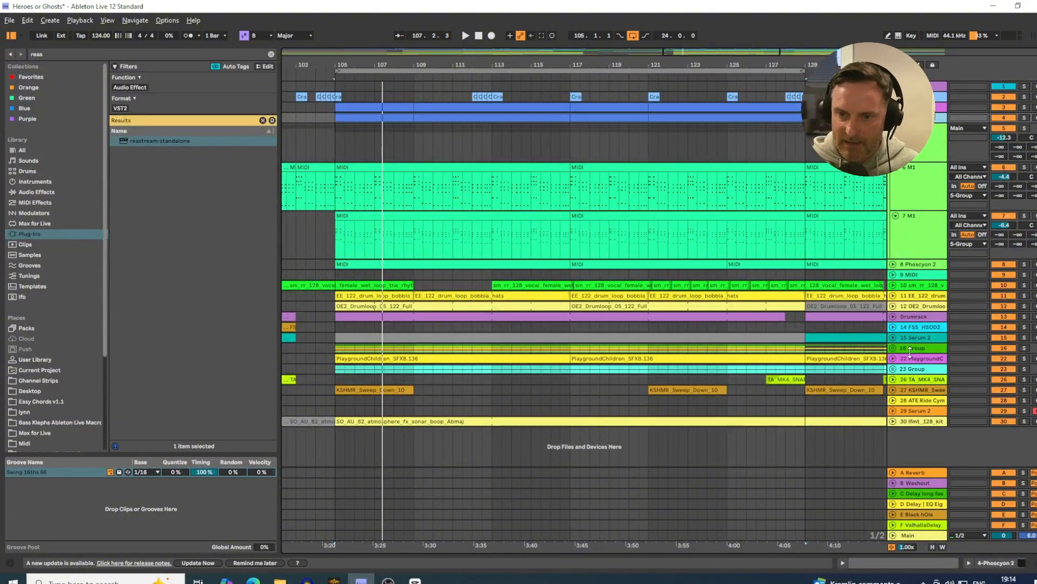
click(893, 421)
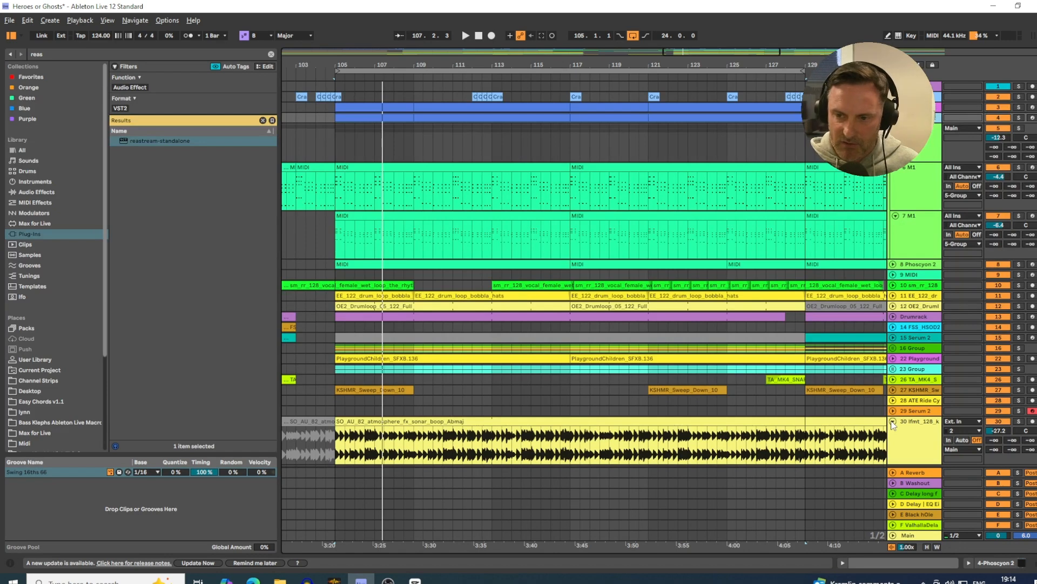
click(893, 421)
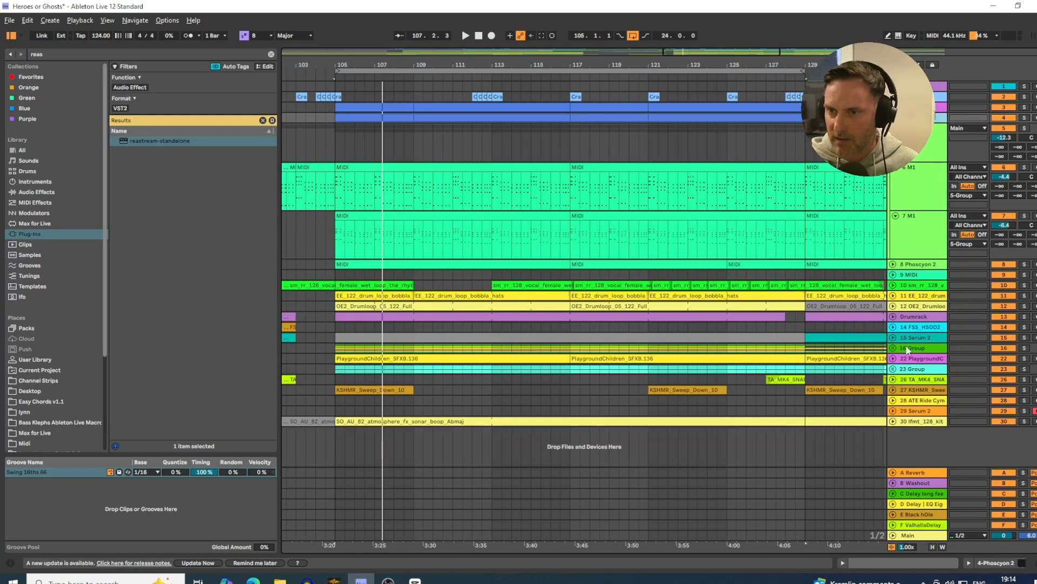
Move the Drumrack track to the top of the arrangement, soloed and expanded.
click(914, 319)
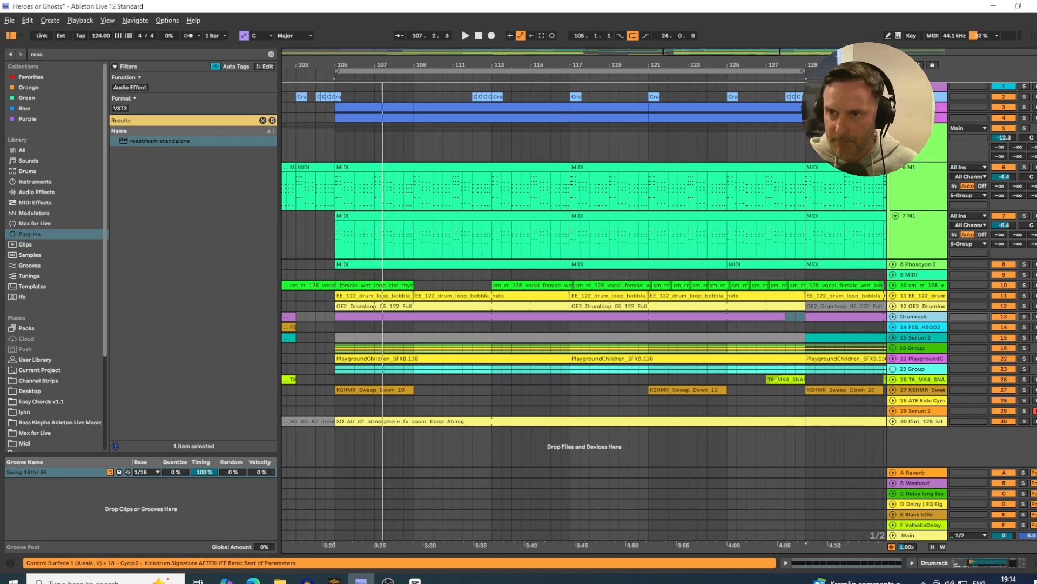
drag(914, 316, 959, 118)
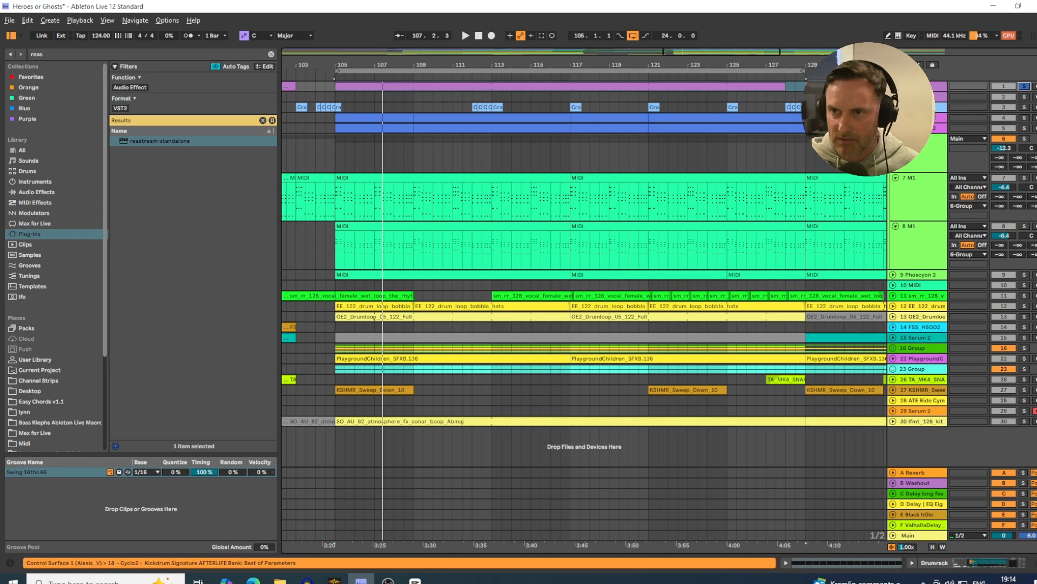
click(893, 86)
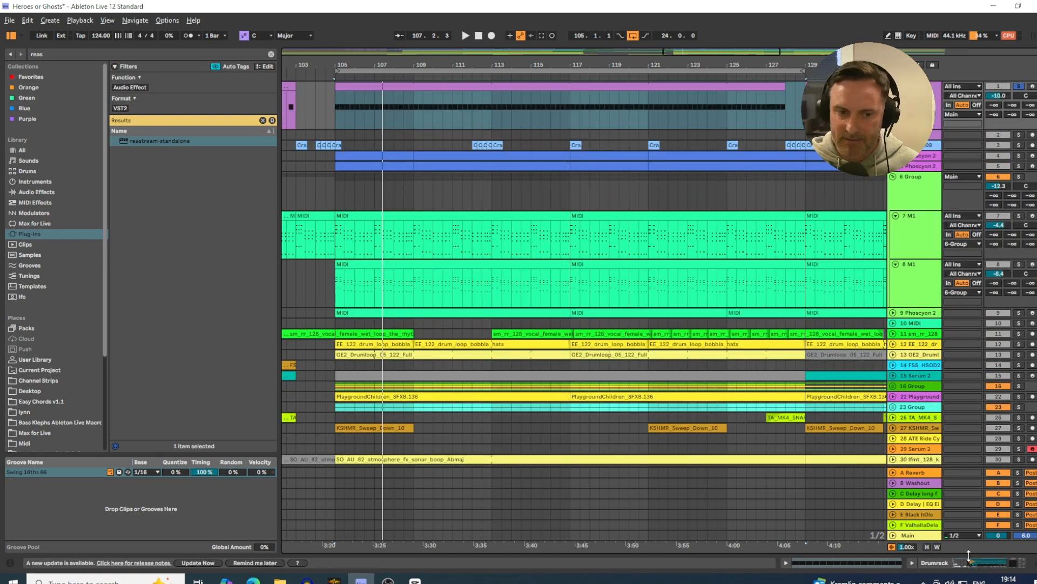
Audition the soloed Drumrack with its device chain shown and open the LFOTool plug-in window.
click(966, 565)
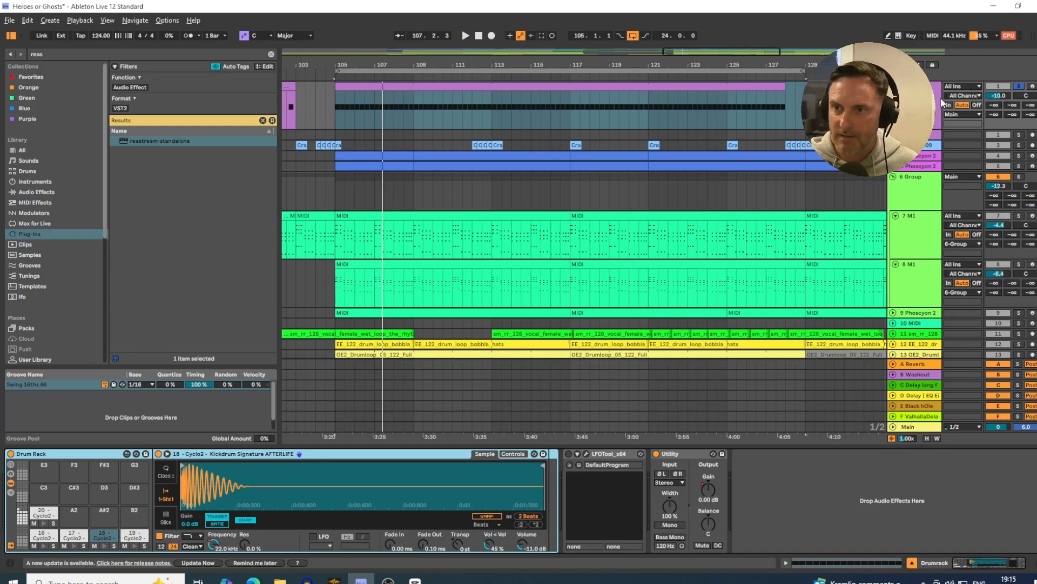
key(space)
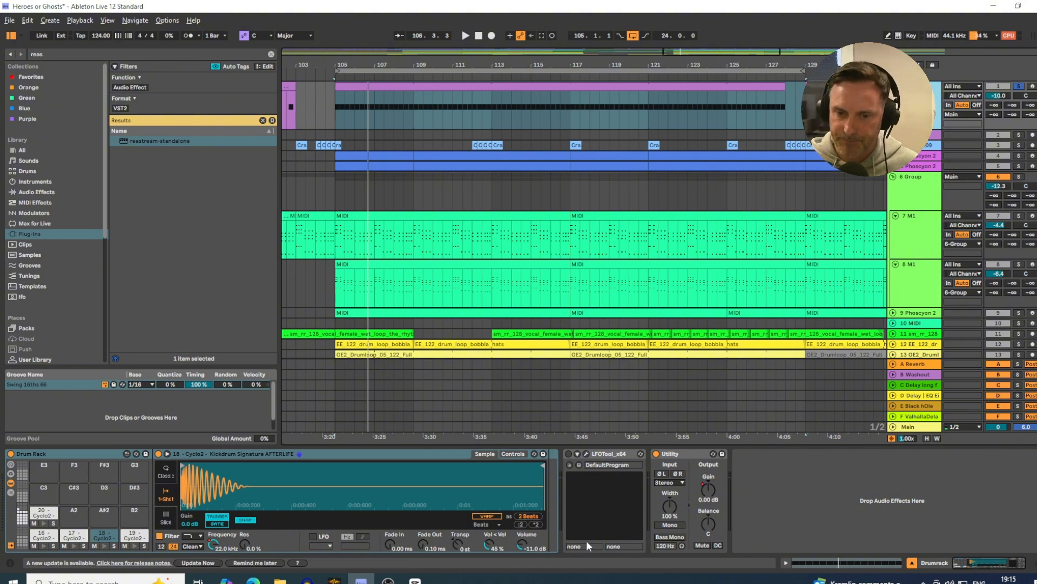
click(586, 454)
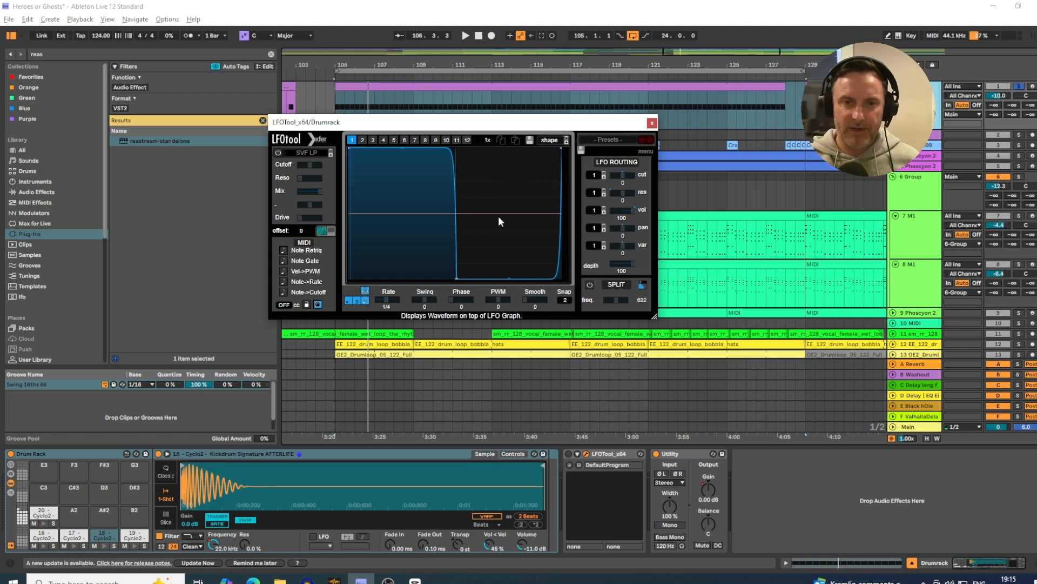
Compare the soloed kick with LFOTool enabled and bypassed, and close the plug-in window.
click(570, 455)
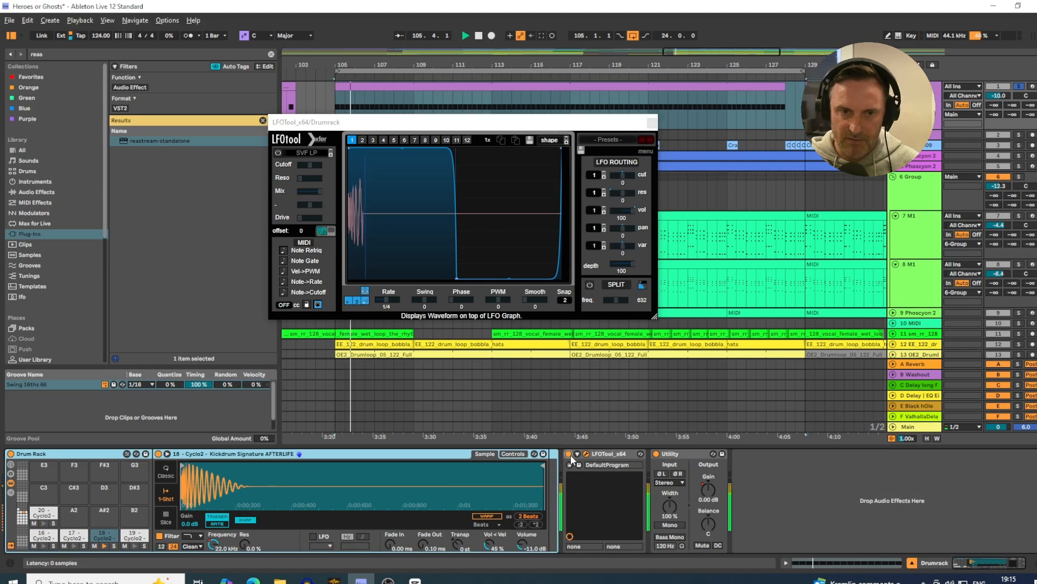
key(space)
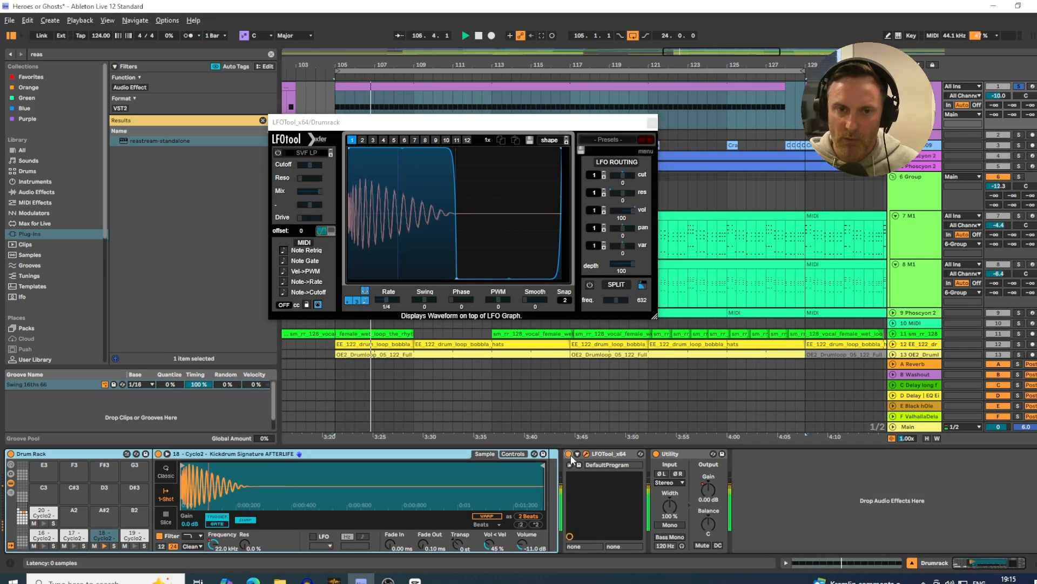
click(569, 455)
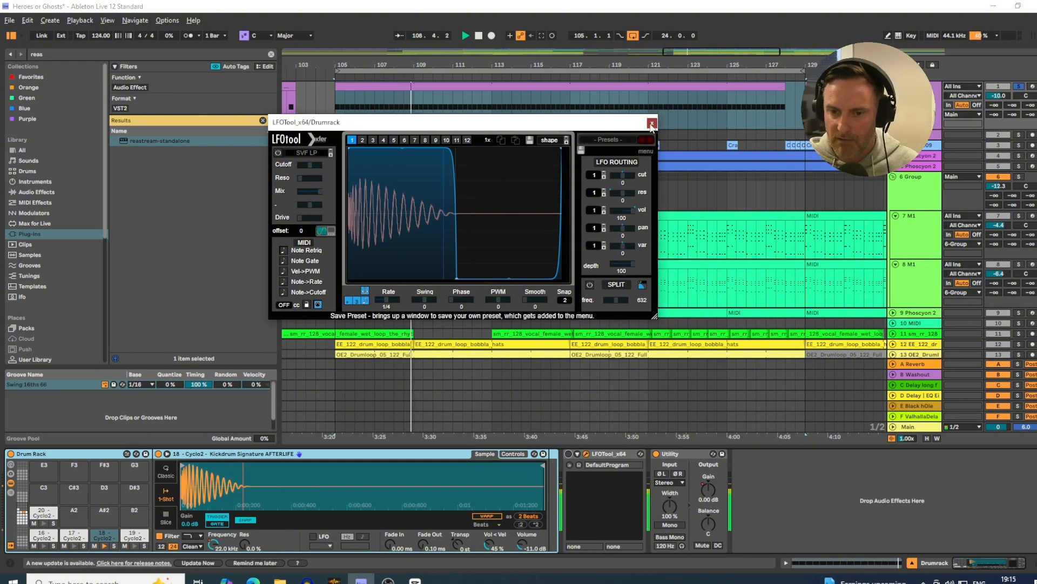
click(652, 122)
click(603, 455)
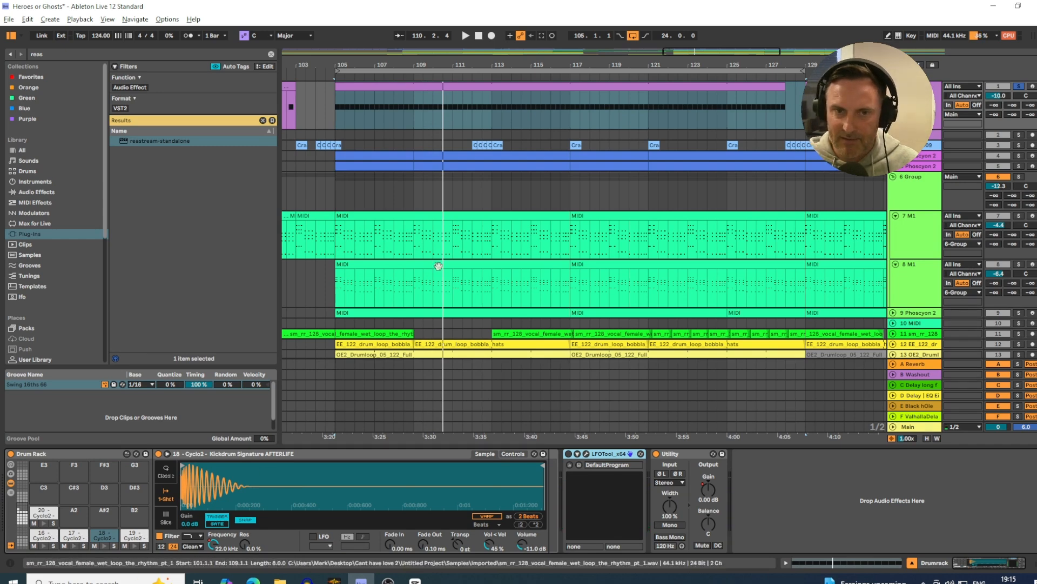
Audition other kick samples by moving all the kick clip's notes down the rack's rows, and return them to sample 18.
double_click(395, 105)
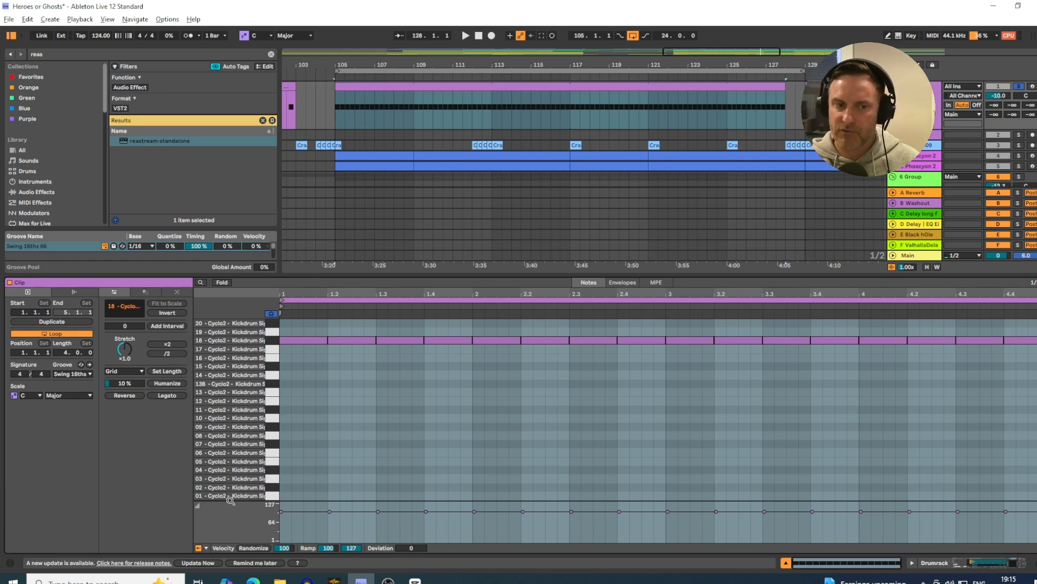
click(273, 340)
key(Down)
key(Down)
key(Down)
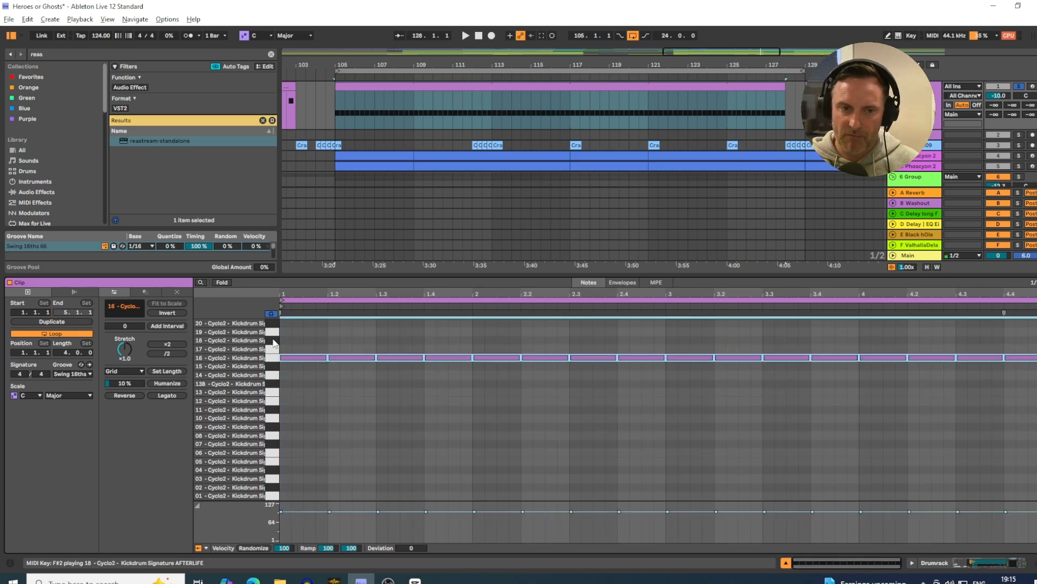
key(Up)
key(Up)
key(Up)
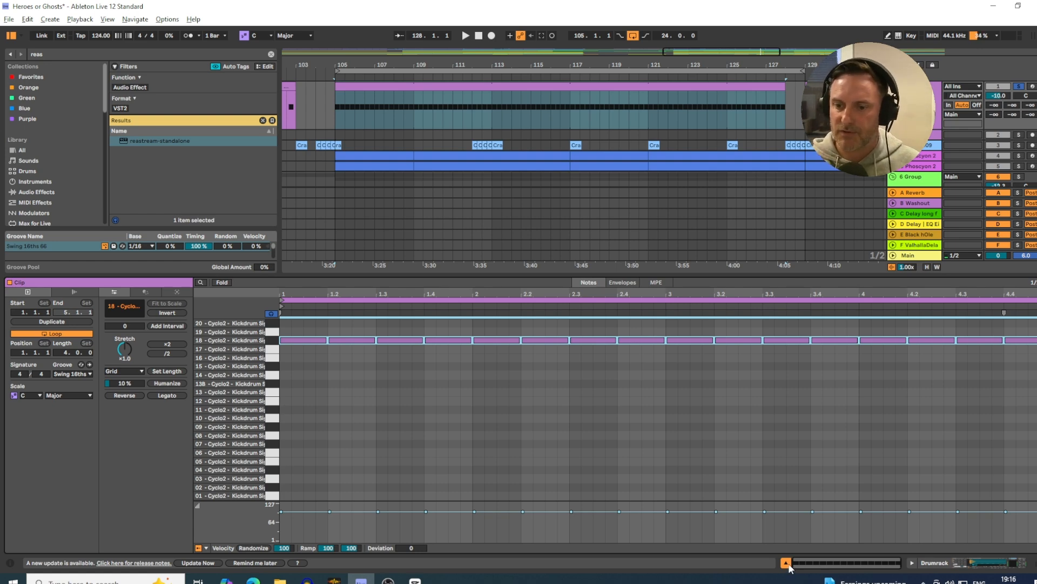
Examine the lower kick sample pads in the Drum Rack and the kick clip's notes, close the clip view, and play the kick.
click(1013, 567)
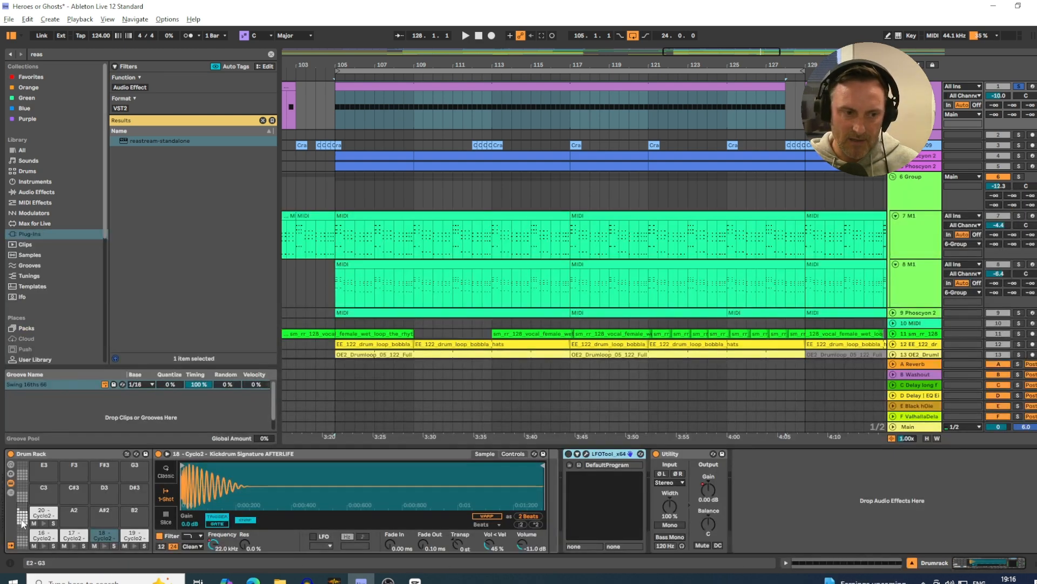
click(22, 520)
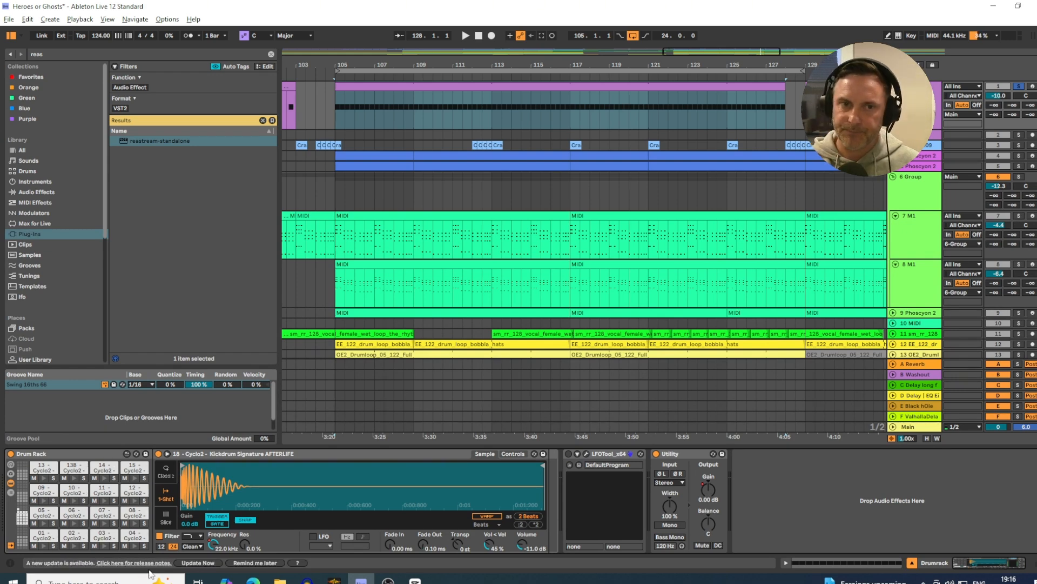
double_click(376, 87)
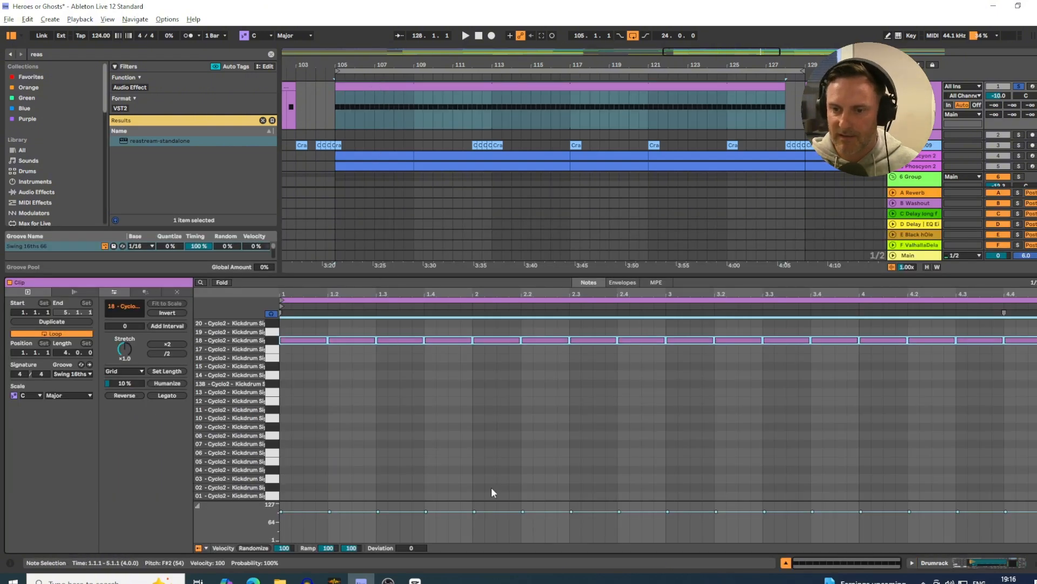
click(786, 563)
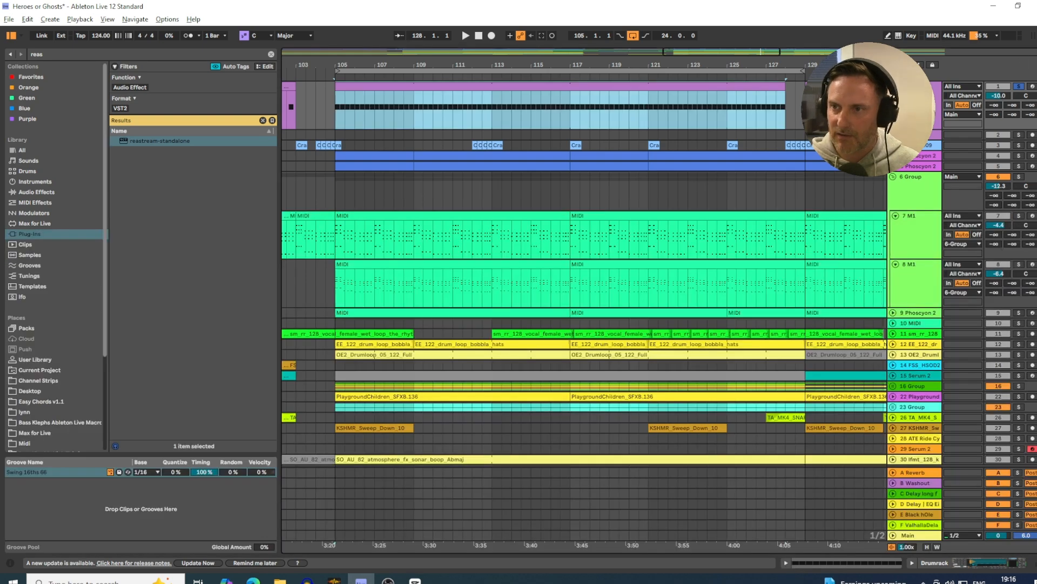
key(space)
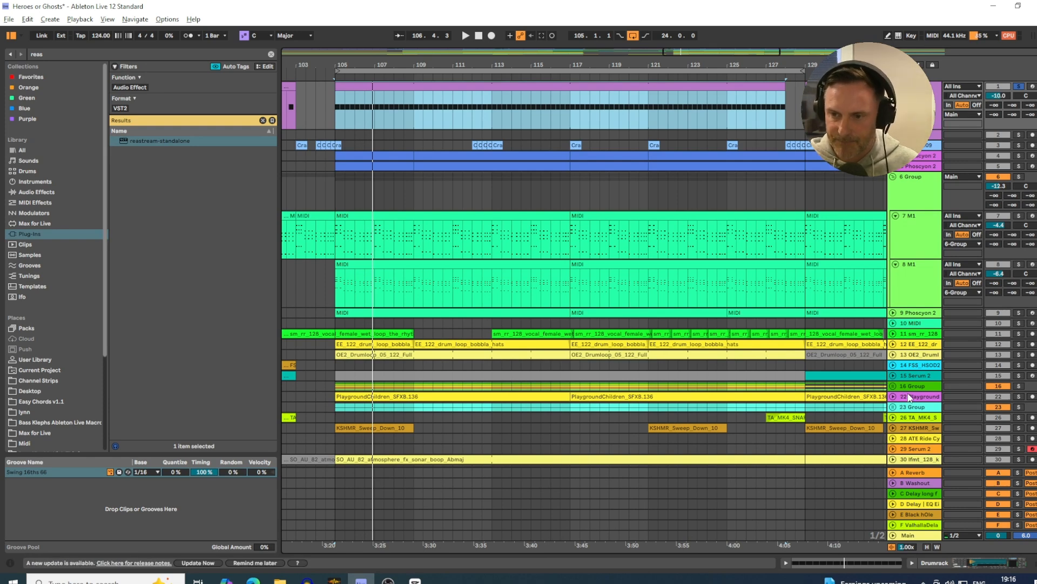
Rename the 16 Group track as Perc, move it directly below the Drumrack track and unfold it.
click(912, 387)
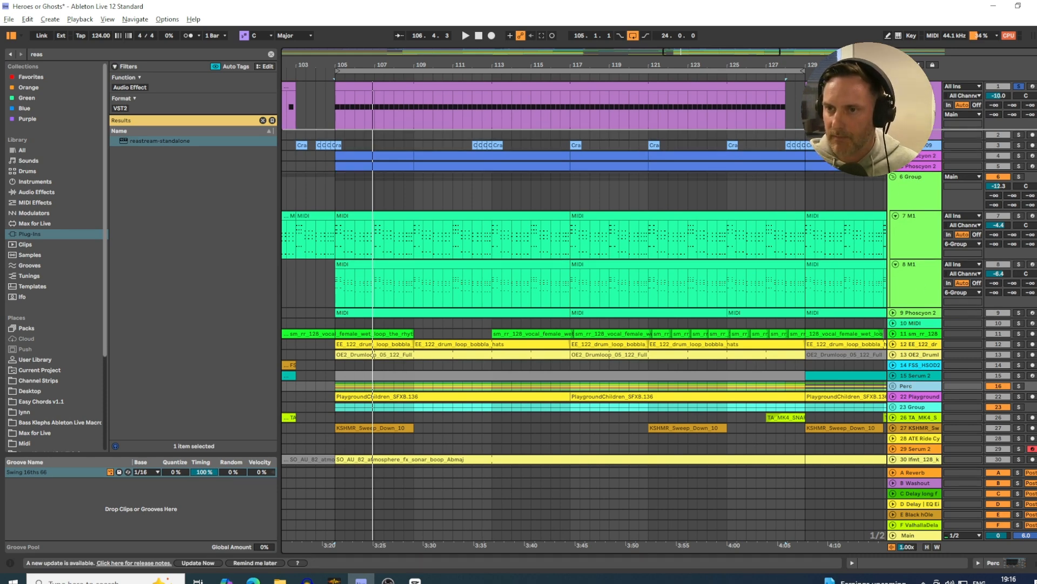
drag(912, 386, 912, 130)
click(893, 134)
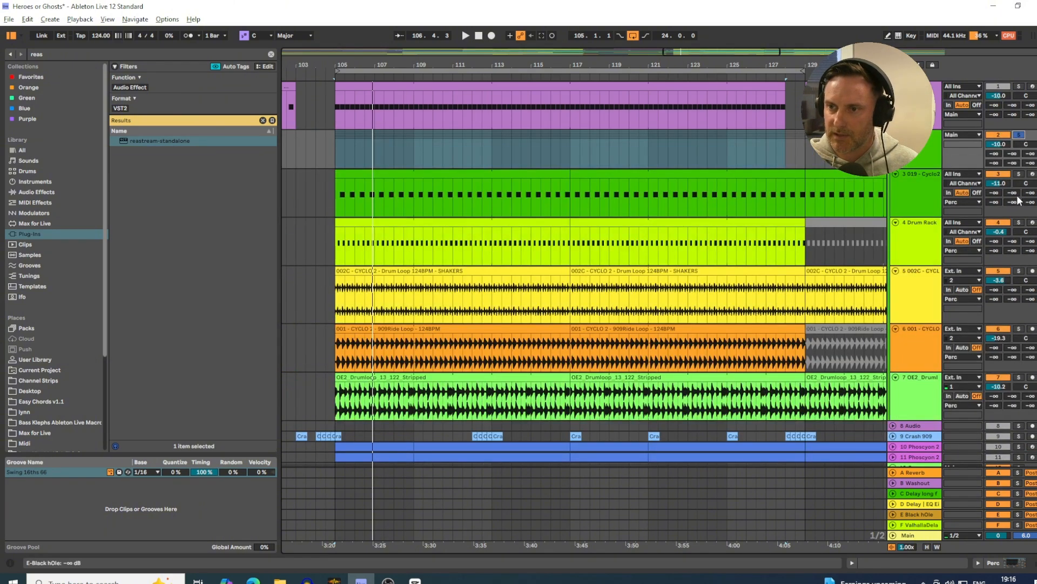
Solo and audition the Cyclo2 Regular Clap track, examining its sampler settings and the Perc group's Auto Filter.
click(1019, 174)
key(space)
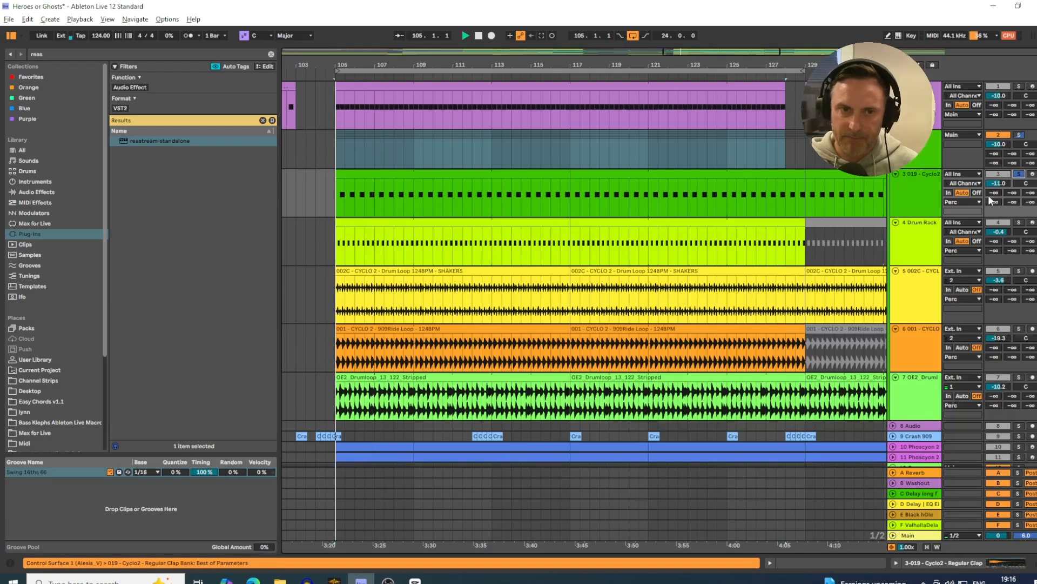
click(925, 193)
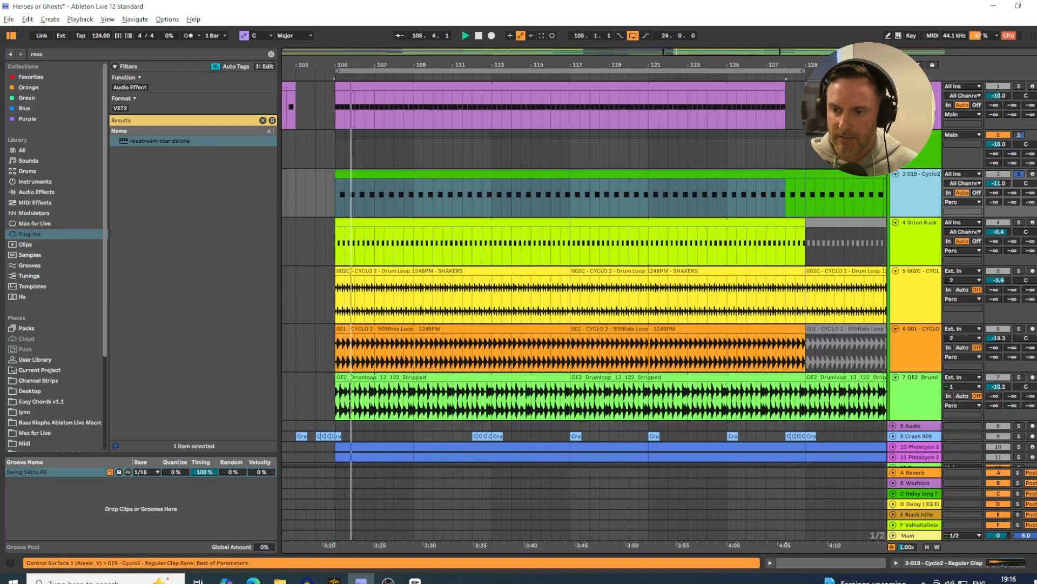
click(1005, 563)
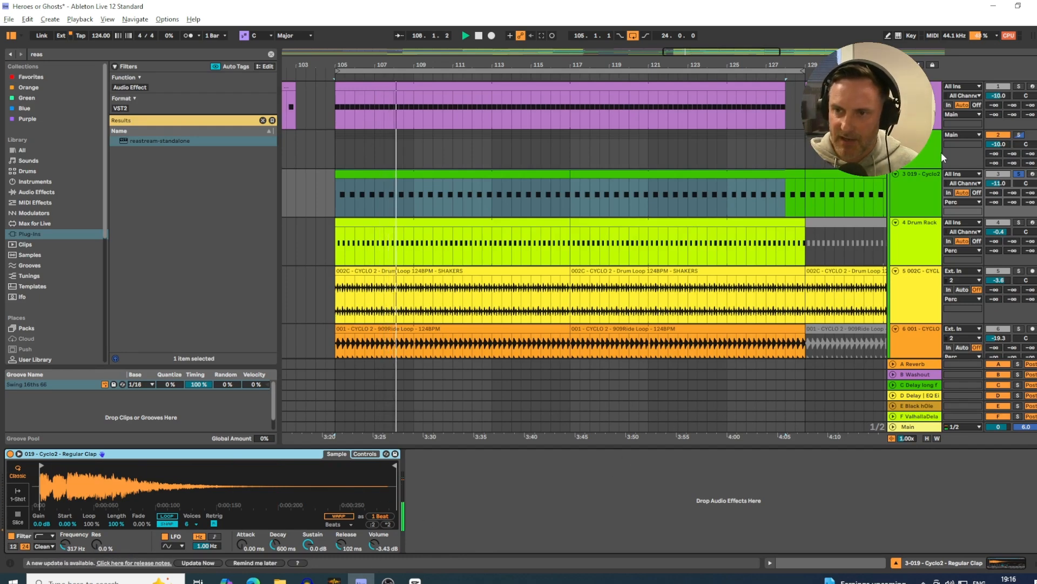
click(911, 163)
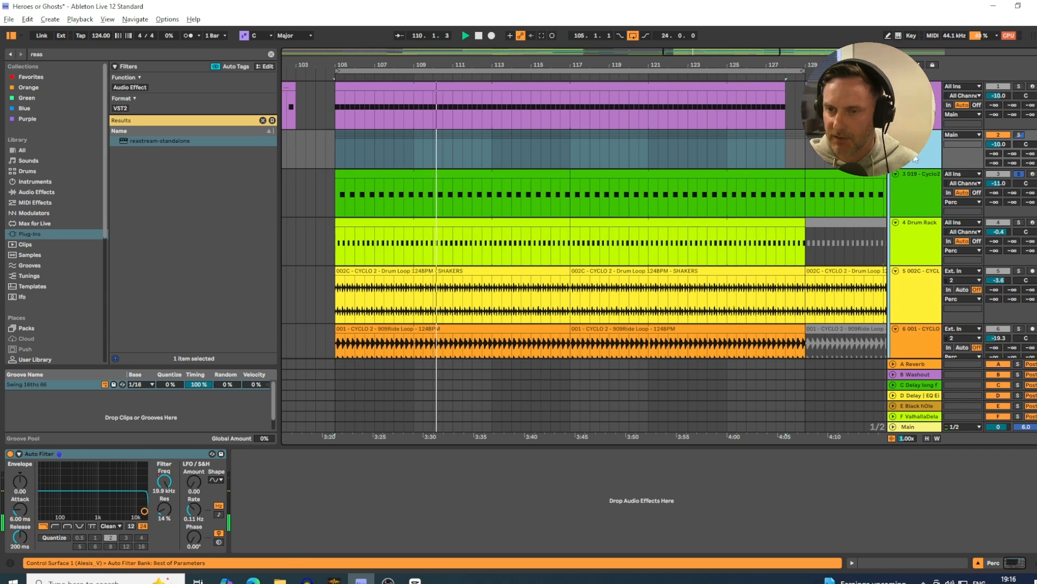
click(916, 199)
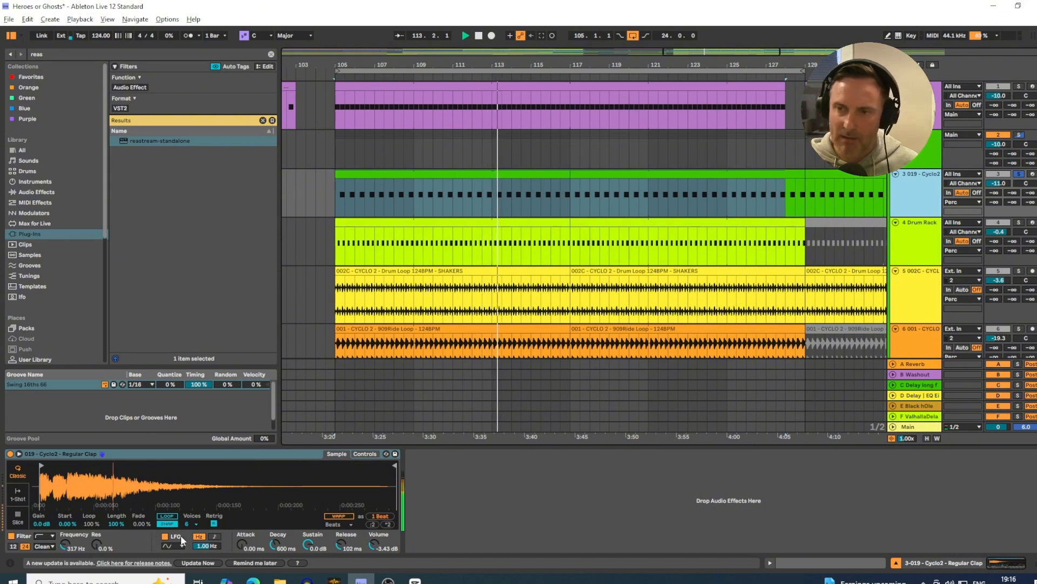
Solo the half-opened hi-hat Drum Rack track and adjust its Erosion during playback to 792 Hz with an amount of 74.4.
click(1019, 223)
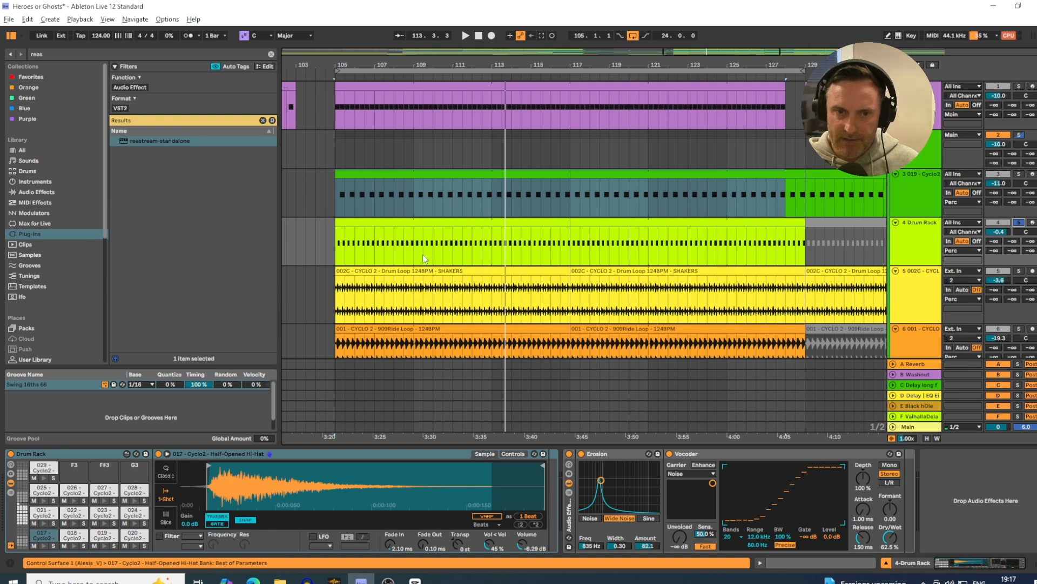
key(space)
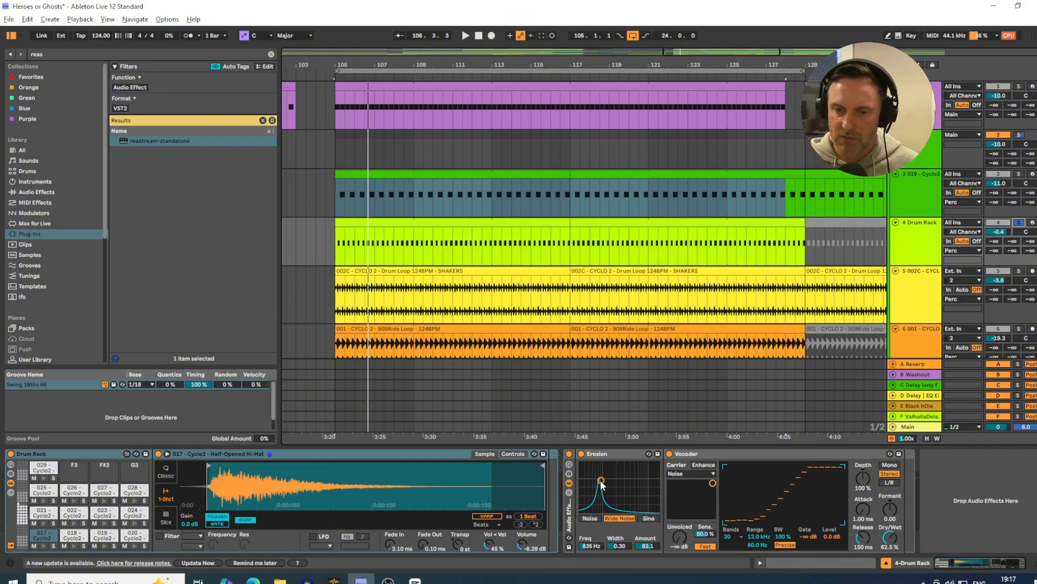
key(space)
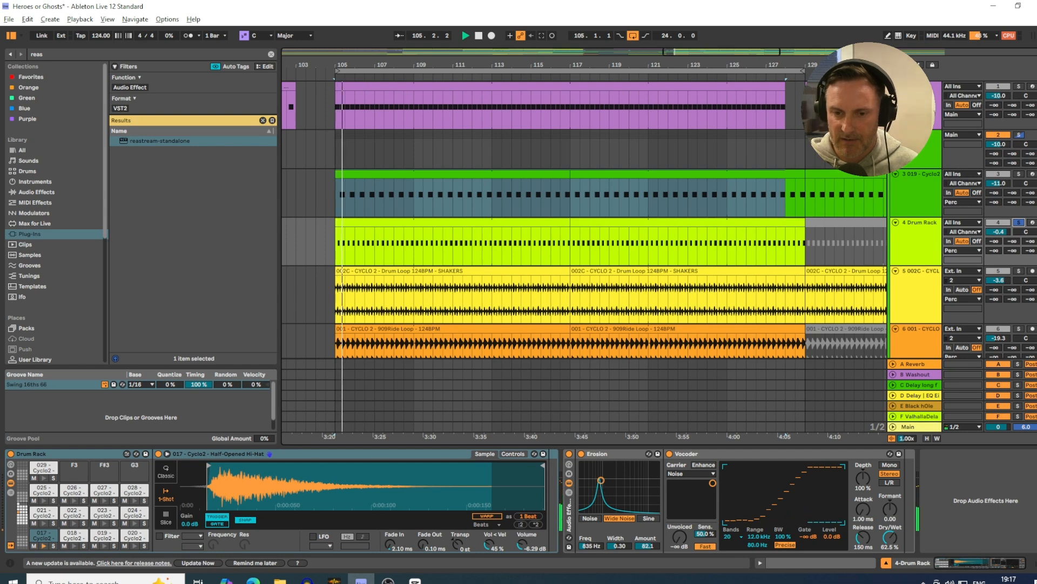
mouse_move(601, 482)
mouse_down()
mouse_move(616, 481)
mouse_move(602, 473)
mouse_move(640, 497)
mouse_move(601, 482)
mouse_up()
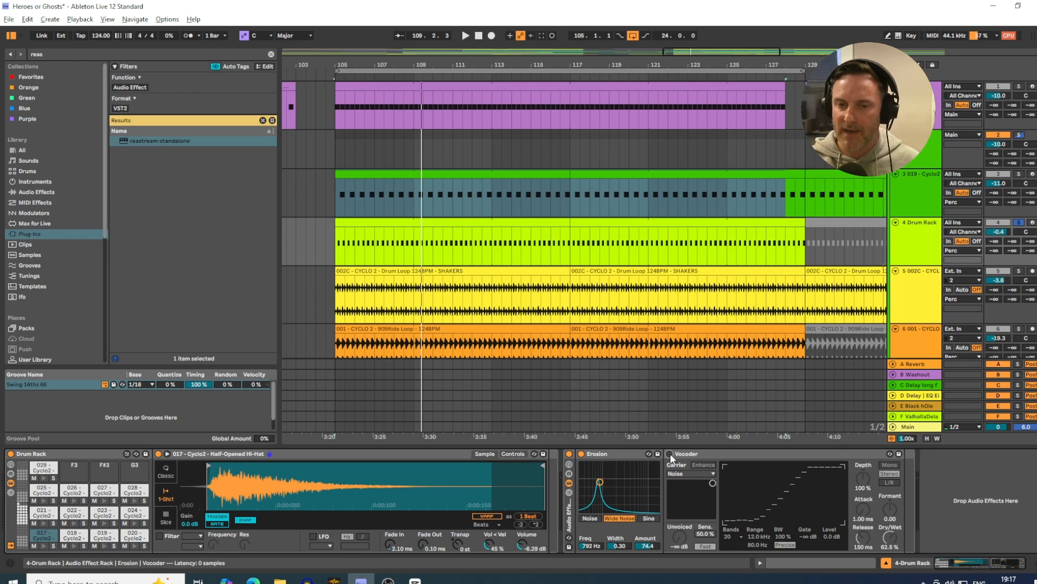
Compare the soloed hi-hat with the Vocoder bypassed and enabled, leaving the Vocoder on.
key(space)
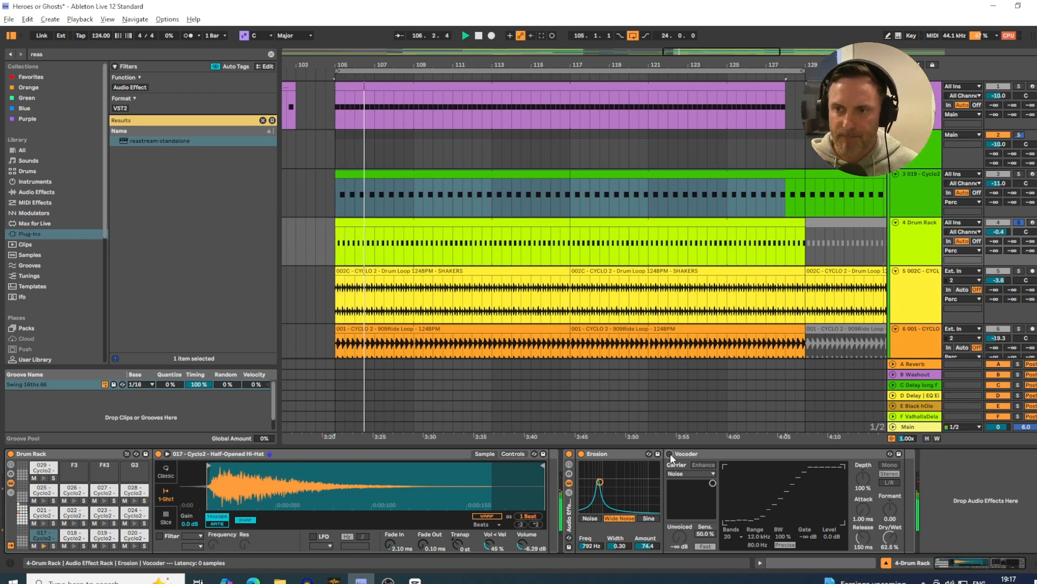
click(670, 453)
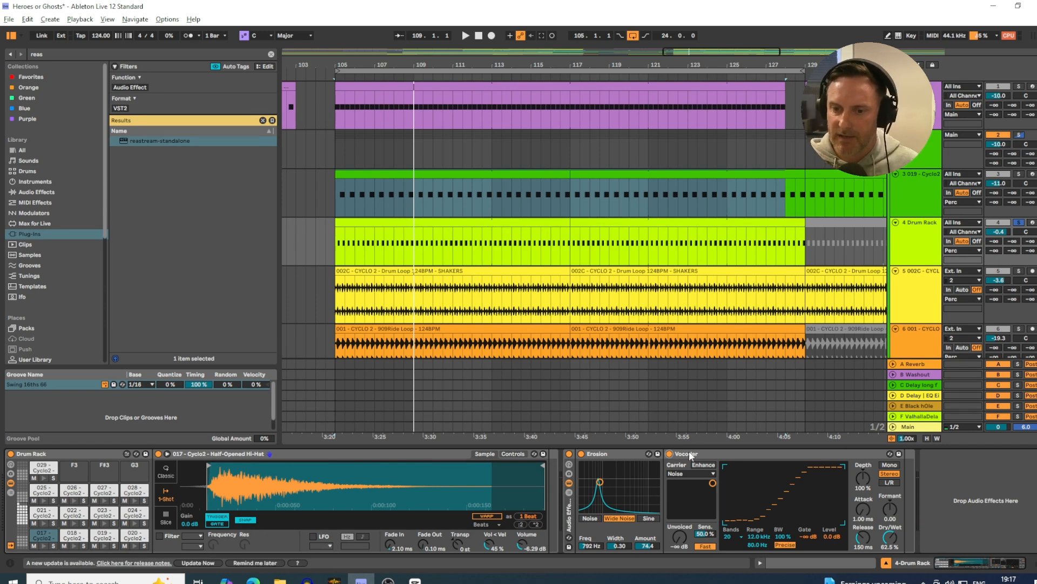
click(718, 452)
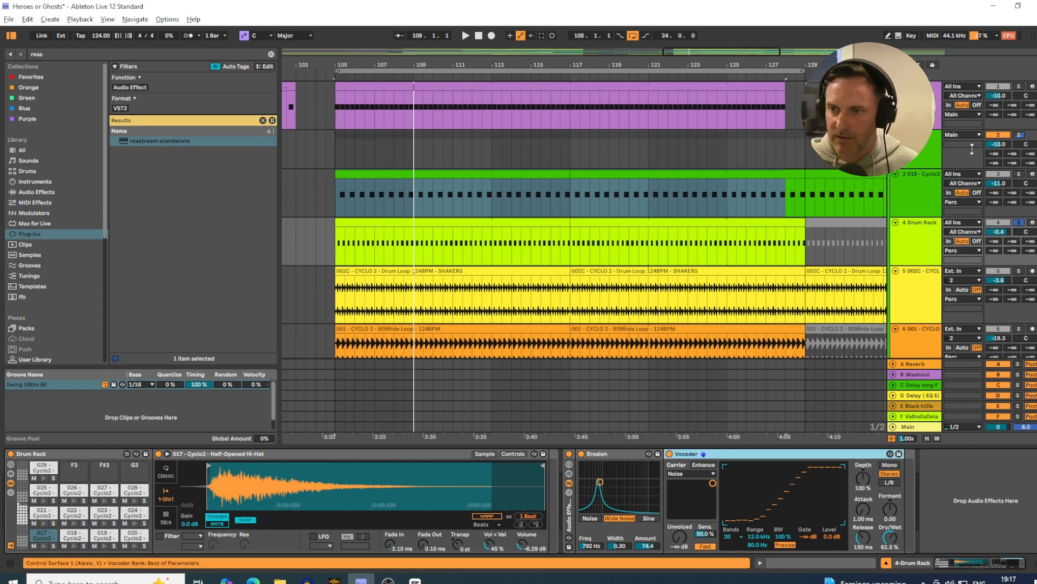
Audition the clap soloed together with the hi-hat, and inspect the clap clip's notes before closing the clip view.
click(1019, 177)
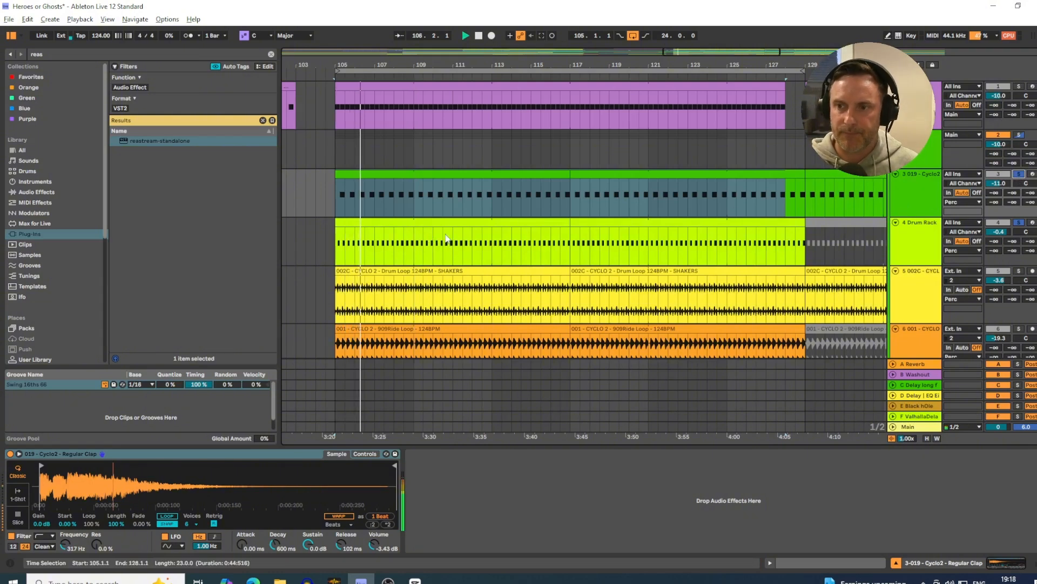
click(390, 177)
double_click(386, 176)
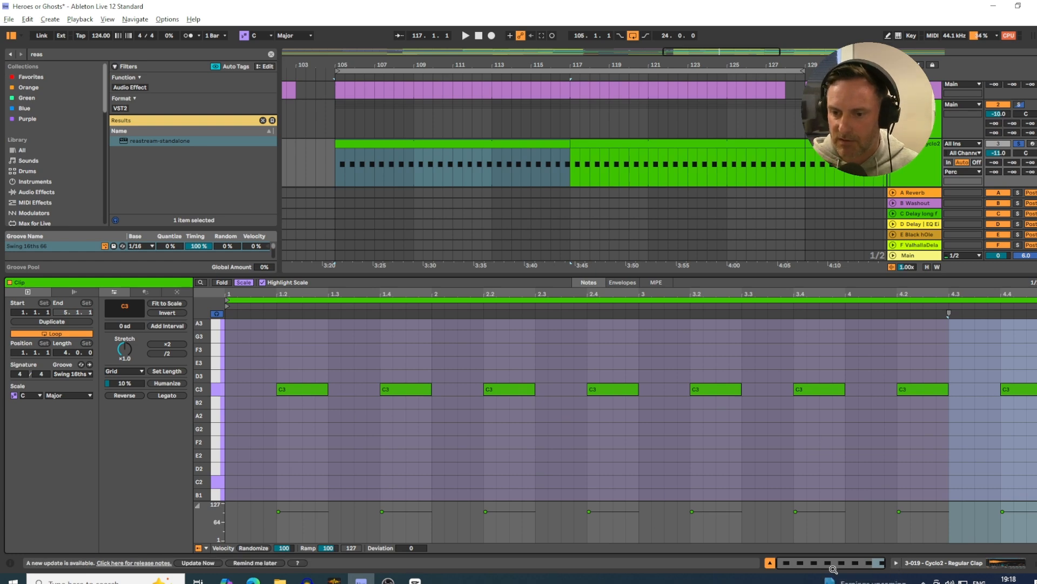
click(769, 562)
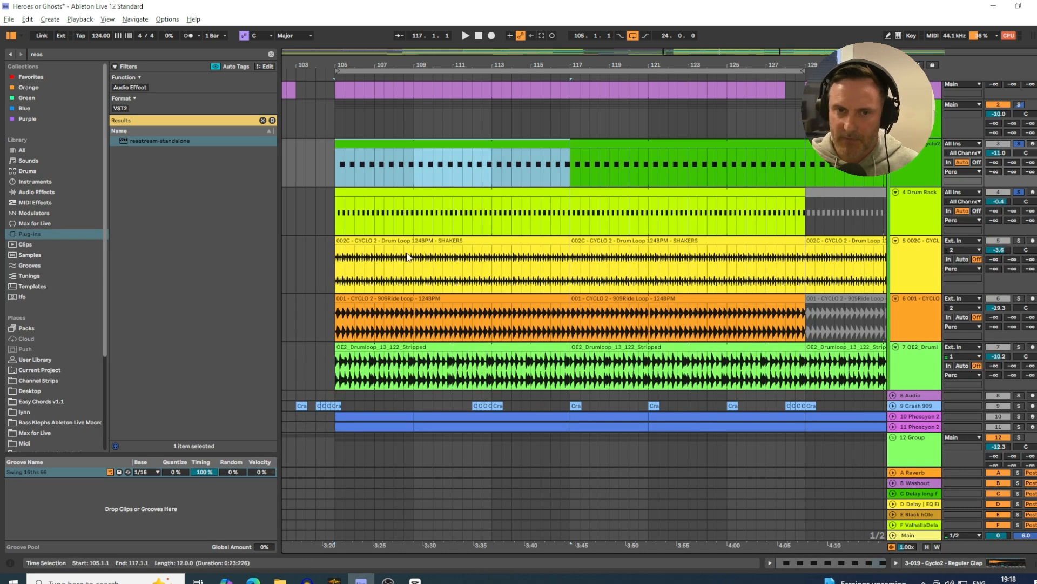
Examine the hi-hat clip's notes and the Drum Rack's pad banks, ending on the 017 Half-Opened Hi-Hat pad.
double_click(372, 213)
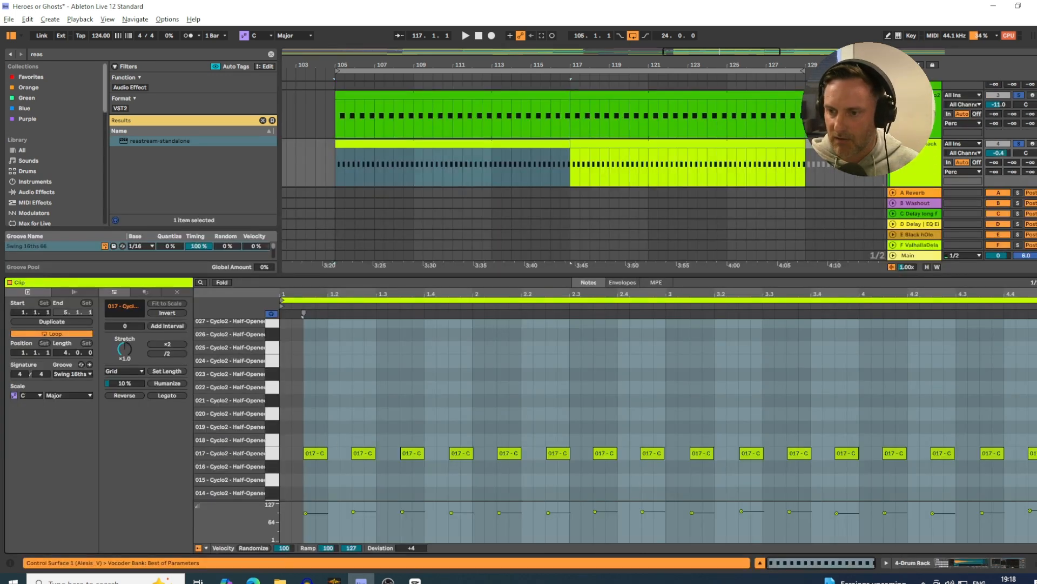
click(978, 564)
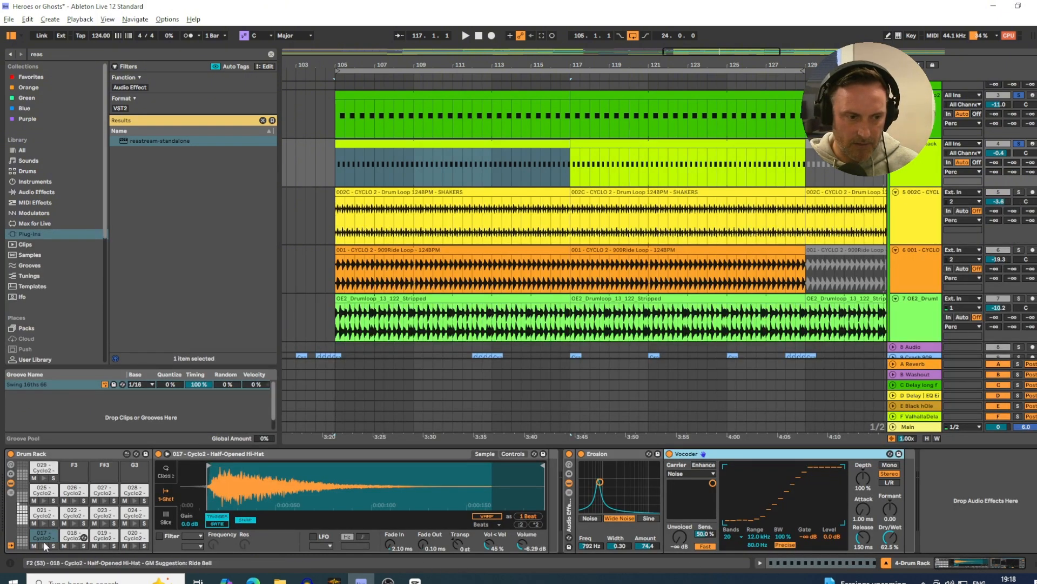
click(22, 523)
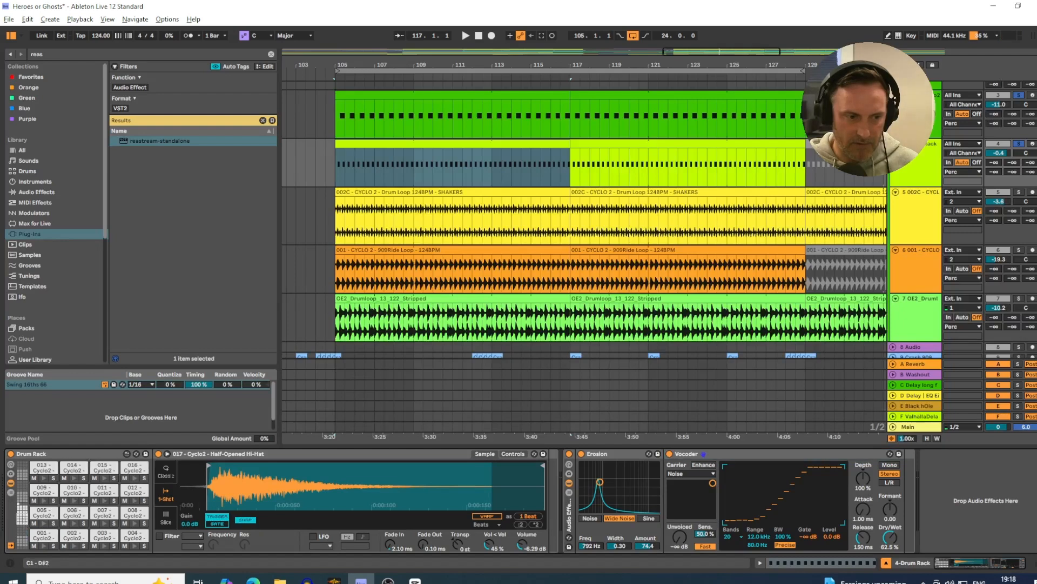
click(23, 512)
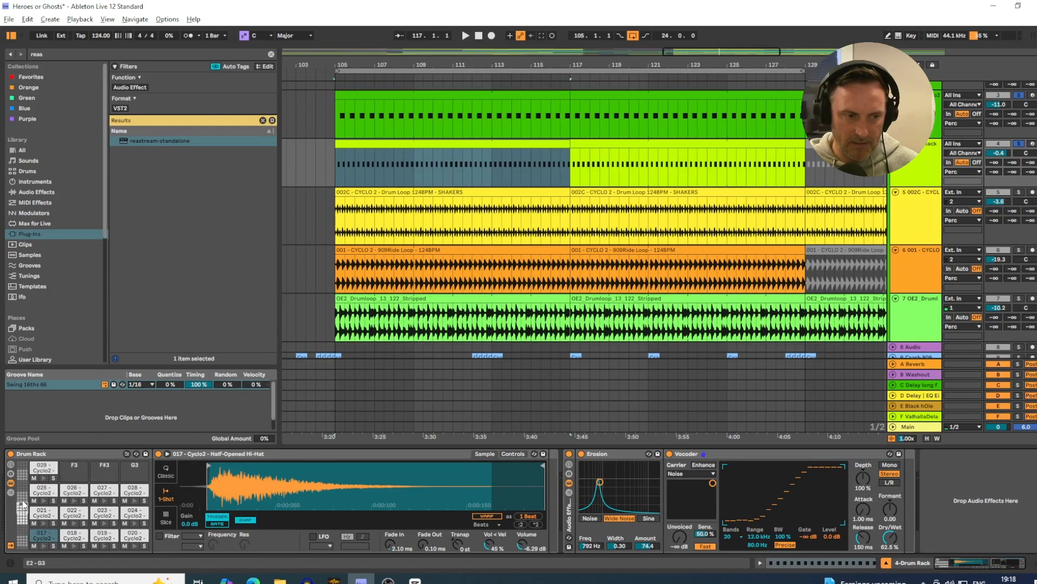
click(24, 500)
click(22, 512)
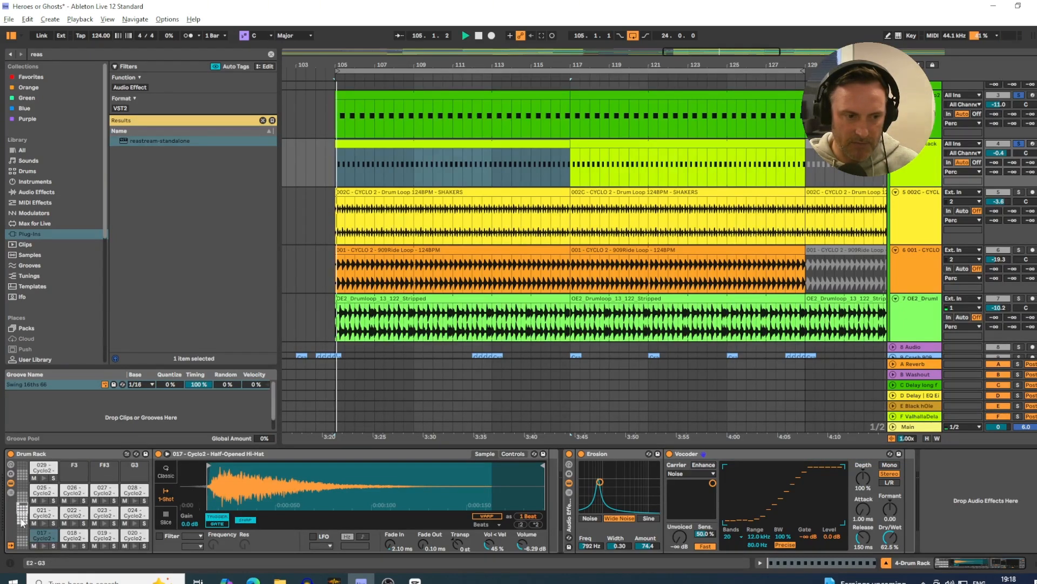
click(51, 541)
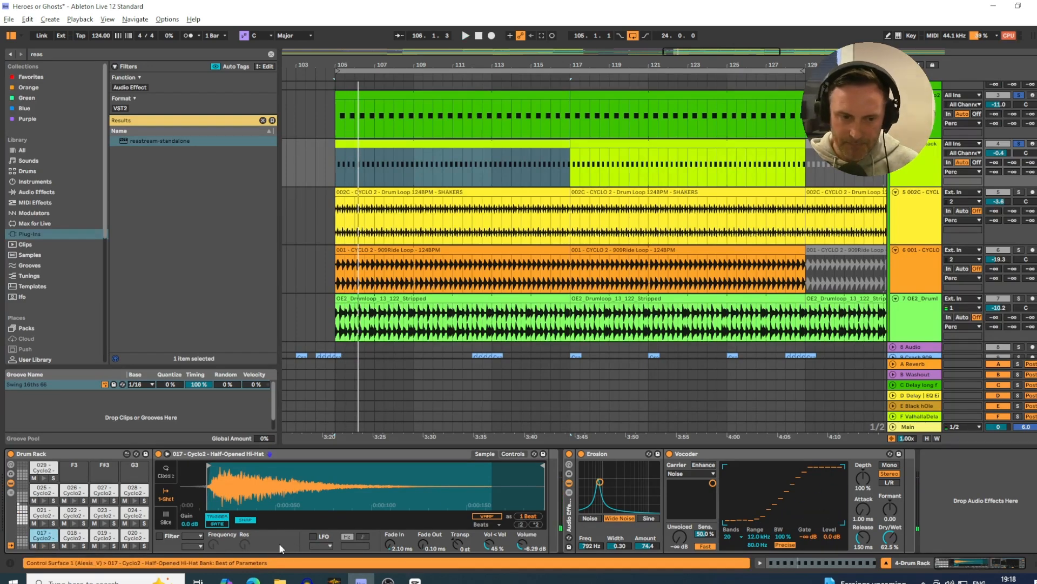
Inspect the hi-hat sampler's Classic mode envelope, return it to 1-Shot, and reopen the hi-hat clip's notes.
click(167, 471)
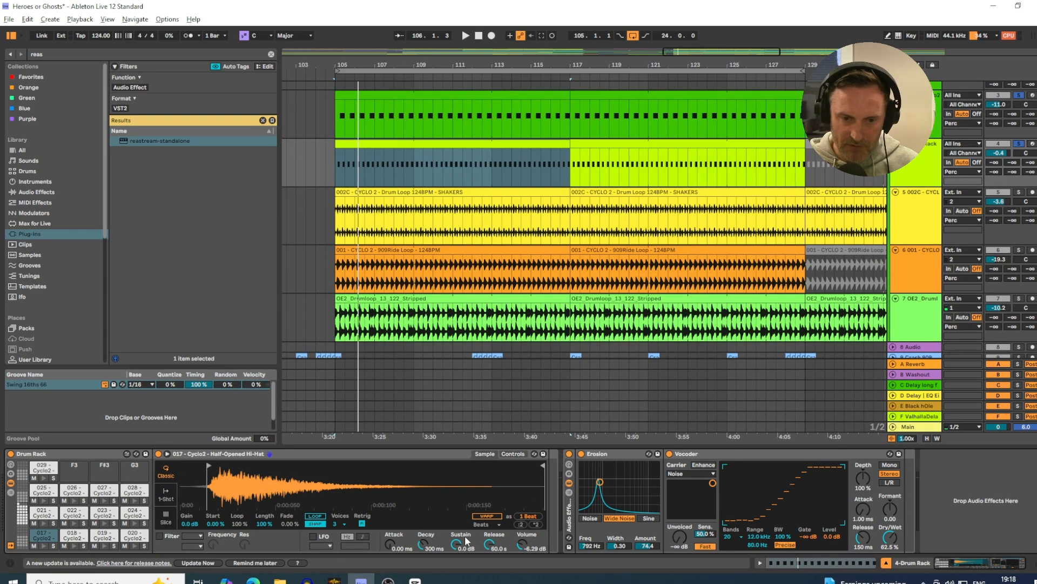
click(168, 495)
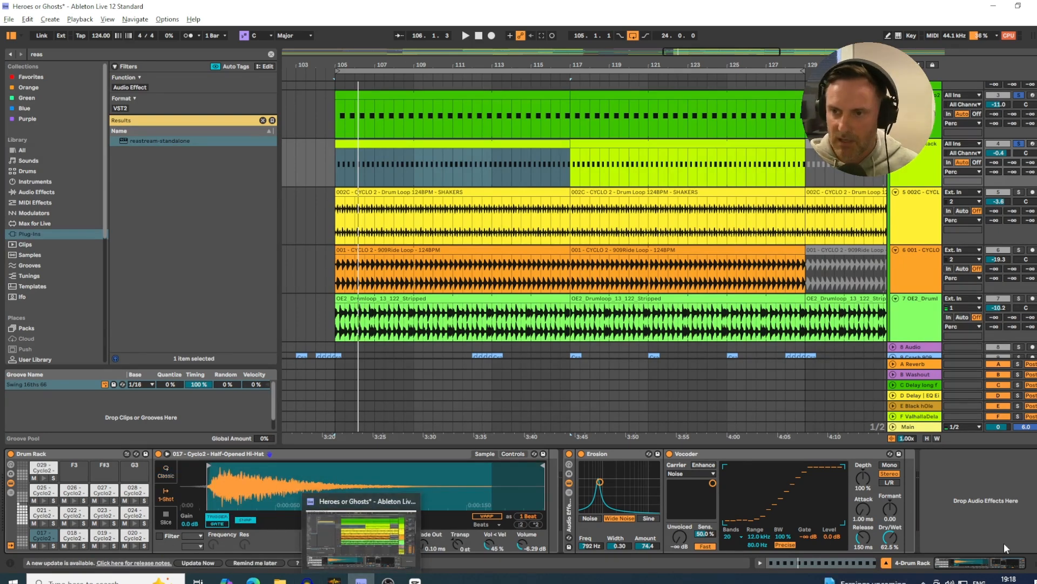
key(space)
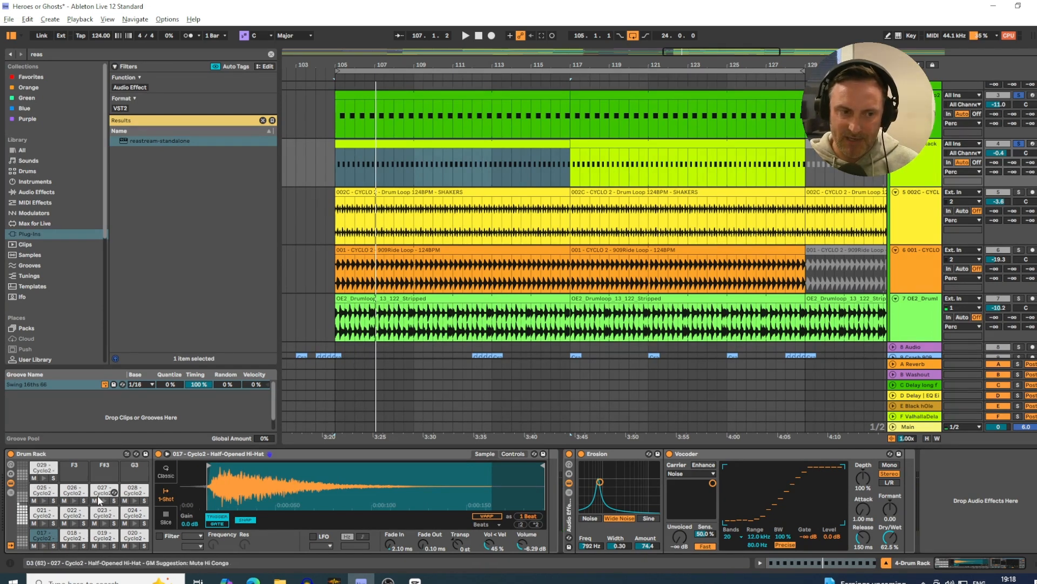
double_click(414, 143)
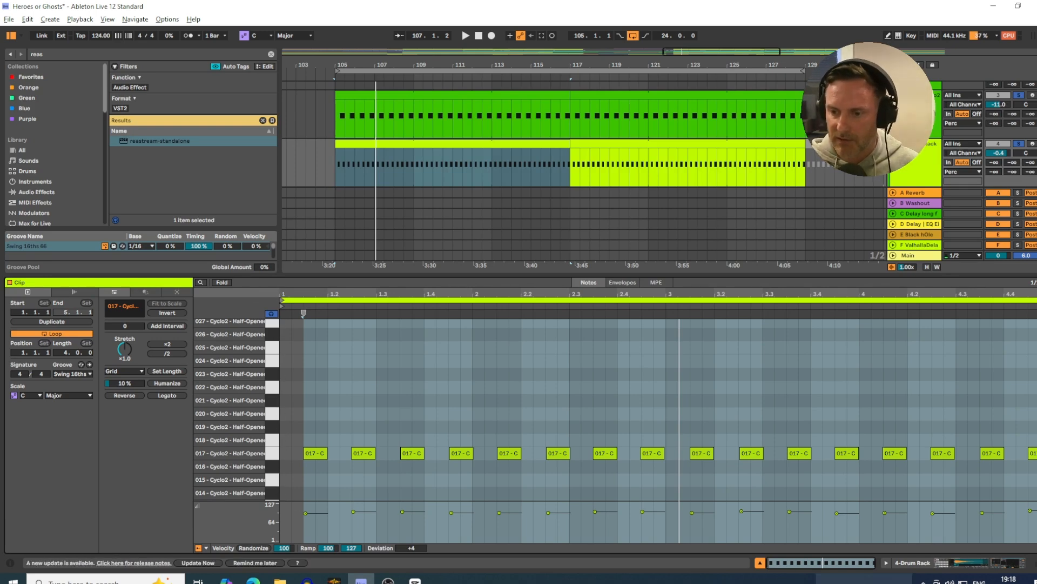
click(943, 564)
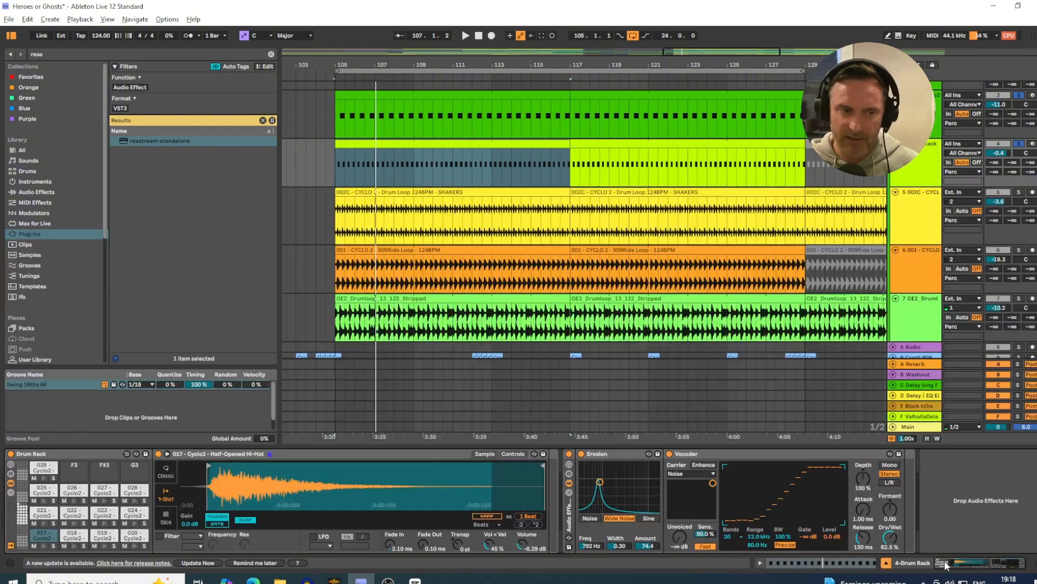
click(61, 453)
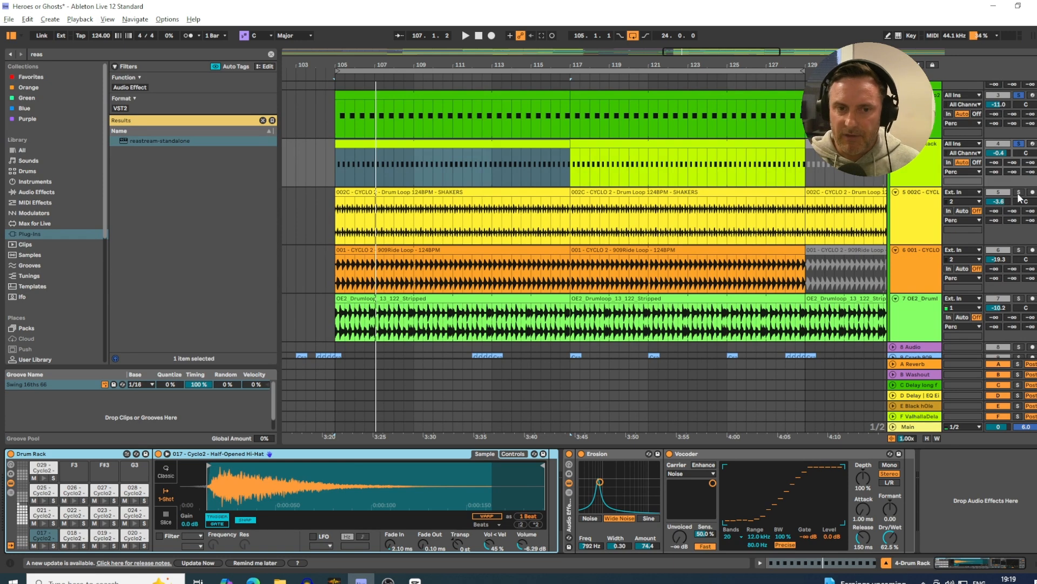
scroll(913, 228, down, 1)
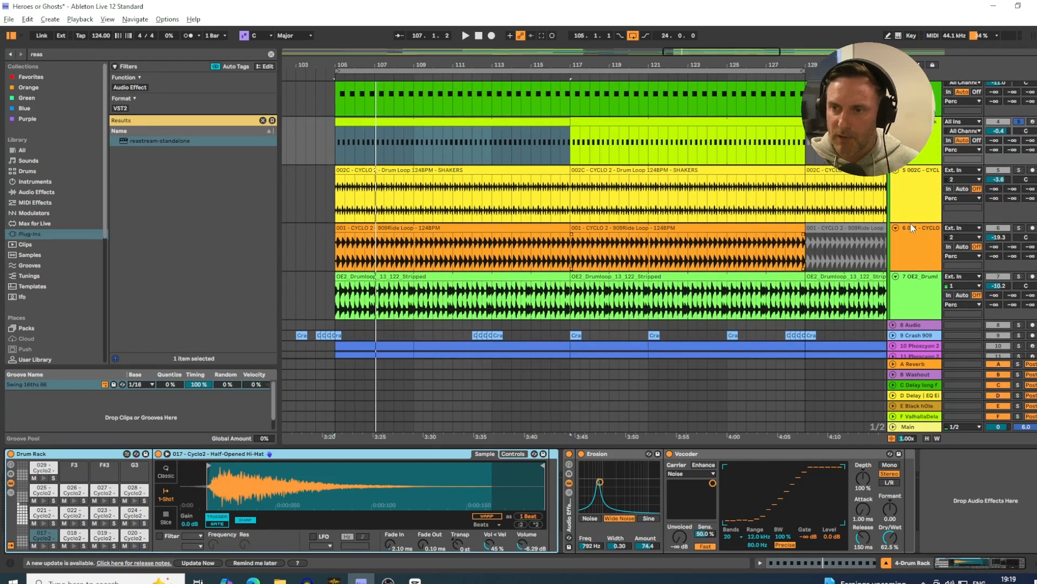
click(1020, 170)
click(389, 170)
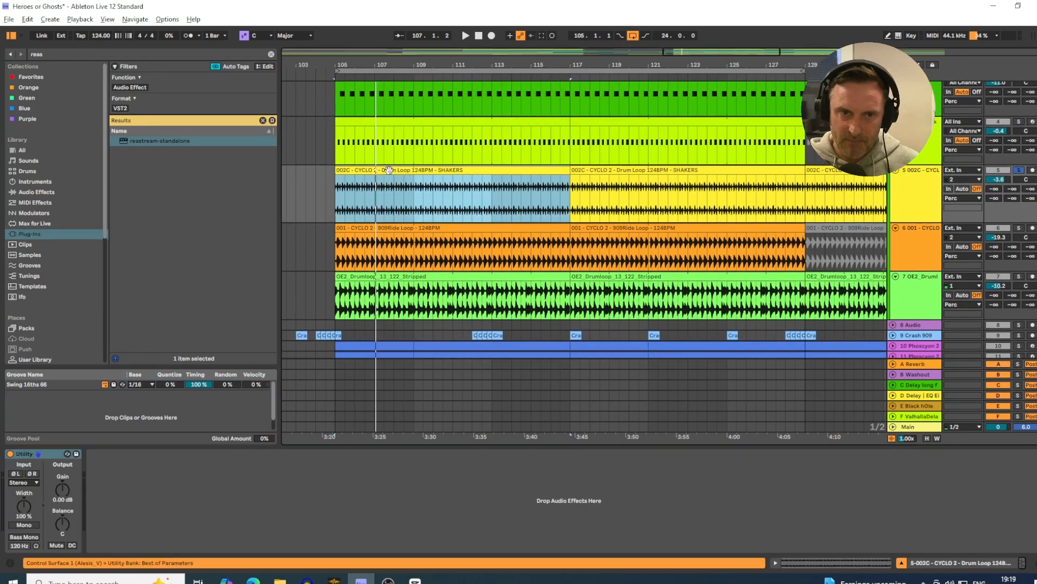
key(space)
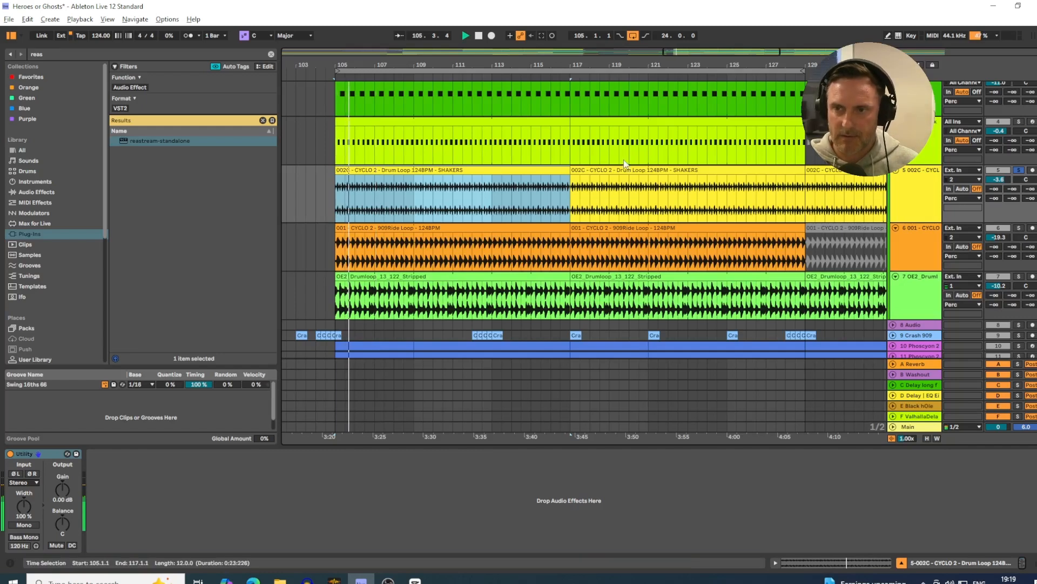
Search the audio effects for "eq" and add an EQ Eight after the Utility on the shakers track.
click(925, 180)
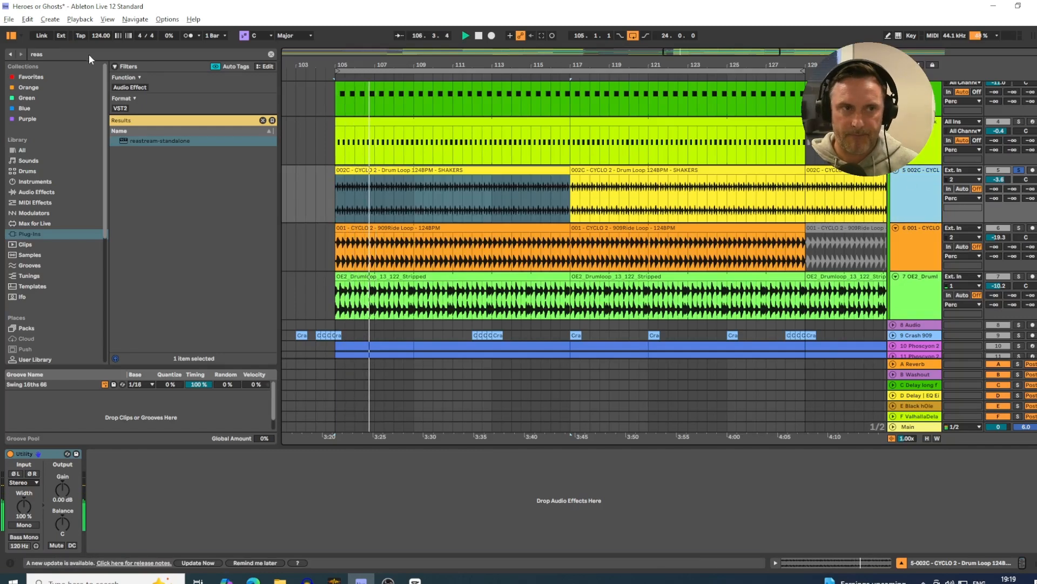
drag(71, 55, 20, 55)
text(eq)
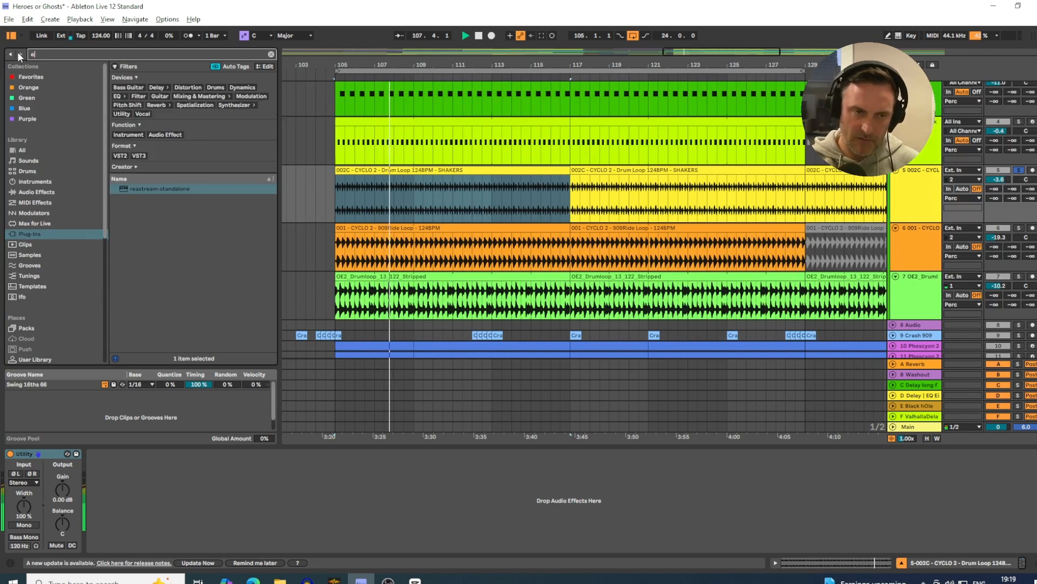
click(33, 193)
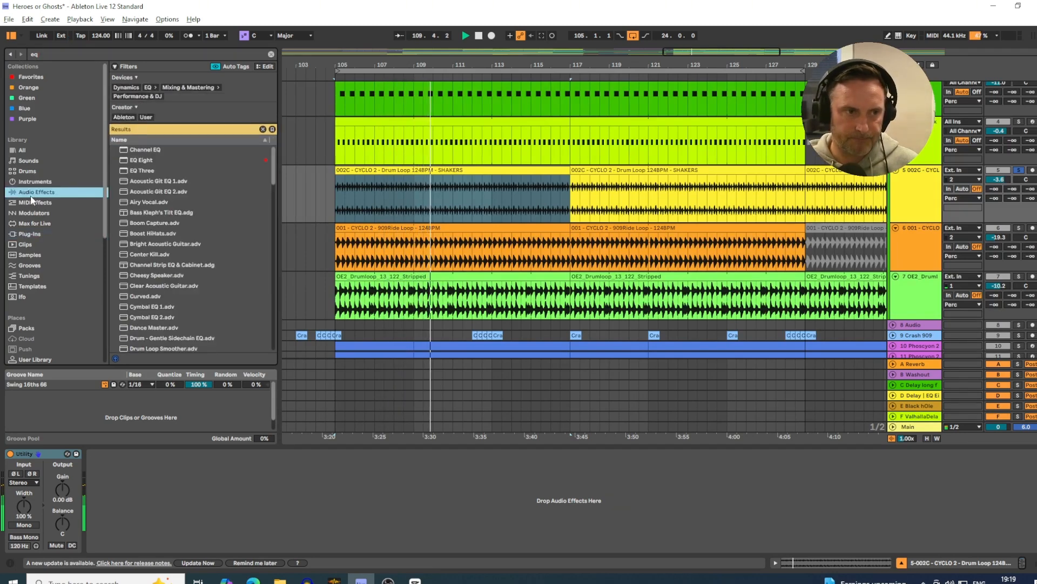
drag(141, 160, 349, 187)
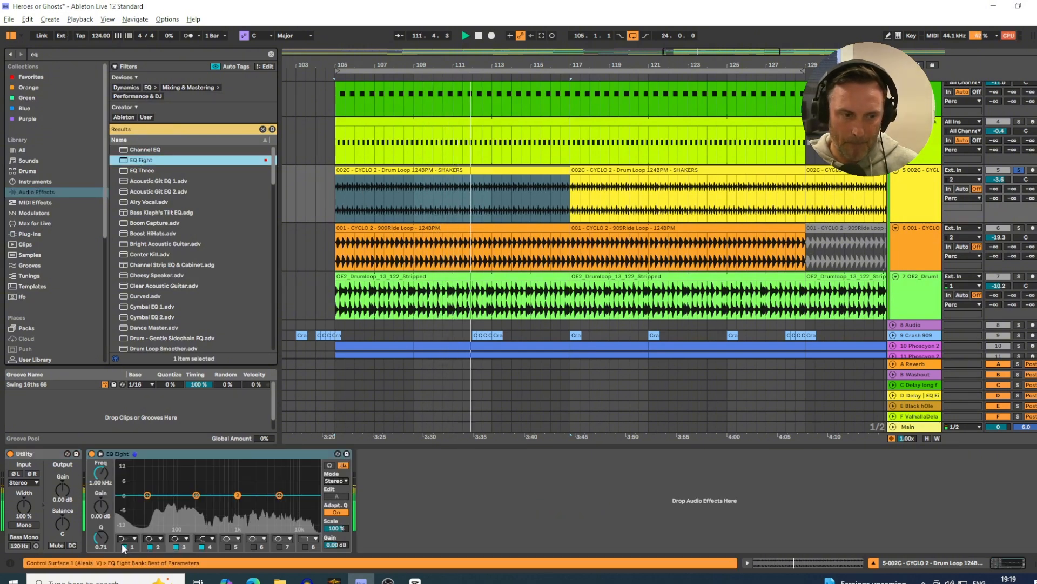
Turn the first band of the shakers' EQ Eight into a low cut at 255 Hz.
drag(112, 481, 112, 459)
drag(194, 503, 202, 503)
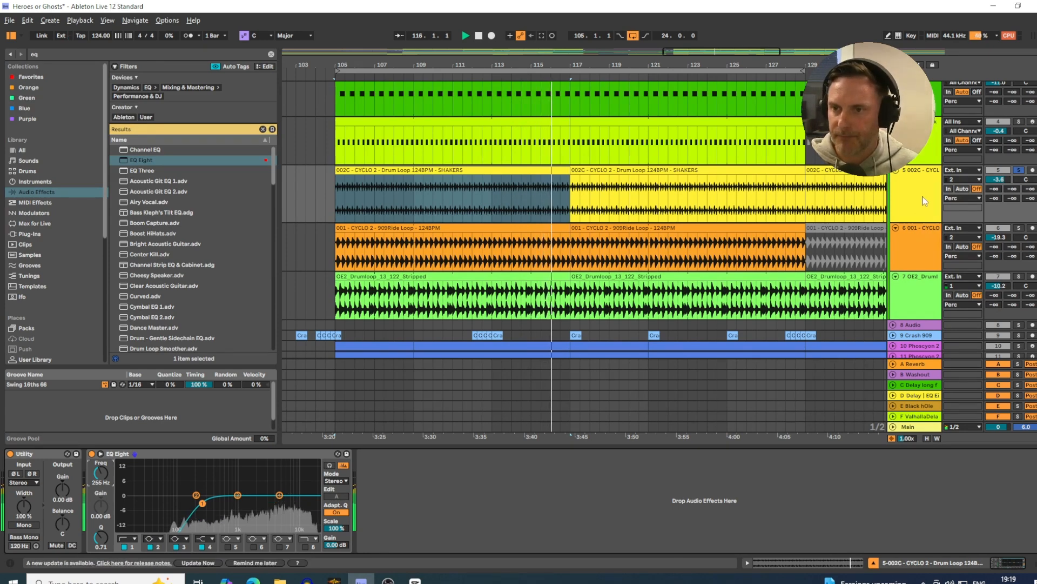
click(928, 219)
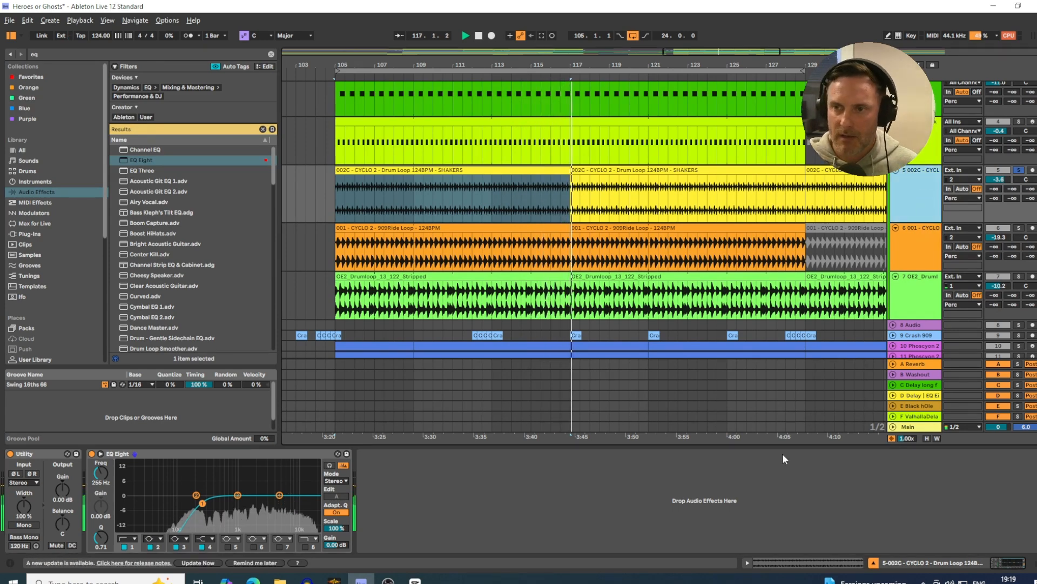
Add the hi-hat and clap tracks to the soloed shakers to hear them together, and show the shakers' devices again.
scroll(1020, 242, up, 1)
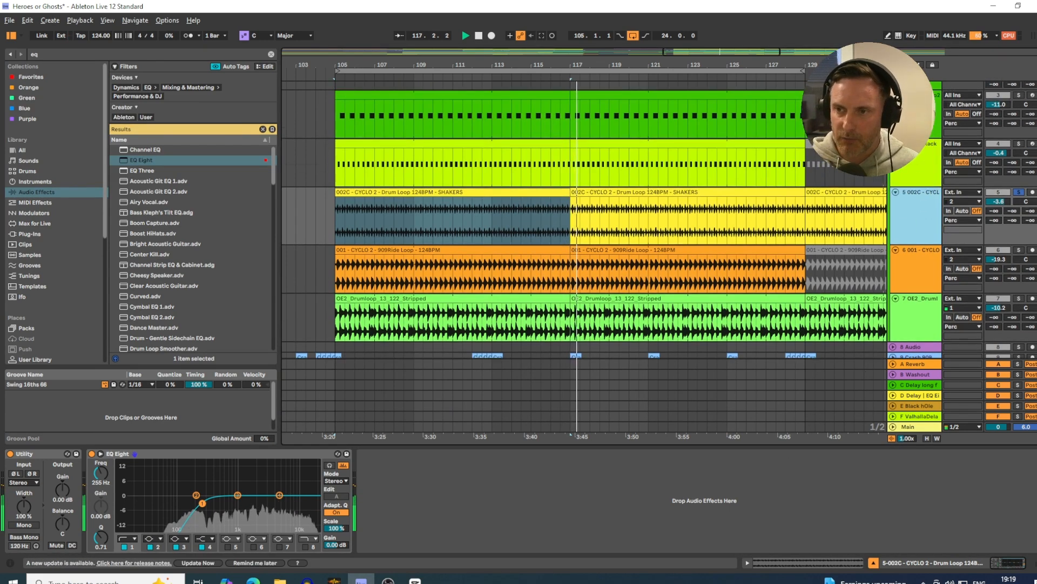
ctrl+click(1019, 144)
scroll(1020, 148, up, 2)
ctrl+click(1019, 140)
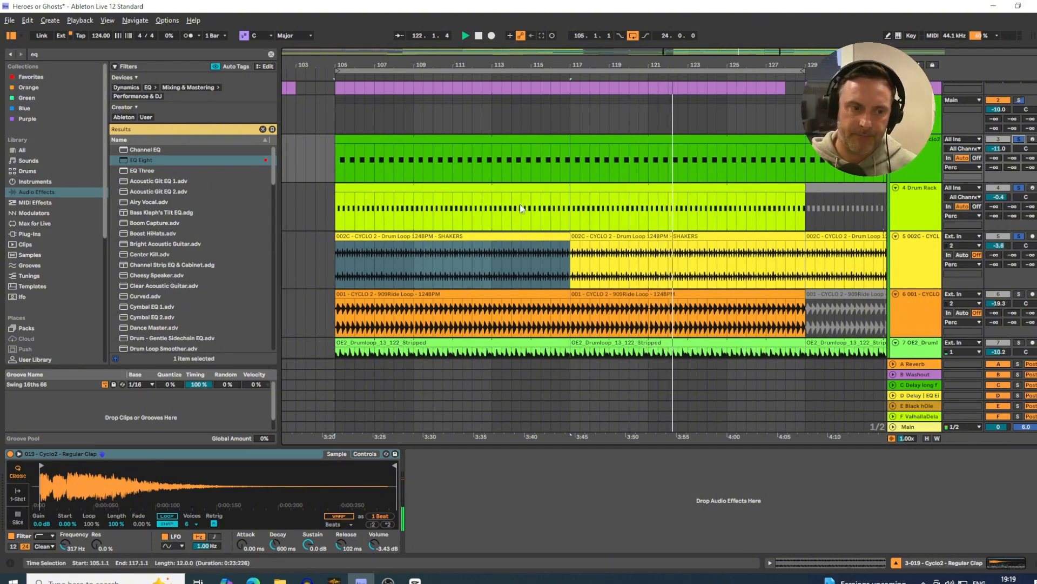
click(909, 261)
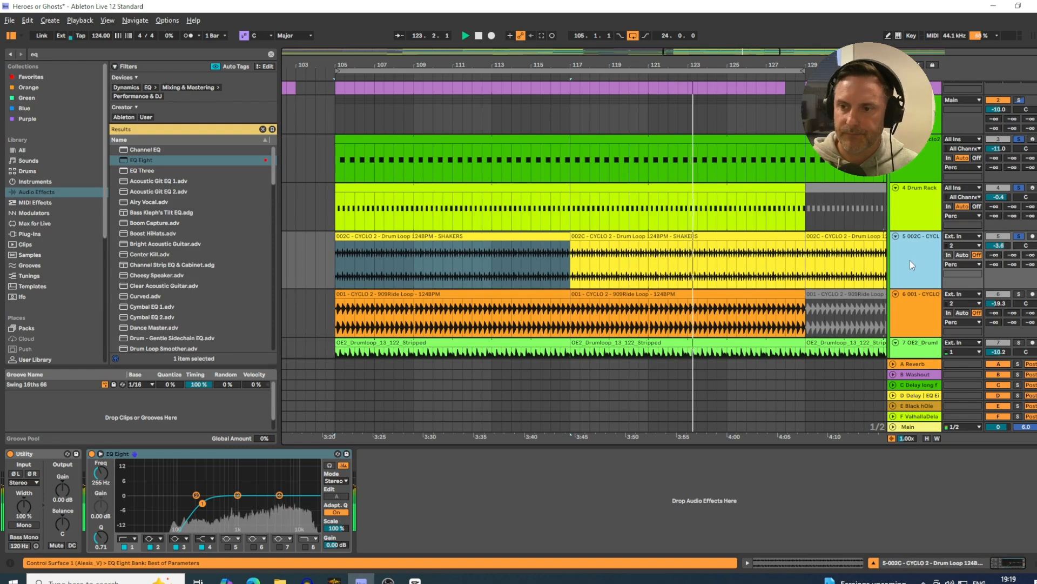
Solo and play the 909 ride loop, and add an EQ Eight to its track with a low cut at 415 Hz.
click(919, 310)
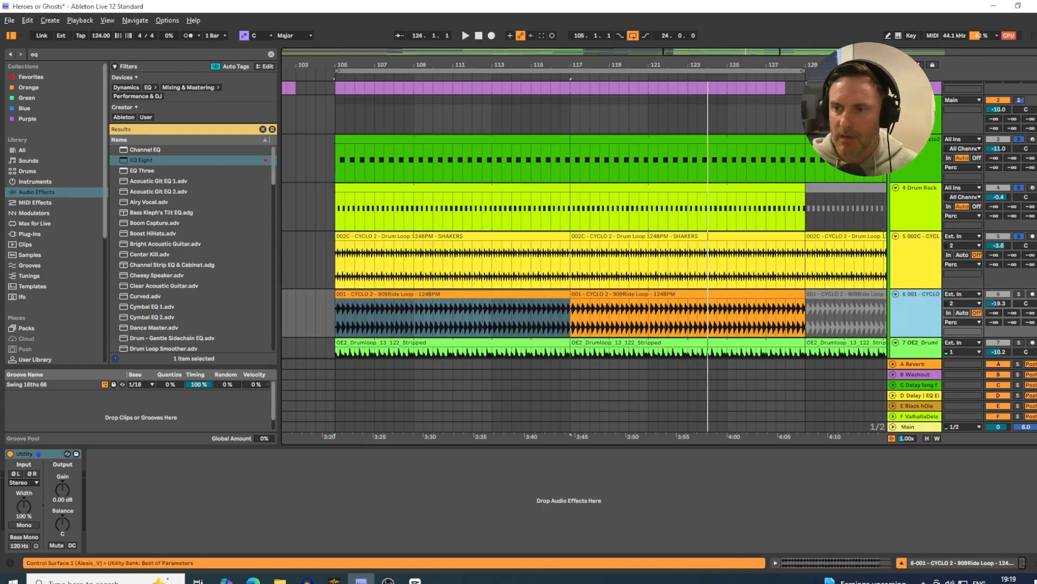
click(1019, 295)
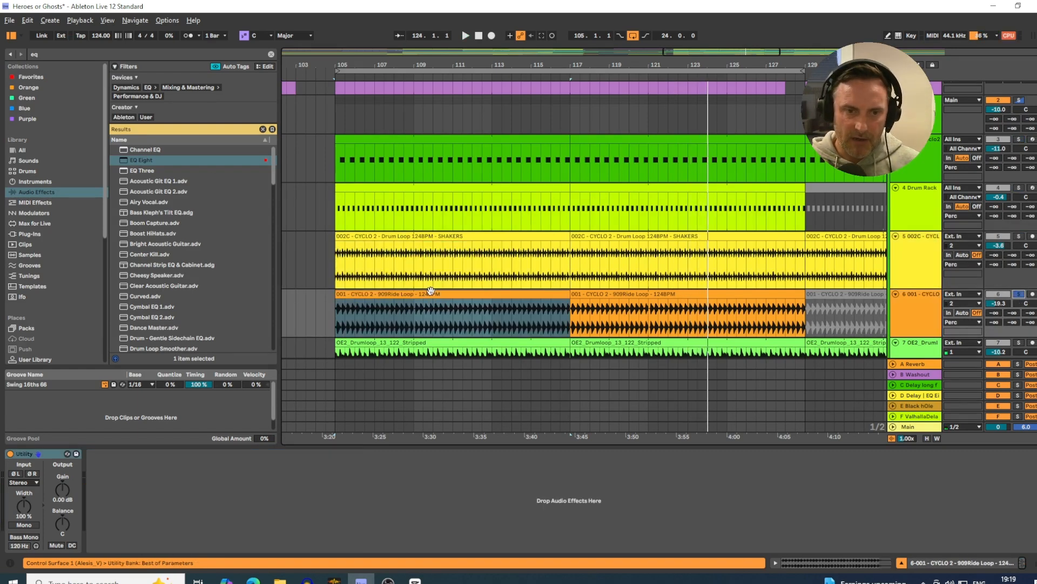
click(431, 290)
key(space)
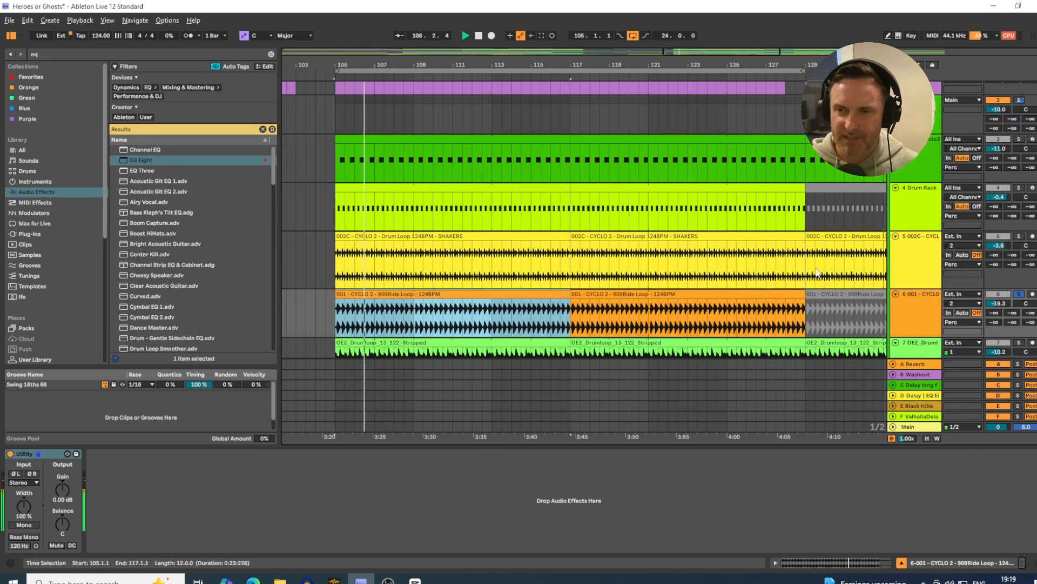
mouse_move(141, 160)
mouse_down()
mouse_move(187, 373)
mouse_move(166, 503)
mouse_up()
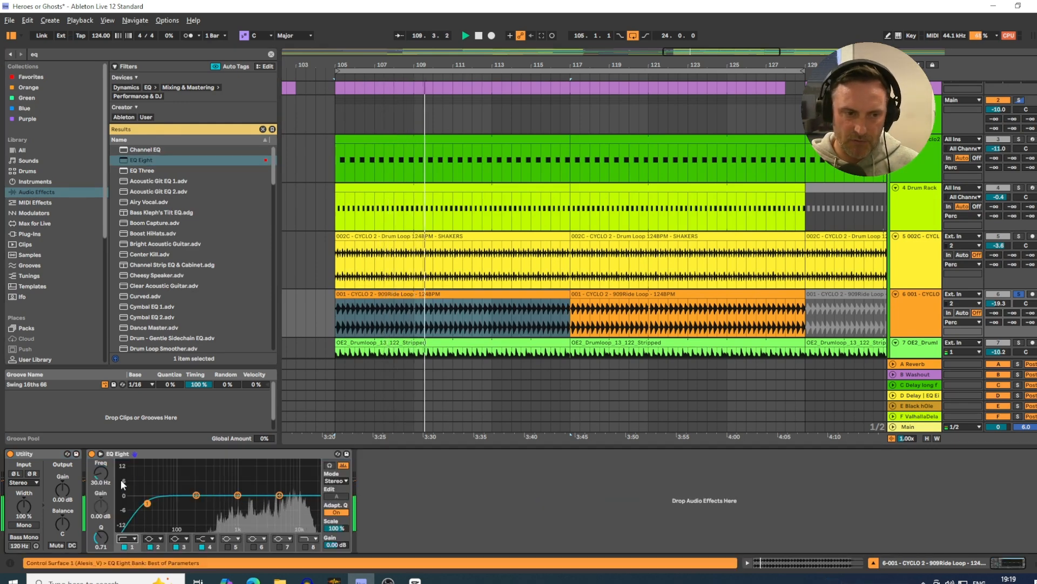
drag(147, 503, 215, 503)
Split the 909 ride loop clip at bar 109 and just after it, and check playback around the splits.
click(414, 312)
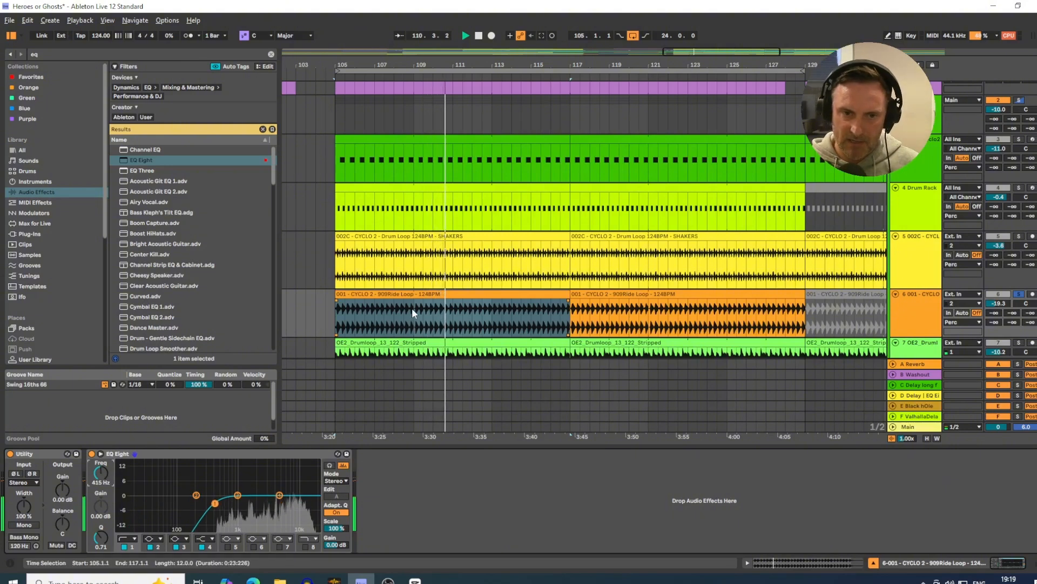
drag(415, 312, 423, 312)
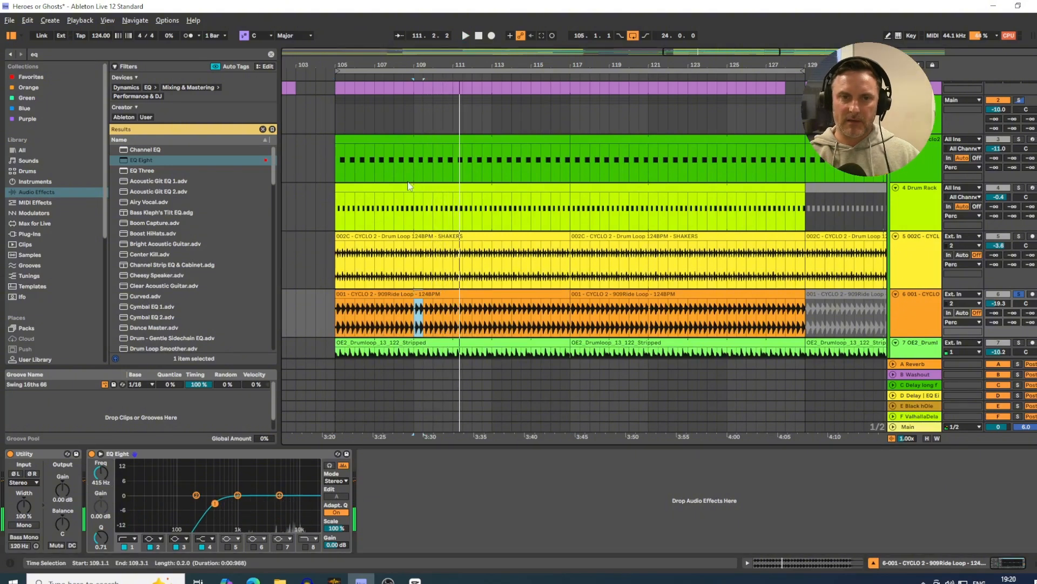
drag(411, 65, 528, 102)
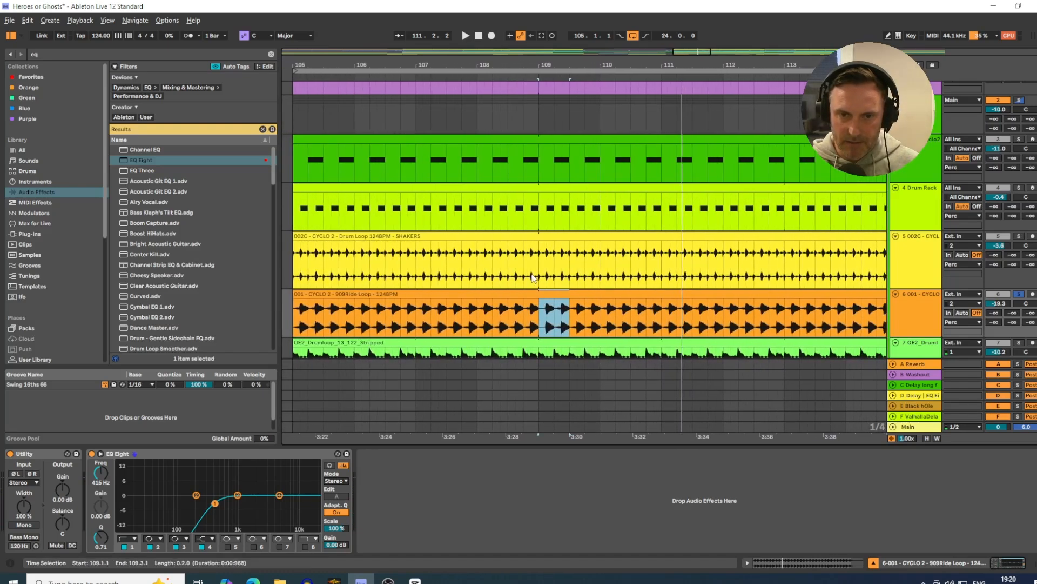
drag(533, 62, 479, 206)
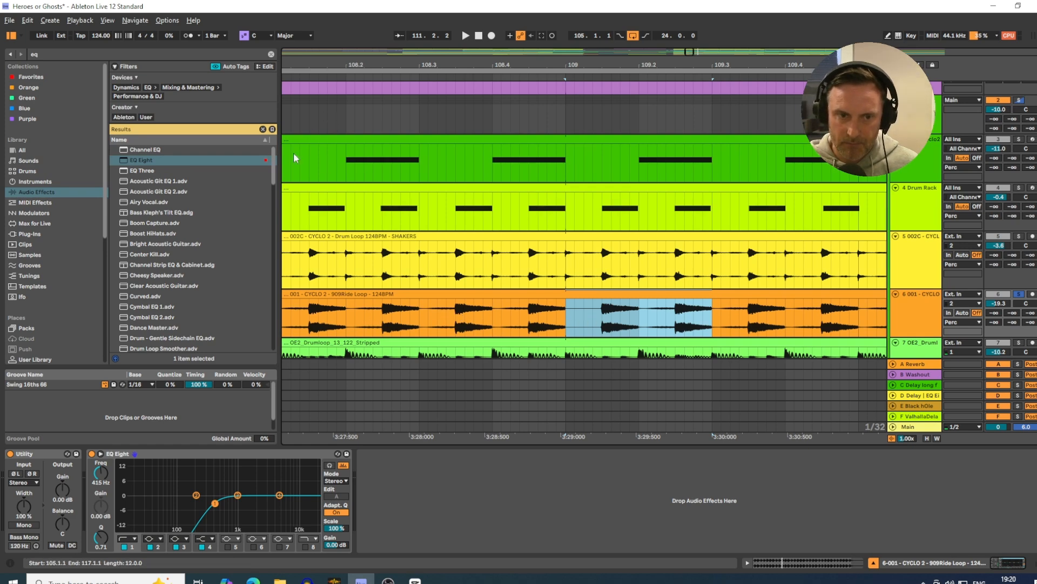
scroll(528, 251, left, 5)
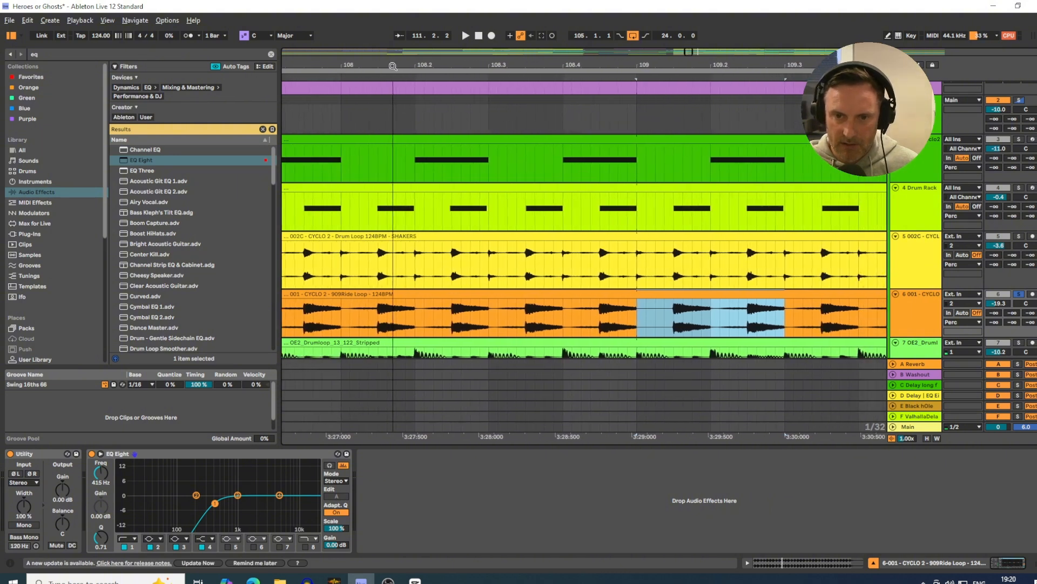
drag(566, 313, 657, 302)
key(space)
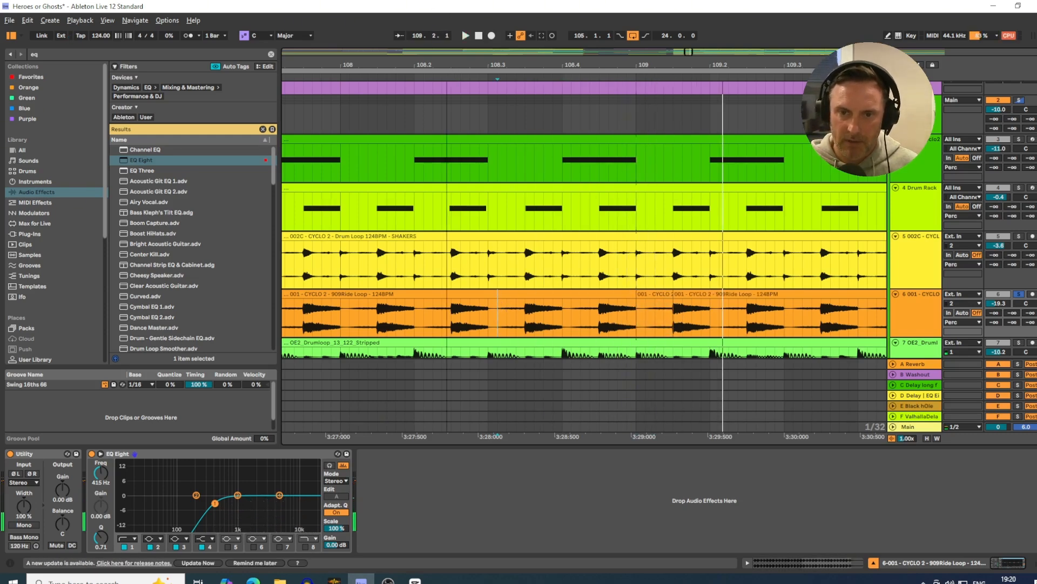
Try to duplicate the 909 ride section from bar 105 to 109.1.3, and undo the duplication.
drag(447, 65, 641, 50)
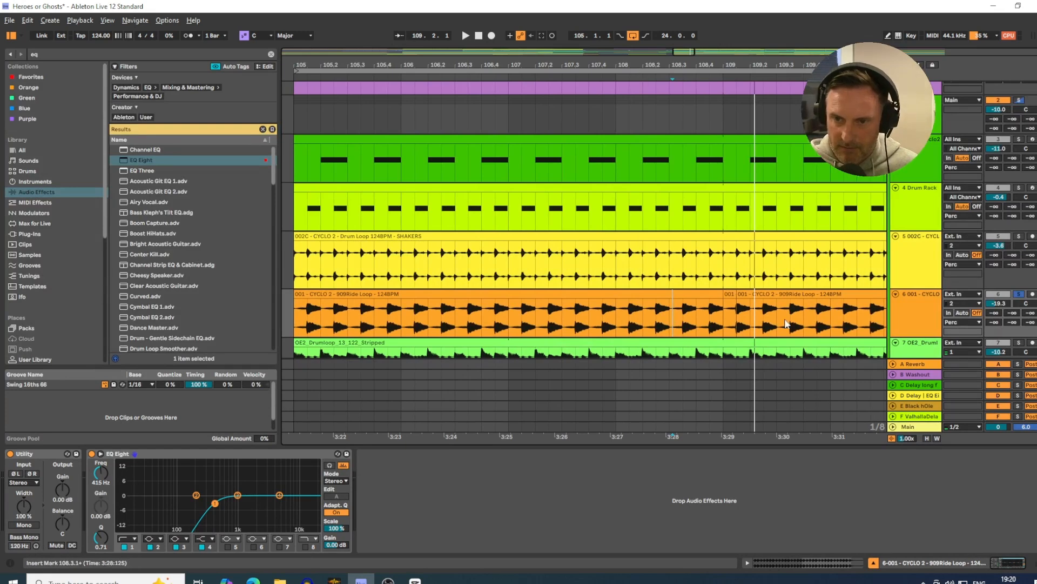
drag(739, 322, 363, 308)
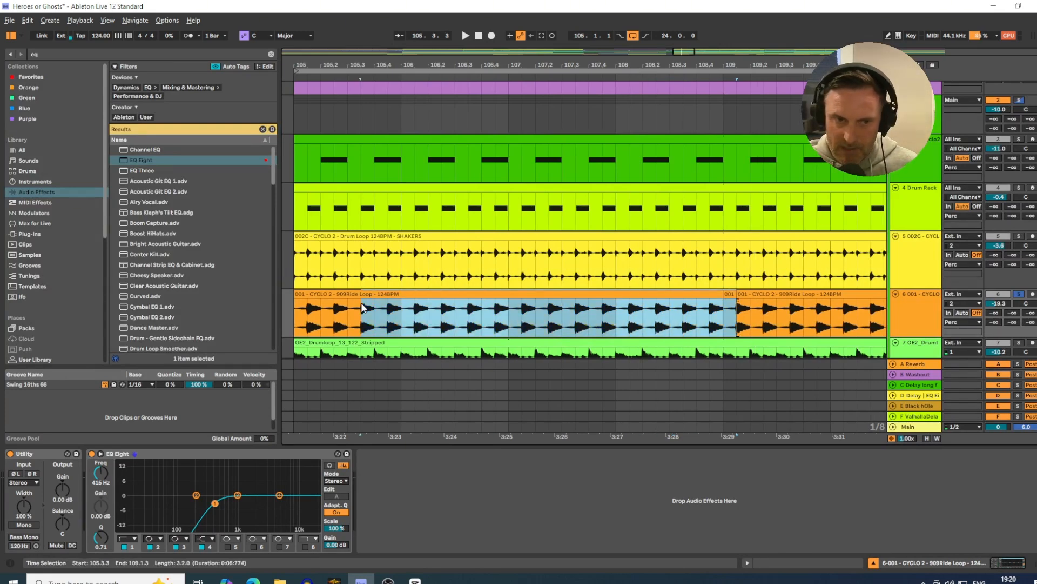
drag(298, 300, 753, 307)
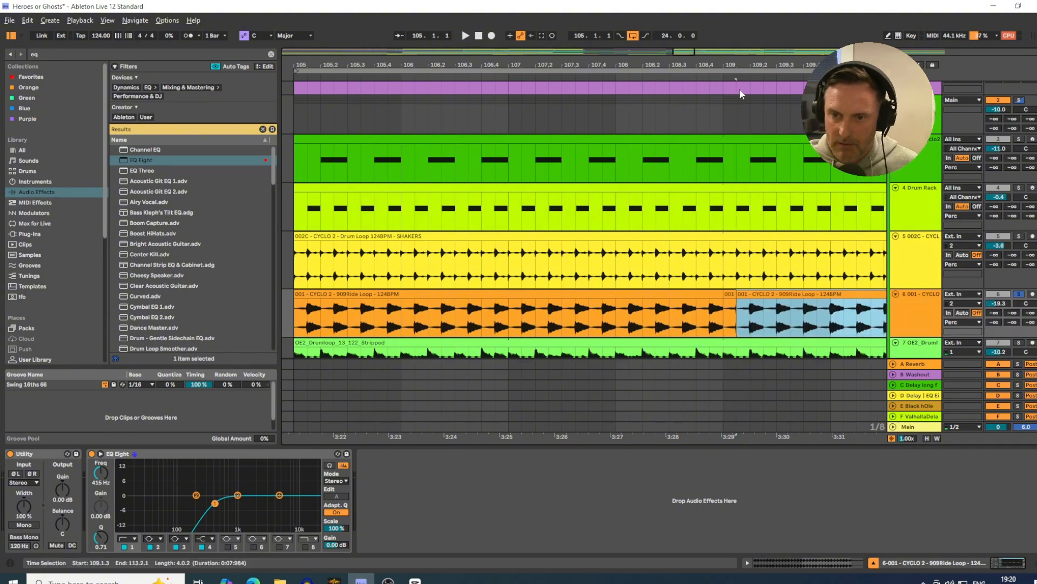
key(ctrl+z)
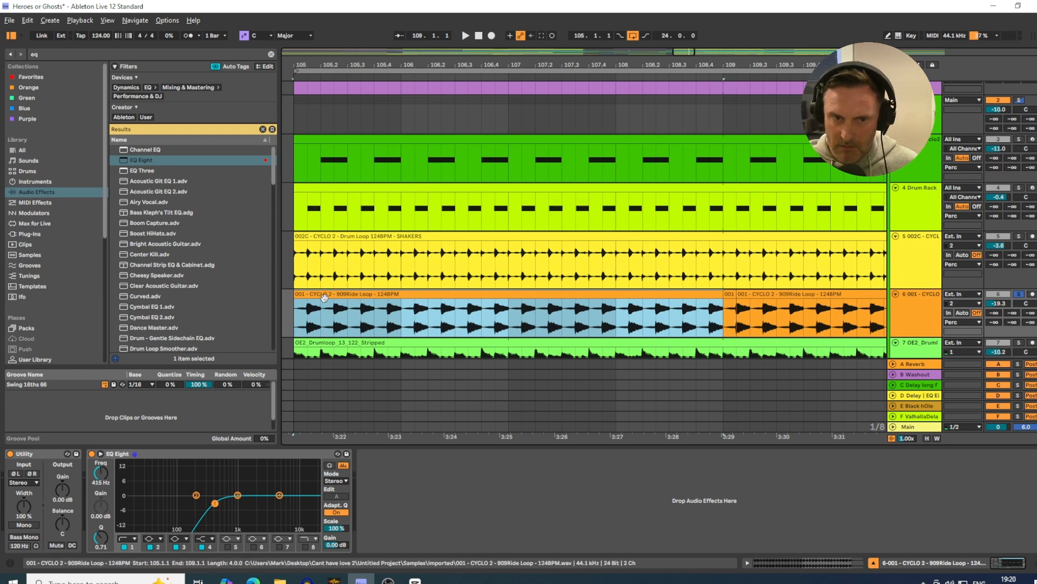
Duplicate the four-bar 909 ride clip from bars 105 to 109 repeatedly along the track up to bar 129.
drag(322, 295, 755, 293)
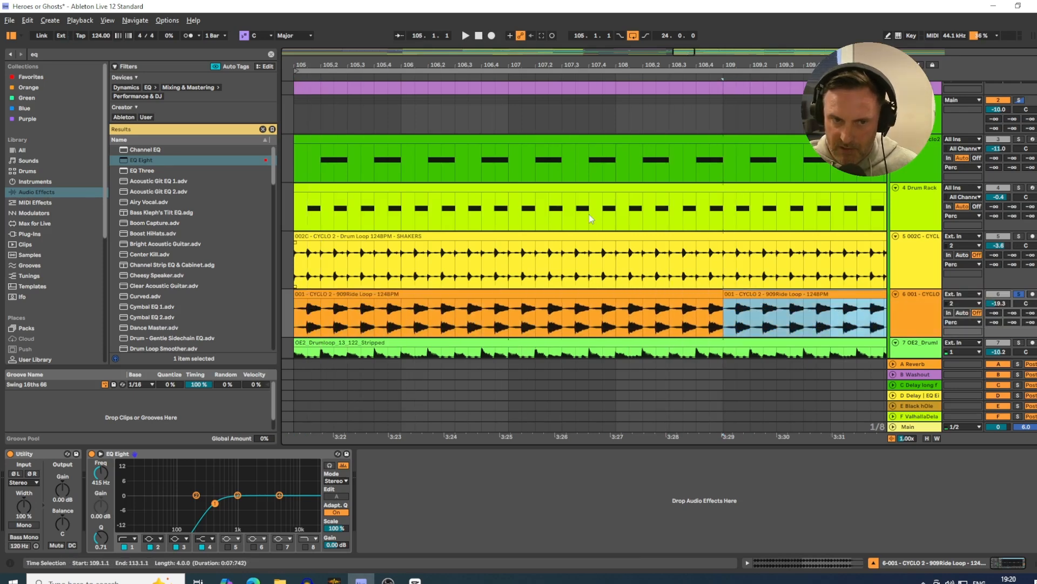
drag(598, 64, 536, 22)
key(ctrl+d)
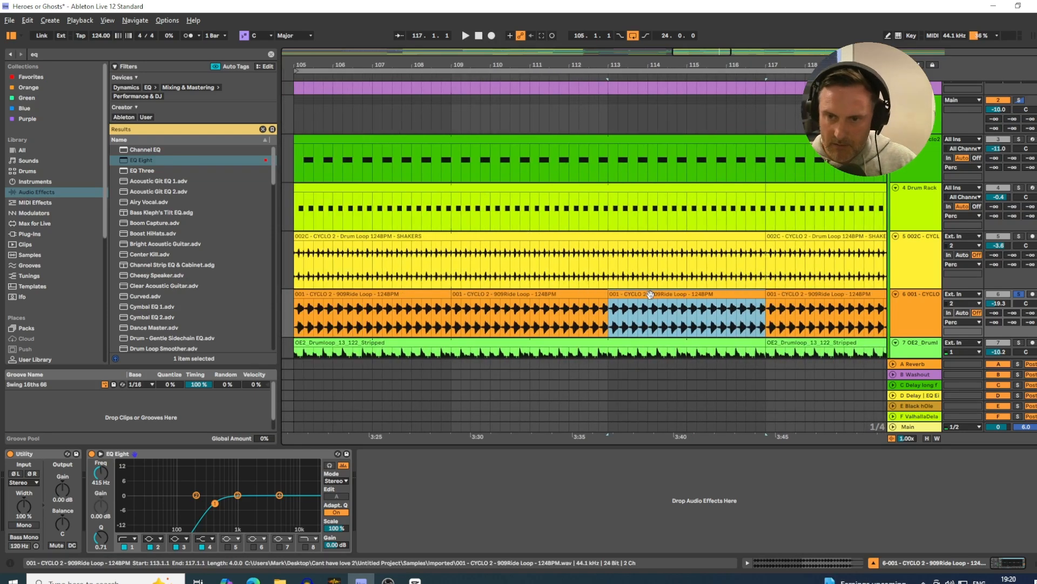
key(ctrl+d)
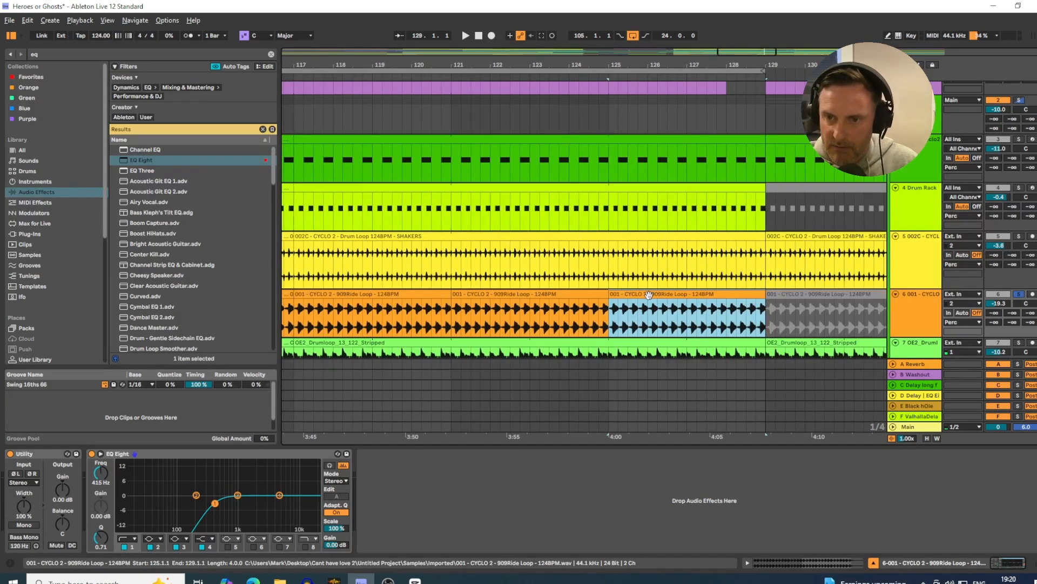
Play the soloed ride from 124.3 across the clip boundary at bar 125 to check the transition.
click(590, 325)
key(space)
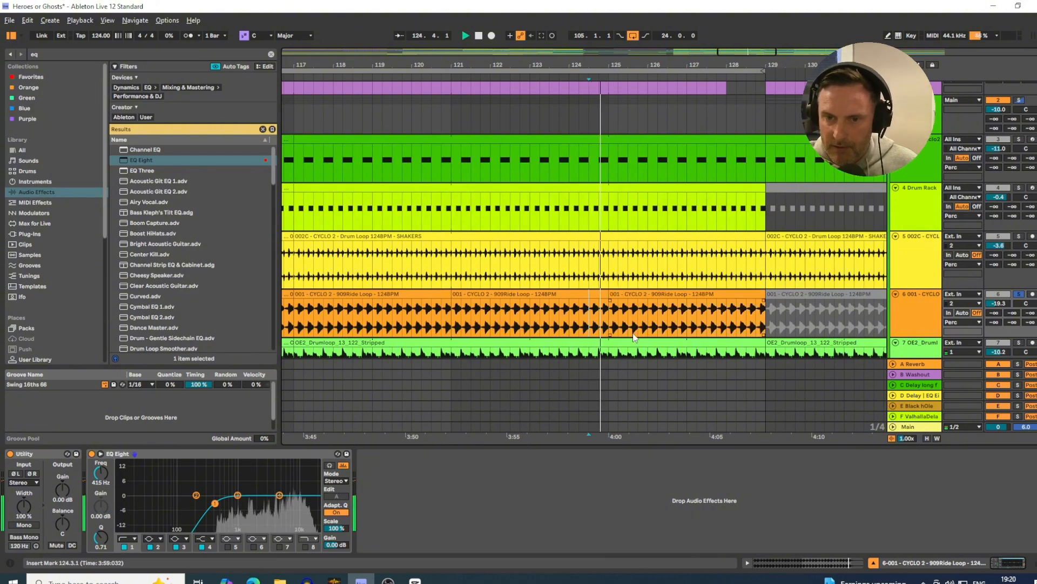
key(space)
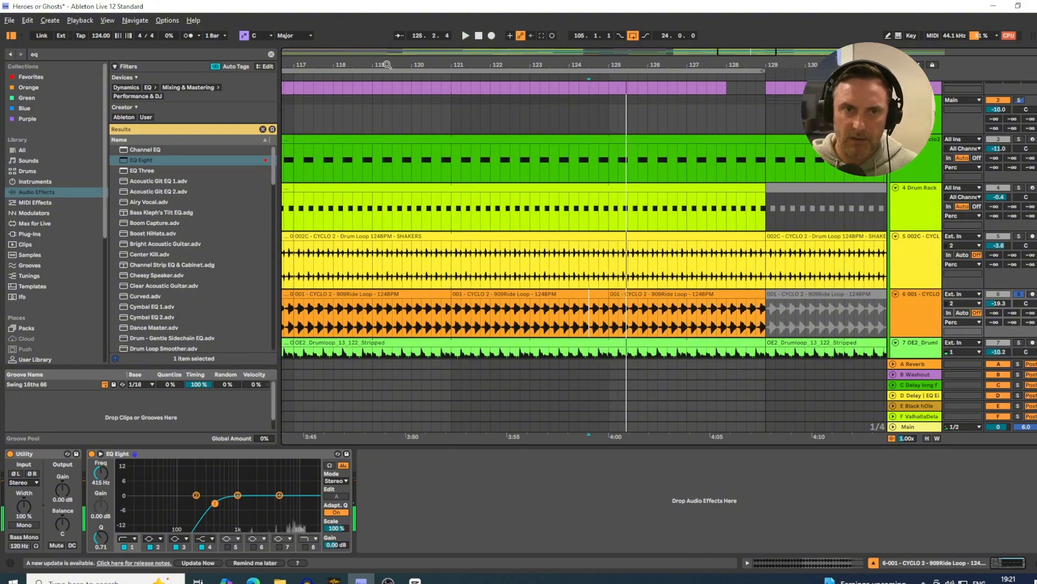
Solo the shakers, hi-hat and clap together with the ride and audition the combination from bar 125.
drag(386, 65, 446, 32)
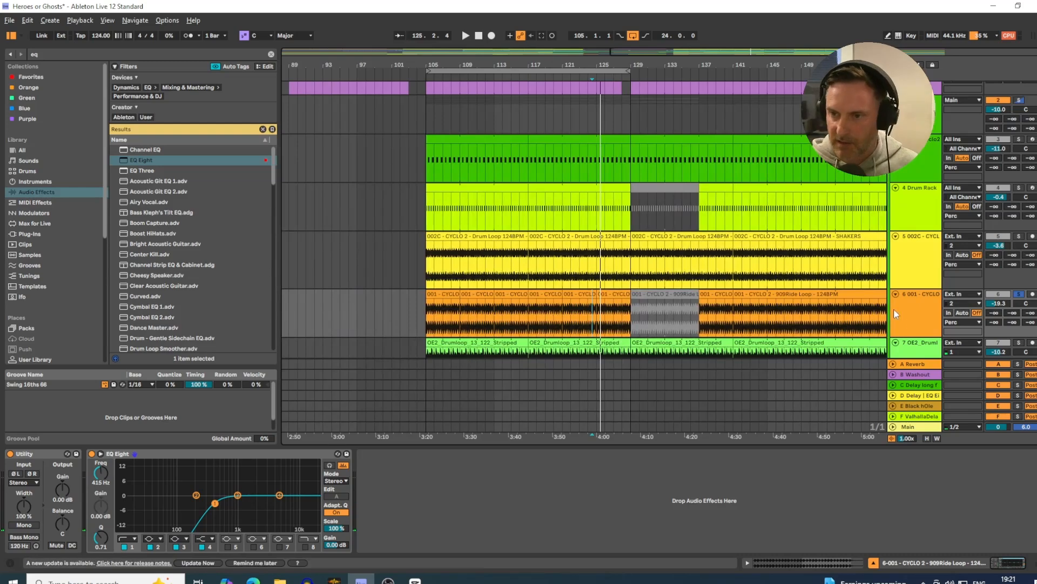
click(906, 303)
click(1018, 236)
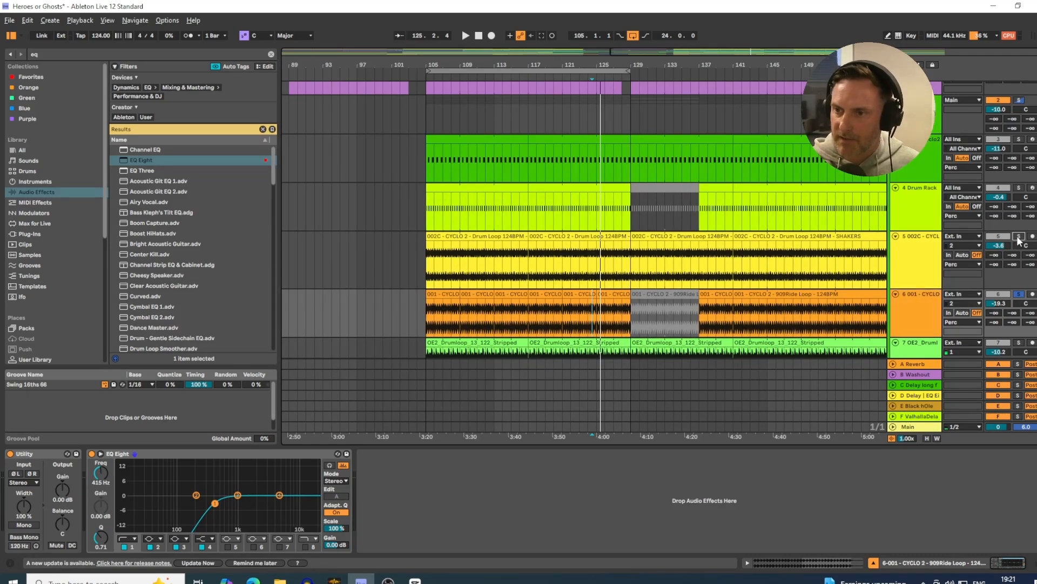
click(1019, 188)
click(1019, 139)
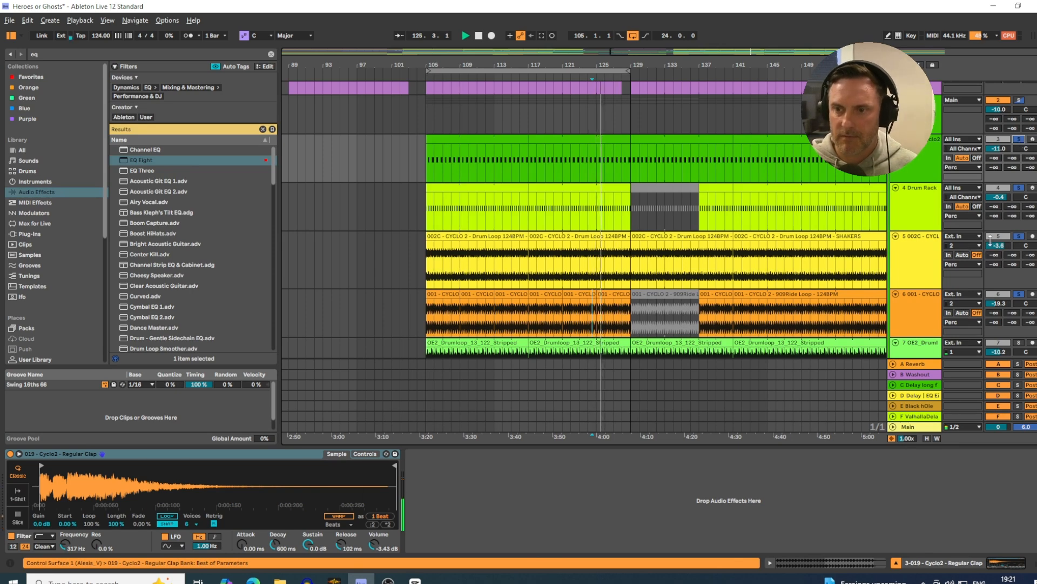
click(937, 262)
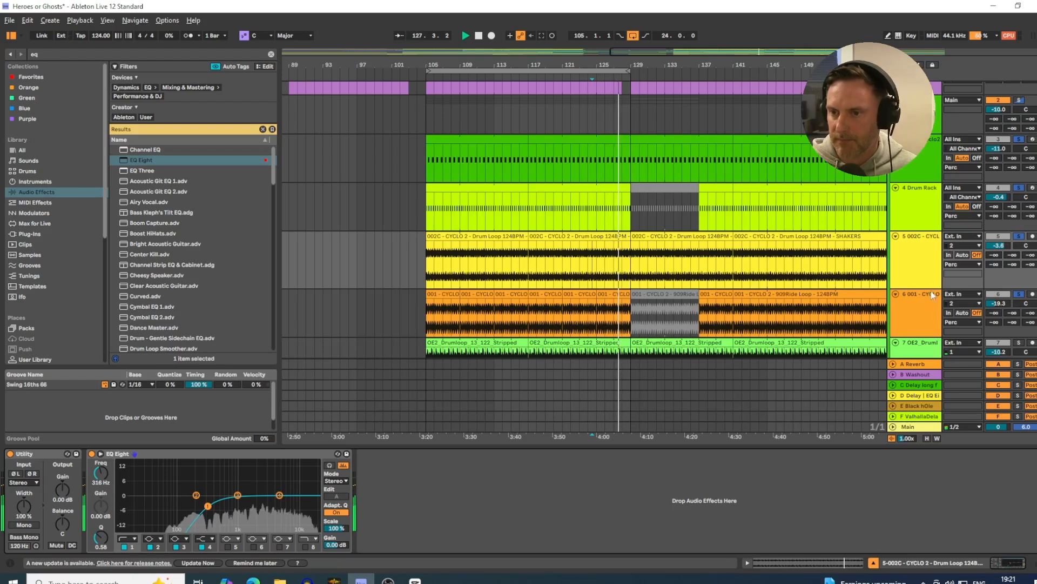
scroll(932, 290, down, 2)
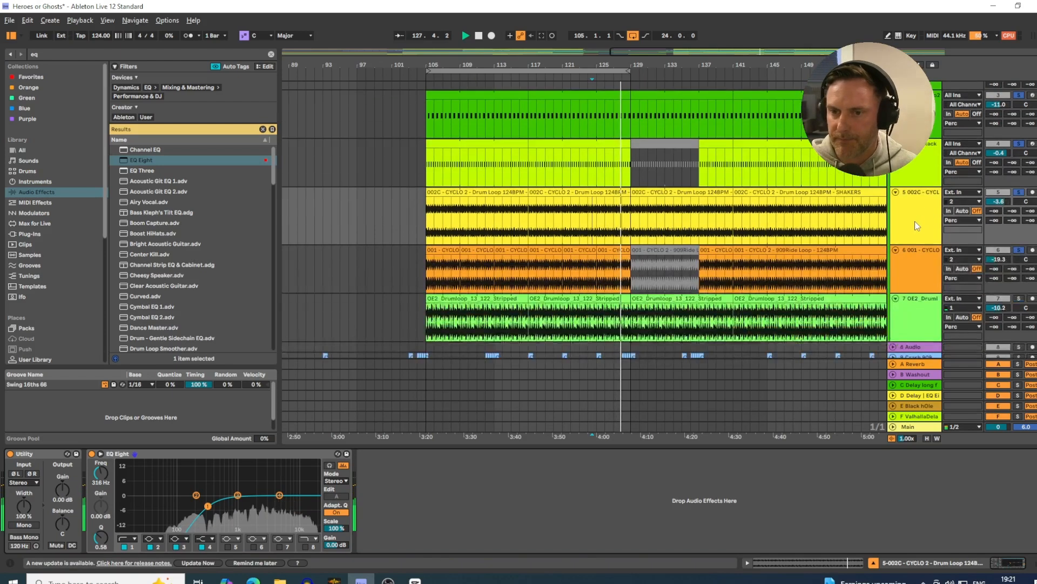
Solo only the OE2_Drumloop_13 track, play it from bar 105, and inspect the volume curve in its LFOTool.
click(1019, 251)
click(1018, 299)
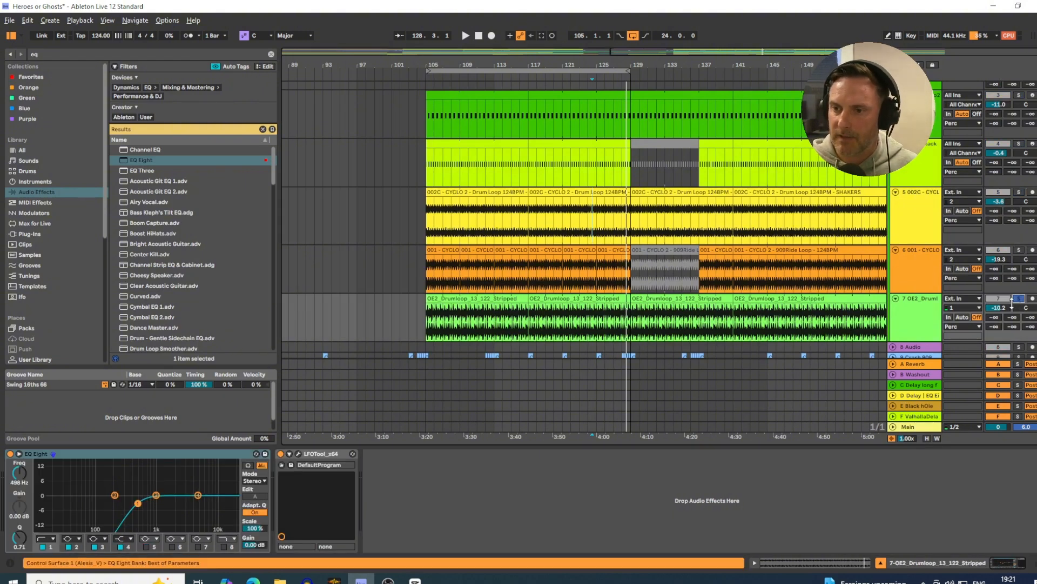
key(space)
click(456, 301)
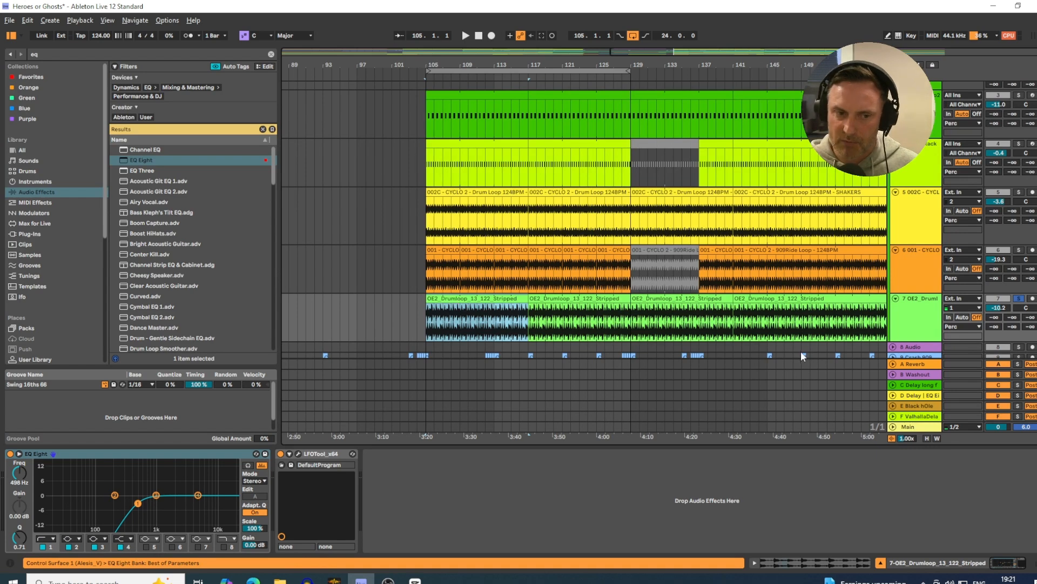
click(913, 319)
key(space)
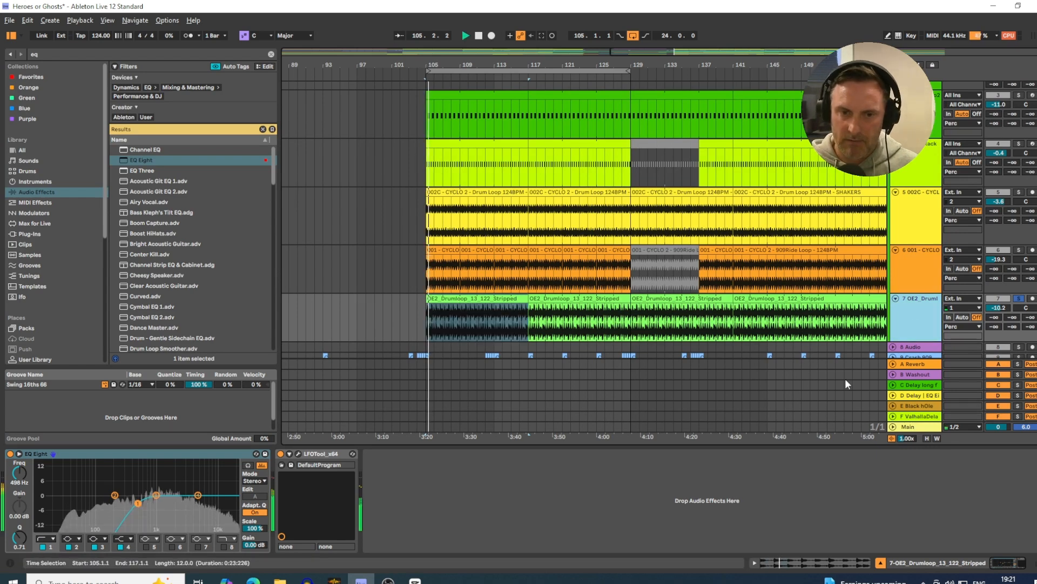
click(299, 453)
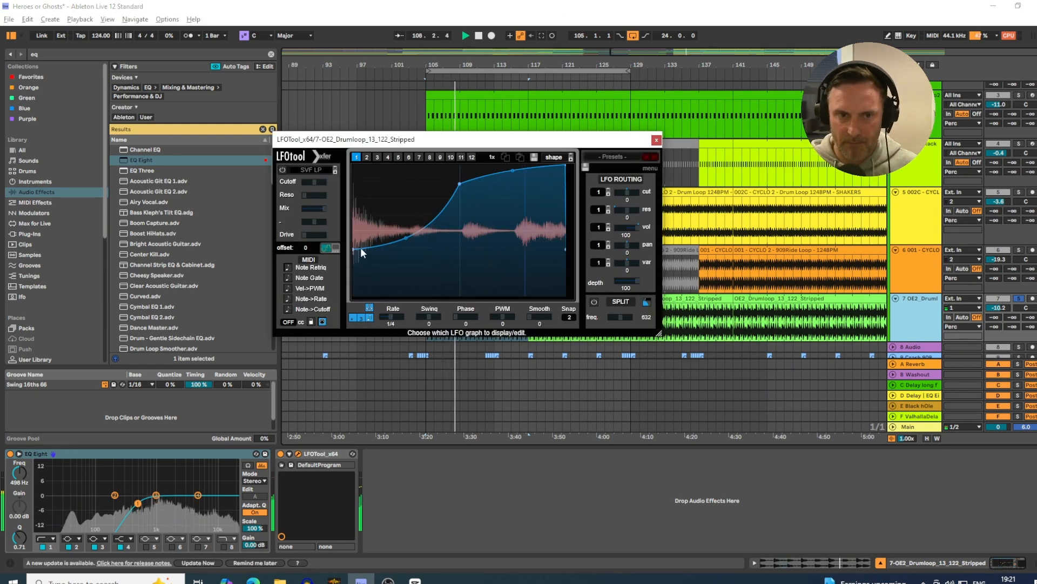
click(656, 140)
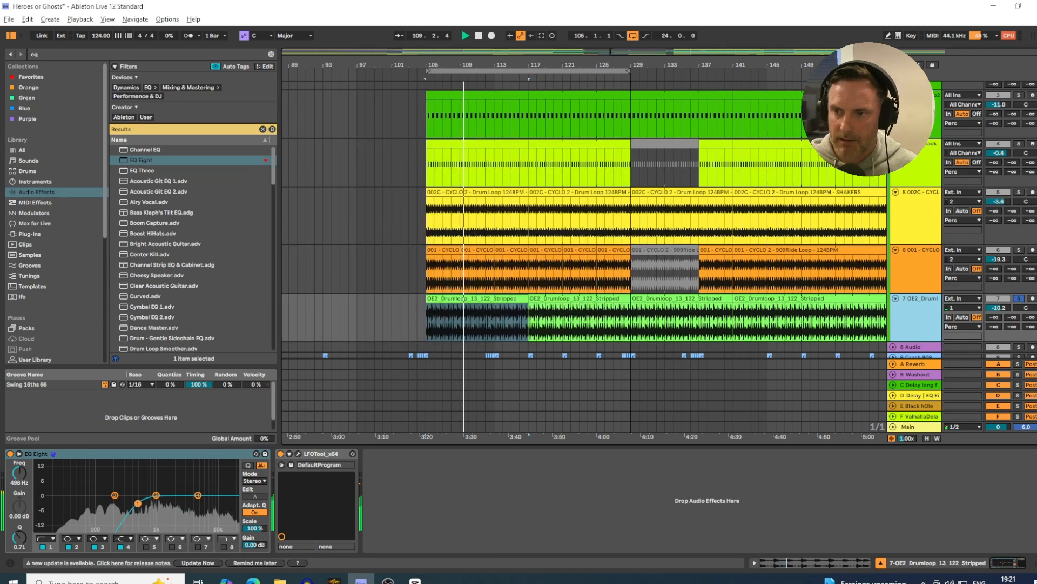
Add the ride, shakers, hi-hat and clap to the solo one at a time alongside the playing drum loop.
ctrl+click(1019, 250)
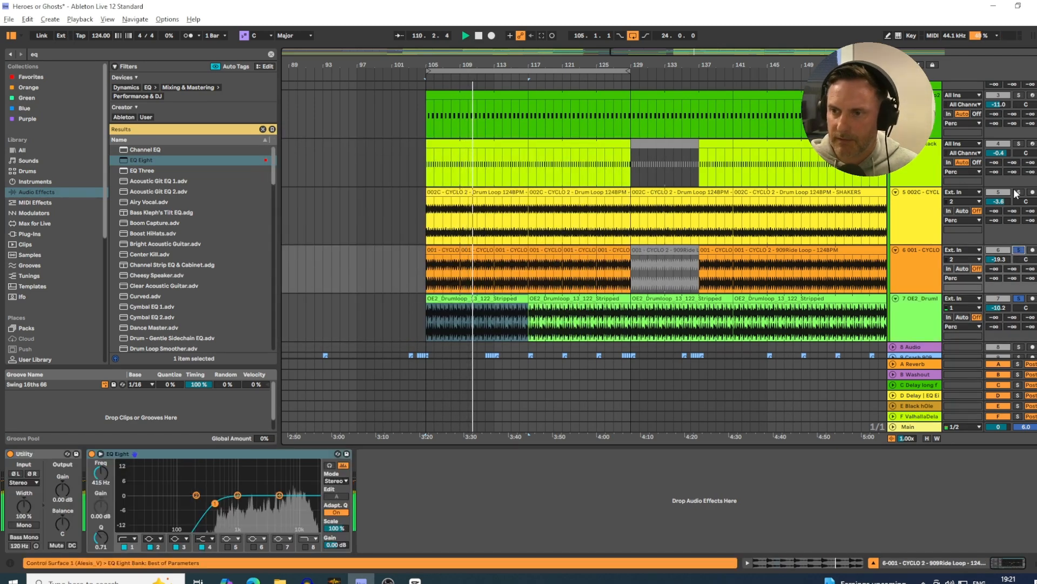
ctrl+click(1017, 192)
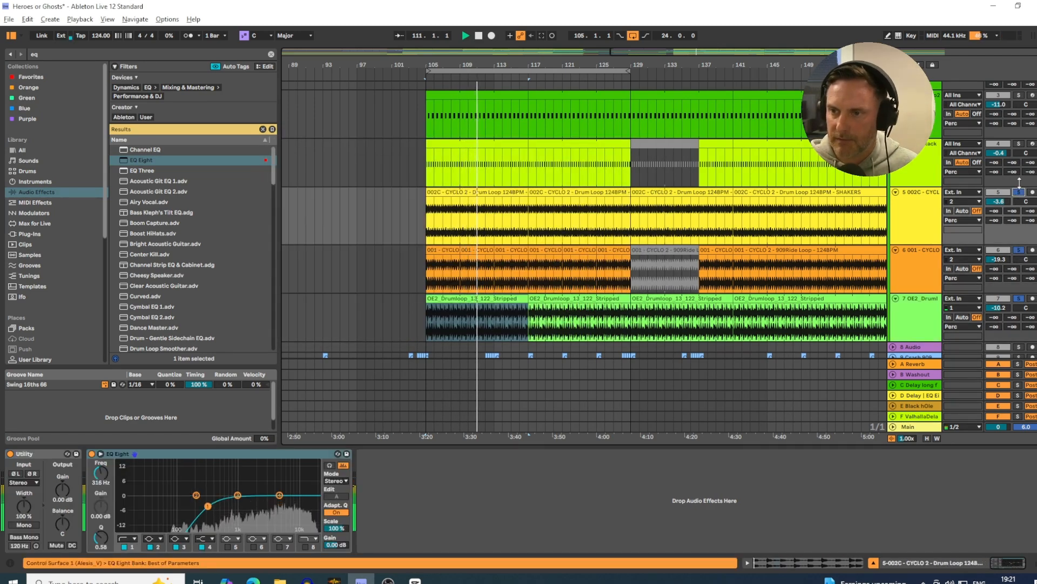
ctrl+click(1019, 144)
scroll(1026, 143, up, 2)
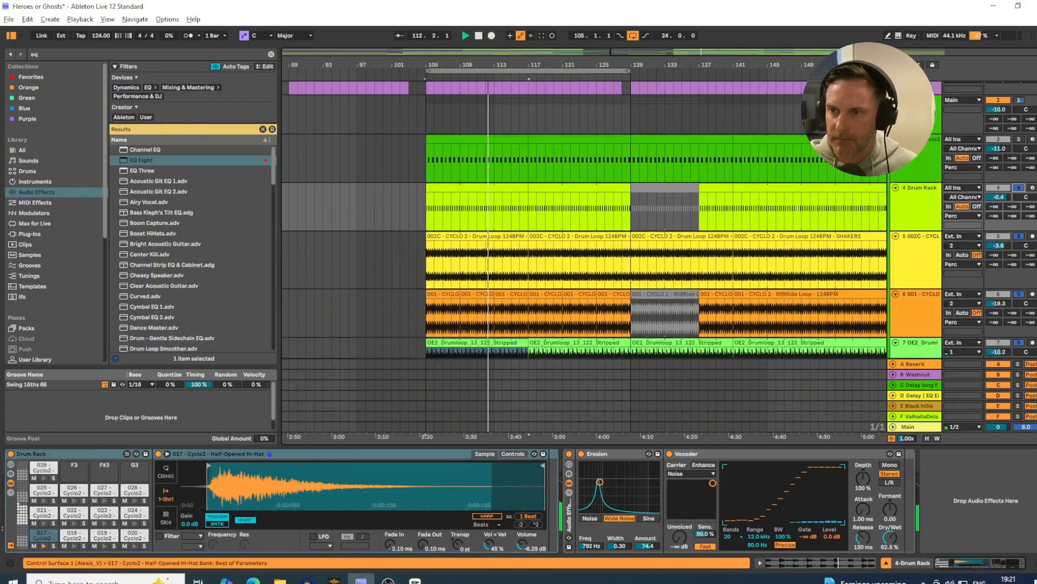
ctrl+click(1019, 140)
Unfold the Crash 909 track and add it and the kick drum rack to the soloed percussion.
scroll(936, 137, down, 3)
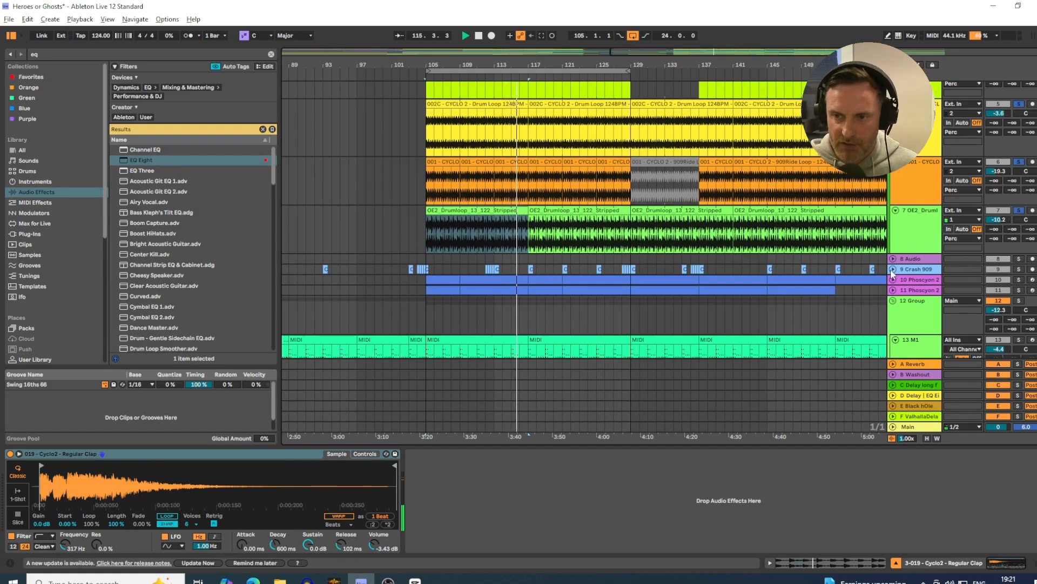
click(893, 270)
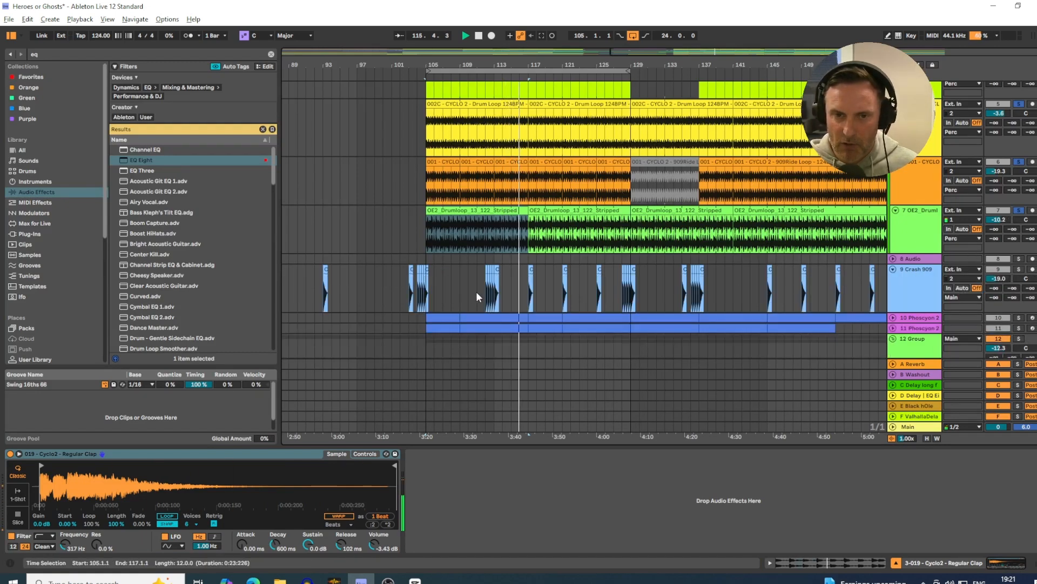
click(1021, 273)
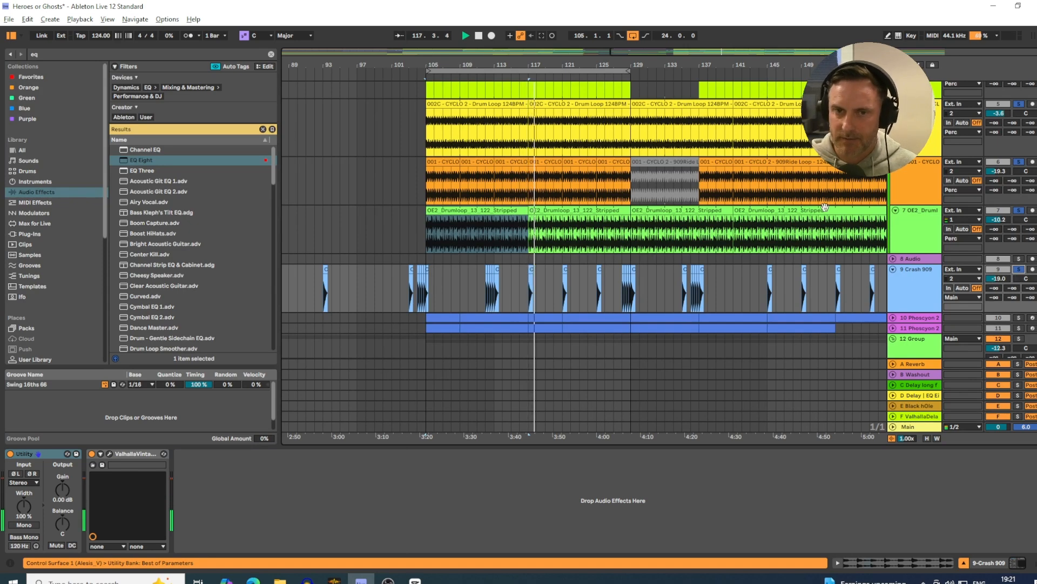
scroll(824, 207, up, 5)
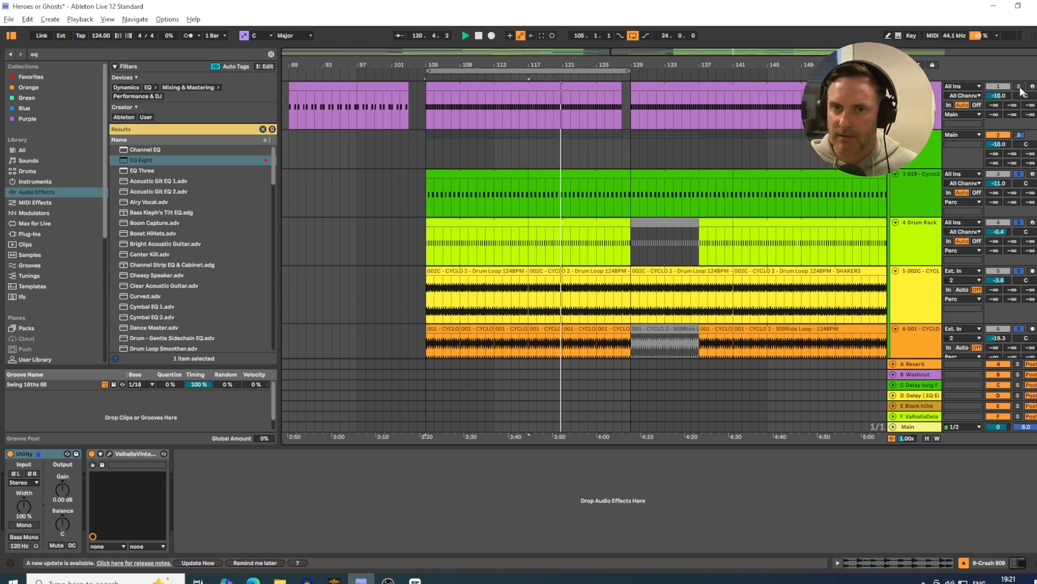
click(1020, 87)
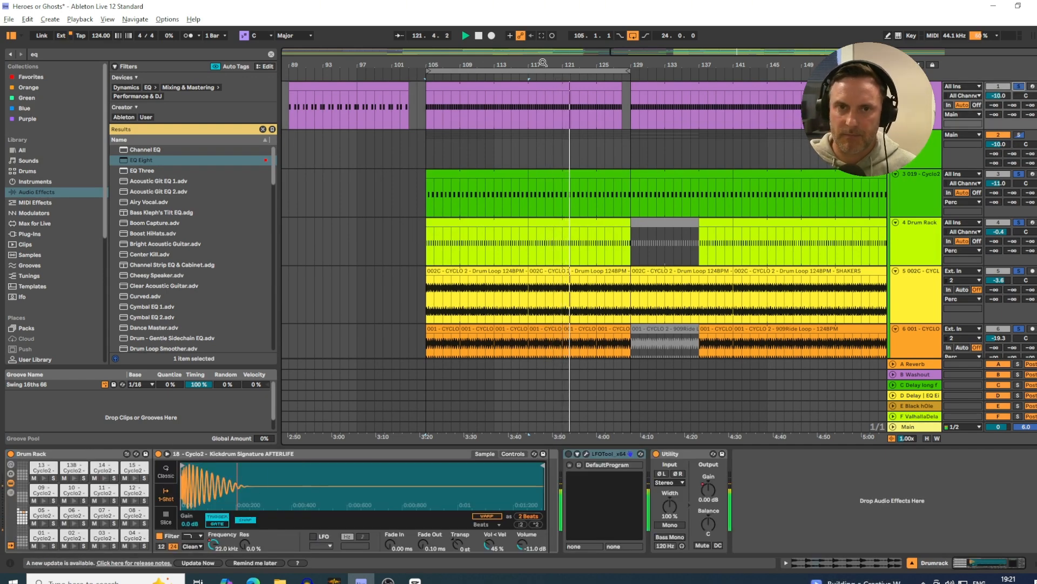
Collapse the Perc group's tracks while listening to the soloed drums with the crash.
drag(498, 65, 494, 111)
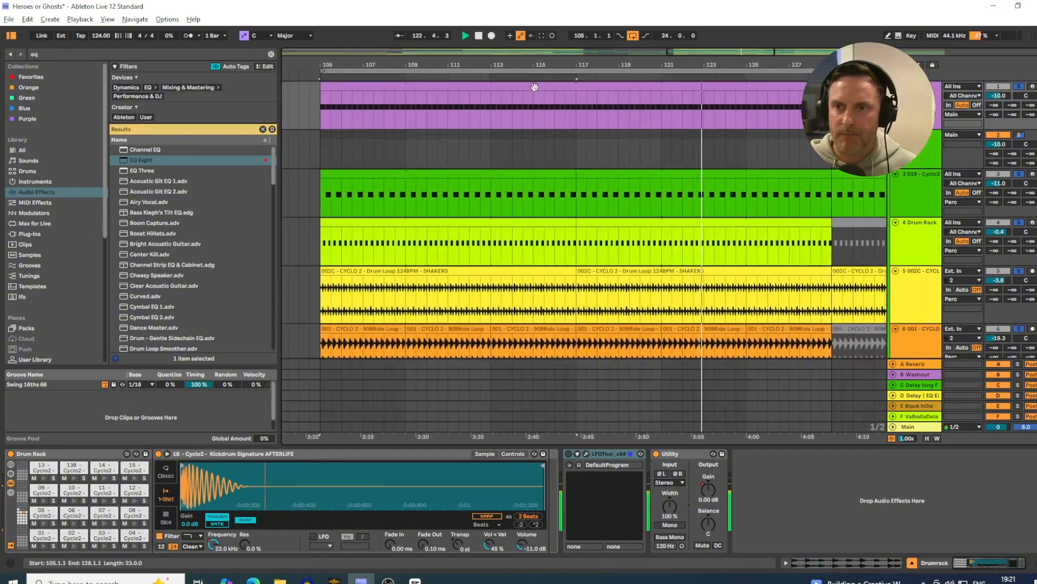
scroll(720, 151, down, 3)
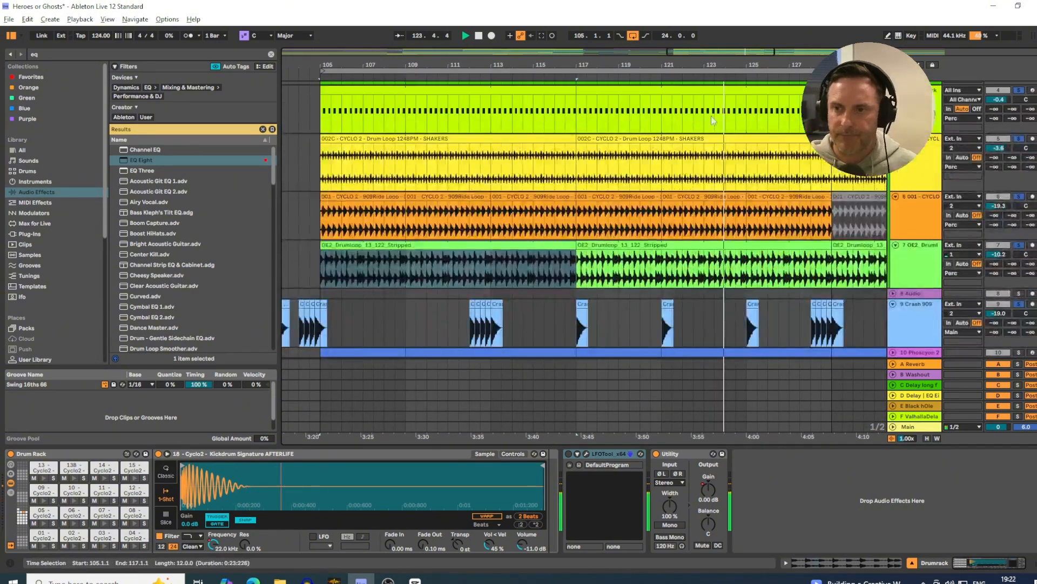
scroll(721, 151, up, 3)
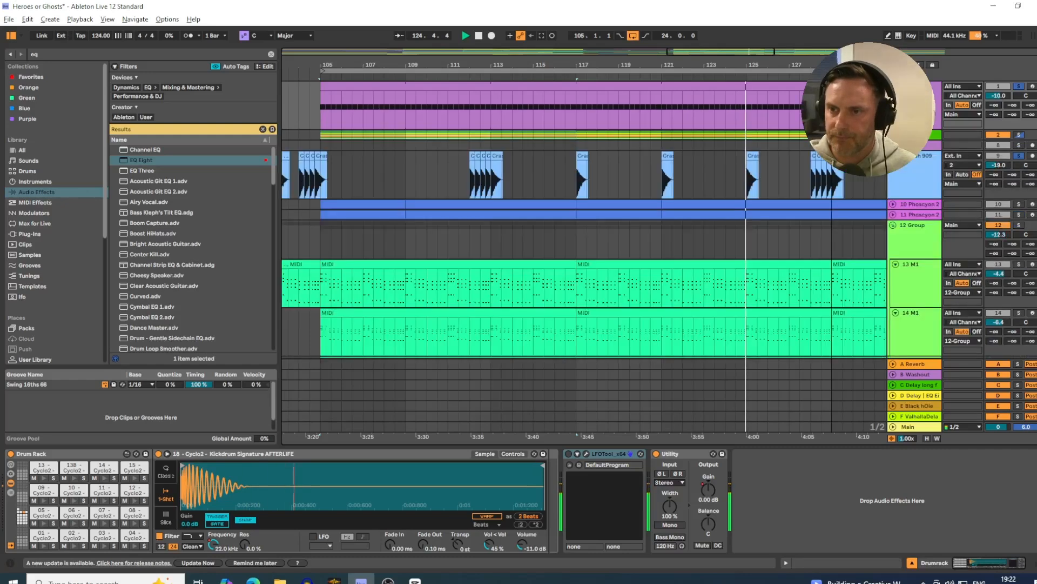
scroll(583, 243, down, 5)
drag(458, 63, 460, 53)
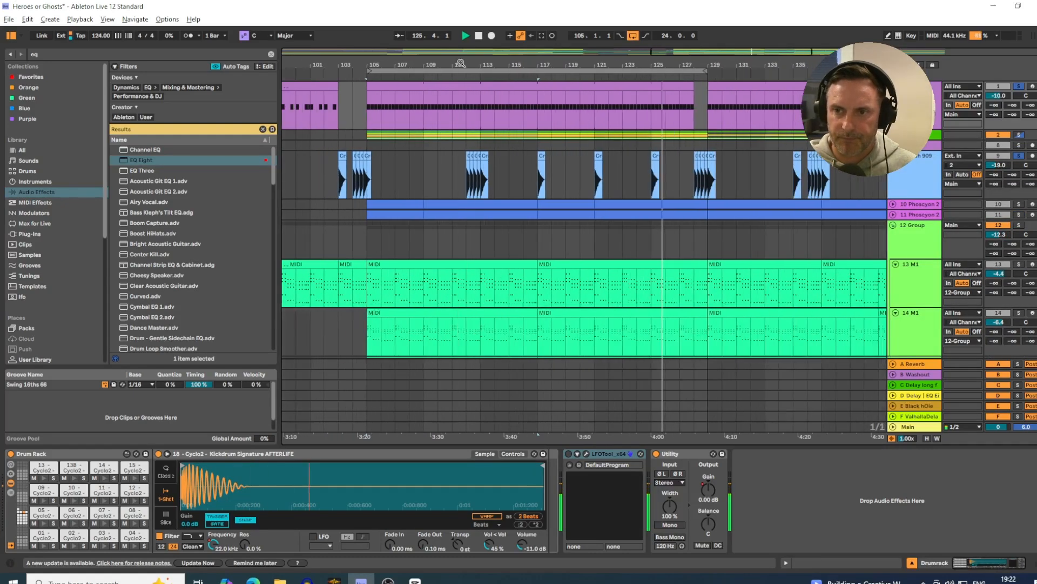
Add EQ Eight to the Crash 909 track after Utility, low-cut it at 435 Hz with Q 0.45, and replay from bar 105.
click(913, 181)
drag(132, 160, 110, 505)
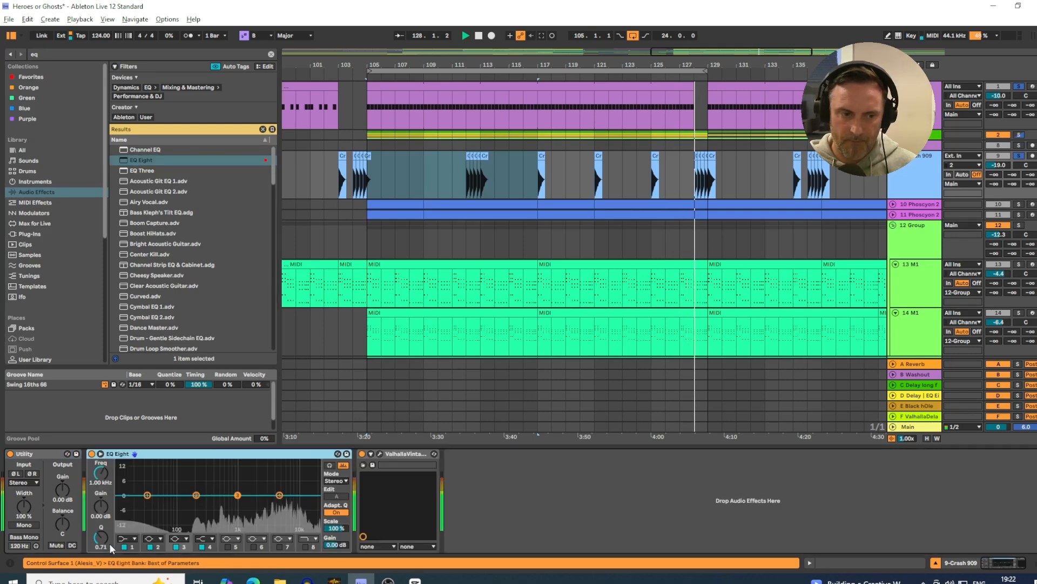
drag(101, 474, 101, 439)
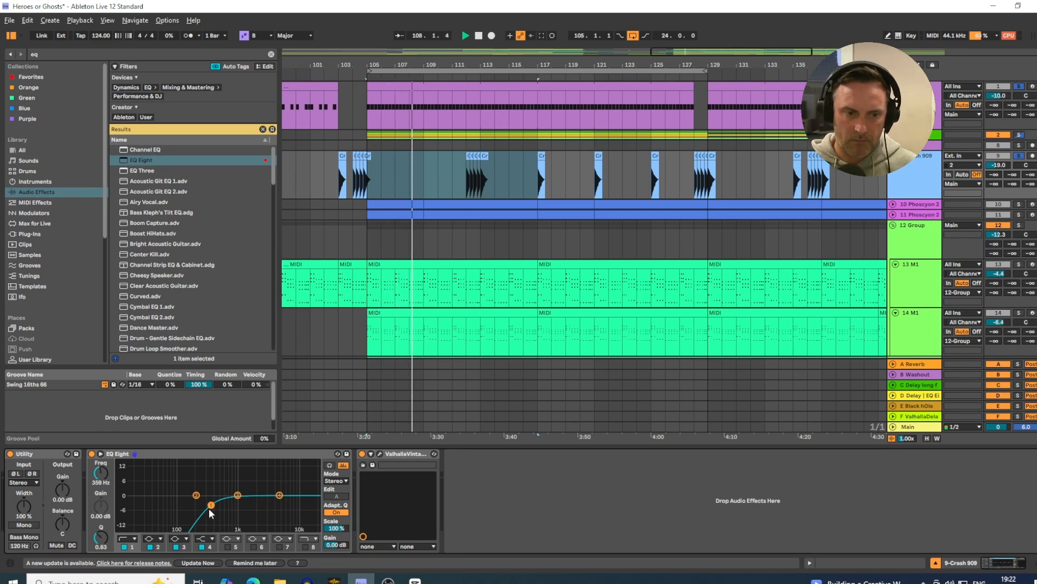
drag(213, 507, 212, 508)
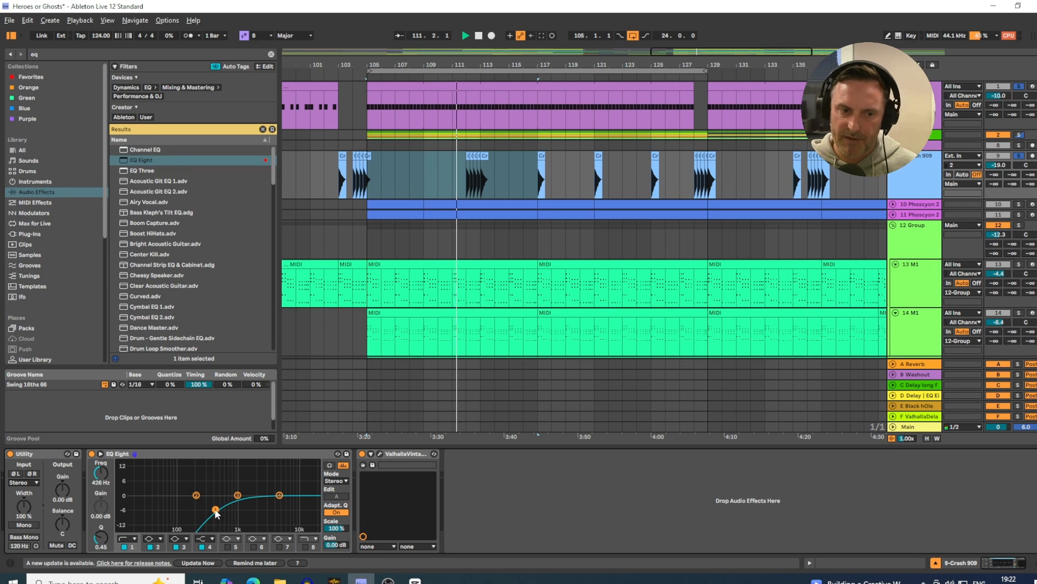
drag(217, 510, 216, 509)
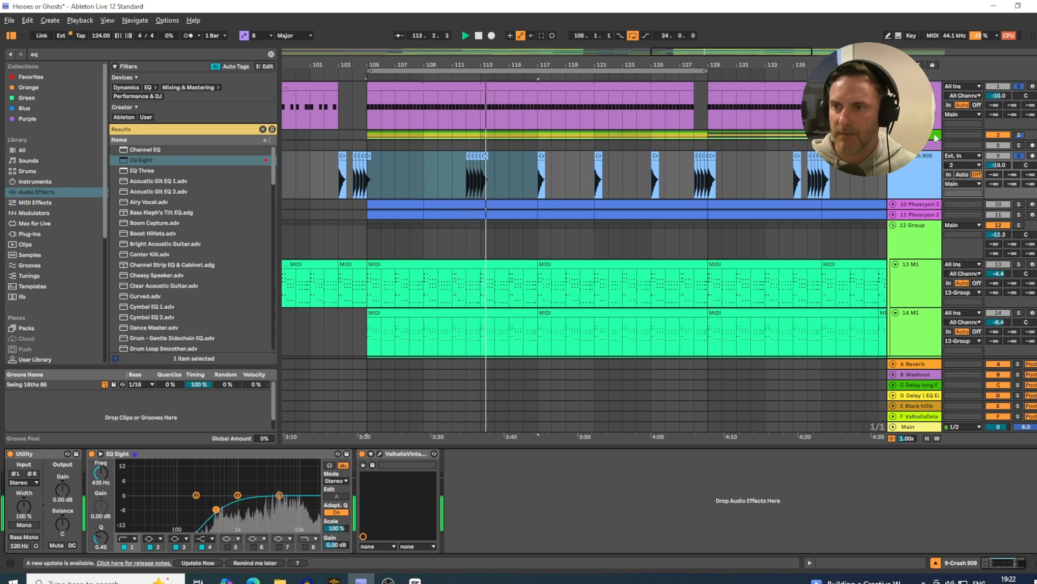
key(space)
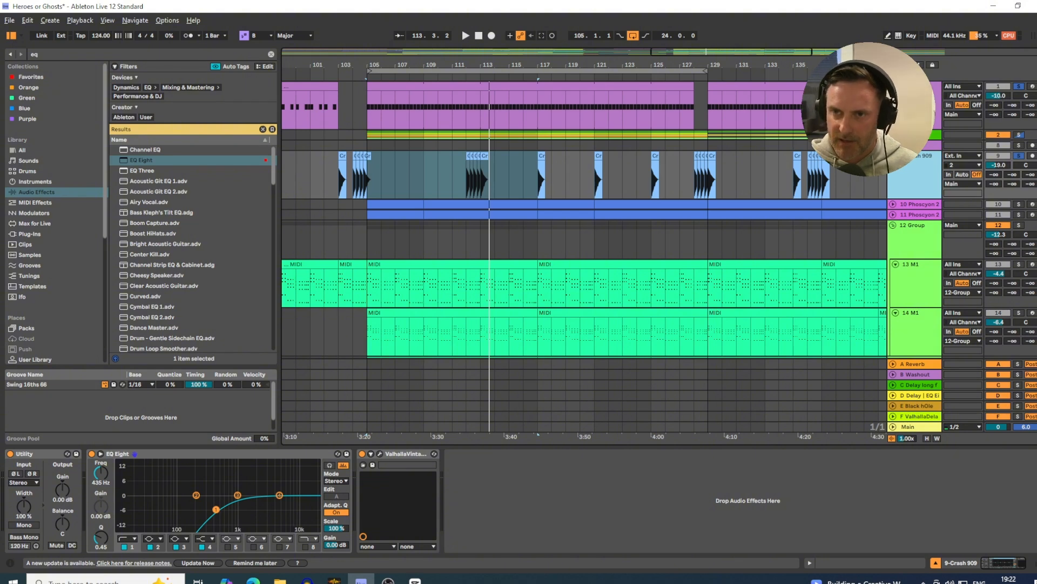
key(space)
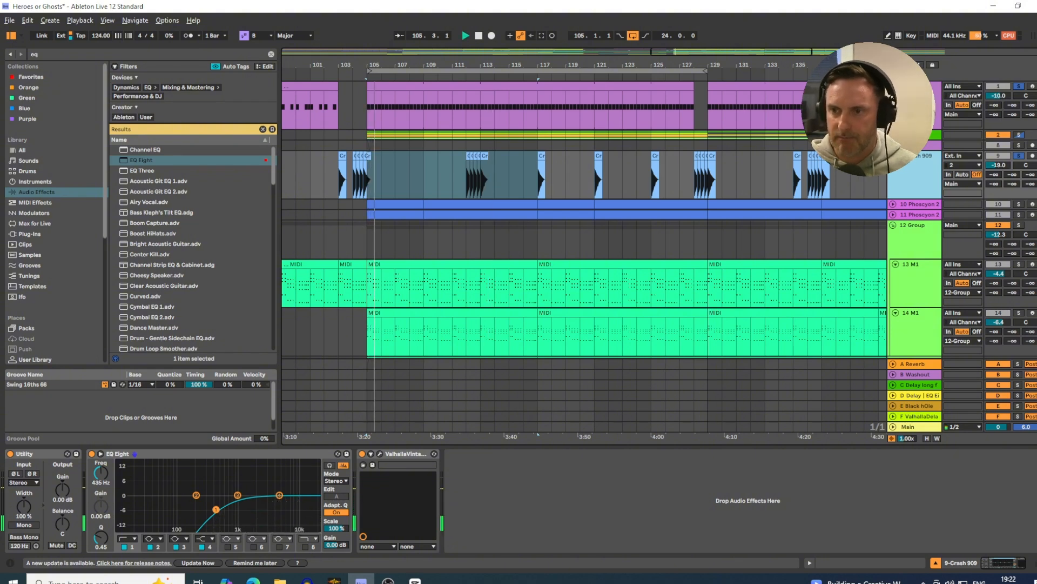
Solo the ATE Ride Cymbal track and play its clip from bar 137.
scroll(887, 197, down, 4)
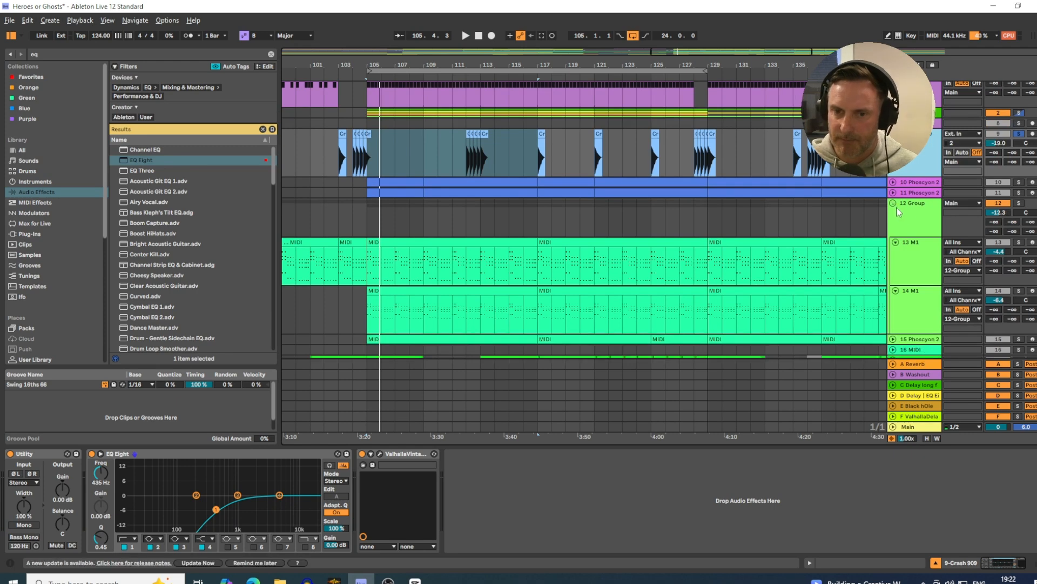
scroll(886, 197, down, 2)
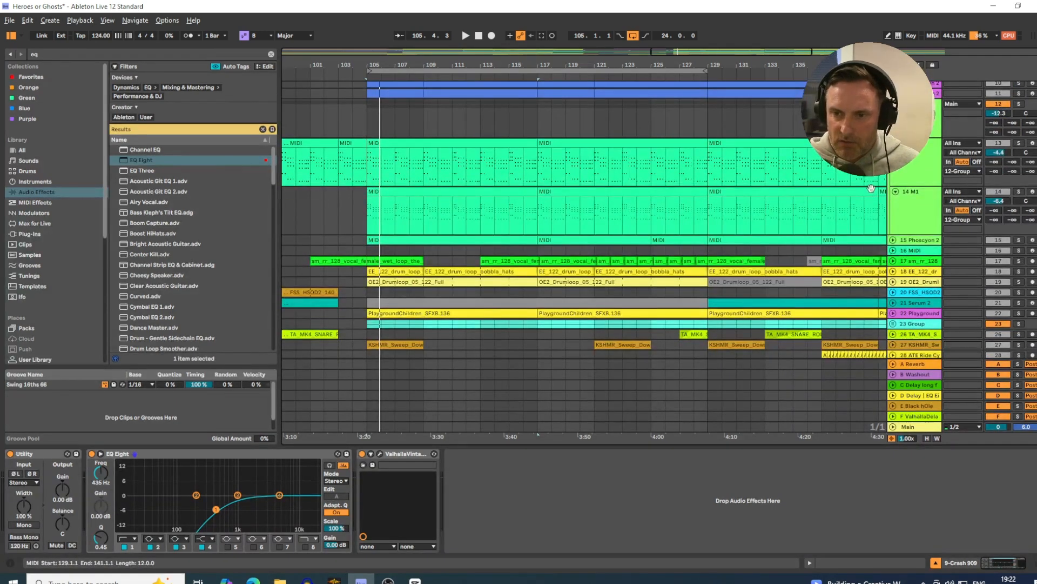
scroll(871, 188, down, 3)
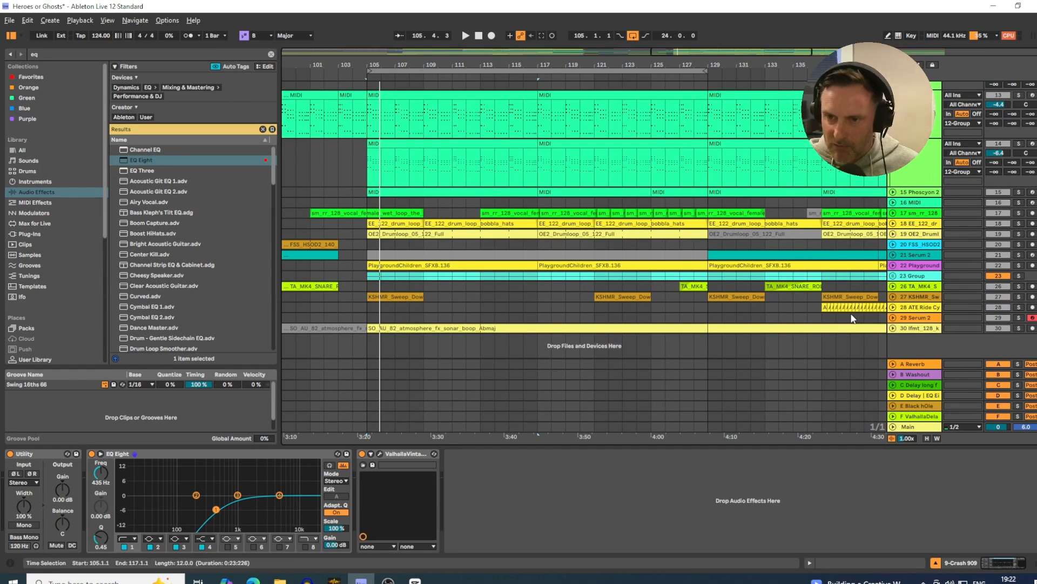
click(823, 307)
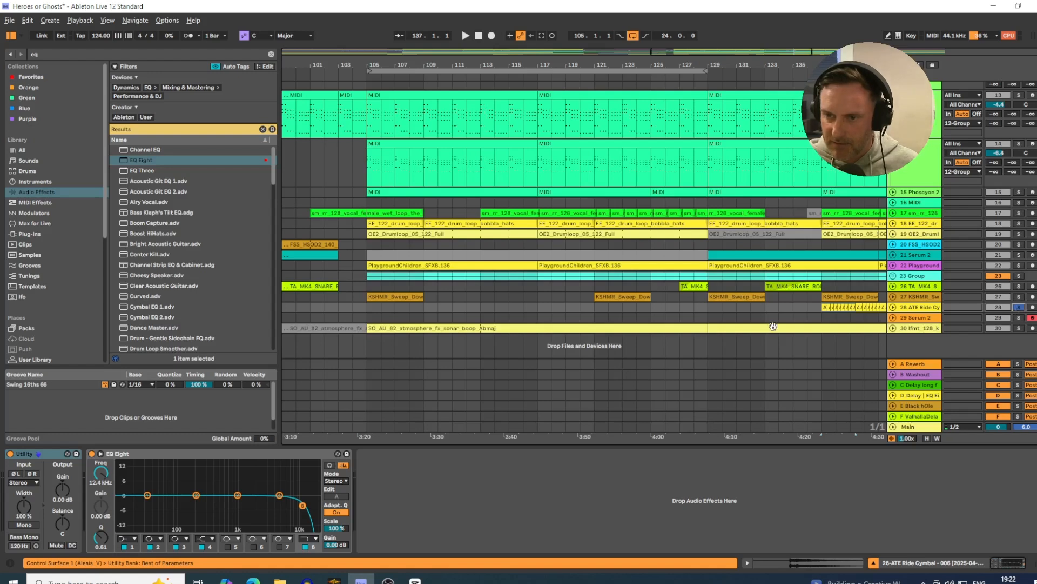
key(space)
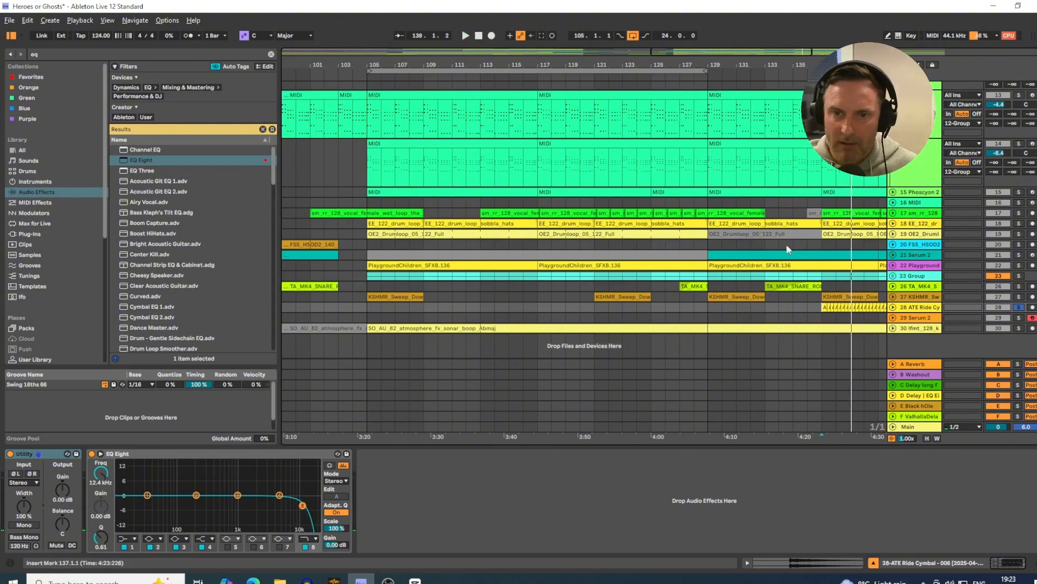
Solo the OE2_Drumloop track and select it together with the EE_122 drum loop track.
click(1017, 236)
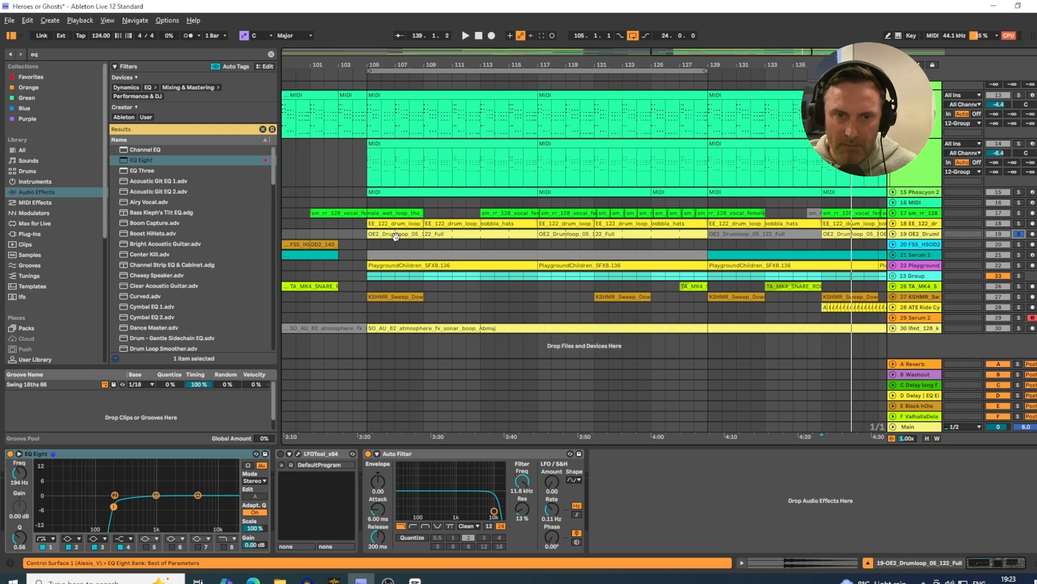
click(910, 224)
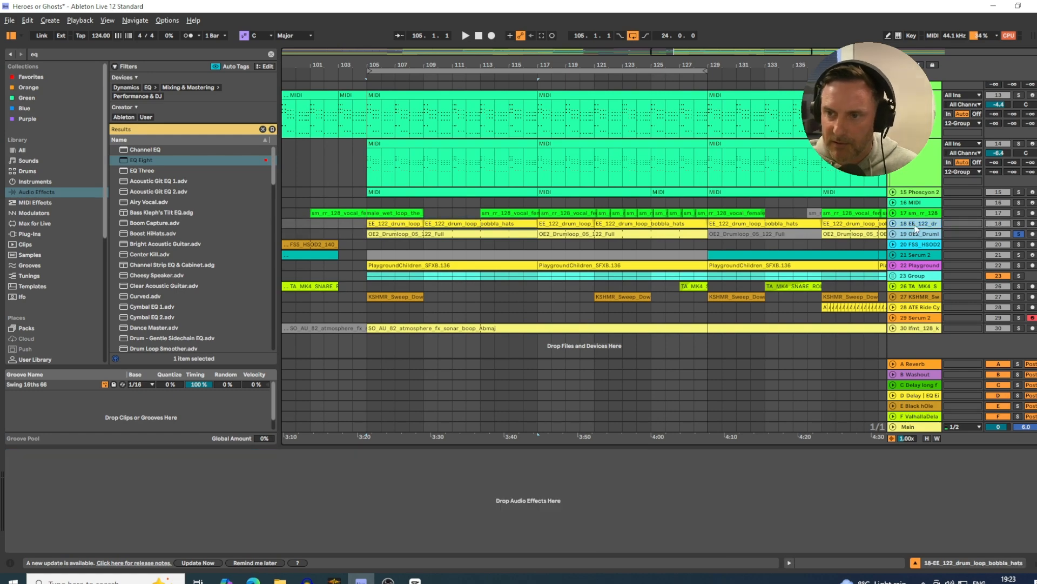
Try to move the two selected drum loop tracks into the folded Perc group.
scroll(916, 192, up, 3)
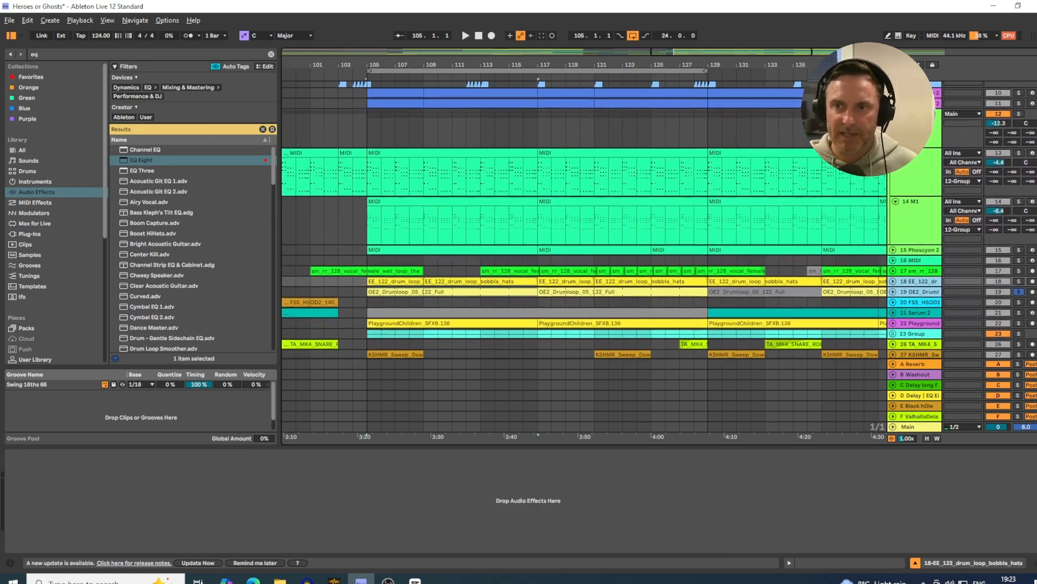
scroll(583, 216, up, 2)
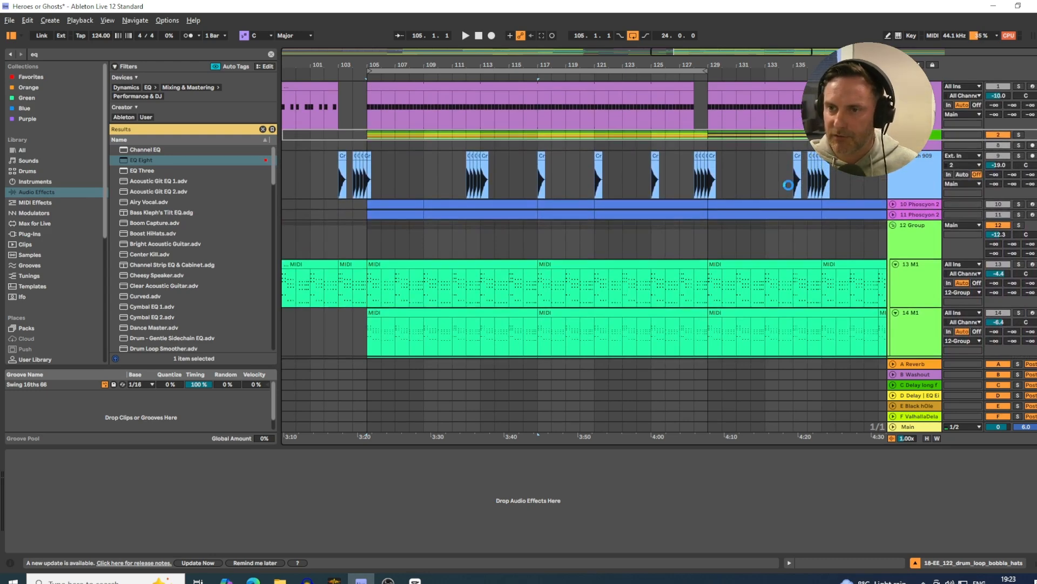
click(913, 186)
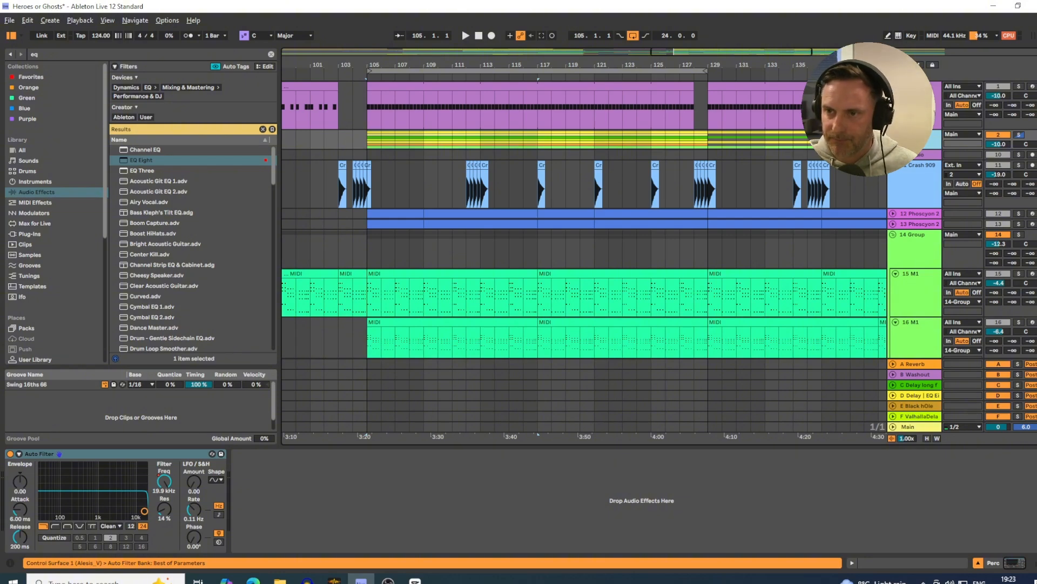
key(ctrl+z)
Move the EE_122 and OE2_Drumloop tracks directly below the Perc group, above the Audio track.
scroll(903, 169, down, 2)
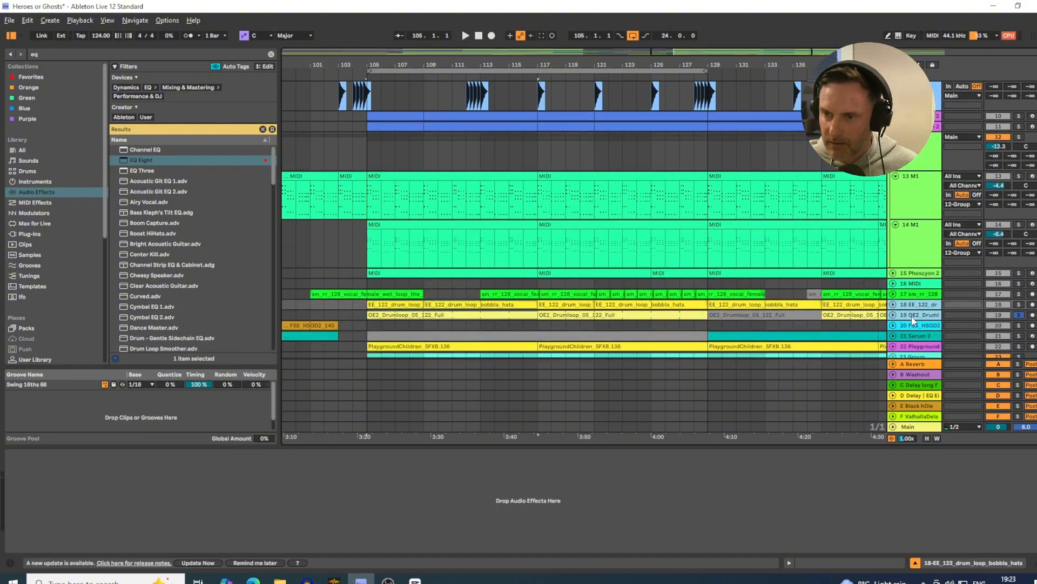
click(913, 317)
click(911, 308)
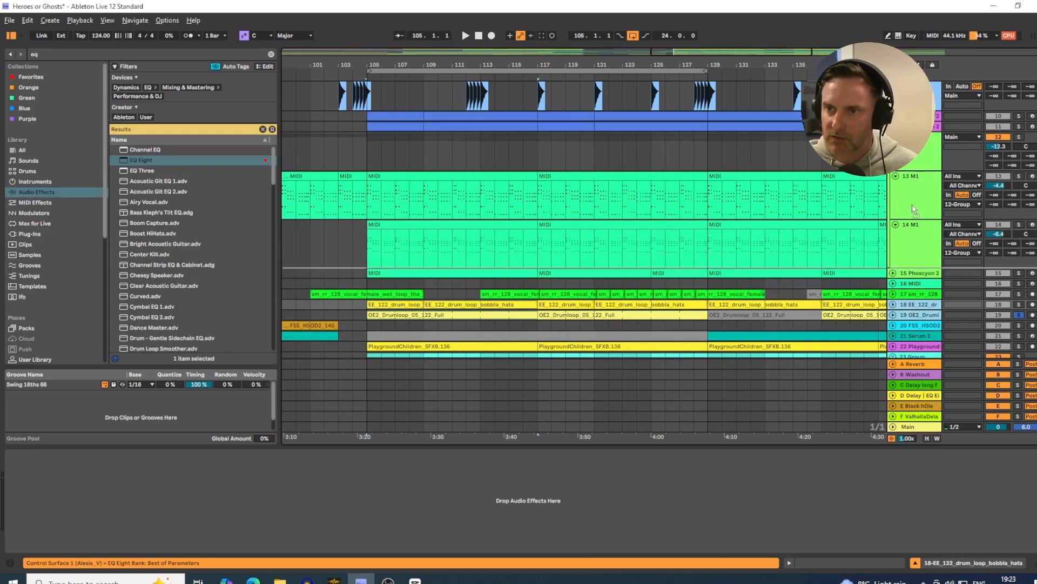
scroll(911, 308, up, 2)
scroll(911, 308, up, 2)
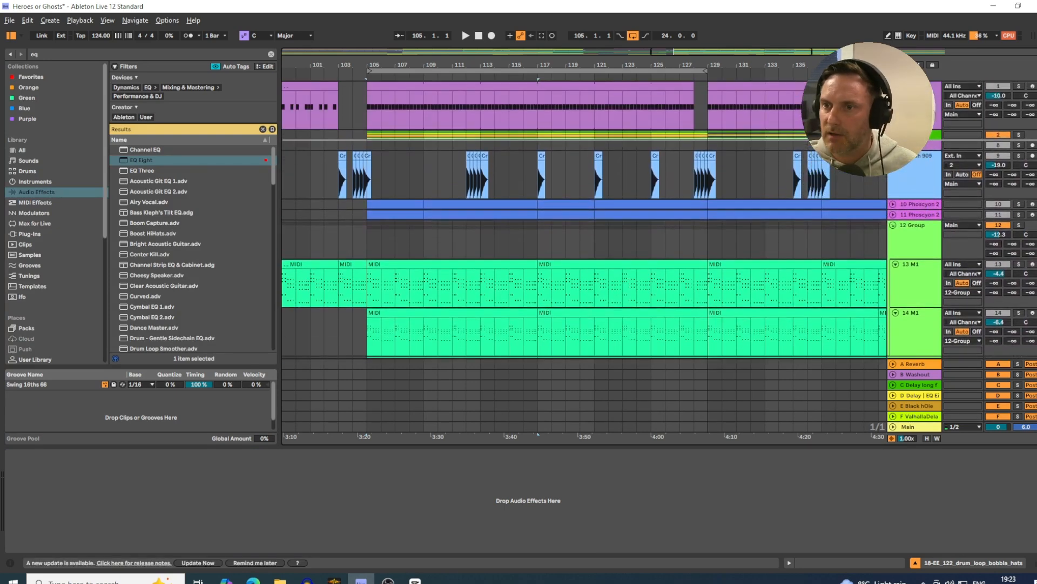
drag(912, 140, 912, 140)
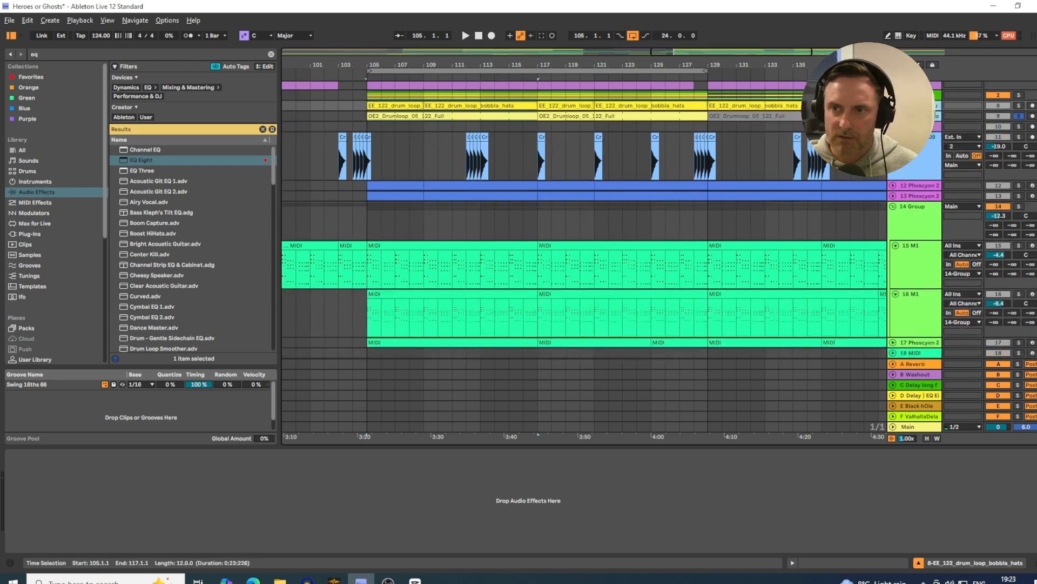
Add the EE_122 loop to the solo, unfold both drum loop tracks, and play from the first EE_122 clip at bar 105.
scroll(509, 155, up, 2)
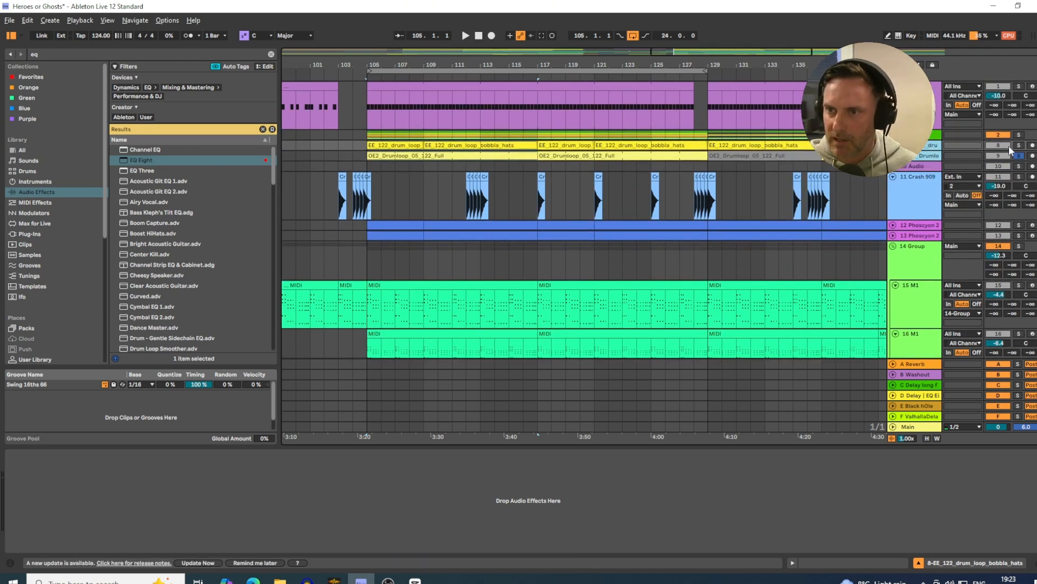
click(1008, 151)
key(u)
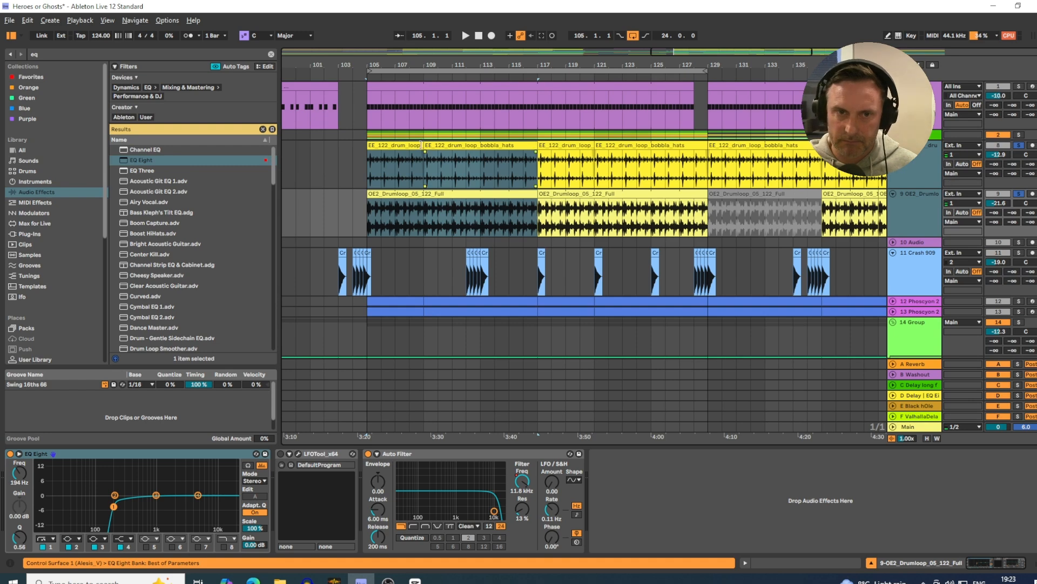
click(409, 146)
key(space)
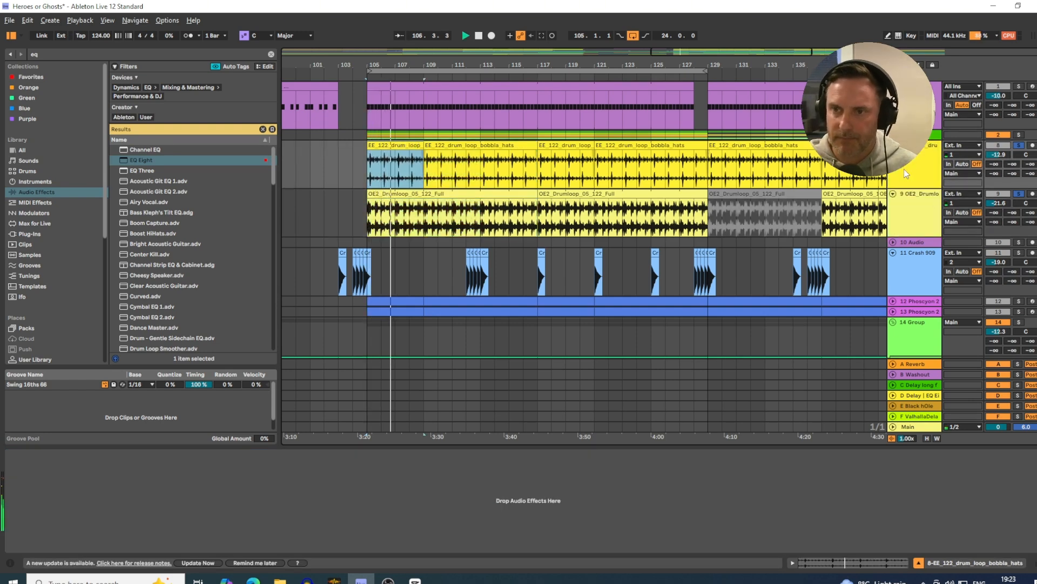
Add EQ Eight to the EE_122 drum loop track, low-cut it at 272 Hz with Q 0.69, and shift band 3 down near the cutoff.
drag(143, 163, 144, 463)
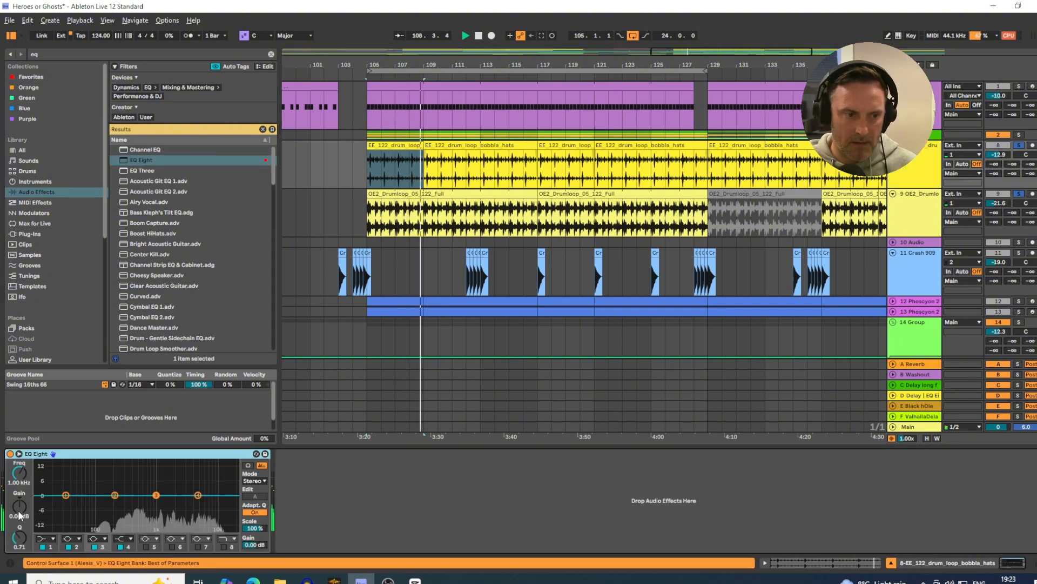
click(50, 540)
click(45, 481)
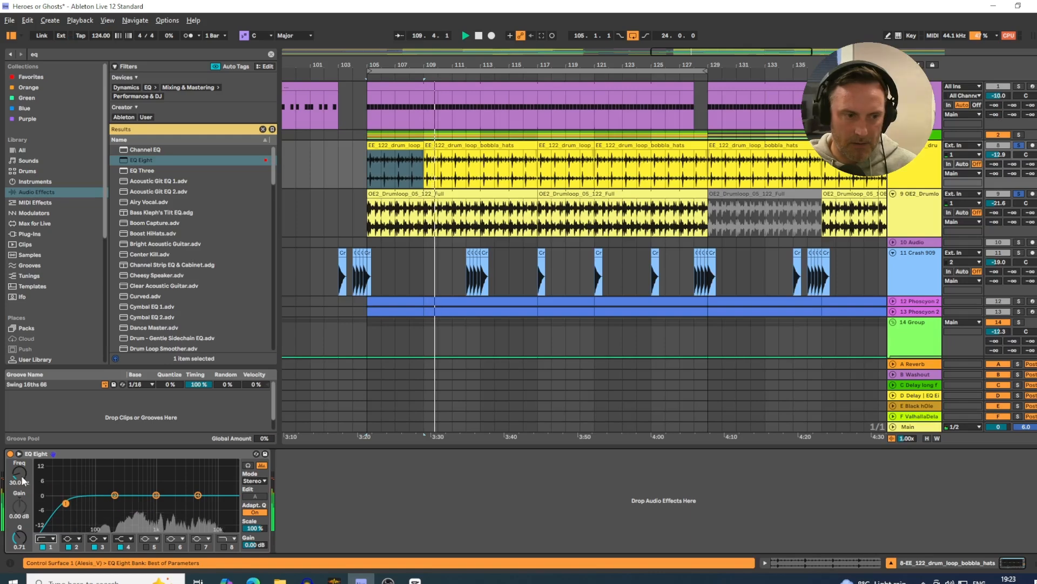
drag(20, 475, 20, 444)
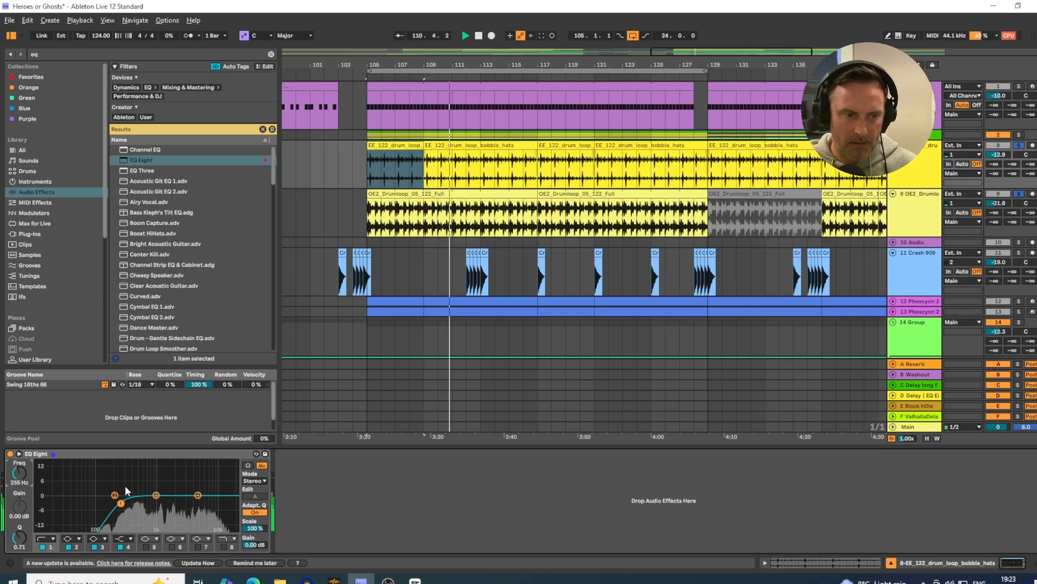
drag(156, 495, 123, 504)
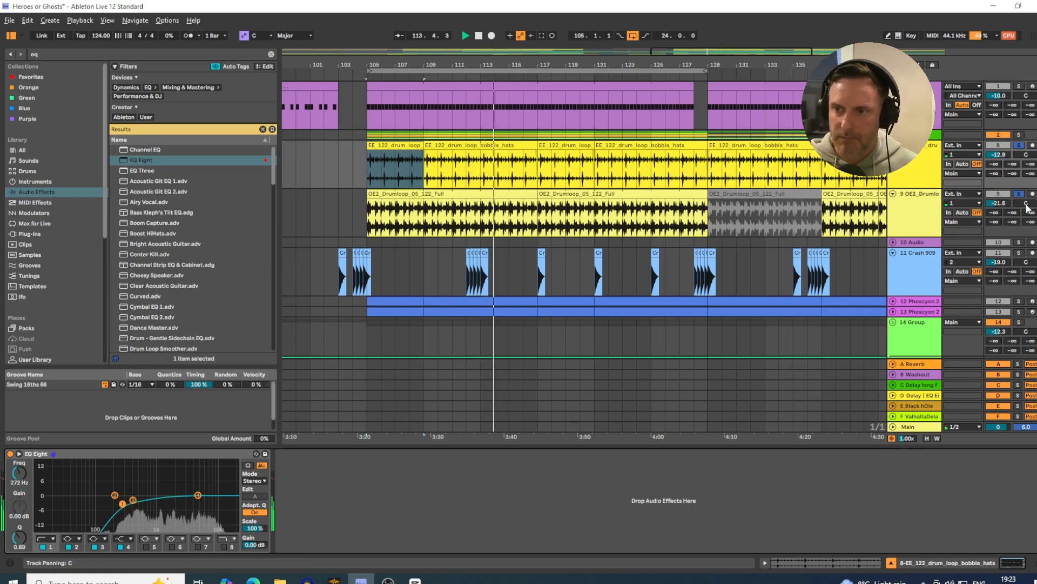
click(925, 168)
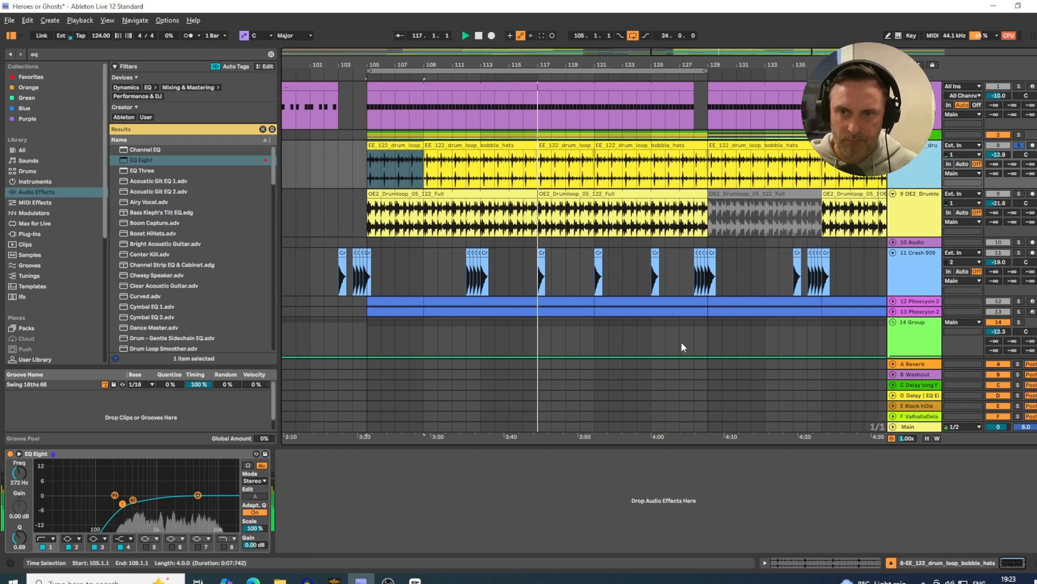
Solo only the OE2_Drumloop track, play it, and set its EQ Eight low cut to 255 Hz with Q 0.45.
click(996, 206)
click(917, 215)
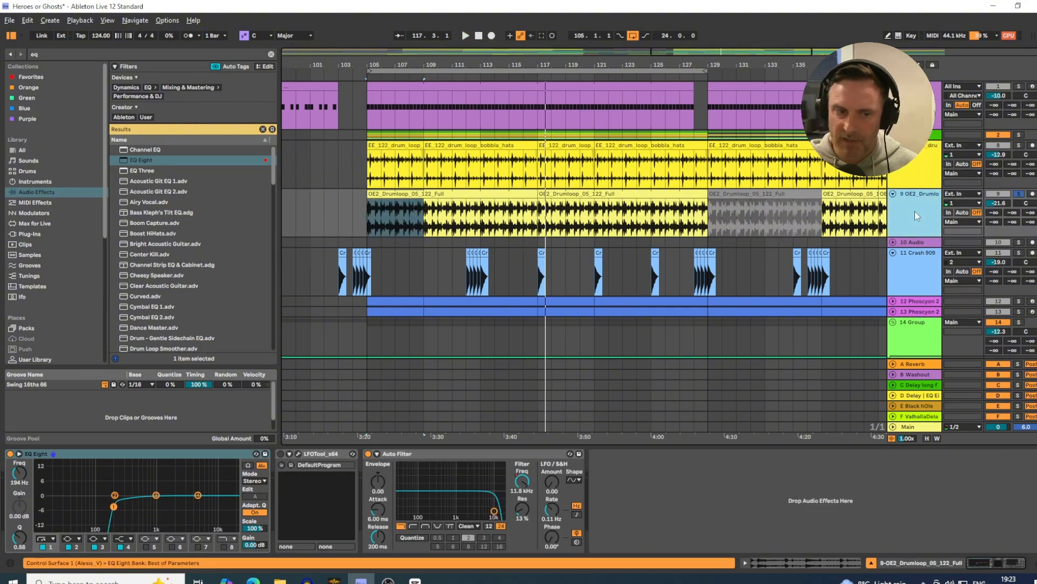
key(space)
drag(113, 507, 120, 509)
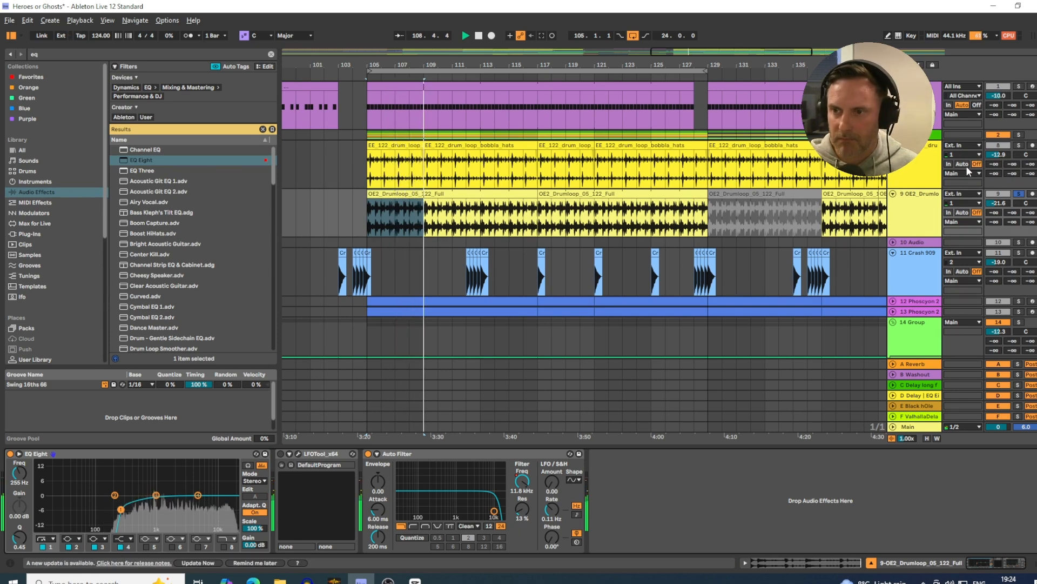
Inspect the first OE2_Drumloop clip's waveform and warp settings, and return to the track's device chain.
click(394, 195)
double_click(393, 195)
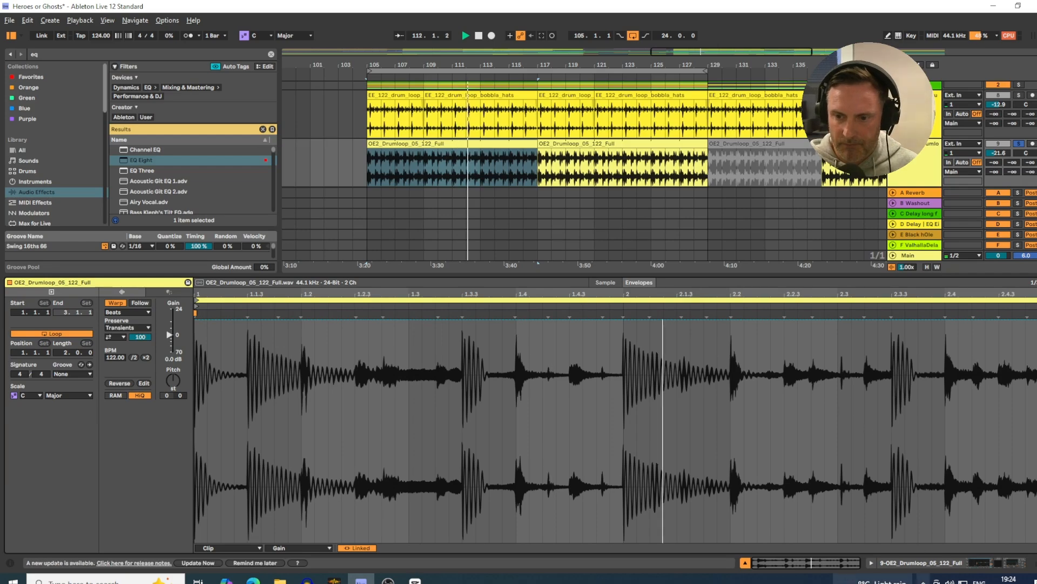
click(745, 563)
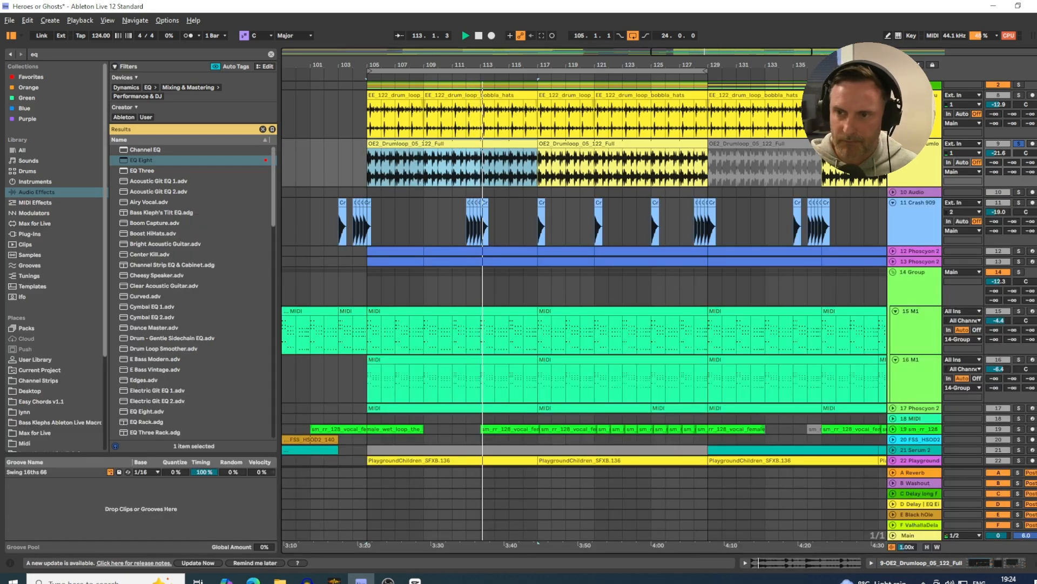
click(913, 157)
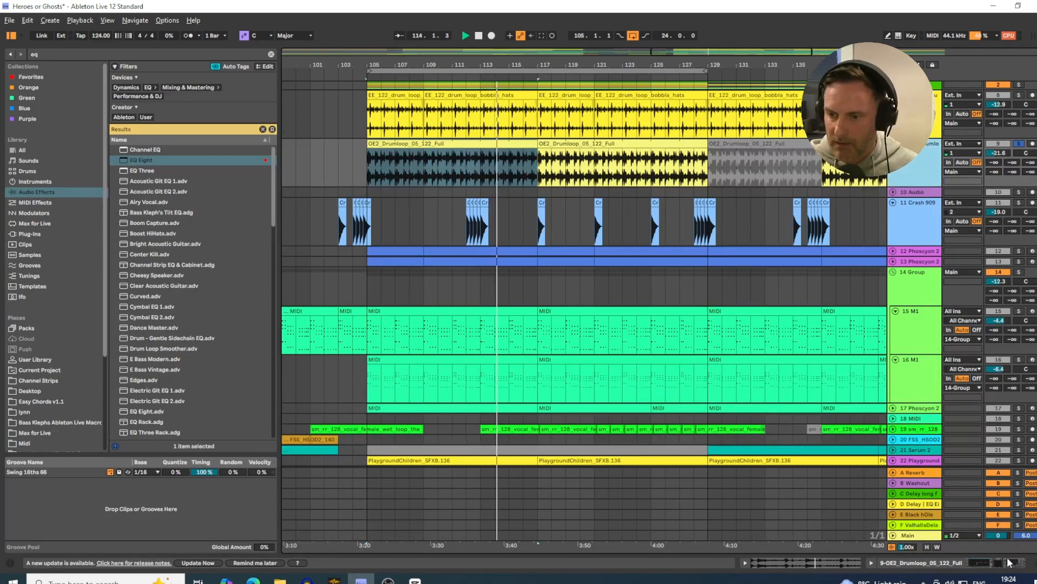
click(871, 563)
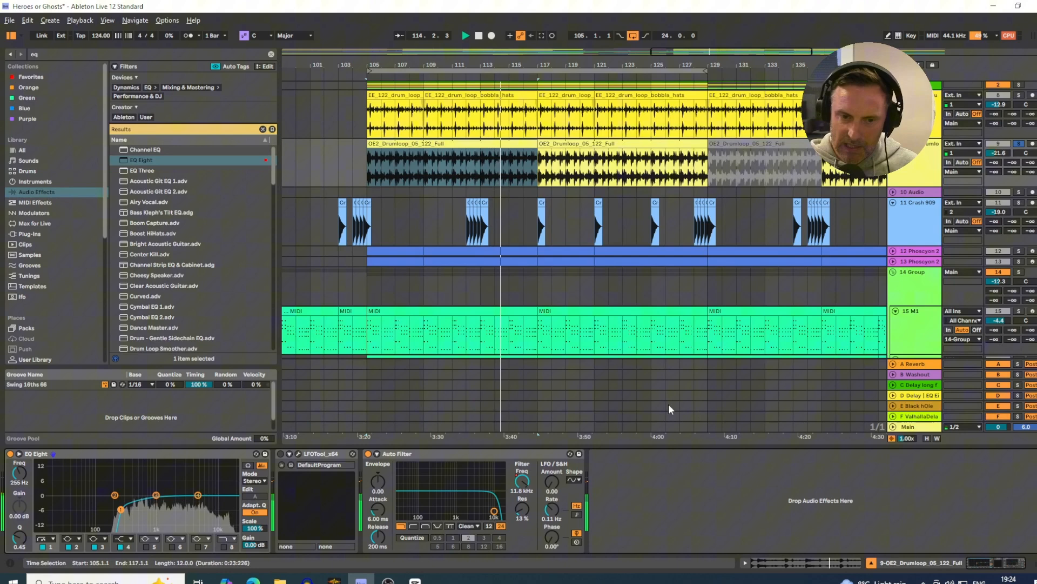
Open LFOTool on the OE2_Drumloop track, compare the loop with the effect on and off, and close its window.
click(298, 454)
click(281, 455)
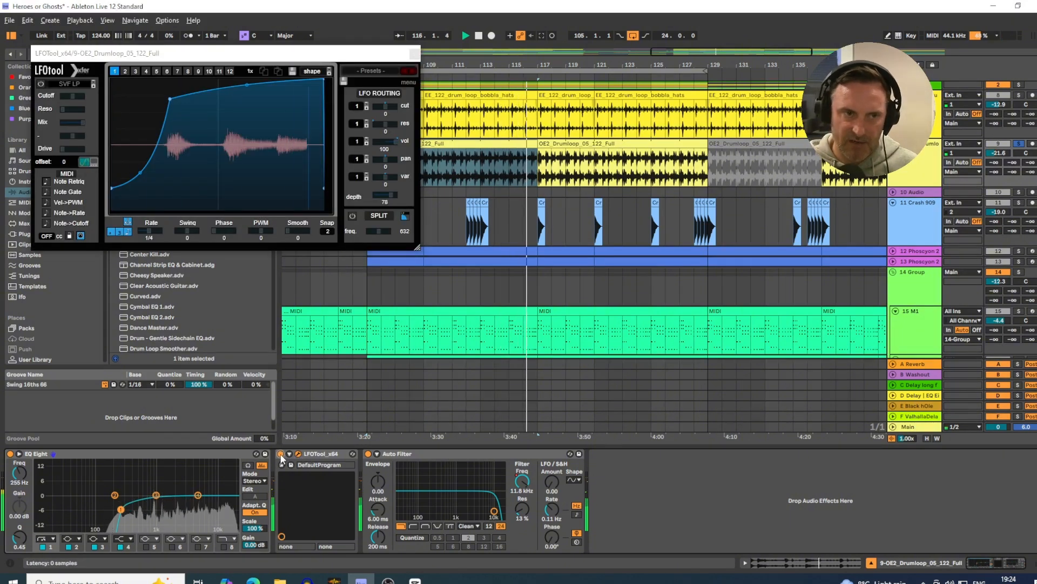
click(281, 455)
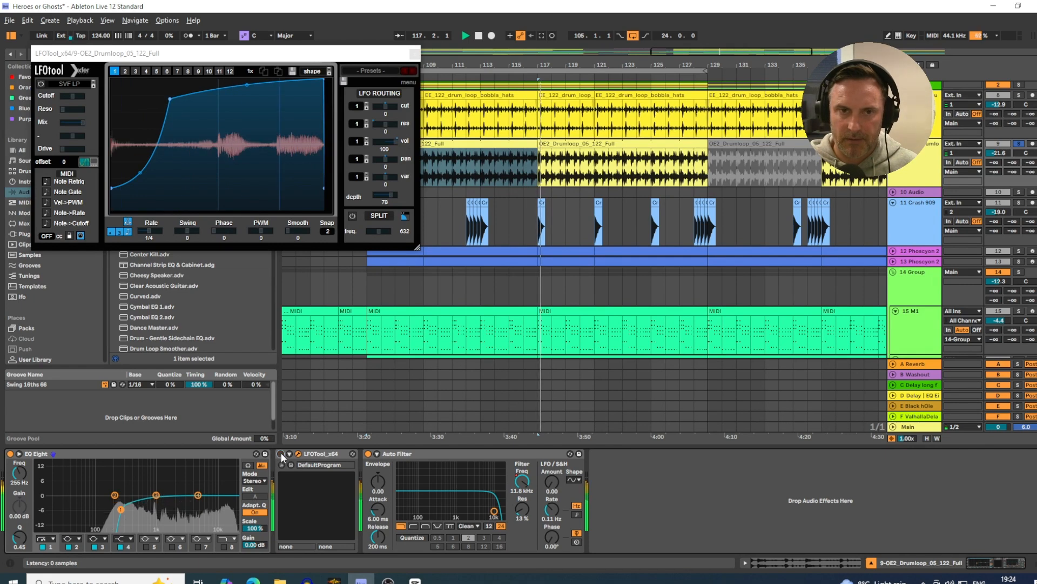
click(414, 54)
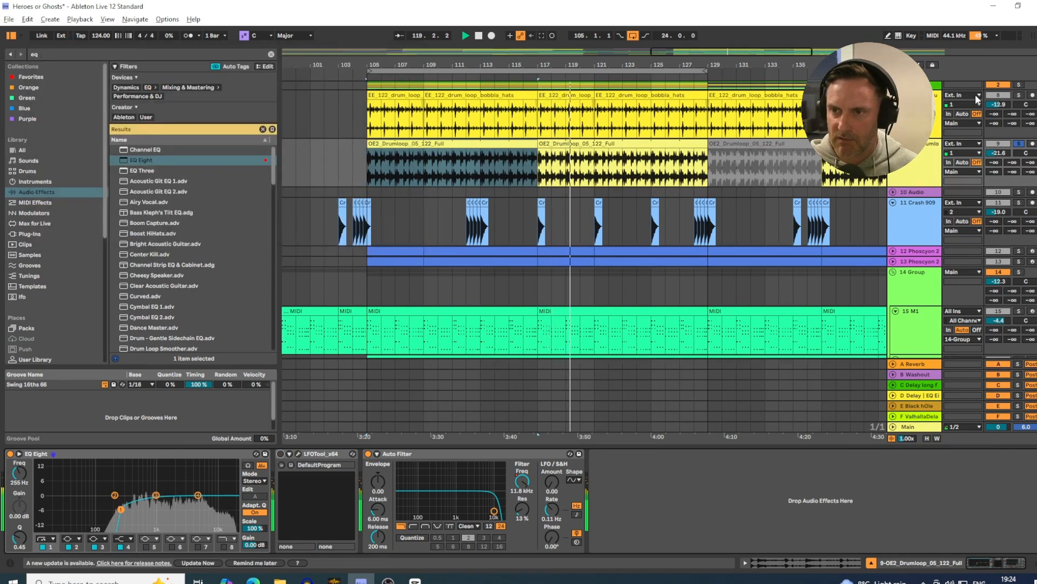
Add the EE_122 loop and the Perc group to the solo, and set the OE2_Drumloop track's volume to -22.0 dB.
scroll(1013, 139, up, 3)
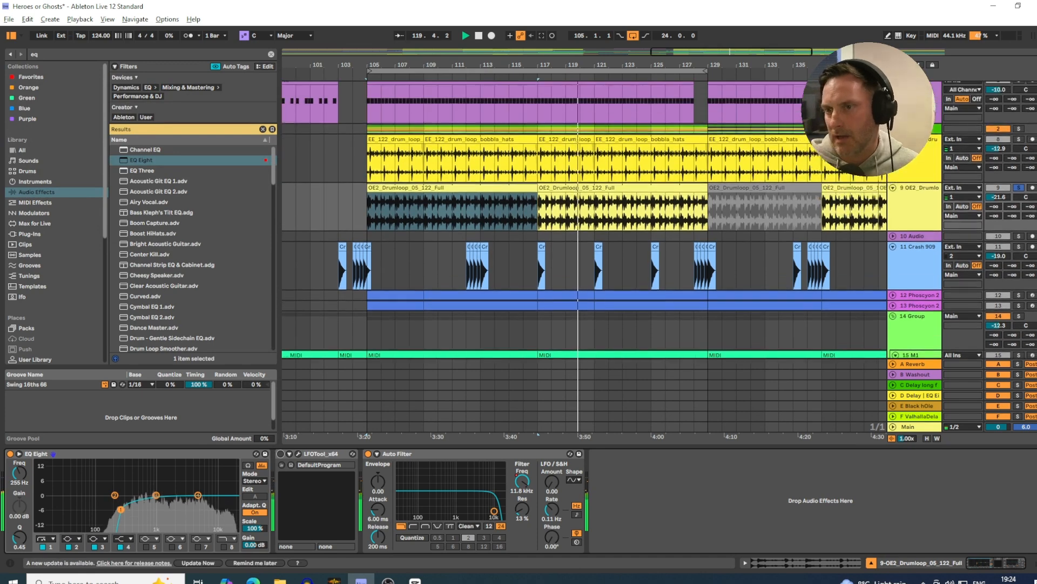
ctrl+click(1019, 139)
ctrl+click(1019, 129)
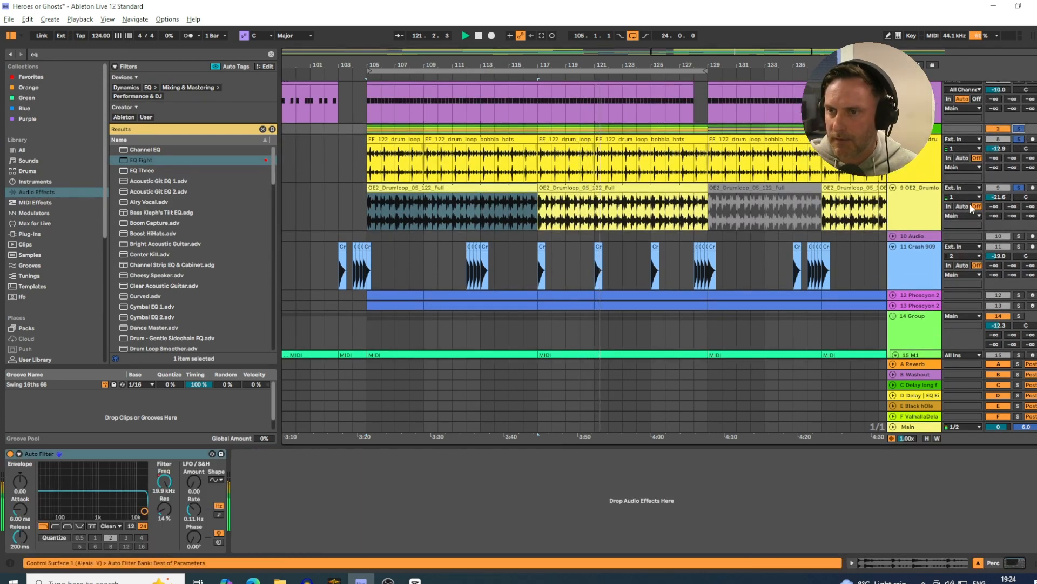
scroll(1007, 203, up, 1)
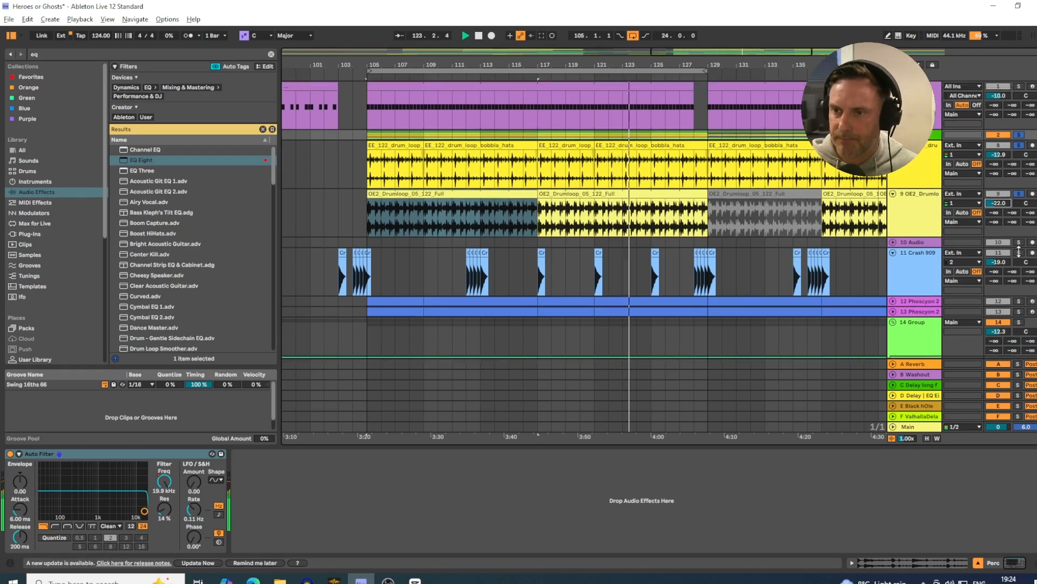
Add the Crash 909 track and the kick drum rack to the soloed loops and percussion, and listen to the combination.
ctrl+click(1019, 253)
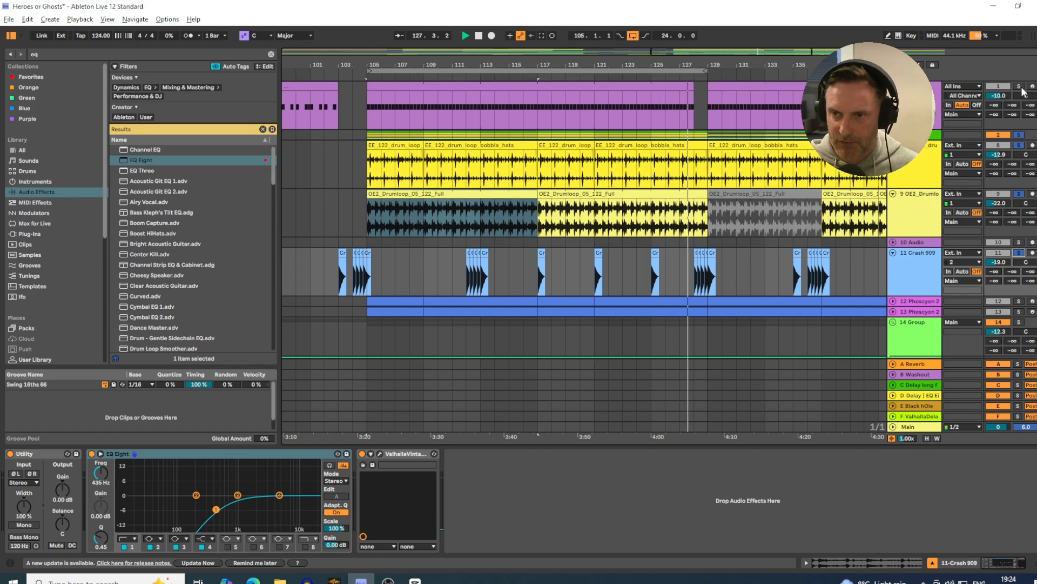
ctrl+click(1020, 87)
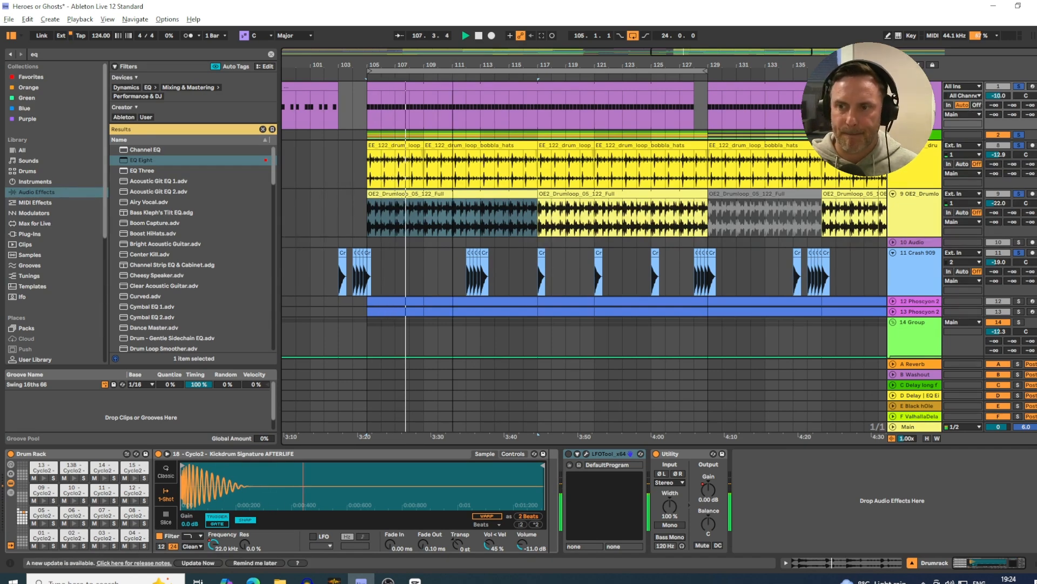
drag(454, 65, 454, 89)
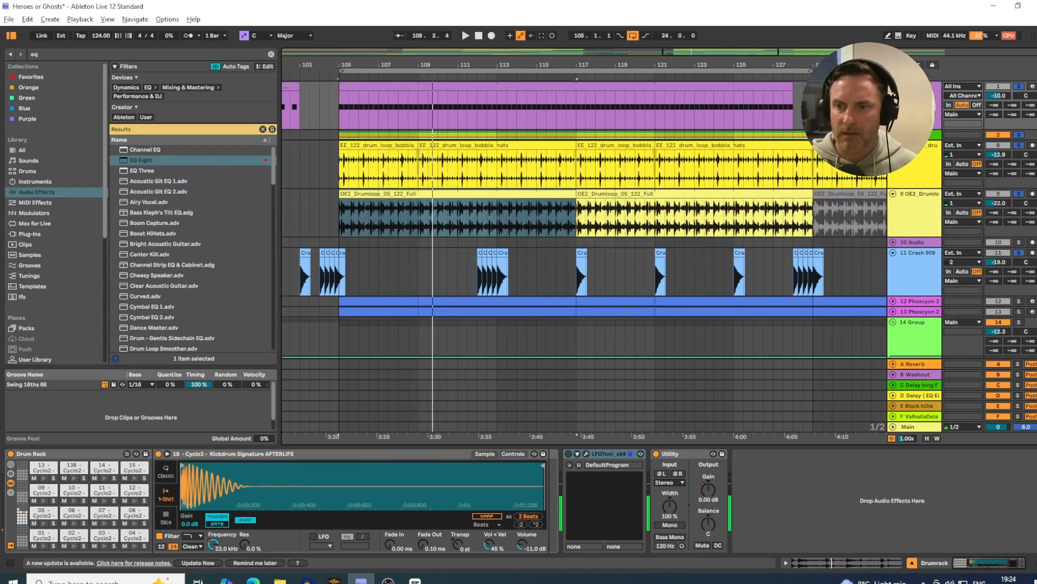
Unfold the upper Phoscyon 2 track and open its synth window, placing it lower over the arrangement to examine the patch.
scroll(583, 217, down, 3)
click(912, 250)
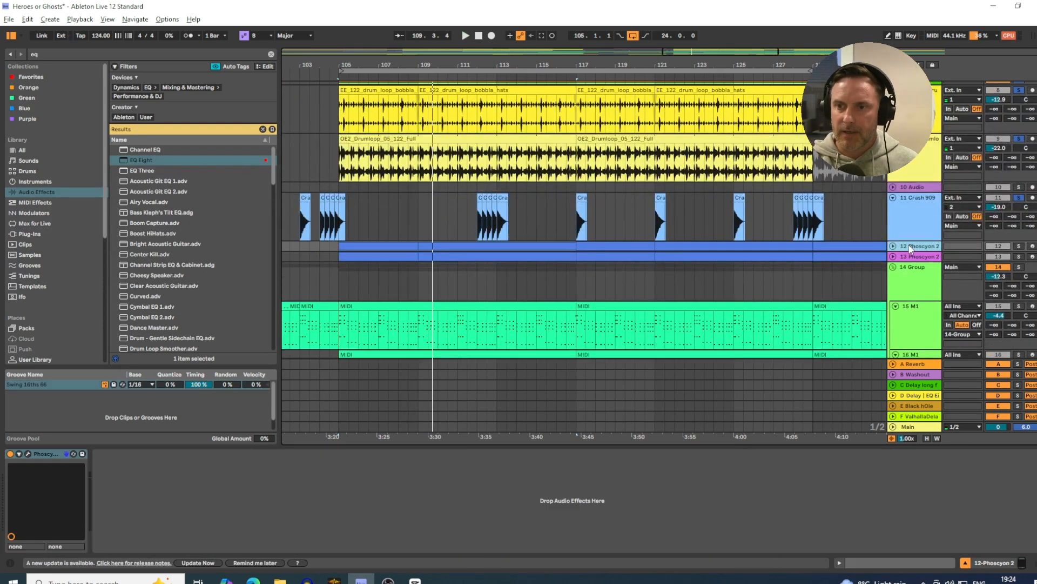
click(894, 247)
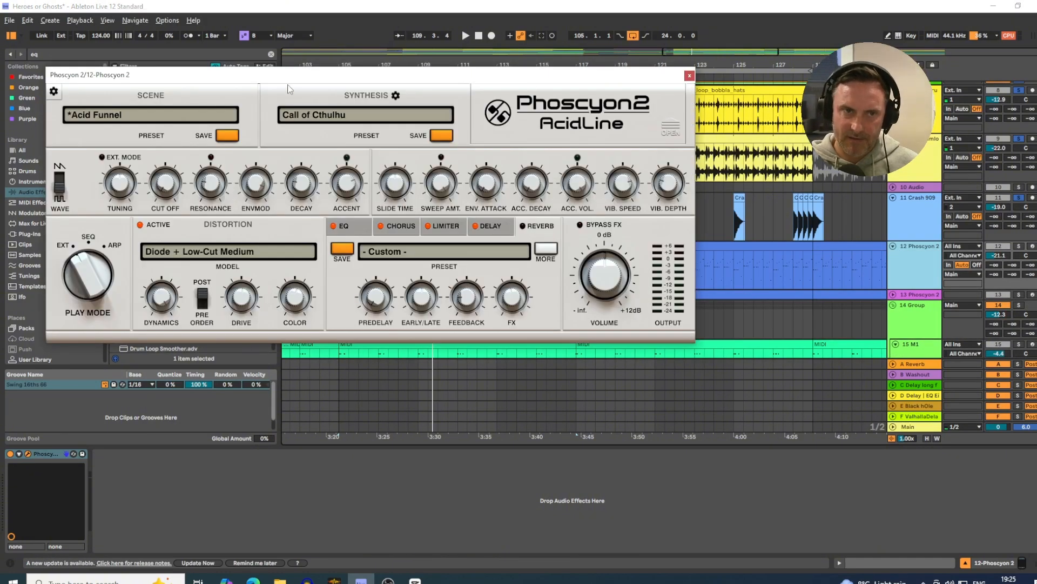
drag(288, 84, 354, 227)
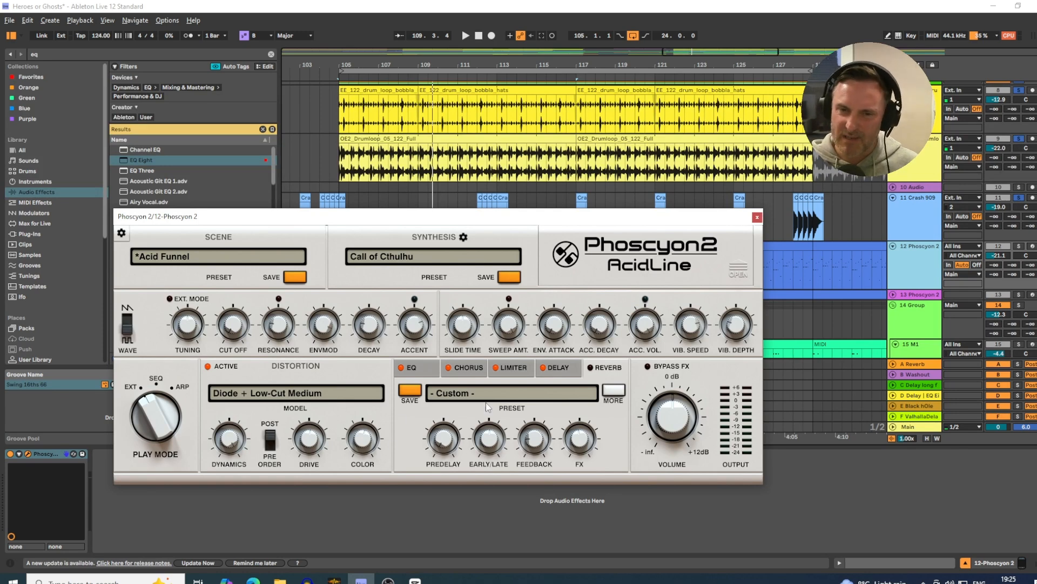
Close the Phoscyon 2 synth window and examine the notes in the upper Phoscyon 2 track's first clip at bar 105.
click(757, 218)
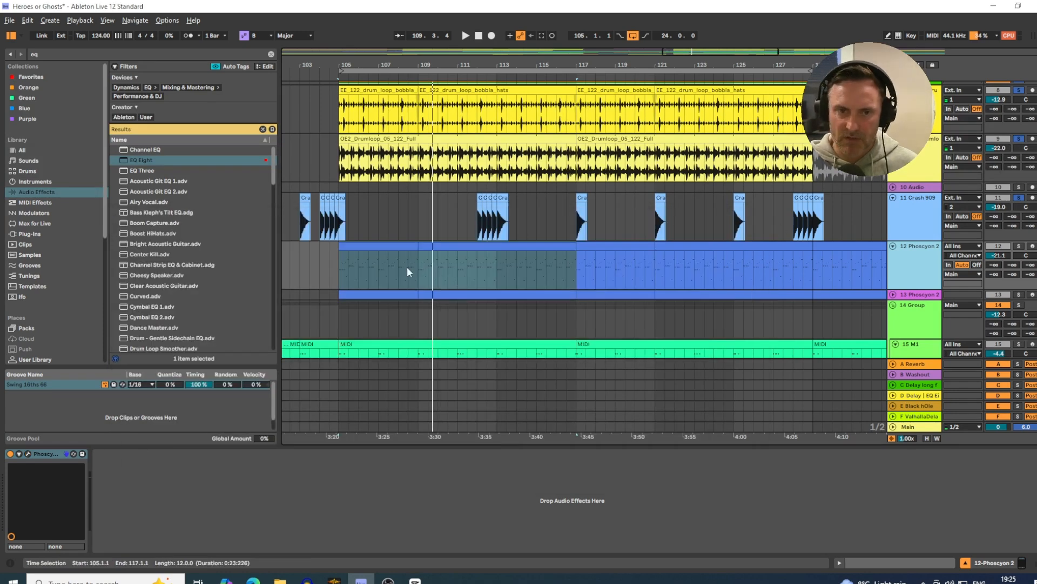
click(379, 251)
double_click(373, 250)
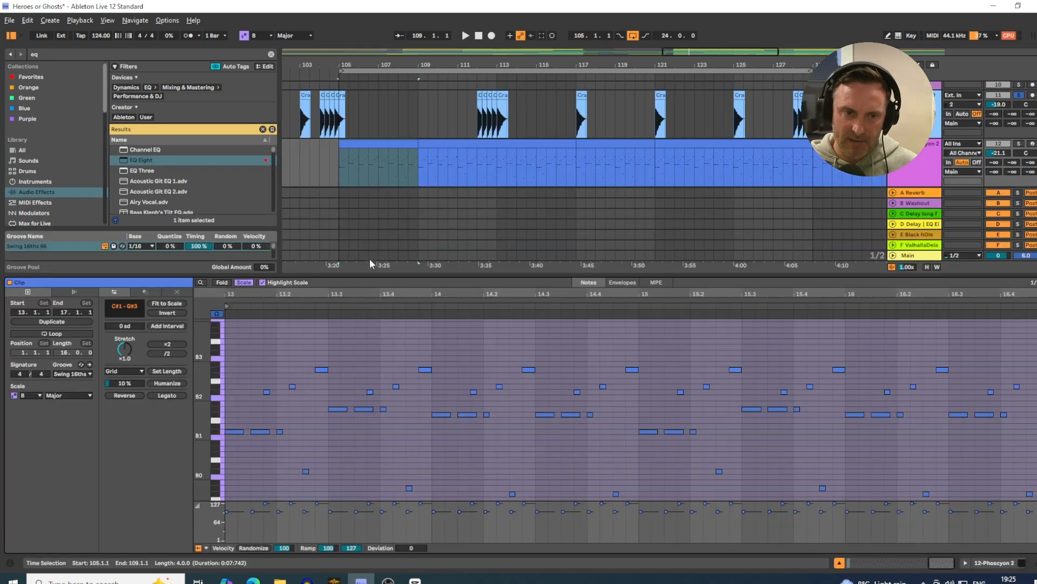
drag(200, 421, 201, 454)
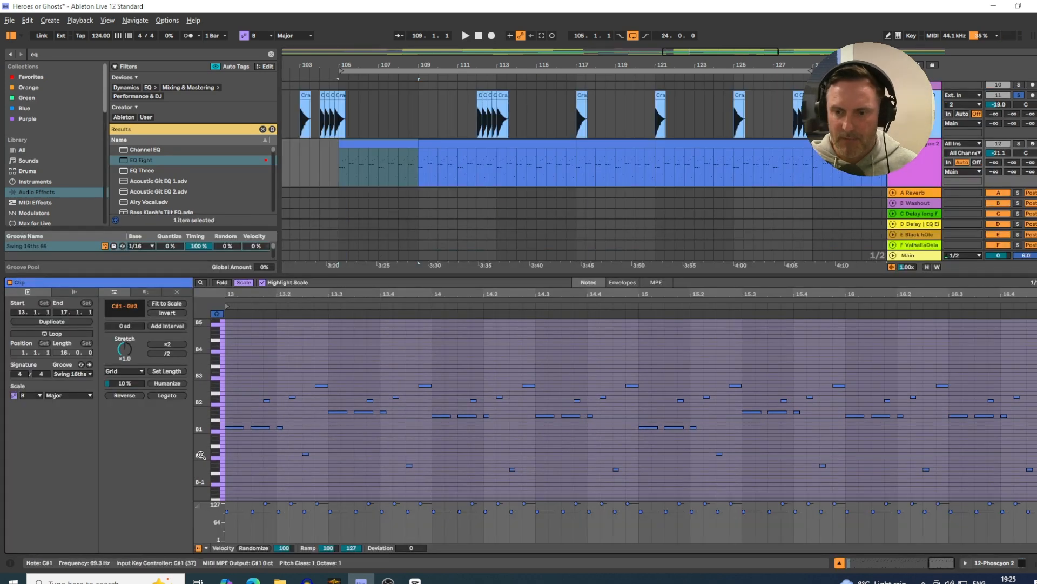
click(838, 562)
Unfold the Phoscyon 2 track that sits below the two M1 tracks.
scroll(913, 288, down, 1)
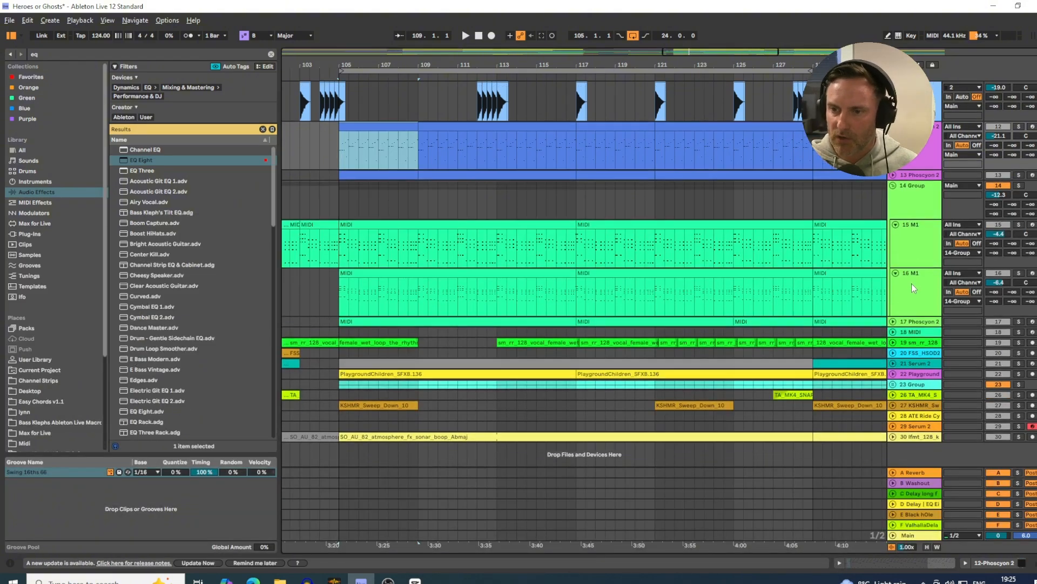
click(899, 323)
click(893, 322)
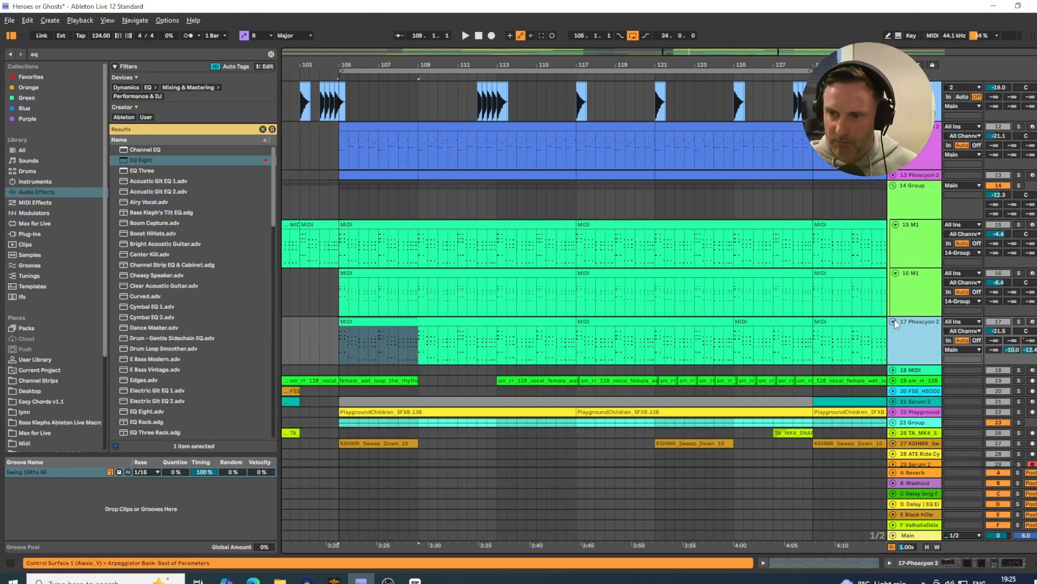
click(893, 321)
click(893, 322)
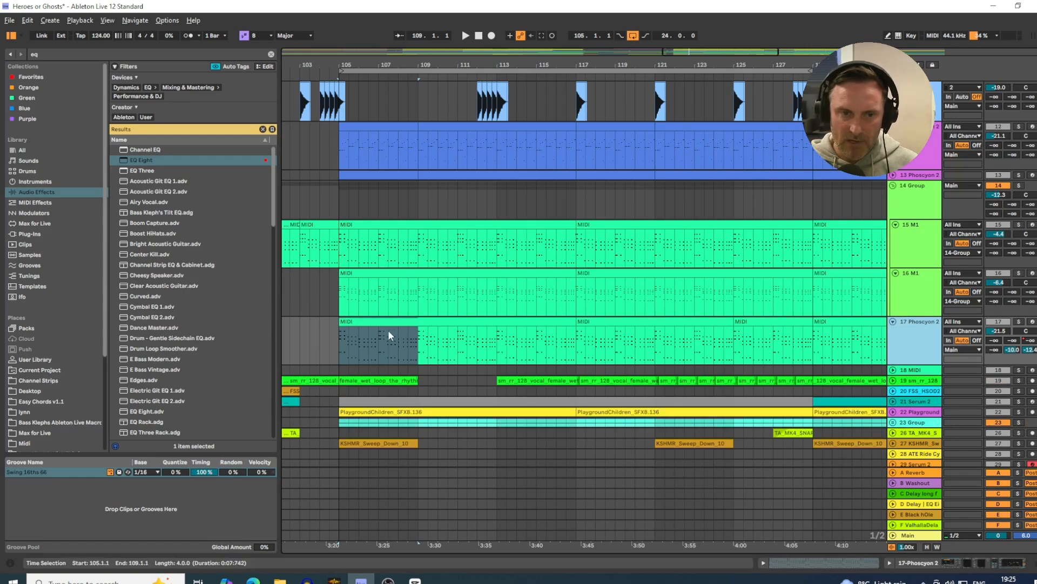
Open the lower M1 track's clip at bar 105, examine its chord notes, and close the note view.
double_click(375, 284)
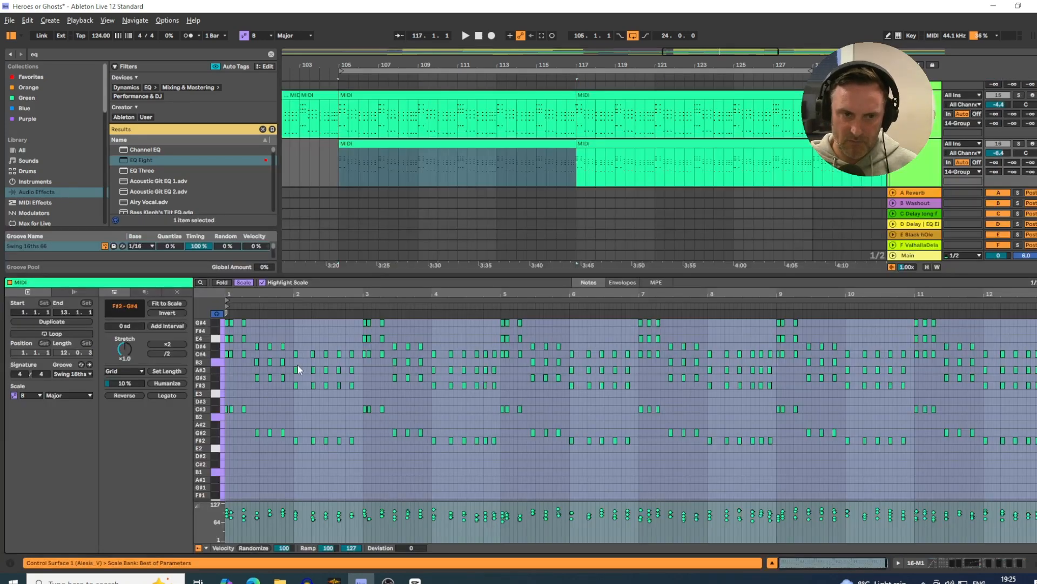
scroll(298, 369, up, 2)
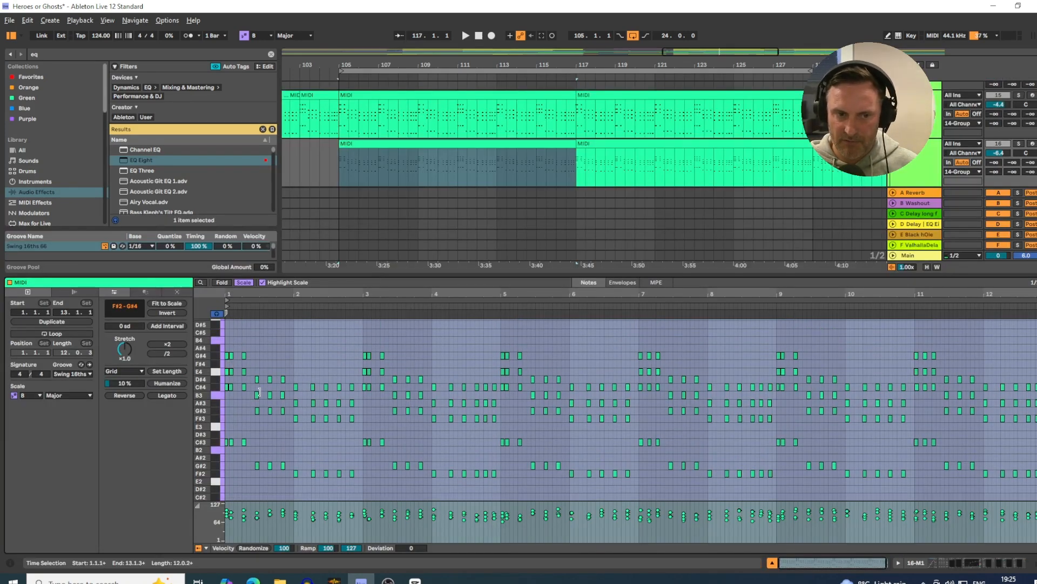
click(772, 562)
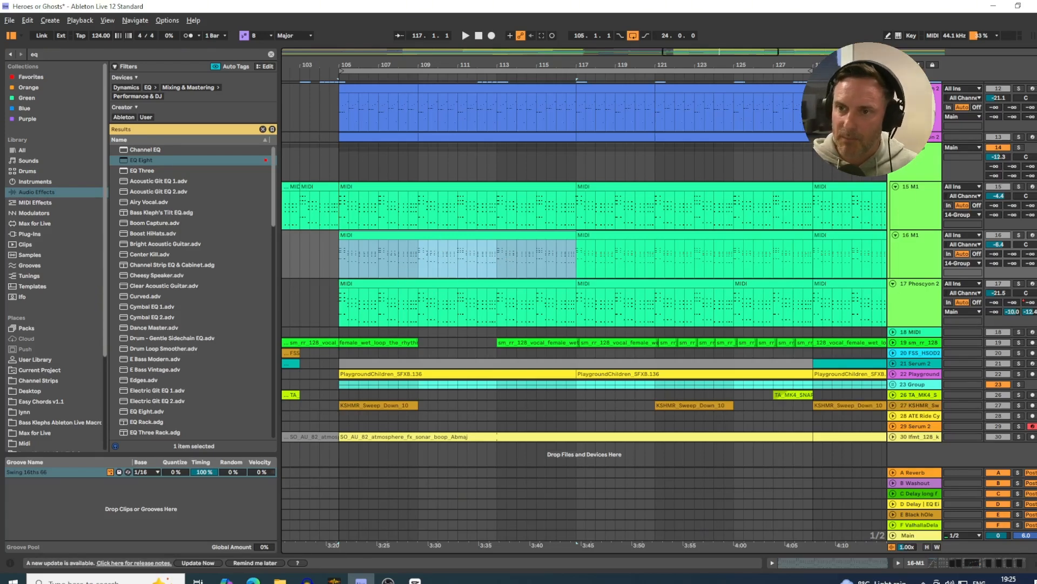
Reopen the upper Phoscyon 2 track's synth window to review its patch, and close the window.
click(917, 103)
click(996, 563)
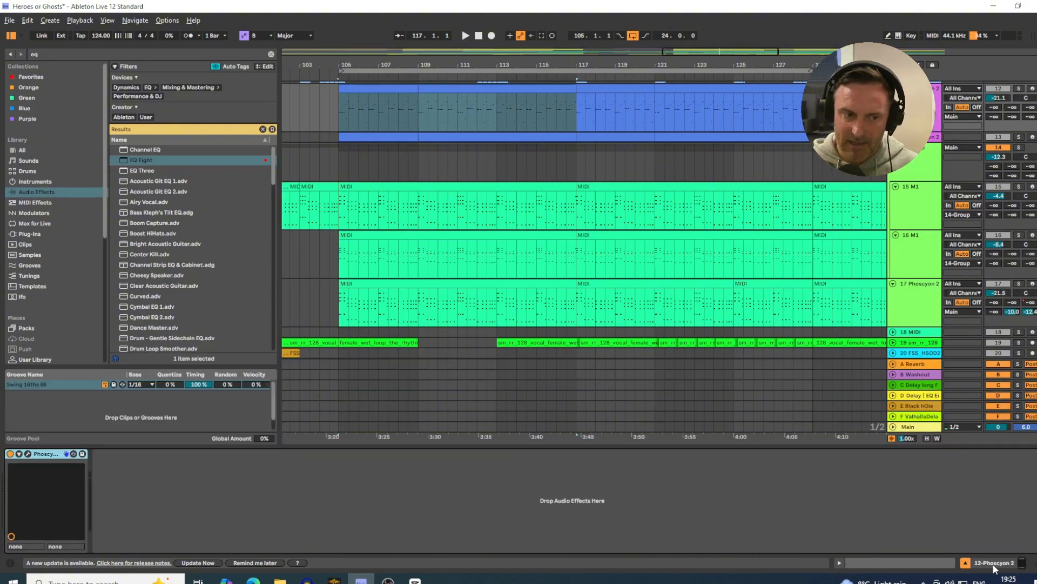
click(28, 454)
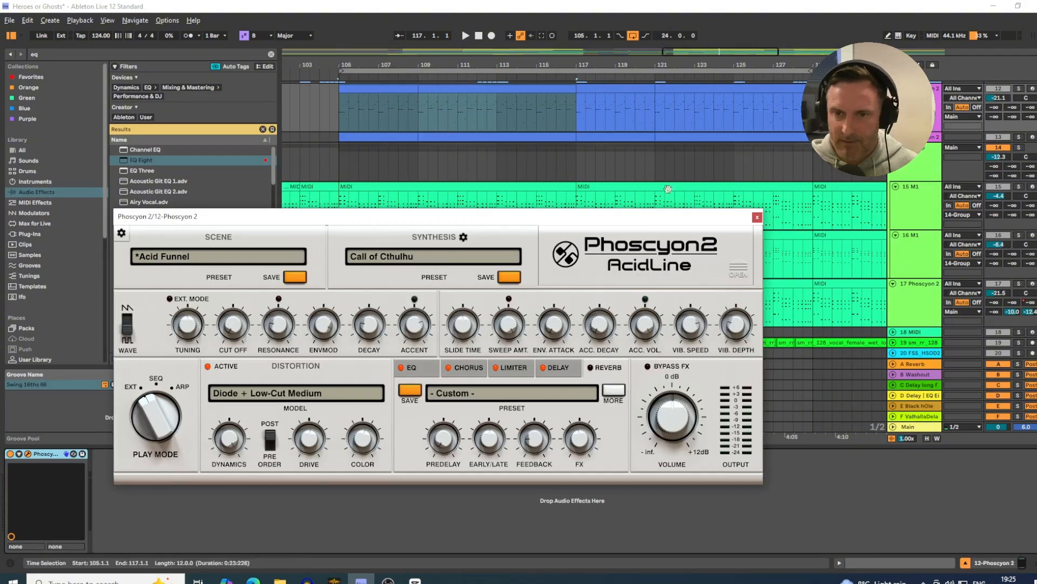
click(756, 217)
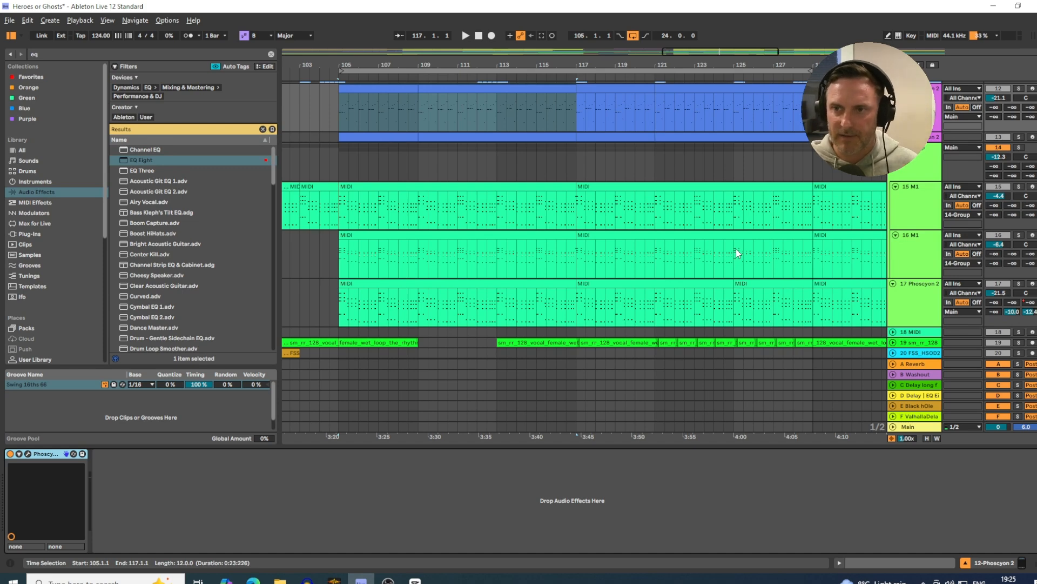
Solo the upper Phoscyon 2 track and review the notes of its first clip at bar 105.
scroll(799, 160, up, 2)
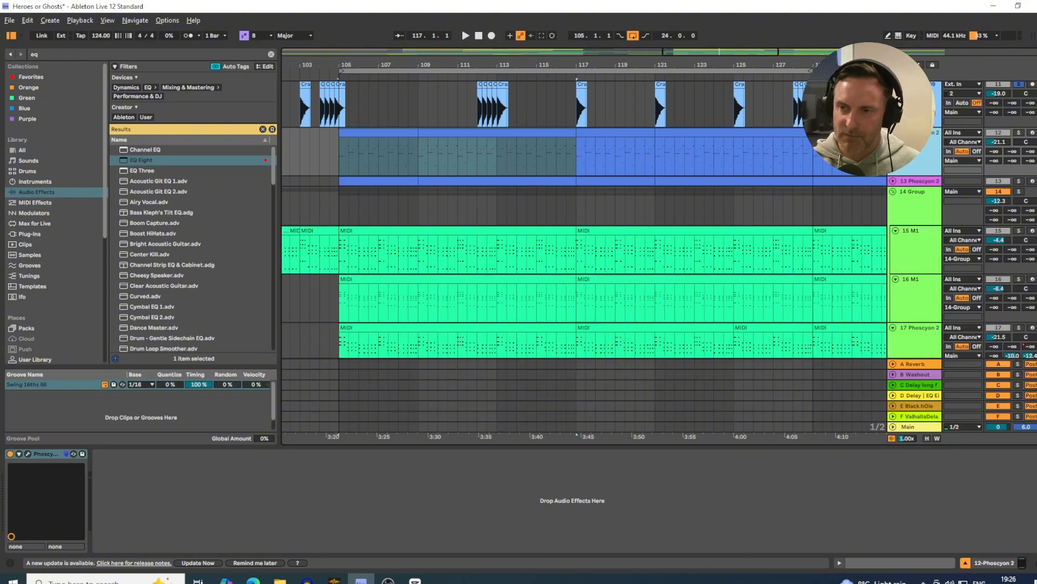
click(1021, 134)
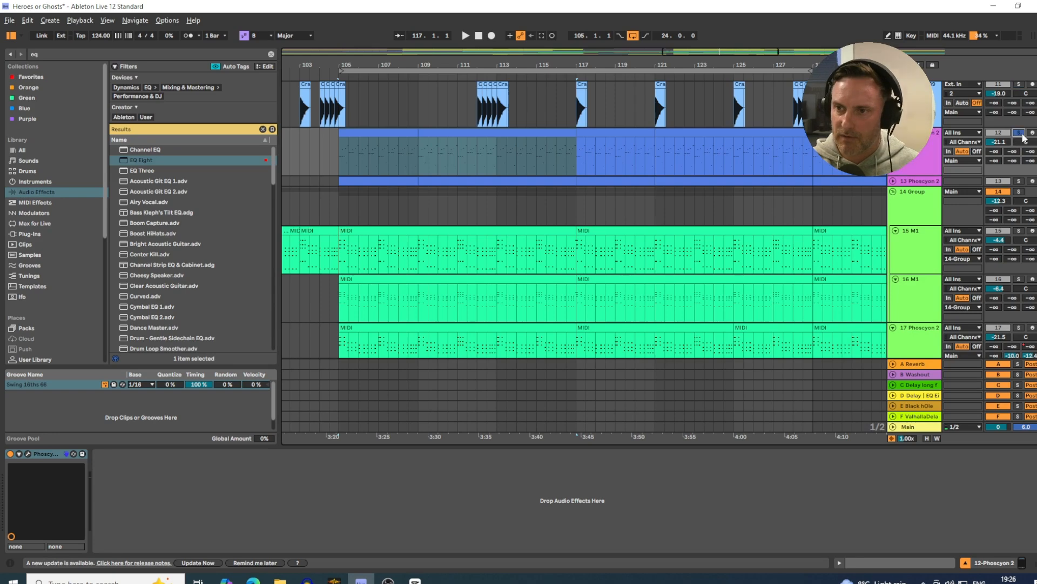
click(361, 133)
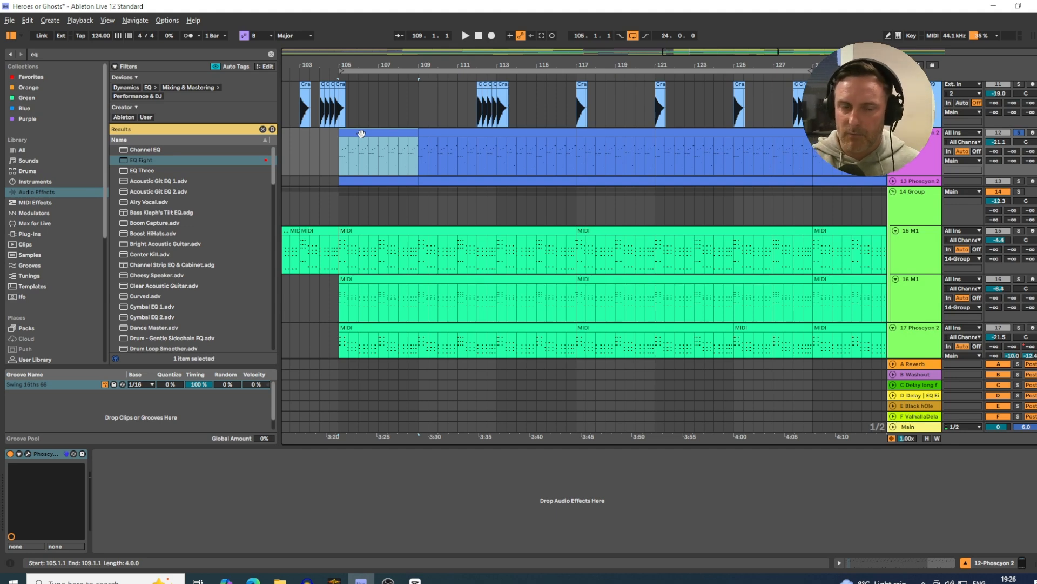
double_click(361, 134)
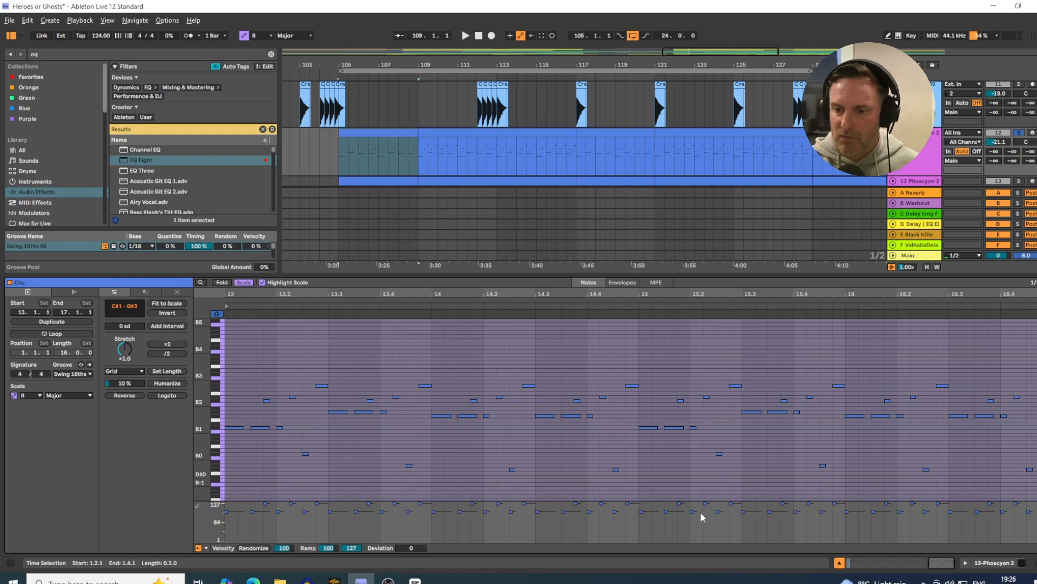
key(ctrl+alt+l)
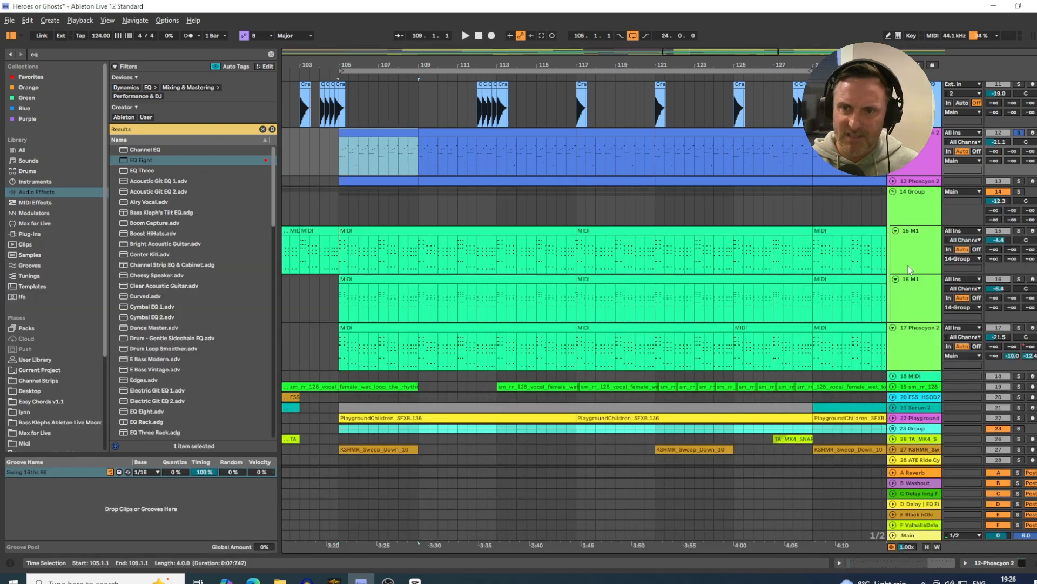
Unfold the second Phoscyon 2 track and move the third one up from below the M1 tracks to directly beneath it.
click(894, 181)
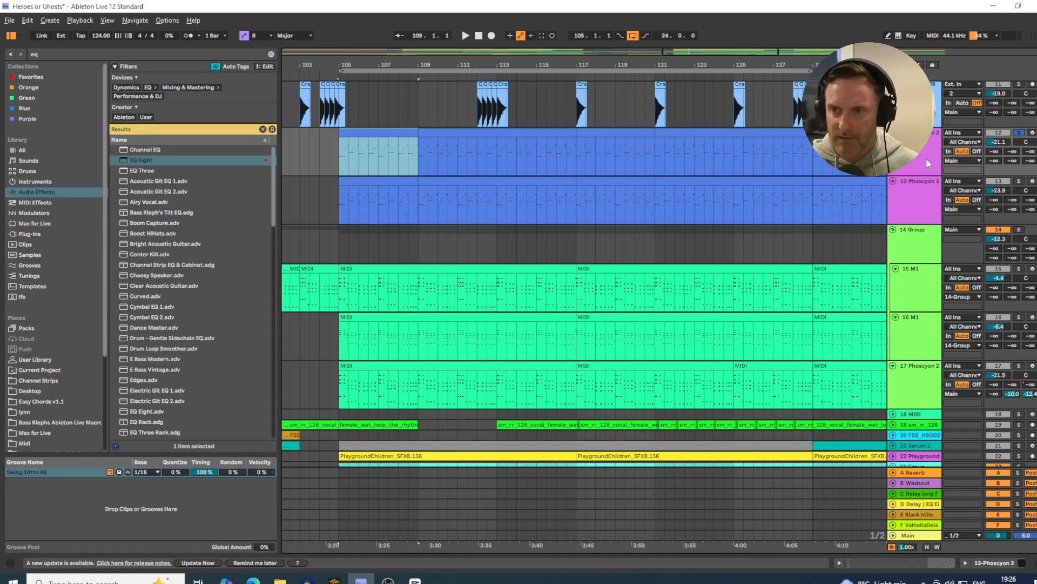
click(919, 193)
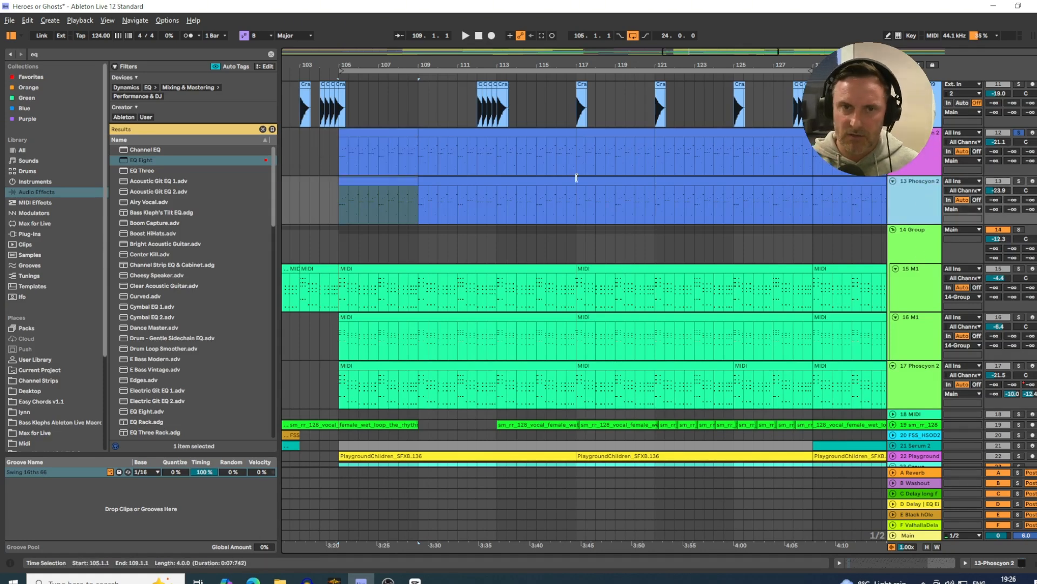
click(922, 385)
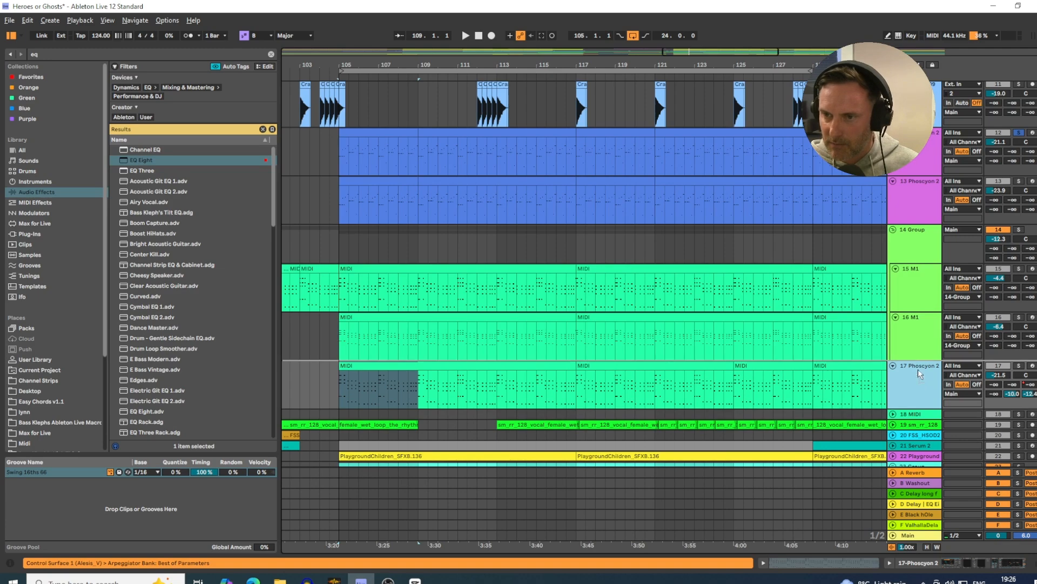
drag(915, 233, 915, 231)
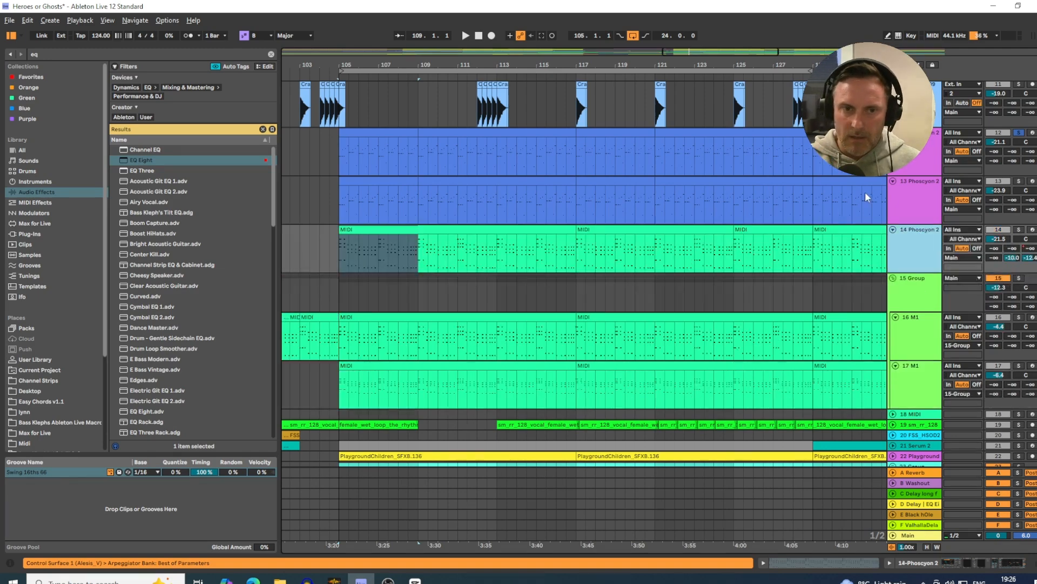
Examine the notes in the moved Phoscyon 2 track's first clip and revisit the upper Phoscyon 2 clip at bar 105.
double_click(351, 232)
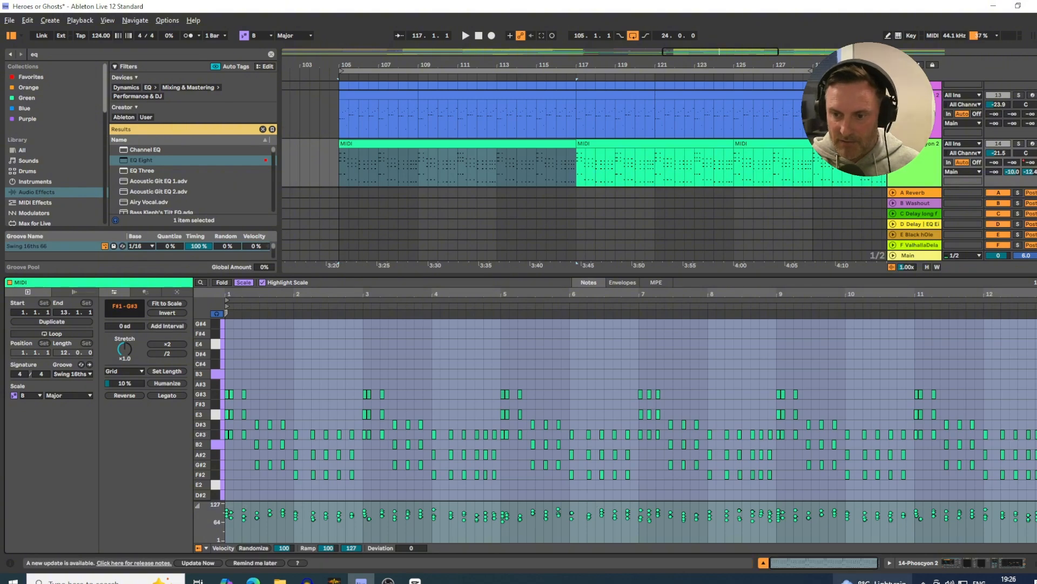
click(763, 562)
scroll(1013, 160, up, 3)
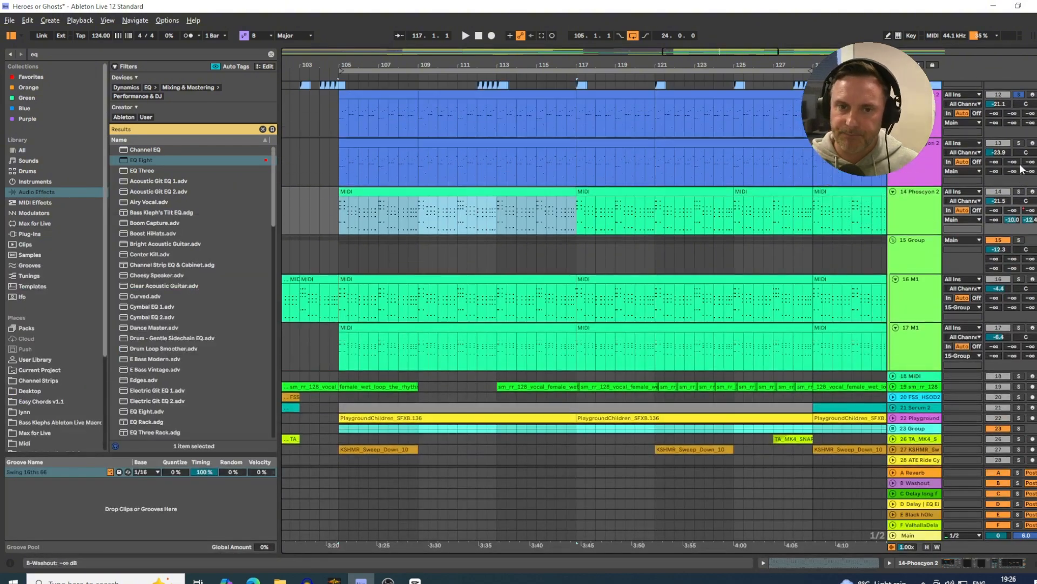
double_click(383, 127)
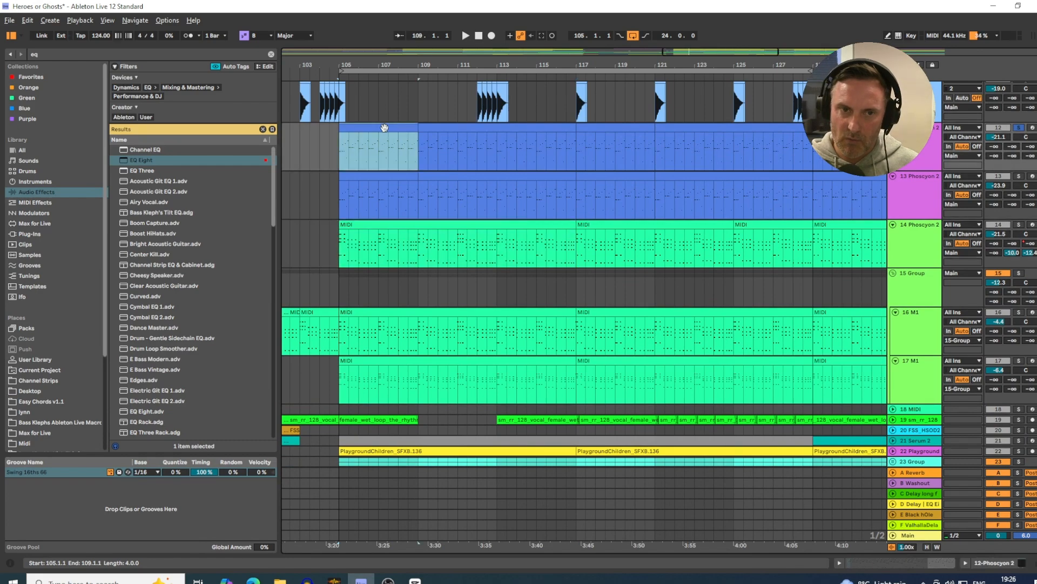
click(839, 562)
scroll(967, 167, up, 1)
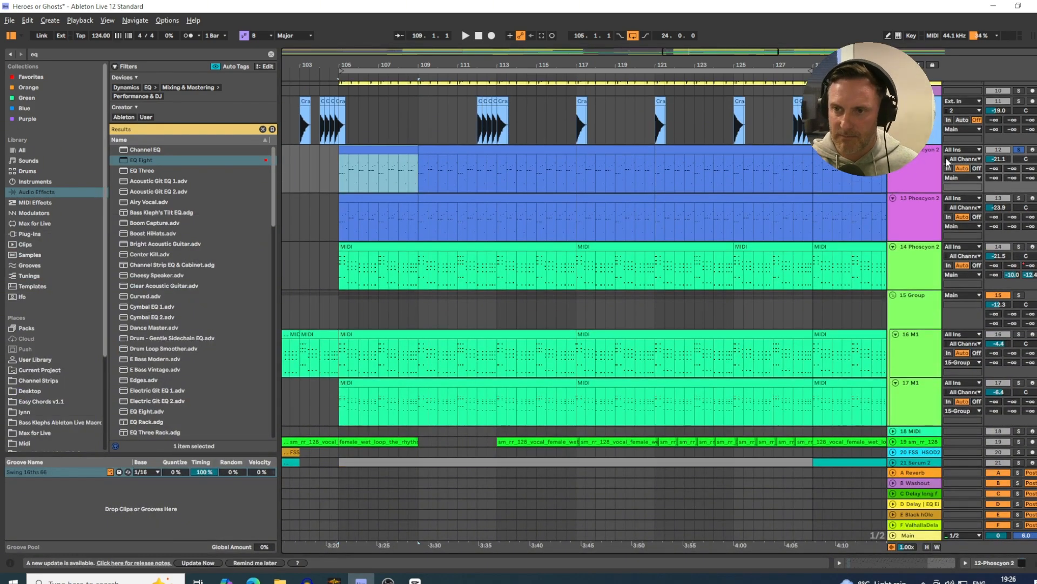
Play the soloed upper Phoscyon 2 line from bar 105 and add the second Phoscyon 2 track to the solo.
click(920, 169)
click(366, 153)
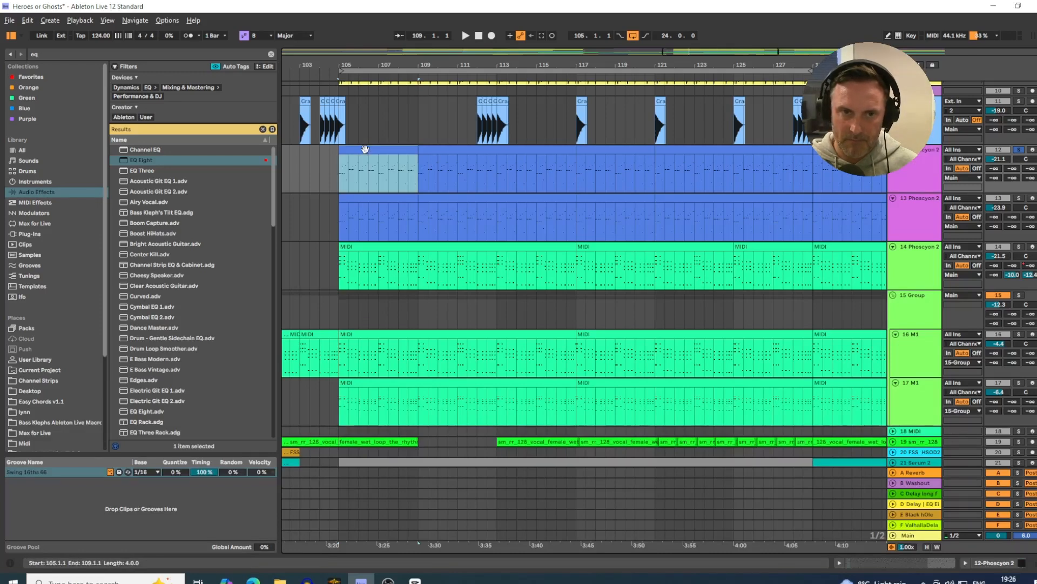
key(space)
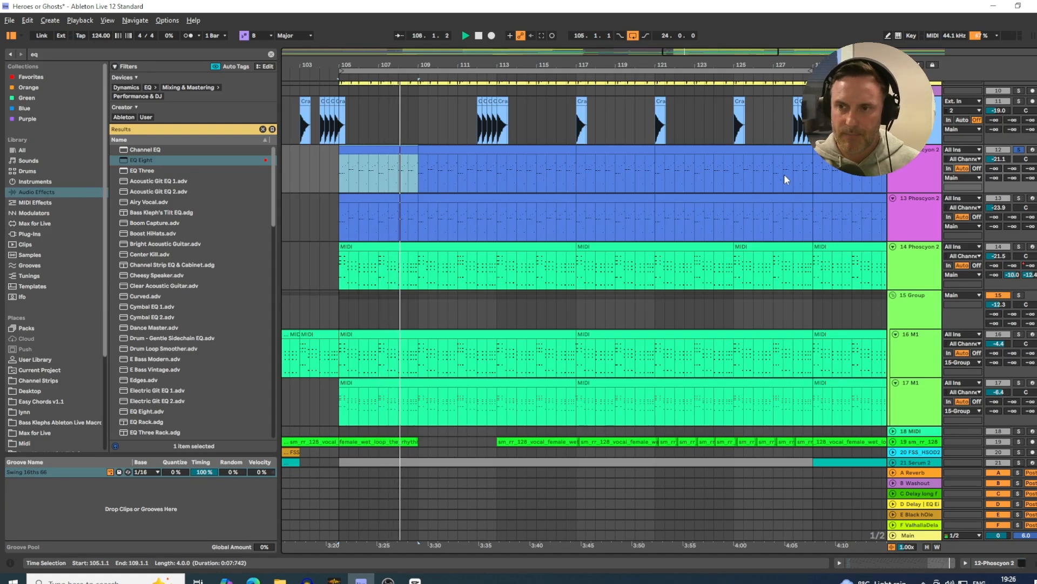
click(937, 204)
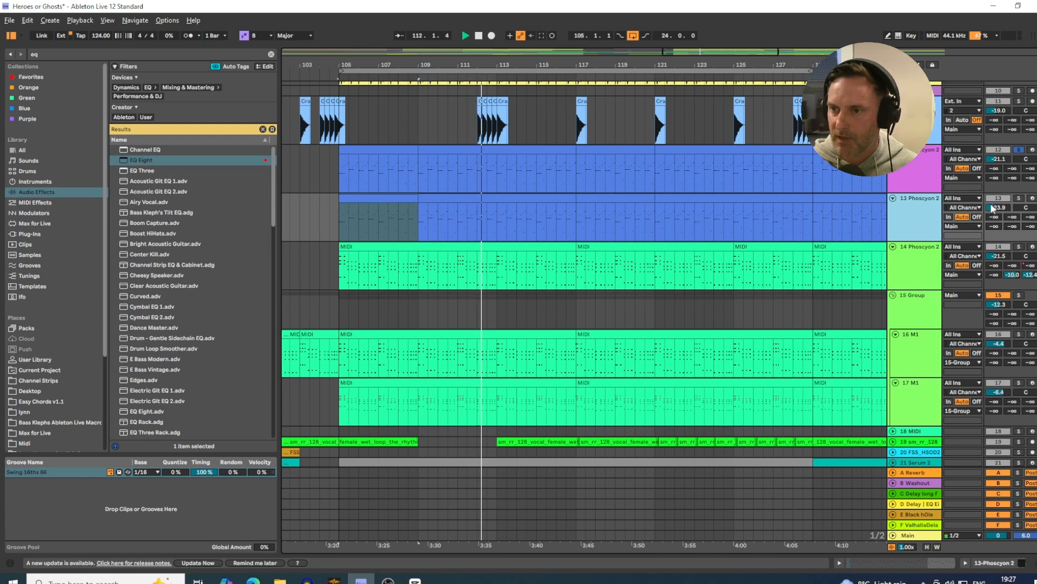
click(1020, 199)
click(1020, 200)
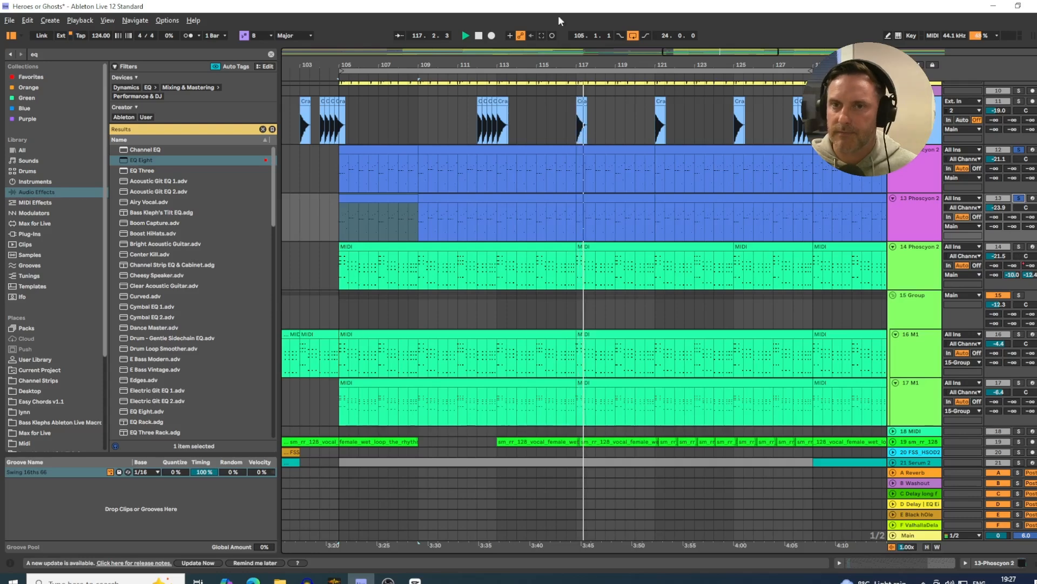
Add the third Phoscyon 2 track to the solo to hear all three acid lines together.
drag(508, 64, 496, 77)
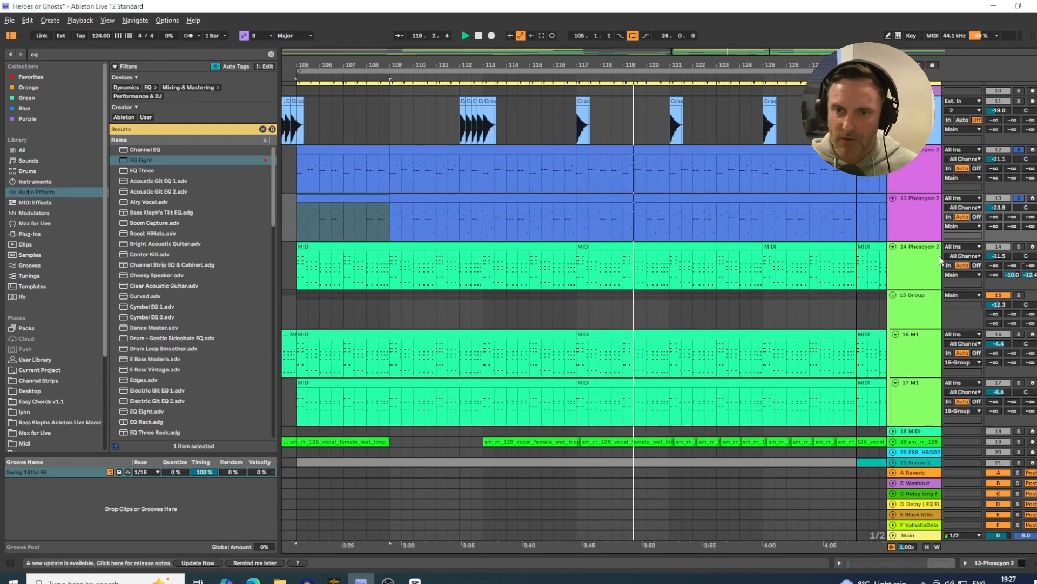
click(923, 258)
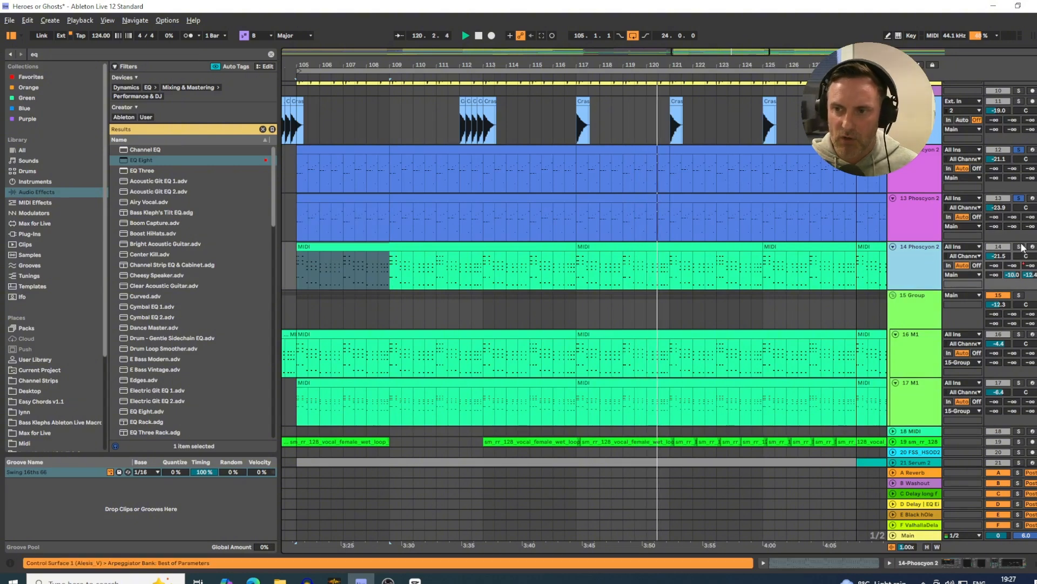
click(1019, 247)
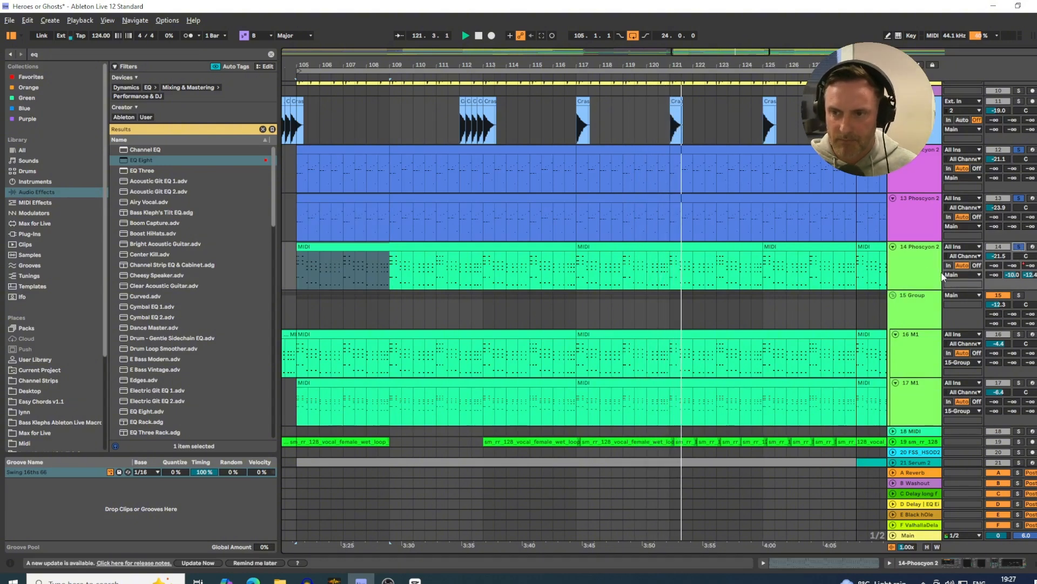
Show the third Phoscyon 2 track's device chain, stop playback, and clear the solo on all tracks.
click(1005, 565)
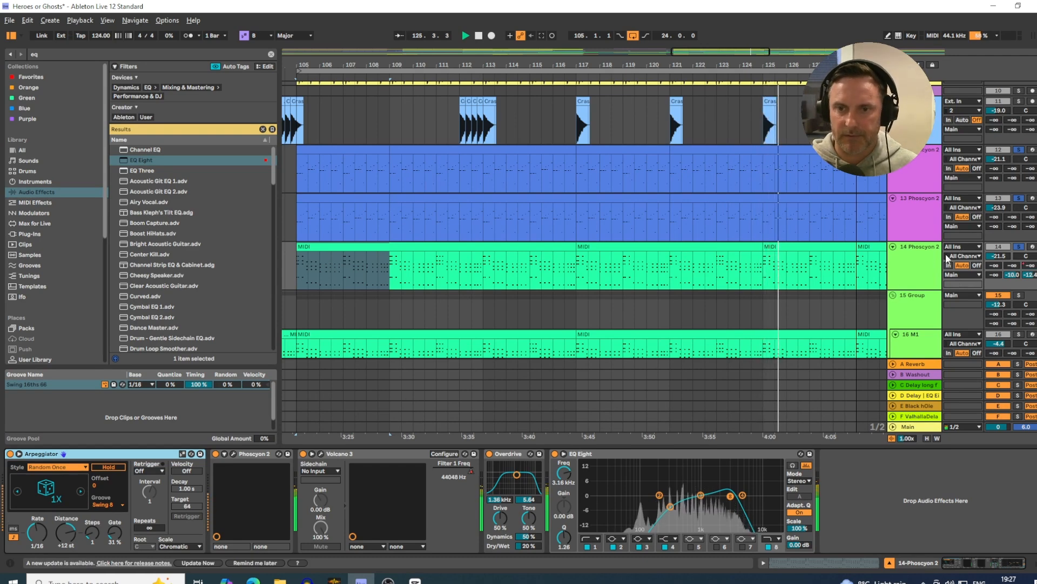
click(927, 256)
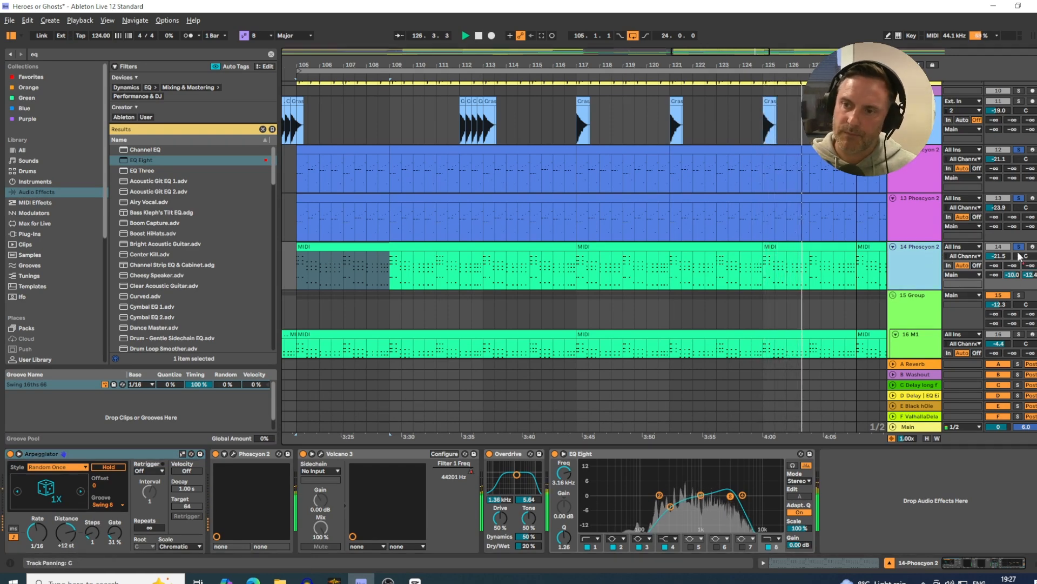
key(space)
click(1019, 247)
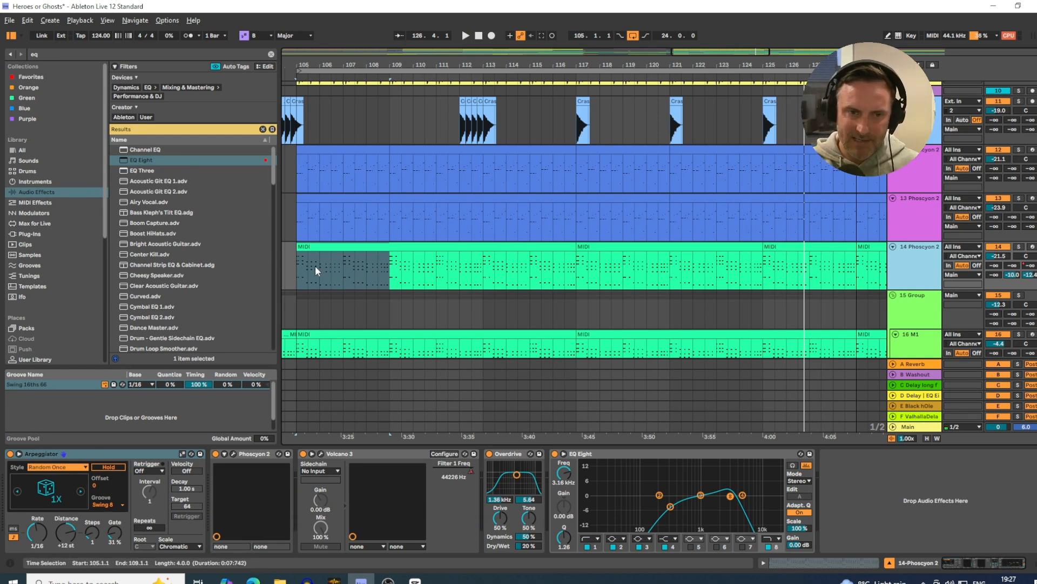
Examine the third Phoscyon 2 track's first clip and its device chain, including the Arpeggiator, the Phoscyon 2 interface, Overdrive and EQ Eight.
click(318, 247)
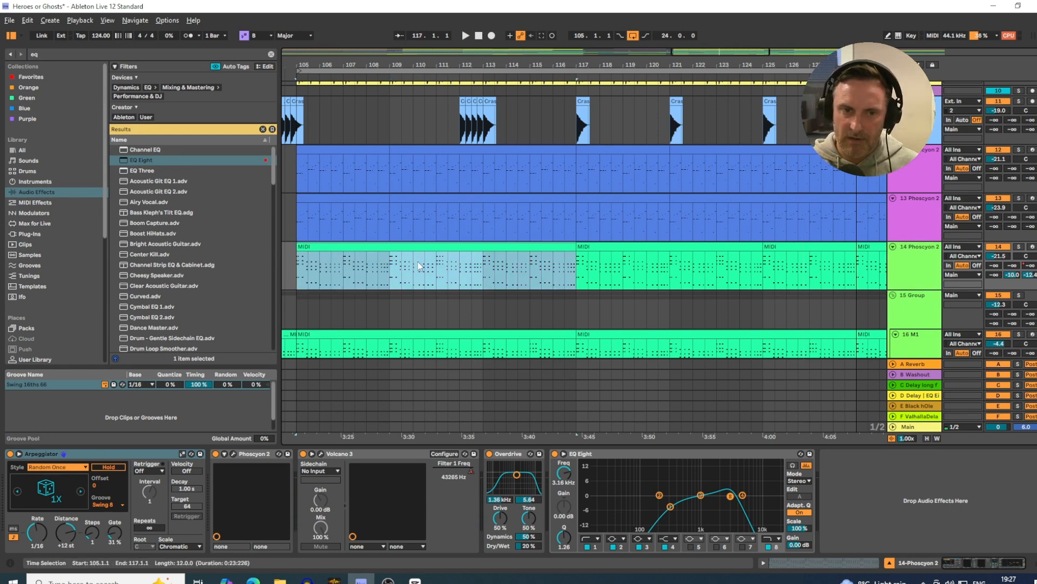
click(97, 452)
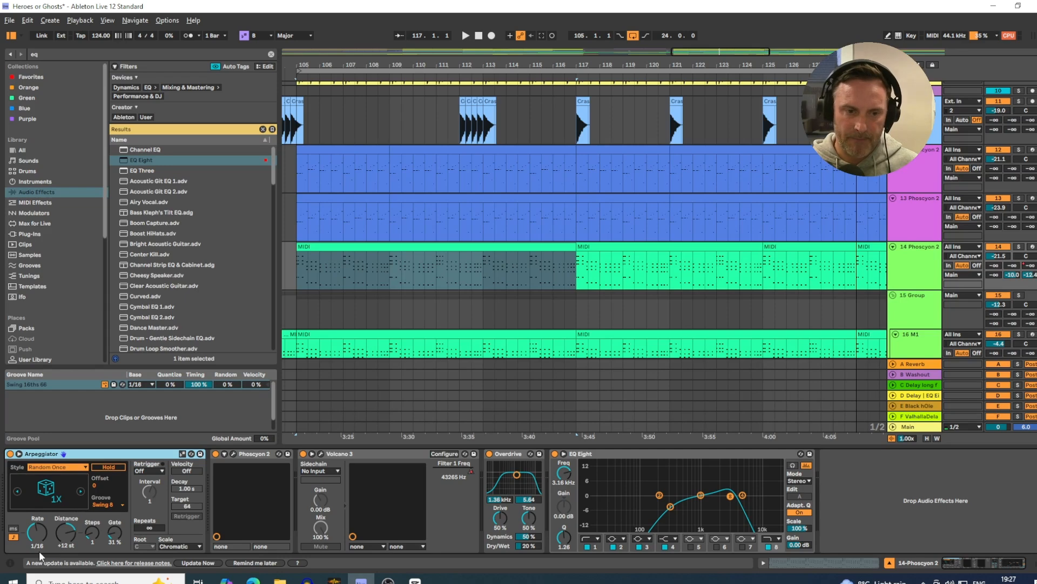
click(258, 455)
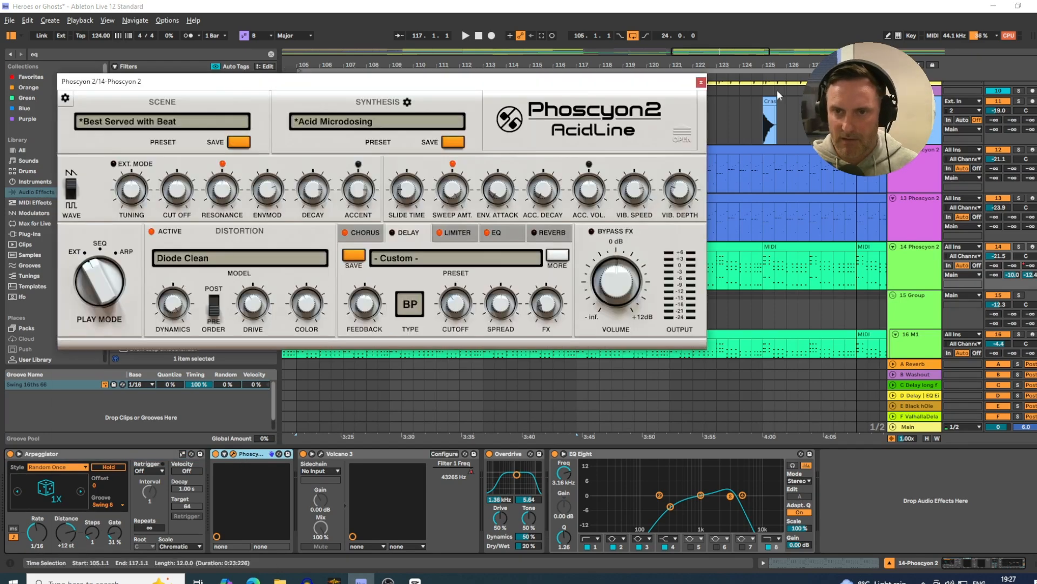
click(700, 81)
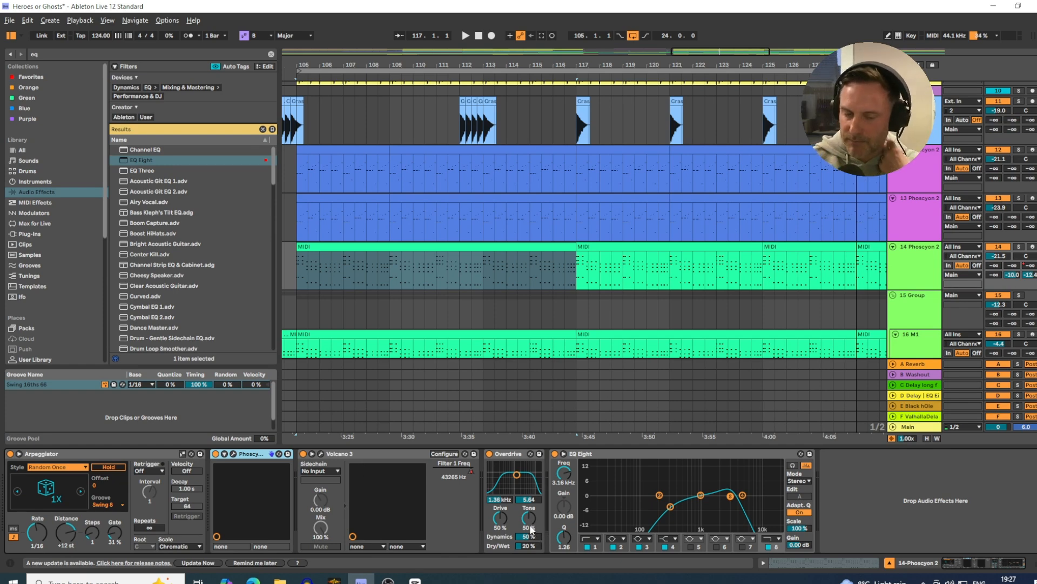
click(505, 462)
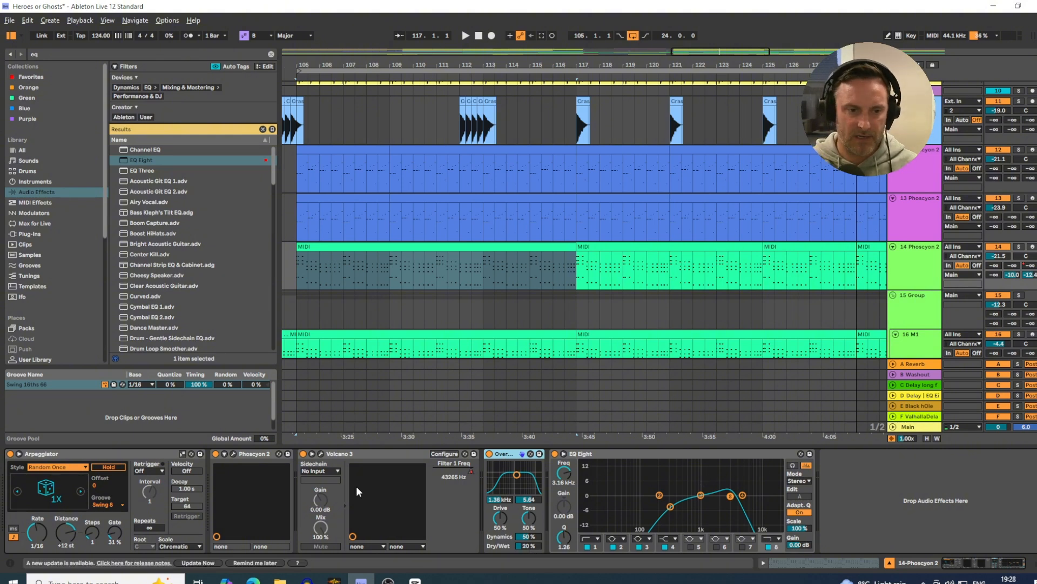
click(741, 457)
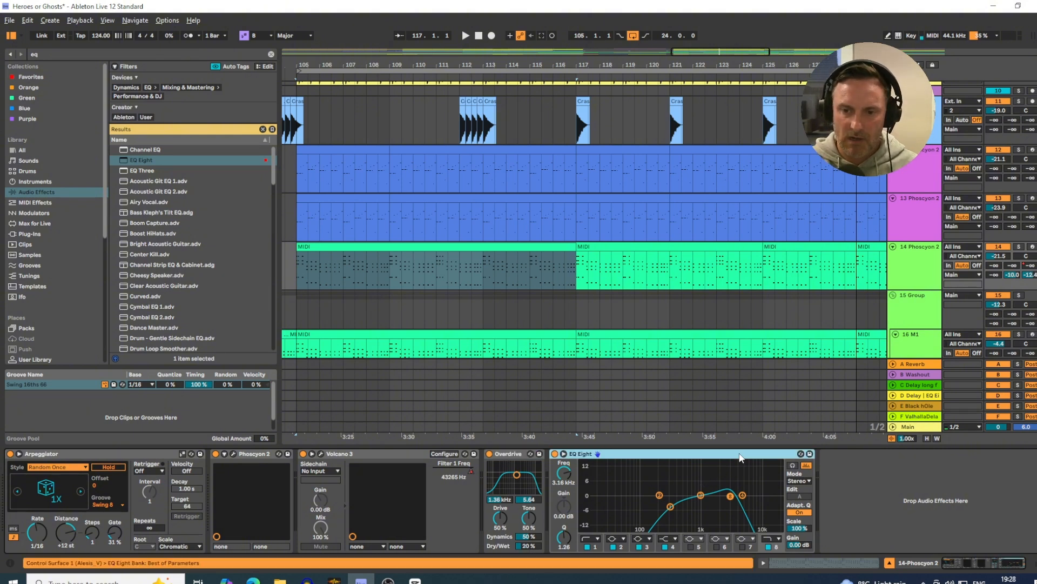
click(128, 452)
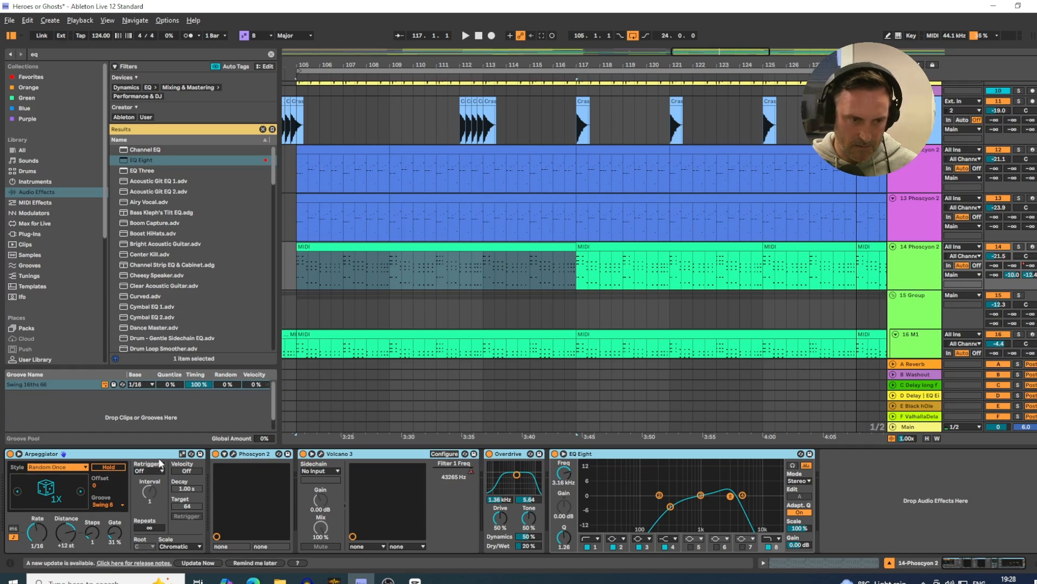
click(259, 457)
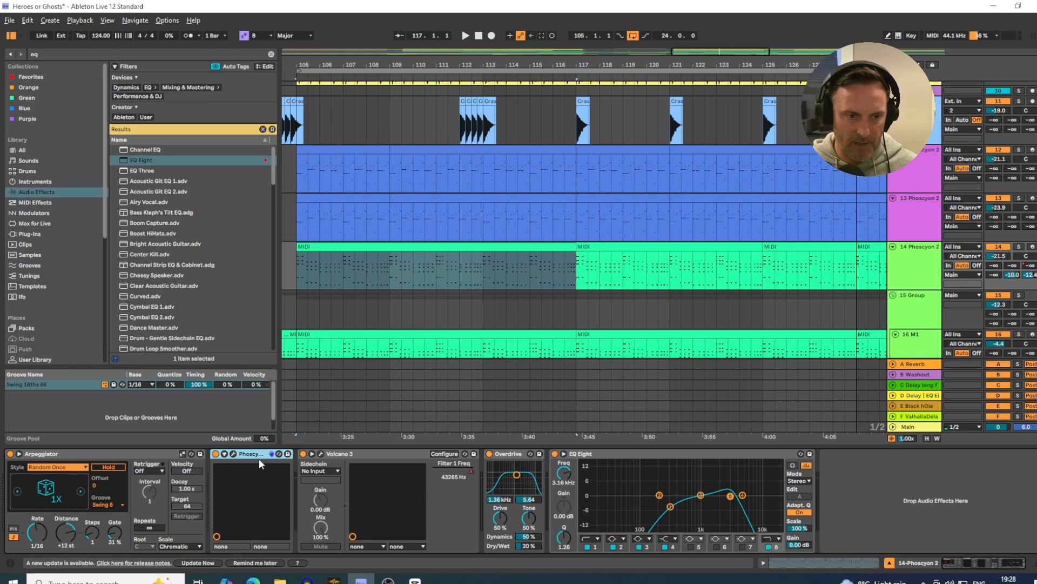
Group the Volcano 3, Overdrive and EQ Eight devices on the third Phoscyon 2 track into an Audio Effect Rack.
click(354, 455)
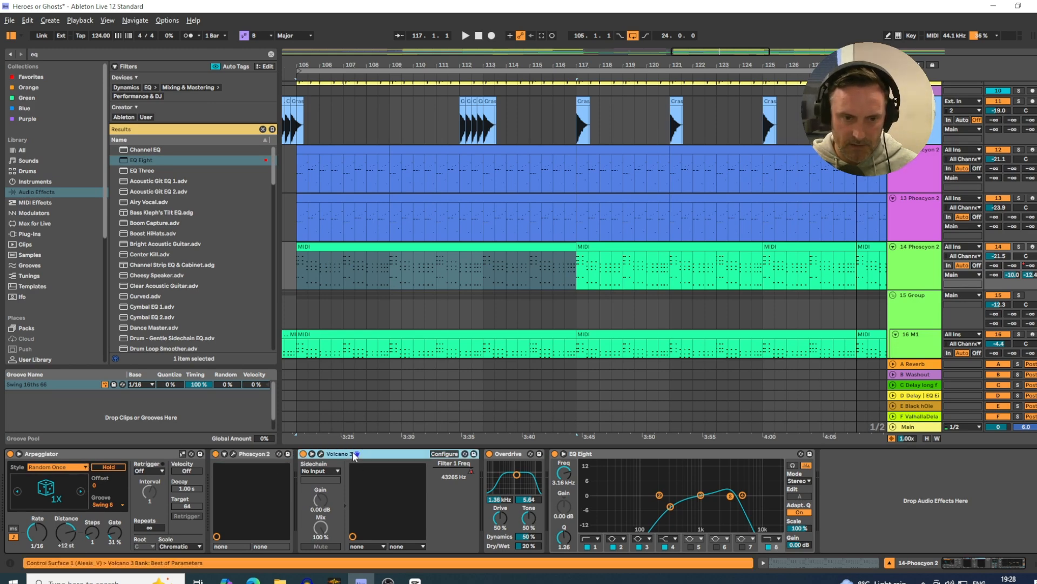
click(627, 455)
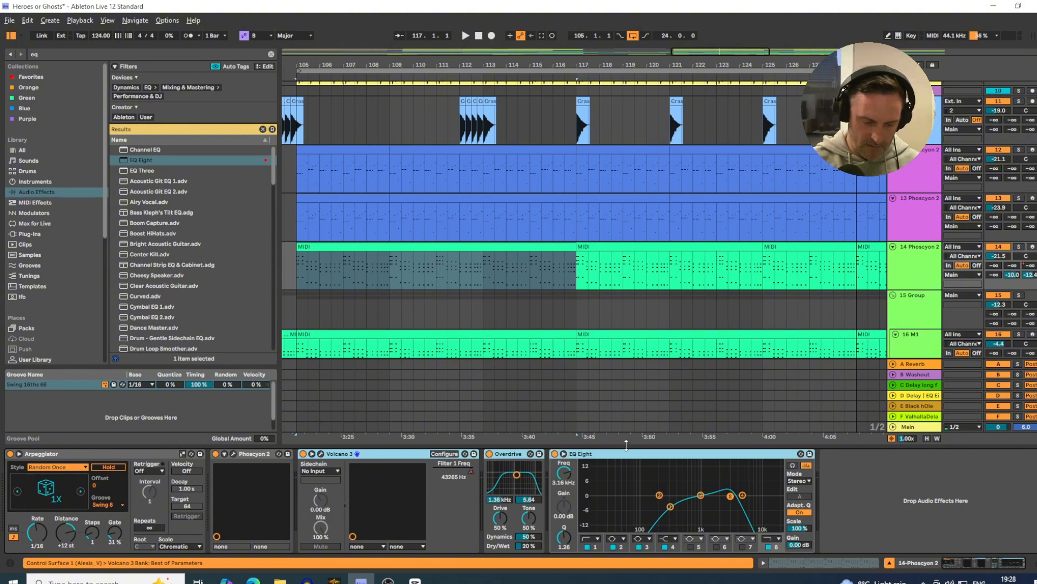
key(ctrl+g)
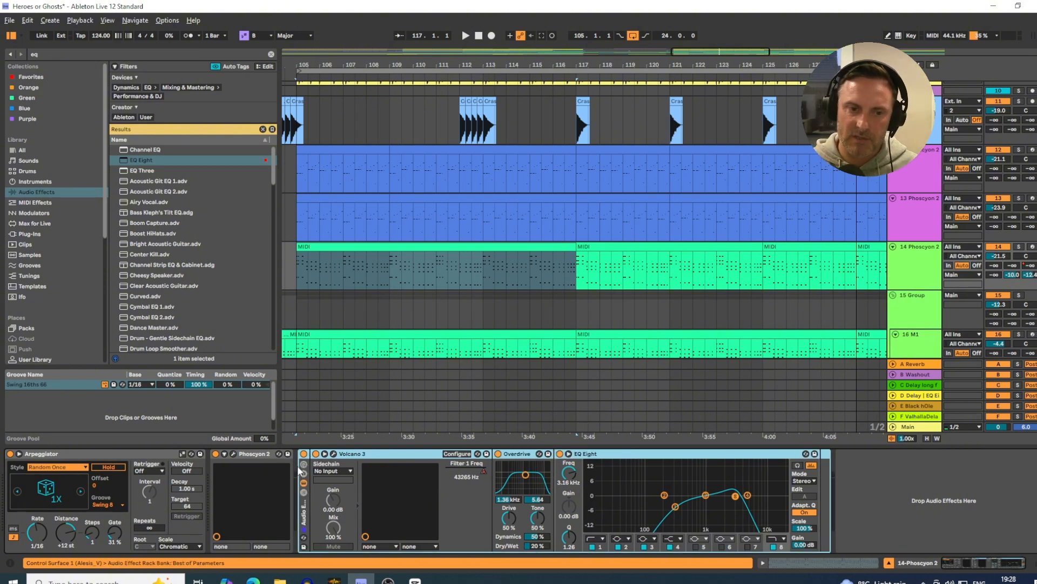
Solo the third Phoscyon 2 track and compare its sound with the new effect rack bypassed and re-enabled.
click(304, 454)
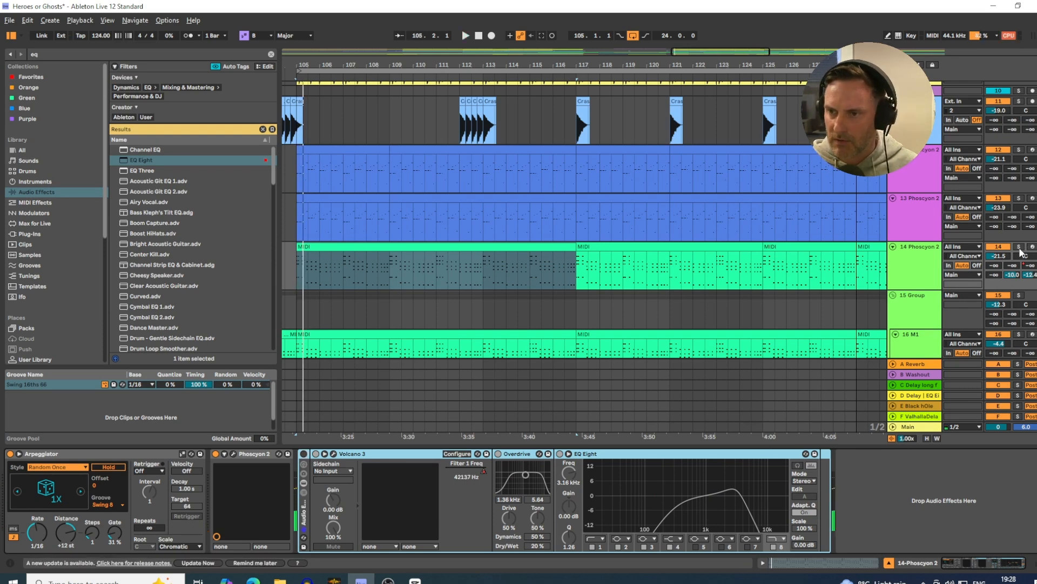
click(1019, 247)
key(space)
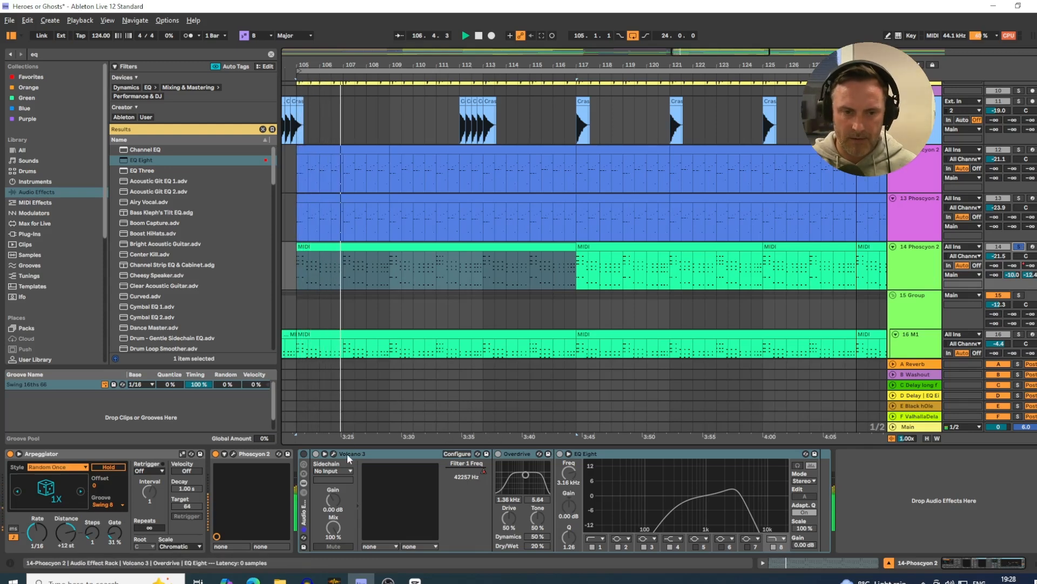
click(304, 453)
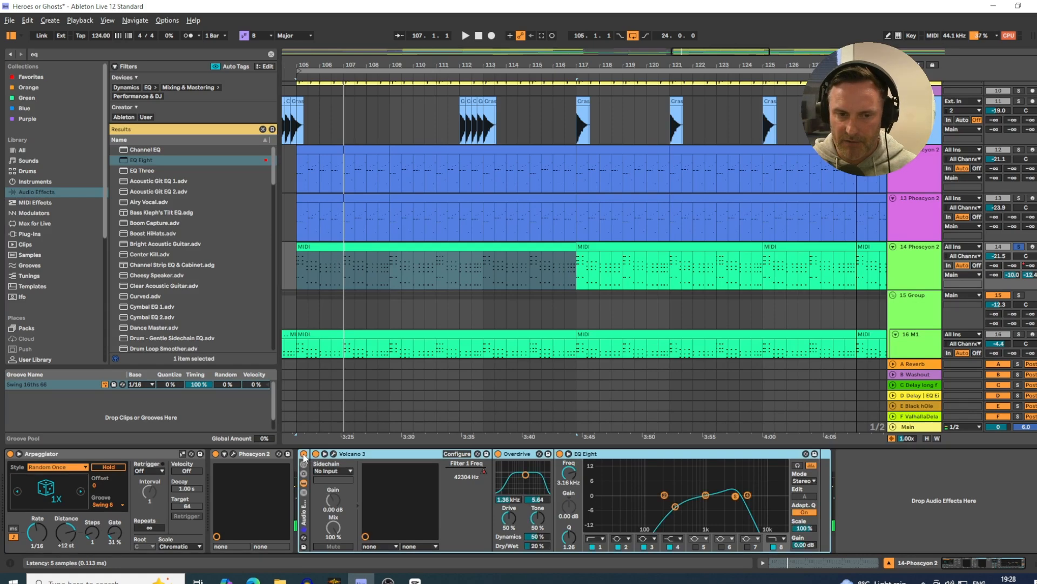
key(space)
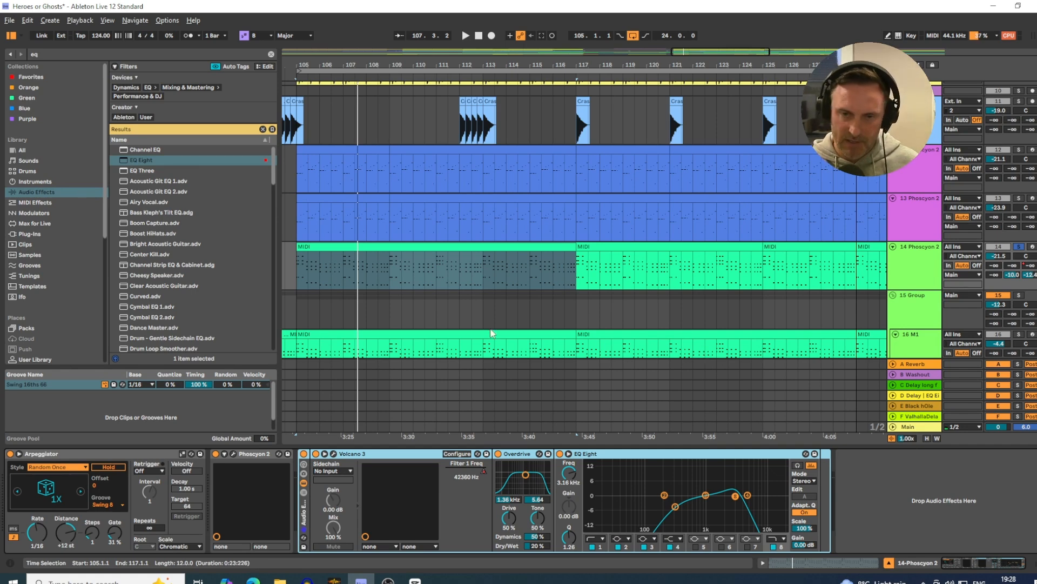
Display the C-Delay long feedback send automation on the third Phoscyon 2 track in the arrangement.
key(a)
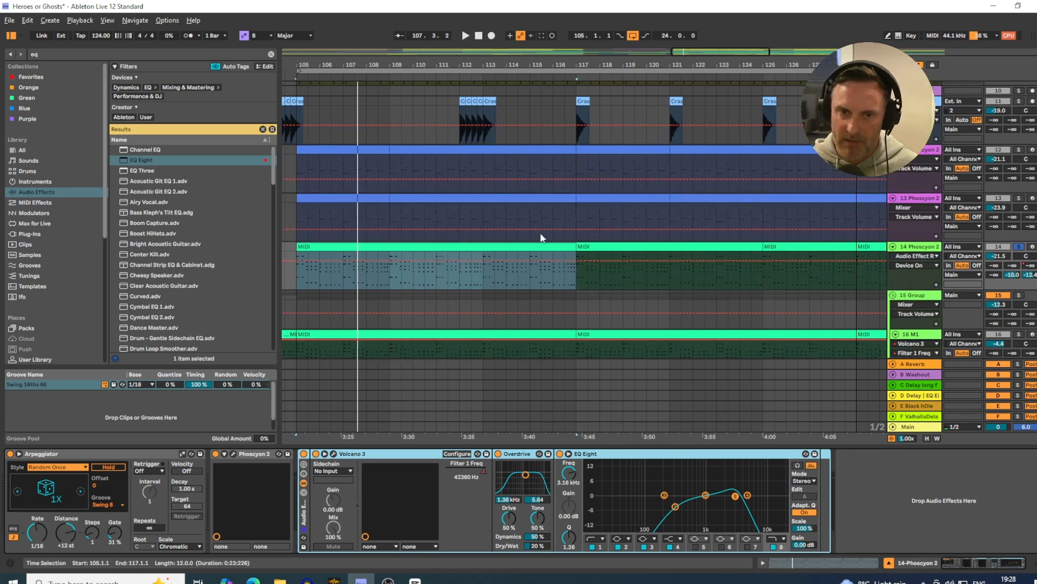
click(916, 257)
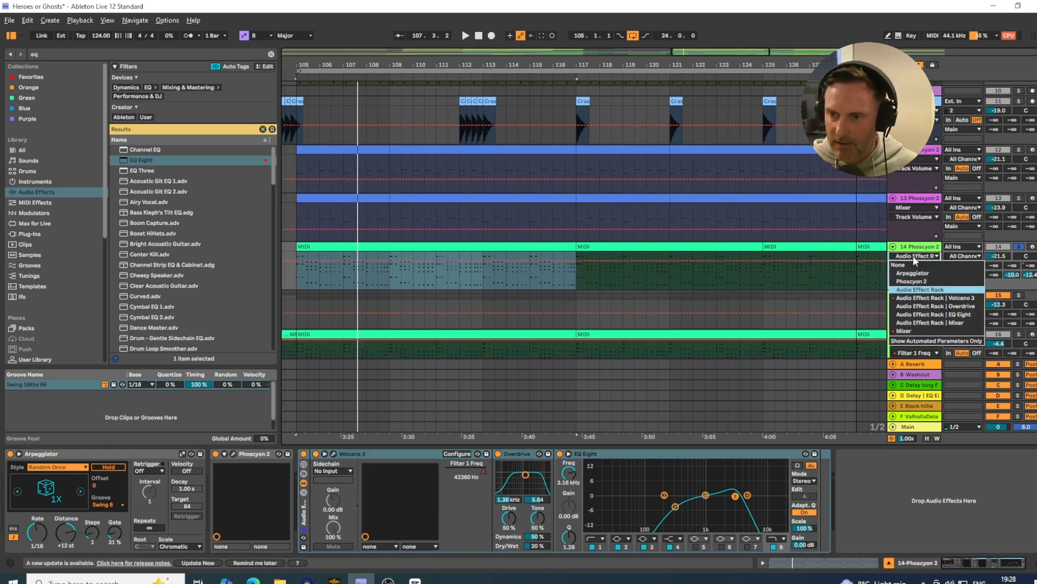
click(910, 331)
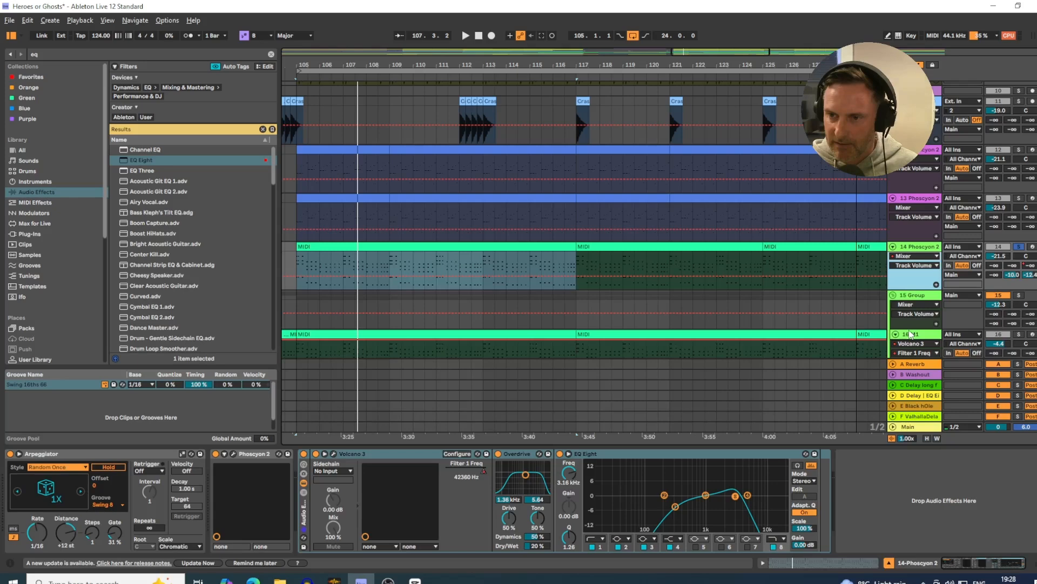
click(909, 265)
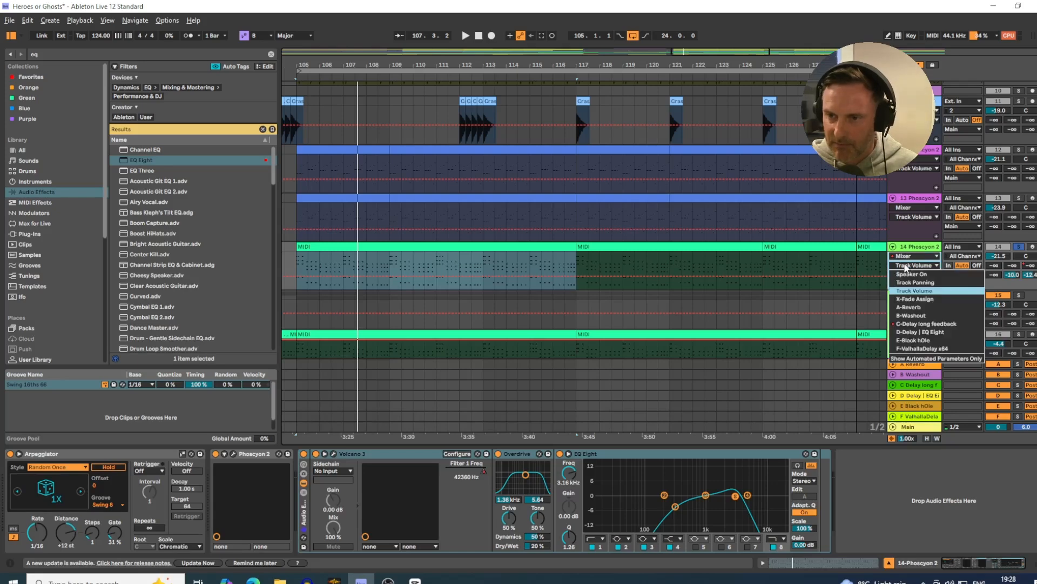
click(917, 324)
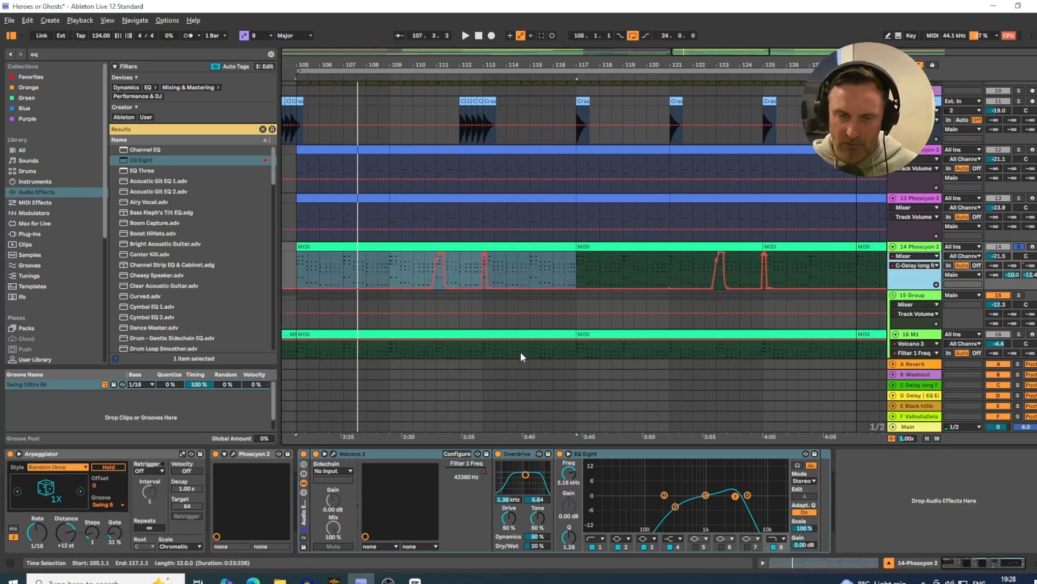
Inspect the C-Delay long feedback return's devices, and audition the soloed line's delay throws from bar 105, placing the insert marker at bar 122.
key(Tab)
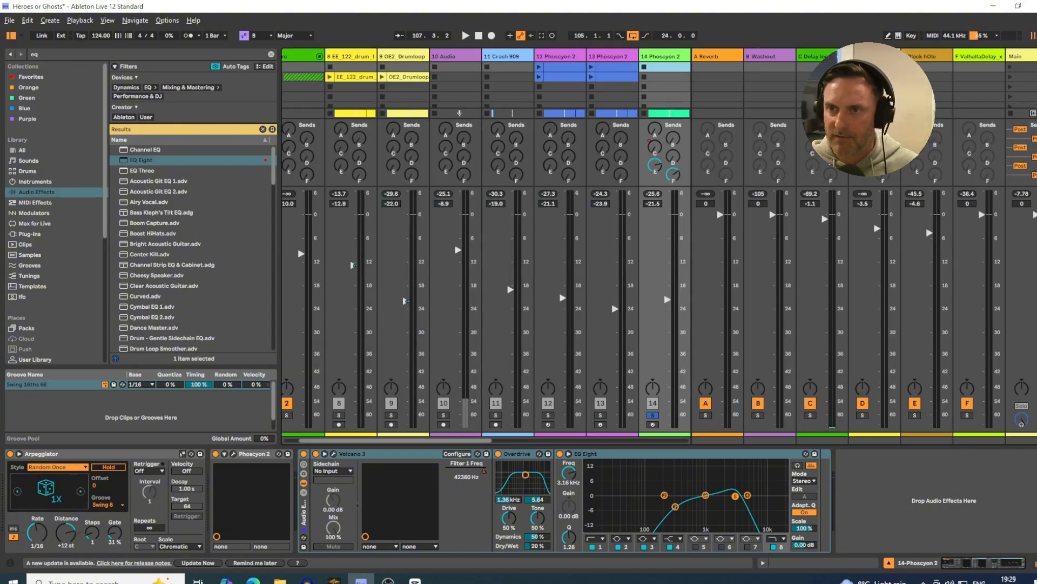
click(812, 62)
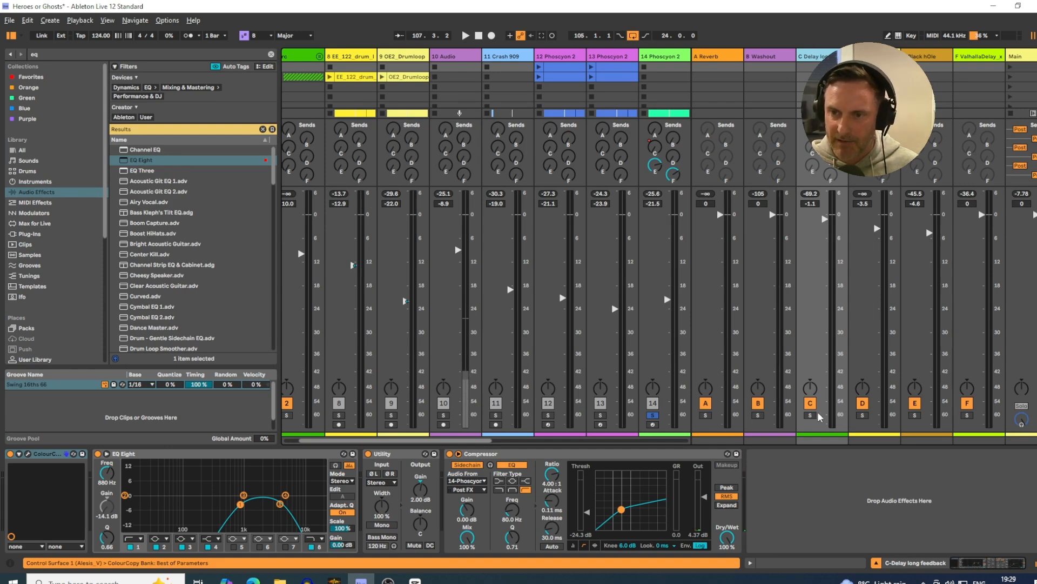
key(Tab)
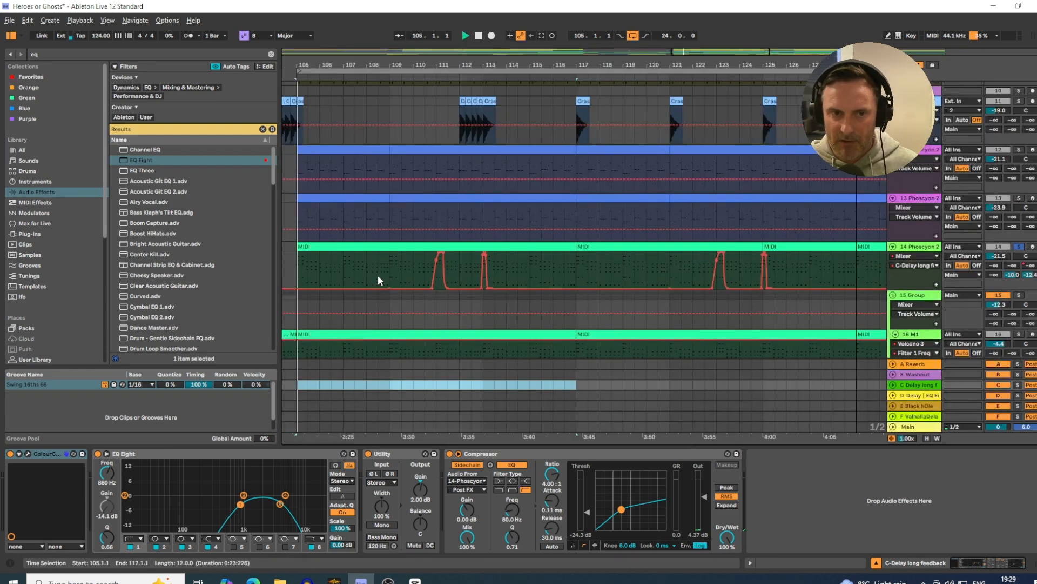
key(space)
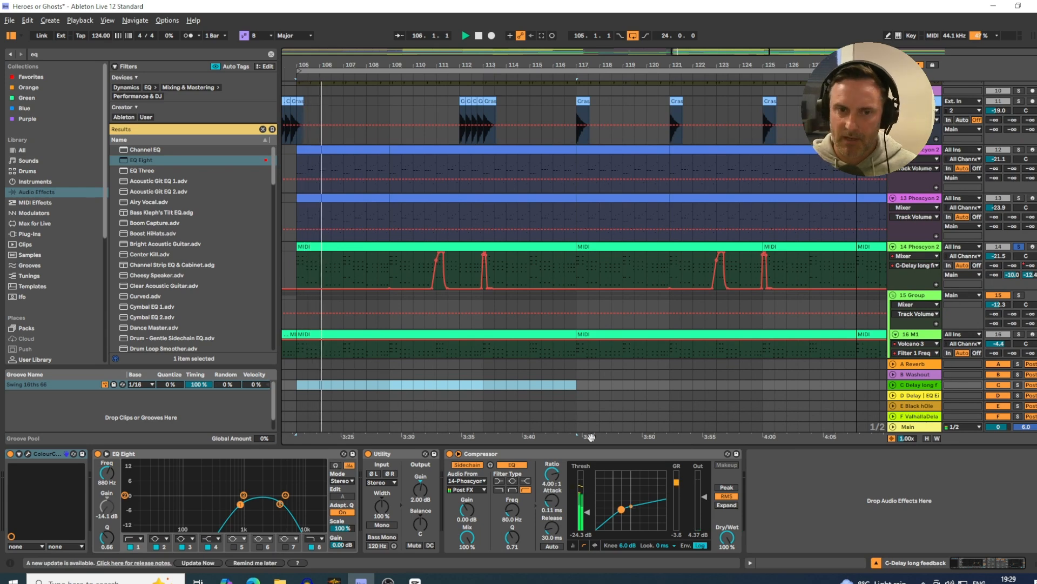
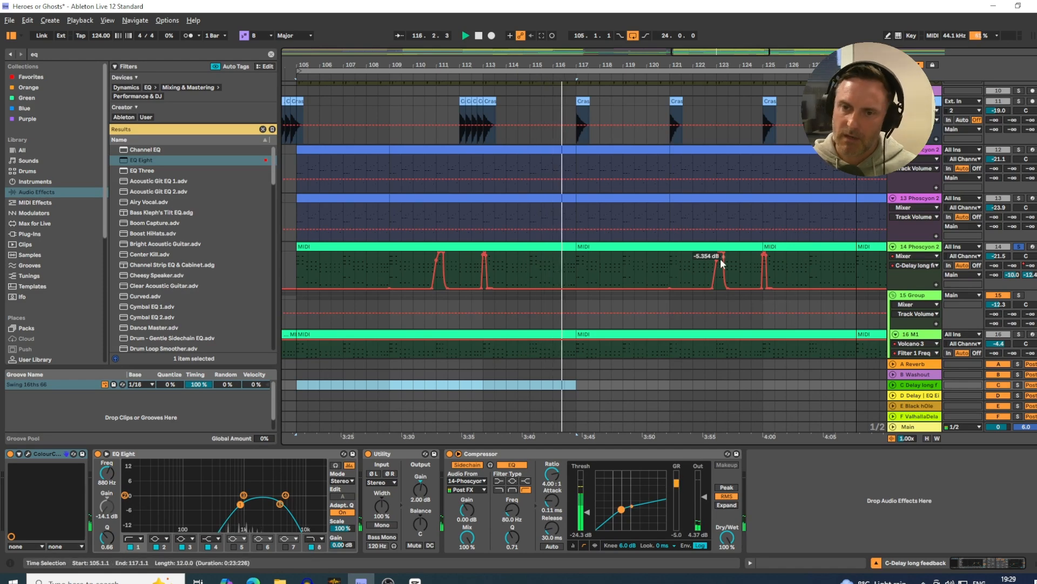
click(693, 268)
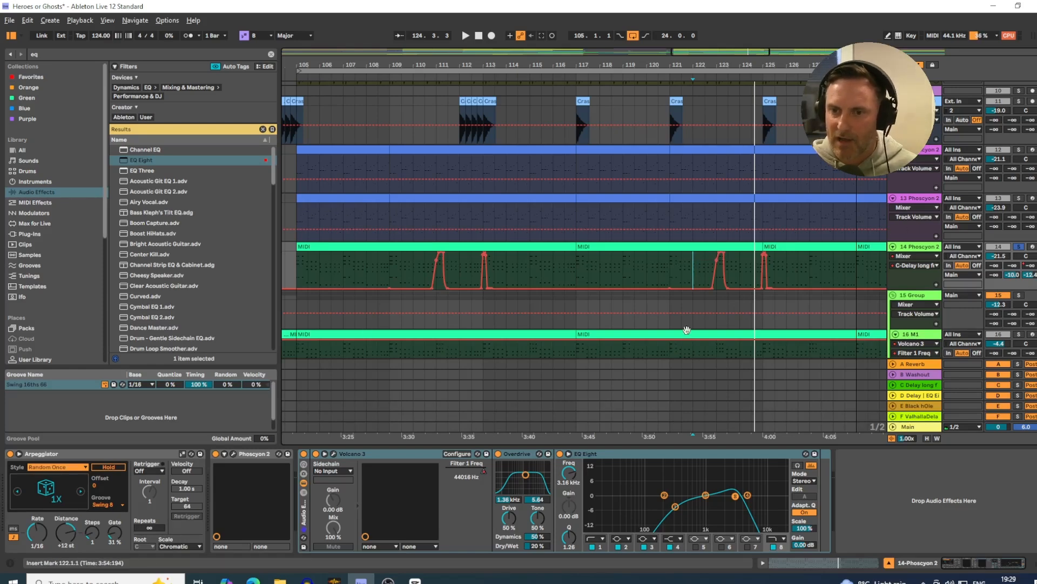
Open the ColourCopy delay plug-in on the C-Delay long feedback return track to view its settings.
key(Tab)
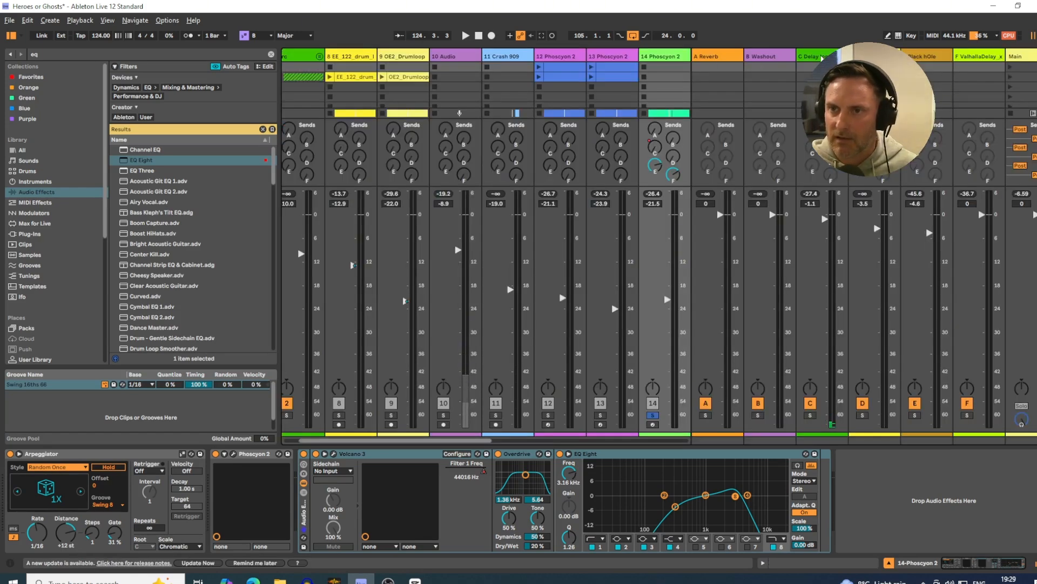
click(822, 56)
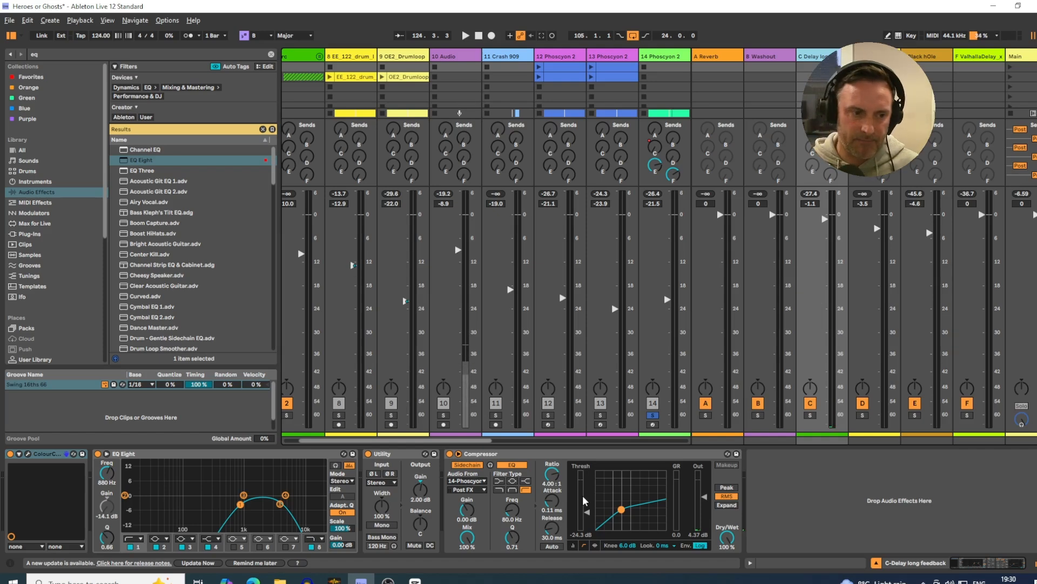
click(27, 454)
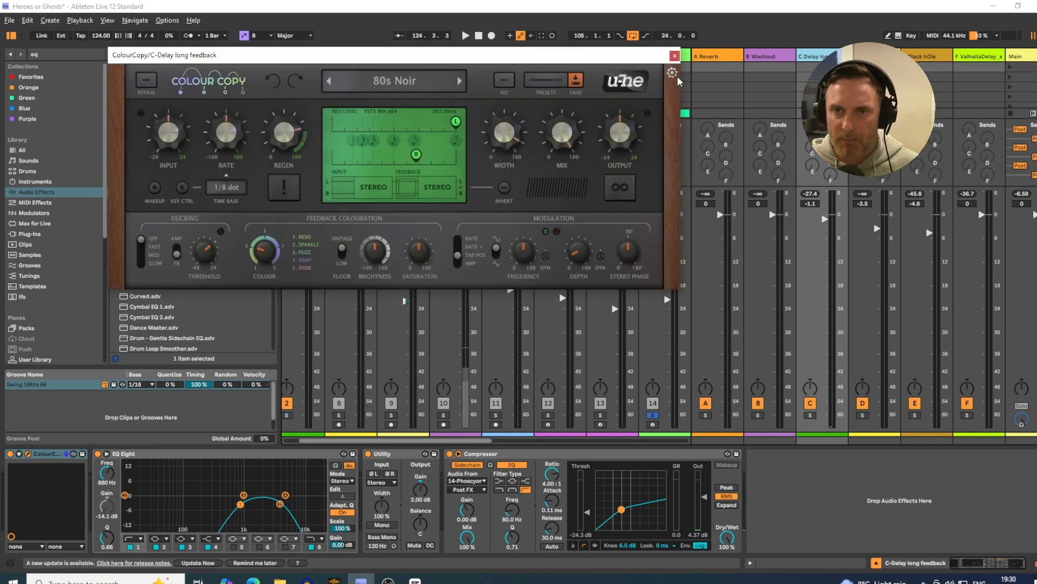
Close the delay plug-in and, in the arrangement, solo all three Phoscyon 2 tracks together, playing from bar 105.
click(675, 56)
key(Tab)
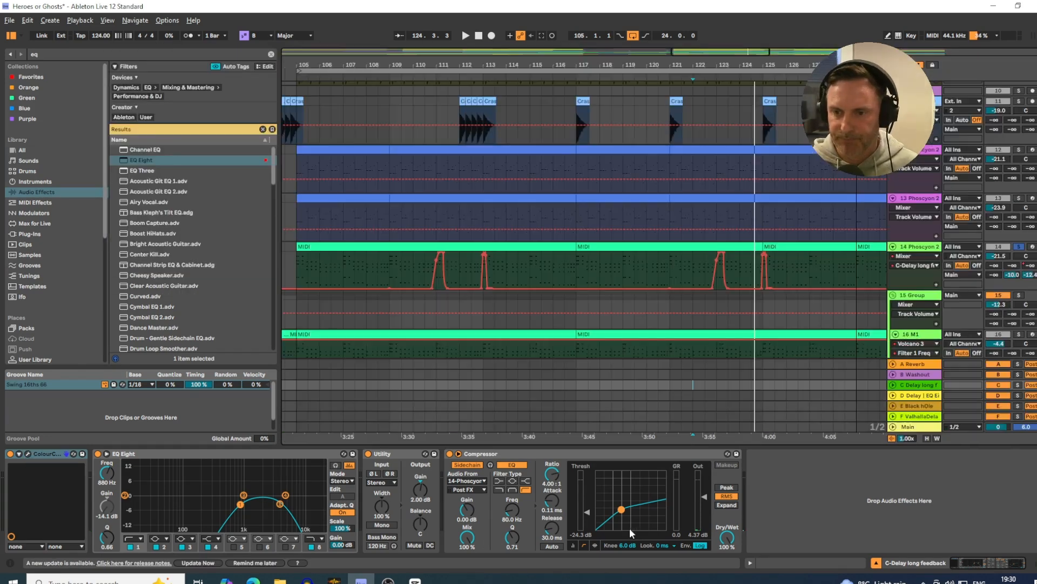
ctrl+click(1019, 198)
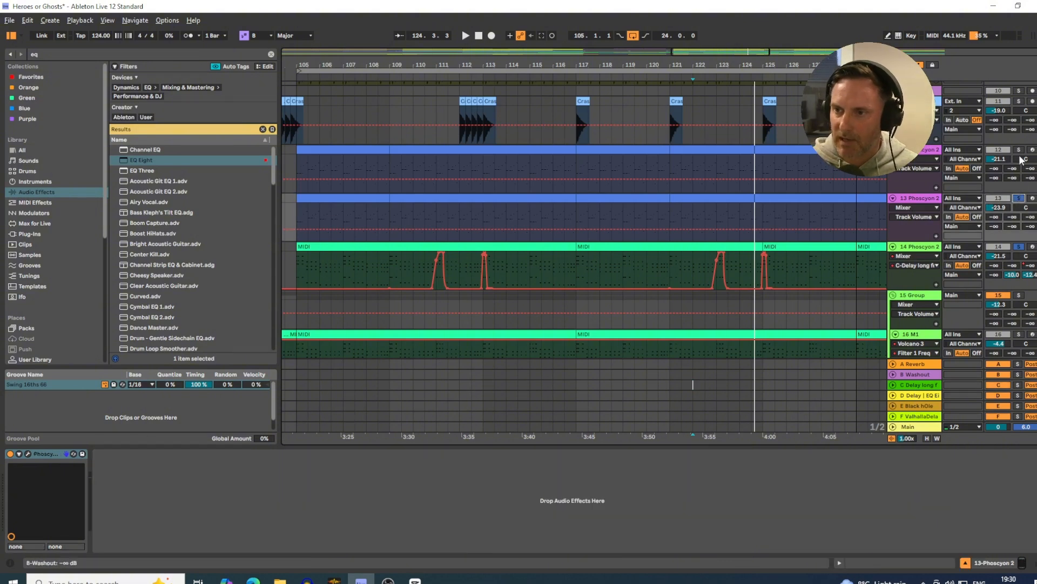
ctrl+click(1019, 149)
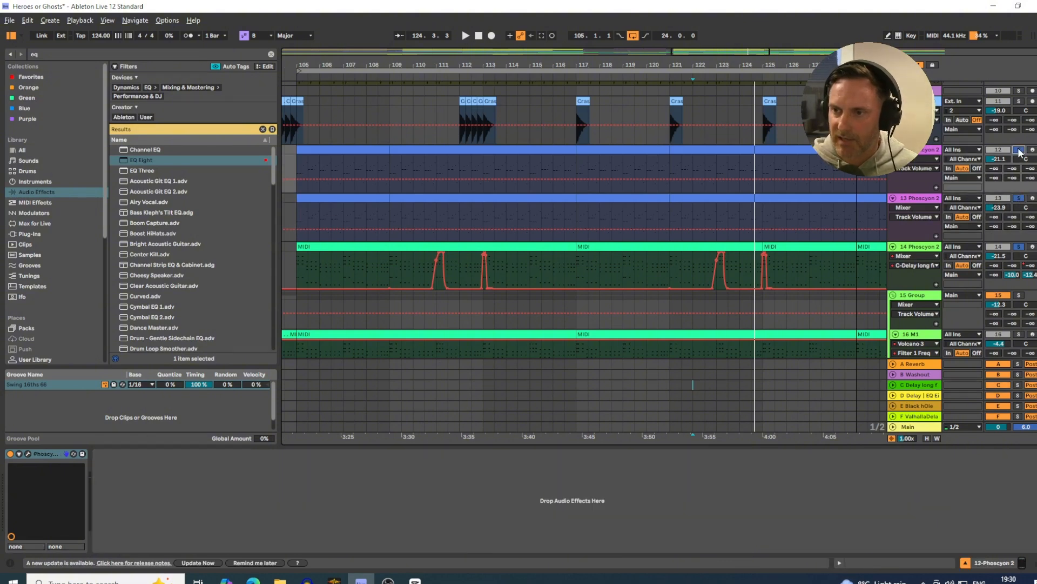
click(299, 263)
key(space)
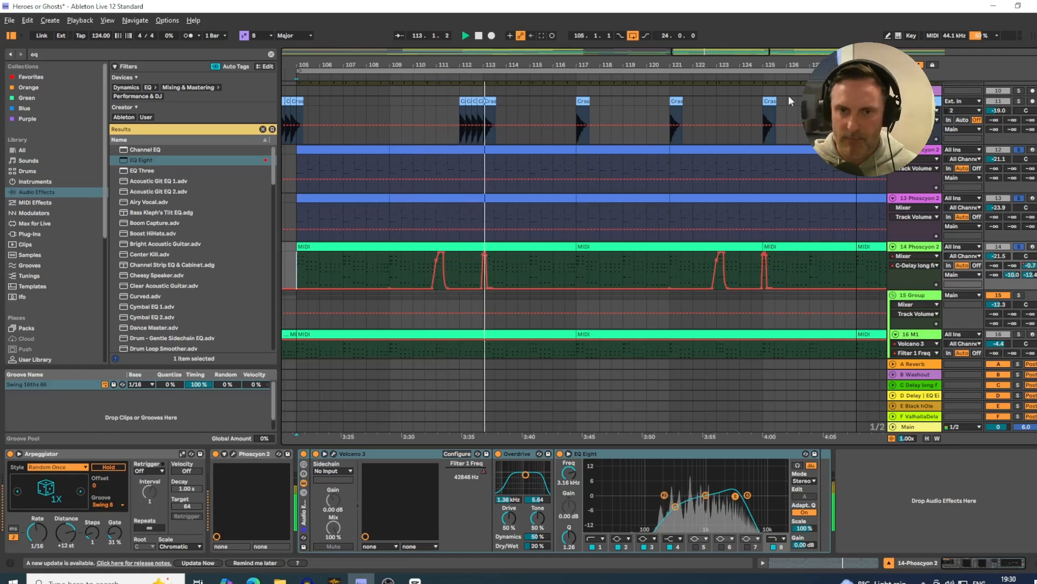
Add the Crash 909 track, both drum loop tracks and the Perc group to the solo during playback.
scroll(1010, 132, up, 1)
click(1015, 133)
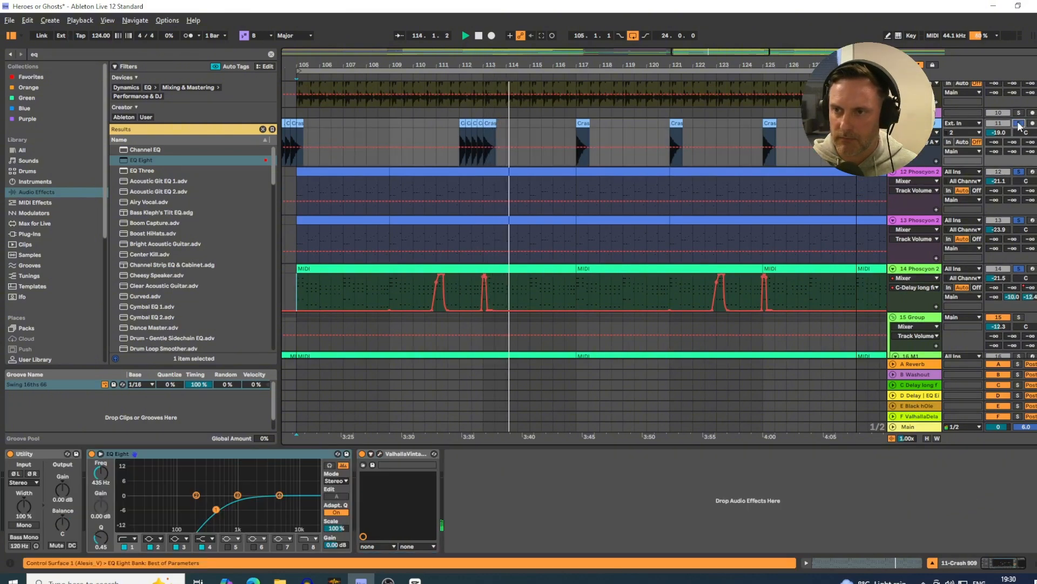
scroll(1015, 134, up, 4)
scroll(1013, 148, up, 2)
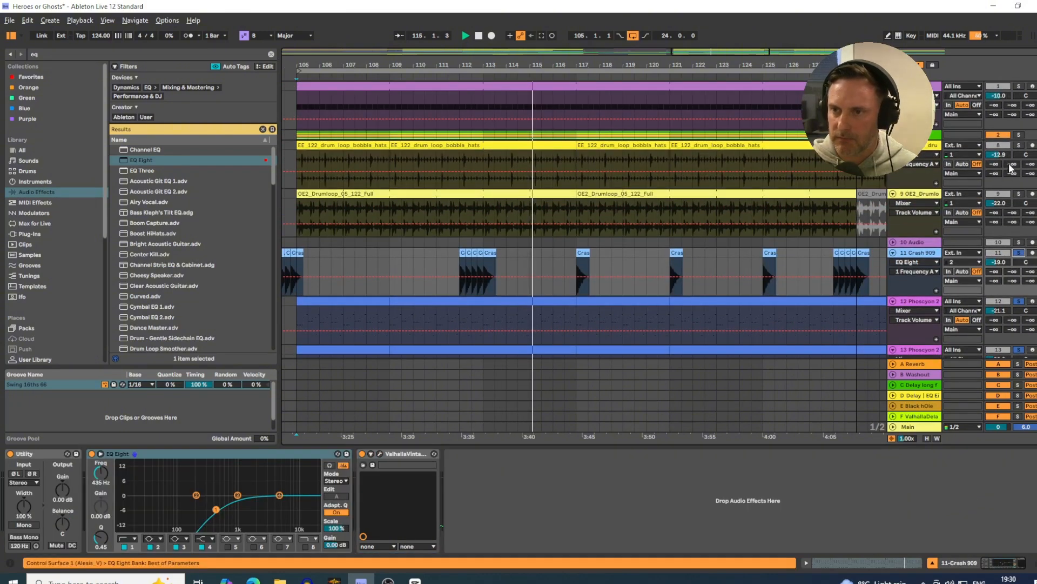
click(1016, 152)
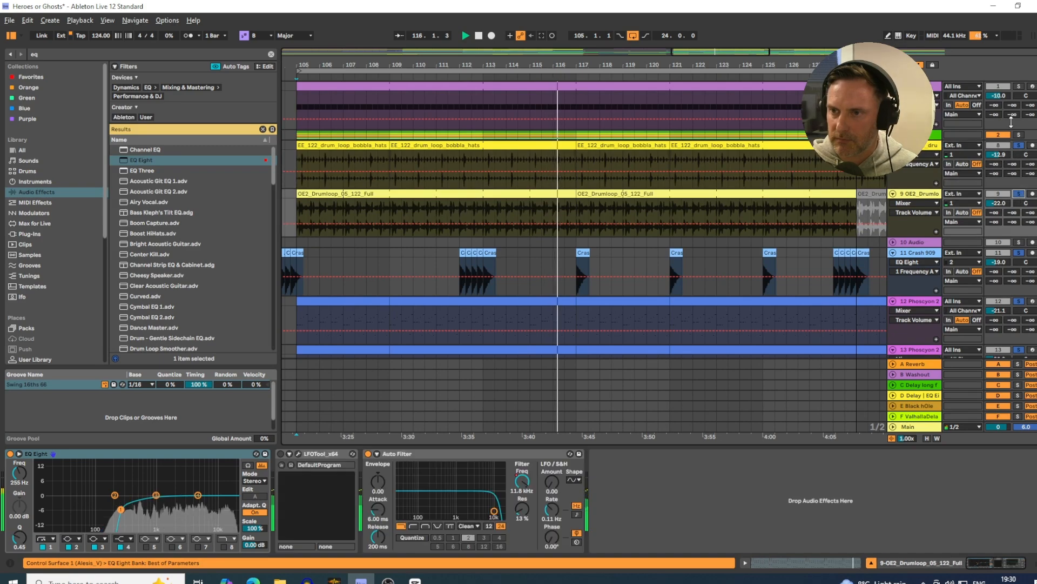
click(1017, 135)
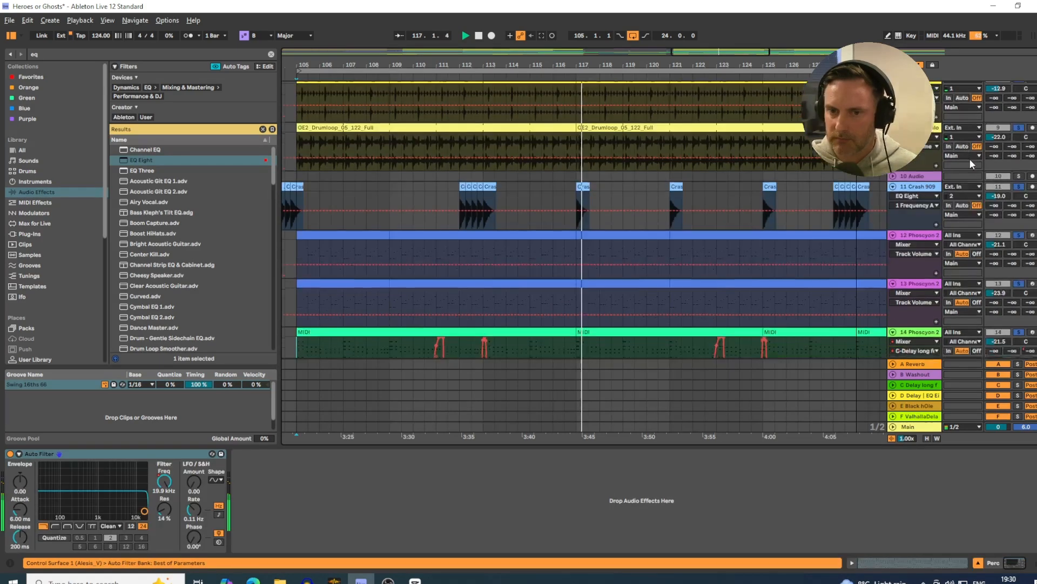
Add the Drumrack kick track to the soloed tracks and listen to it together with the acid lines.
scroll(970, 159, down, 4)
scroll(968, 156, up, 4)
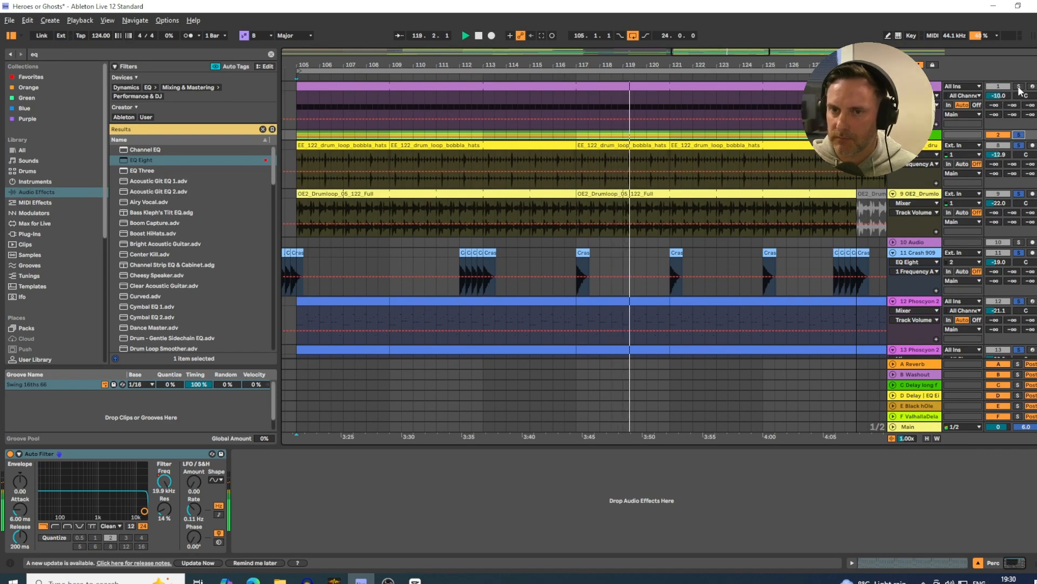
scroll(893, 184, down, 3)
scroll(893, 184, up, 3)
scroll(893, 184, down, 5)
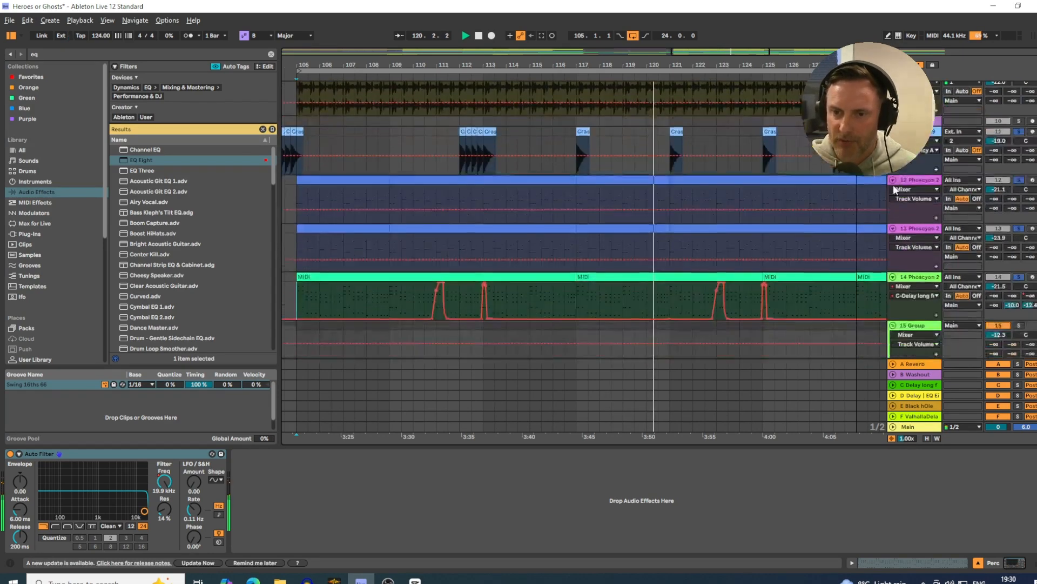
scroll(893, 184, up, 5)
click(1019, 86)
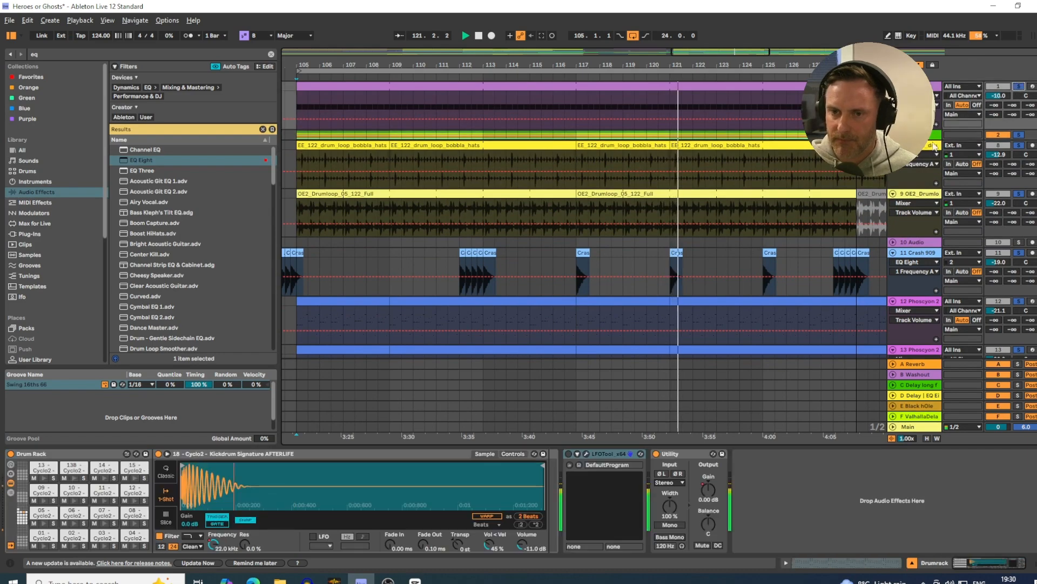
scroll(933, 145, down, 4)
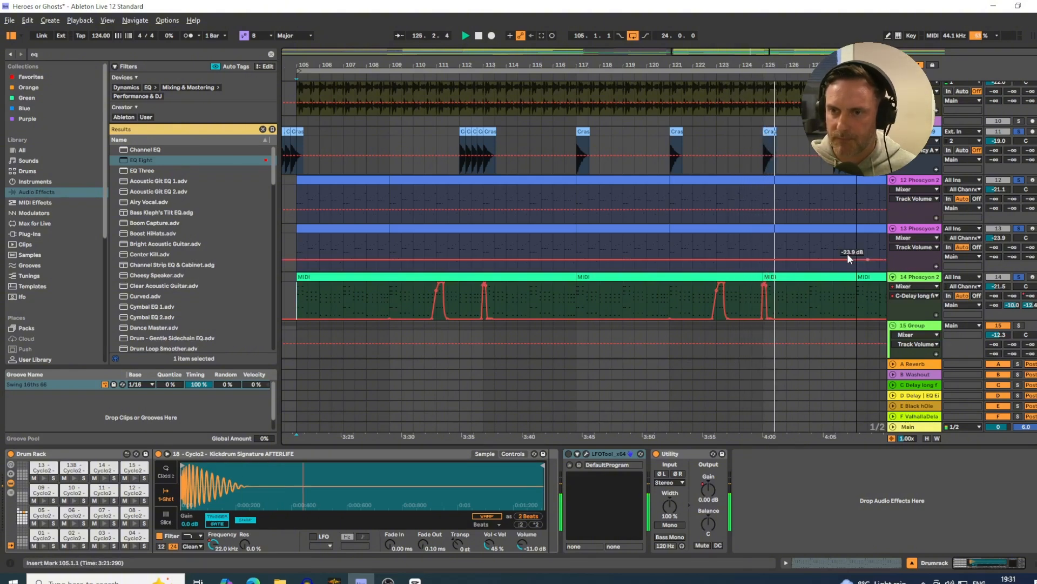
Group the three Phoscyon 2 tracks, name the group Acid and collapse it.
drag(526, 65, 544, 43)
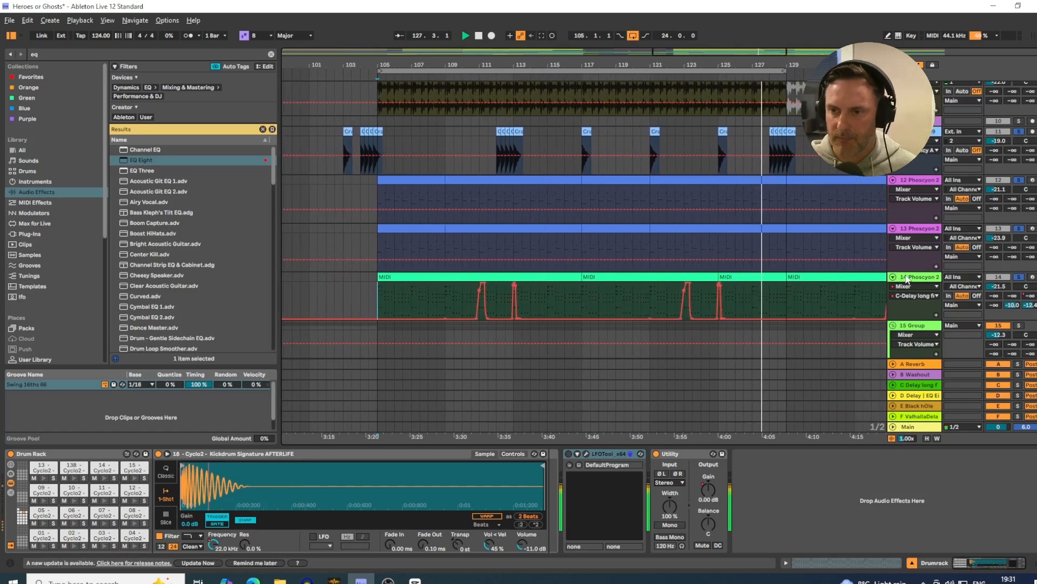
click(907, 279)
click(916, 179)
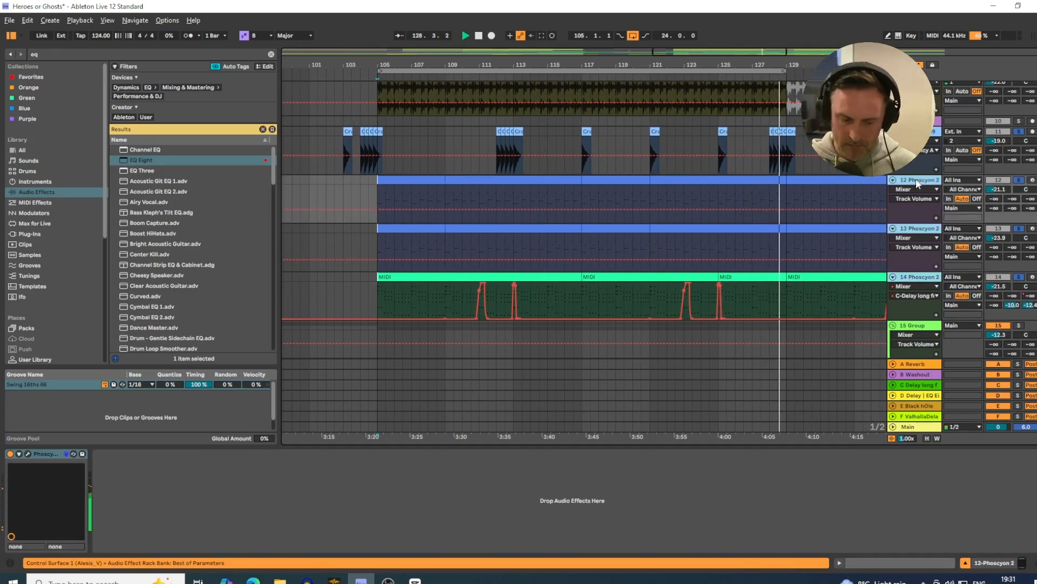
key(ctrl+g)
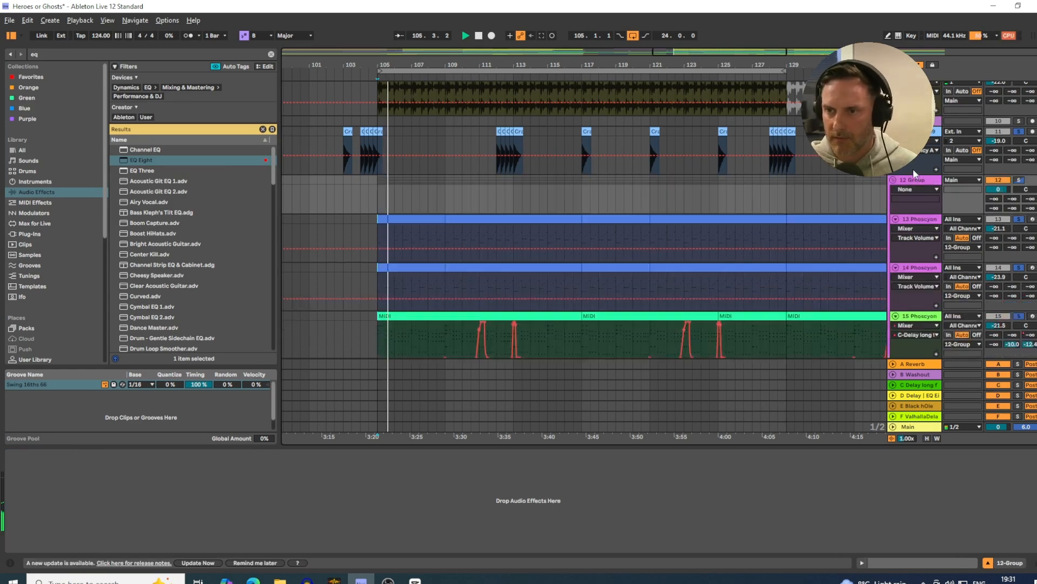
click(913, 180)
key(ctrl+r)
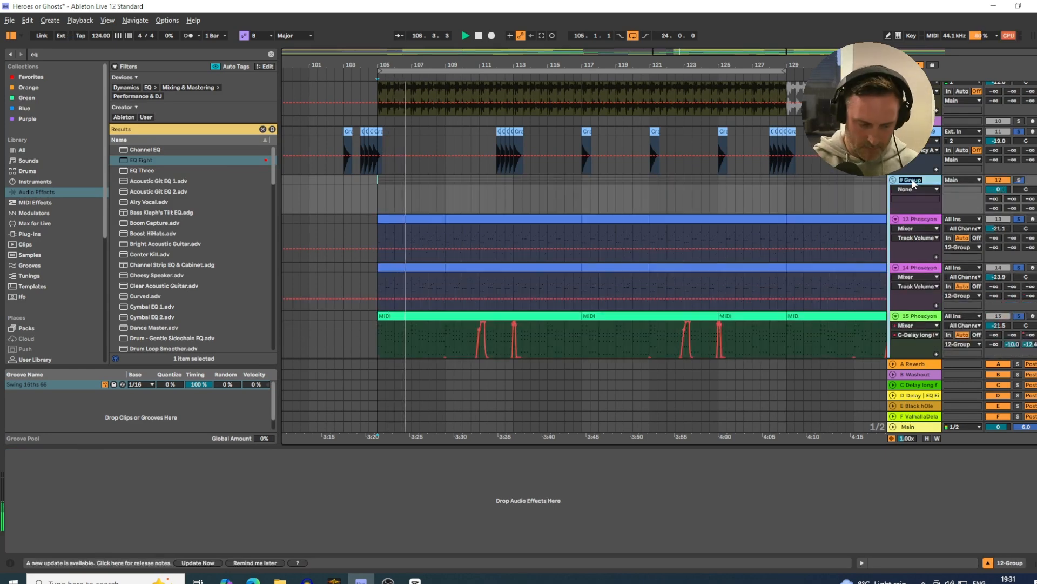
text(Acid)
key(Return)
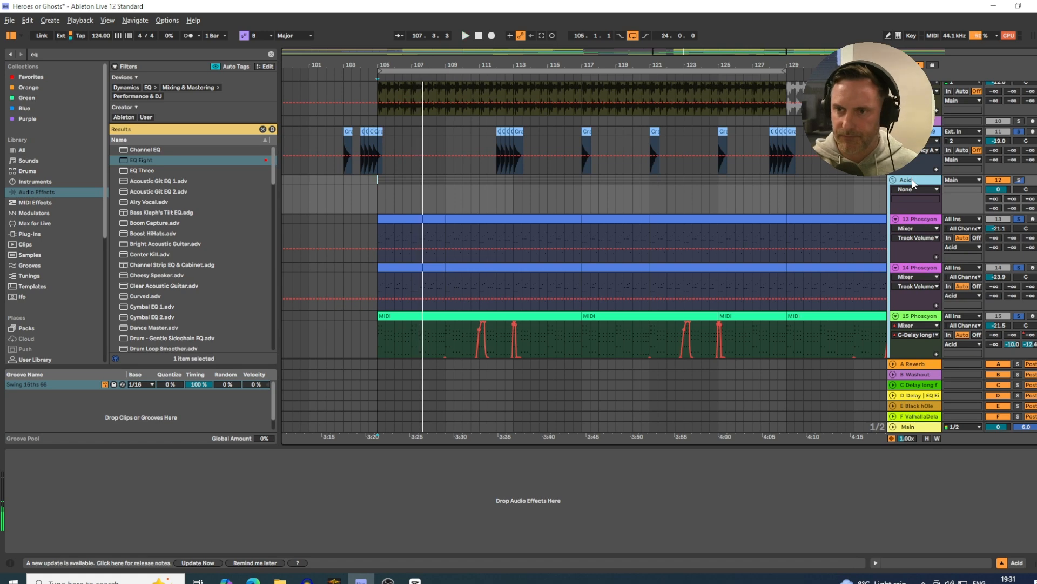
click(893, 180)
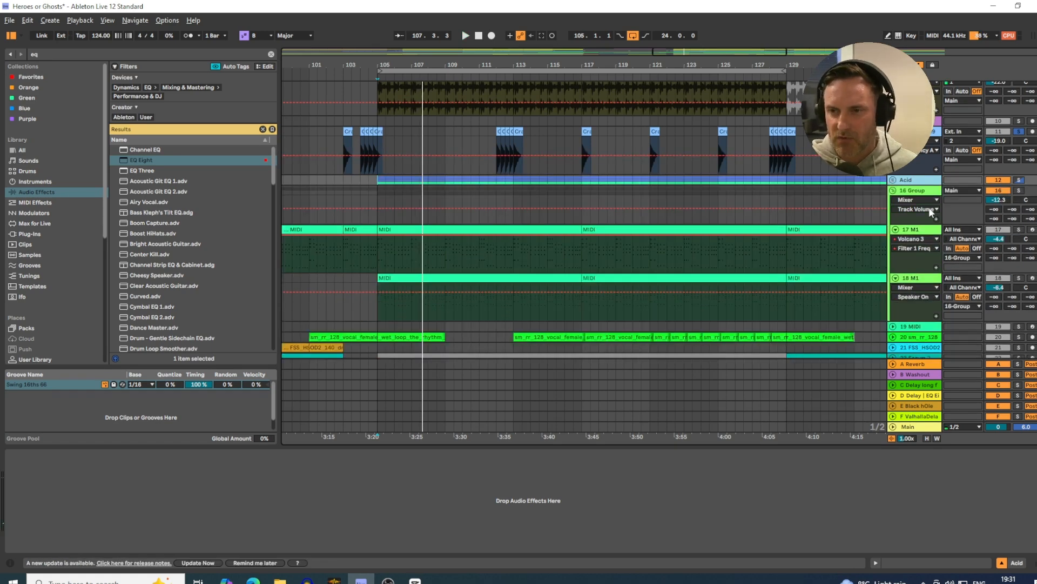
Move the collapsed group 24 up between the Crash 909 track and the Acid group and rename it Bass.
scroll(859, 200, down, 5)
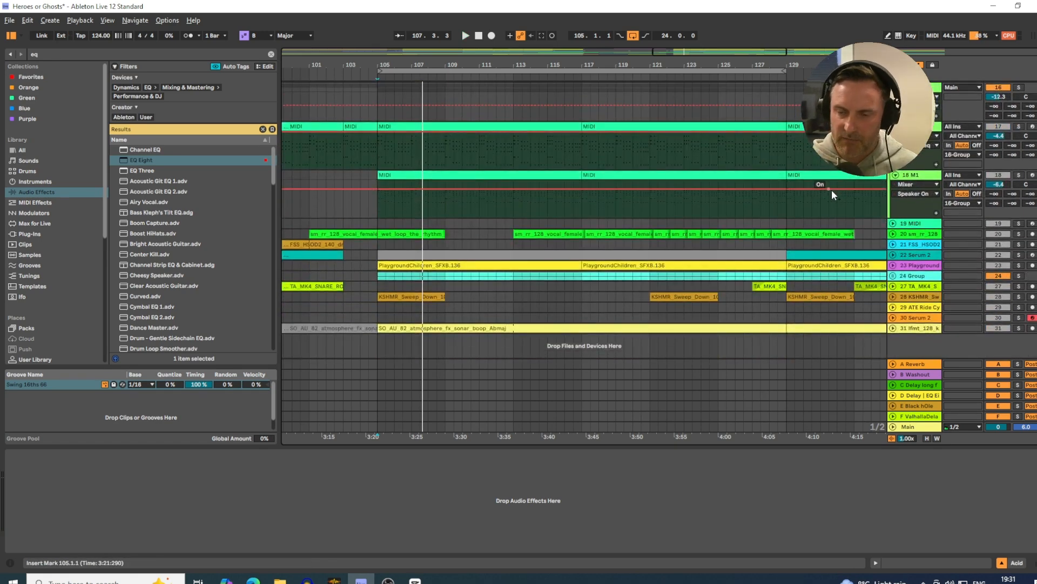
scroll(831, 188, up, 2)
scroll(843, 194, down, 2)
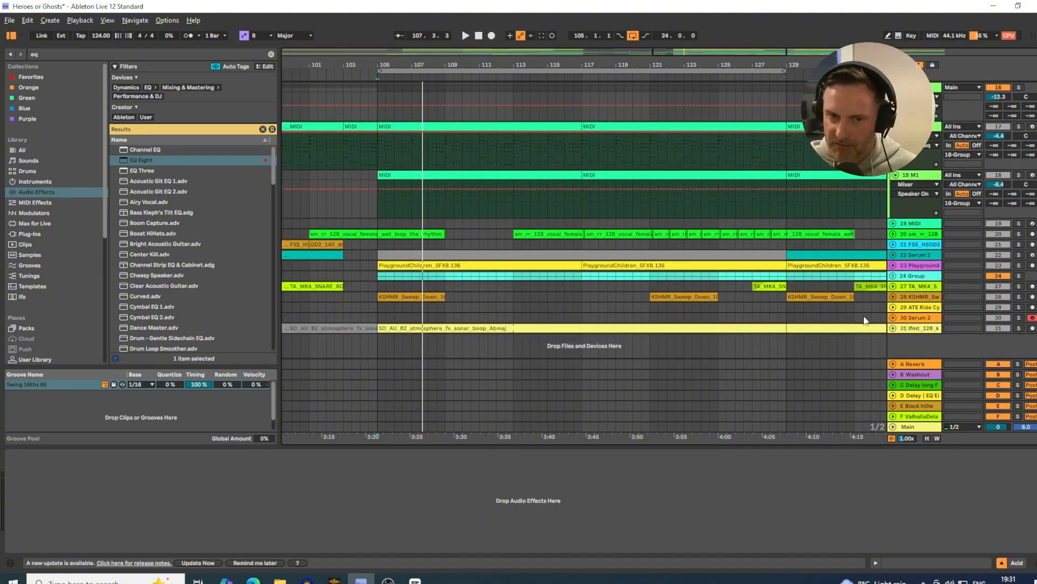
click(913, 276)
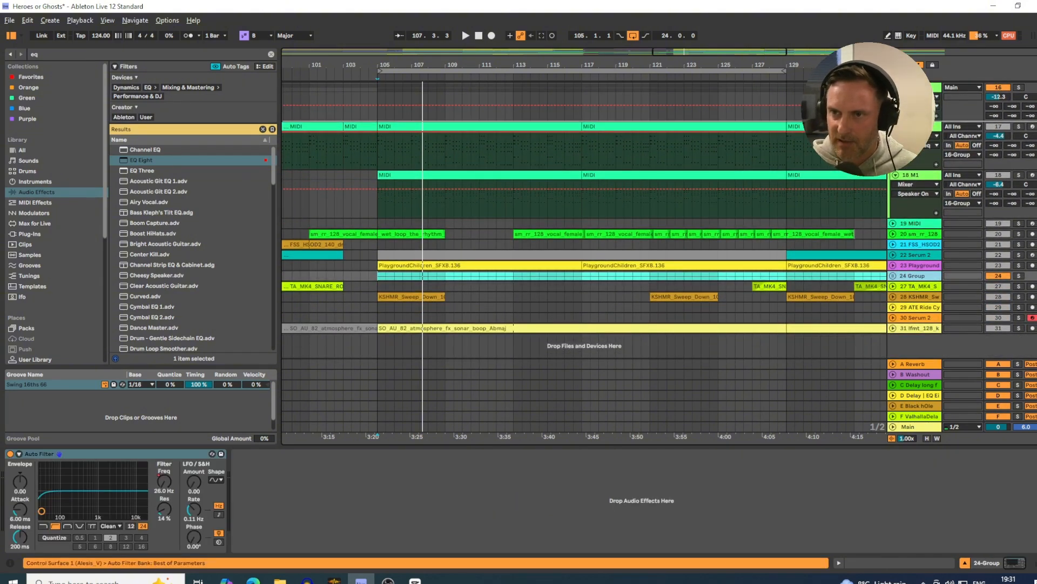
scroll(659, 219, up, 8)
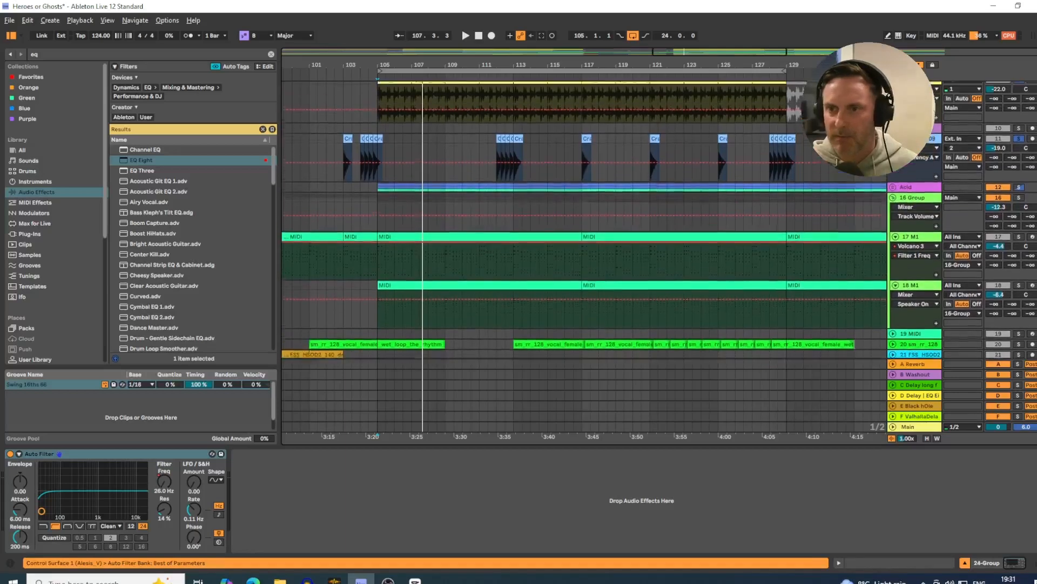
scroll(584, 216, up, 6)
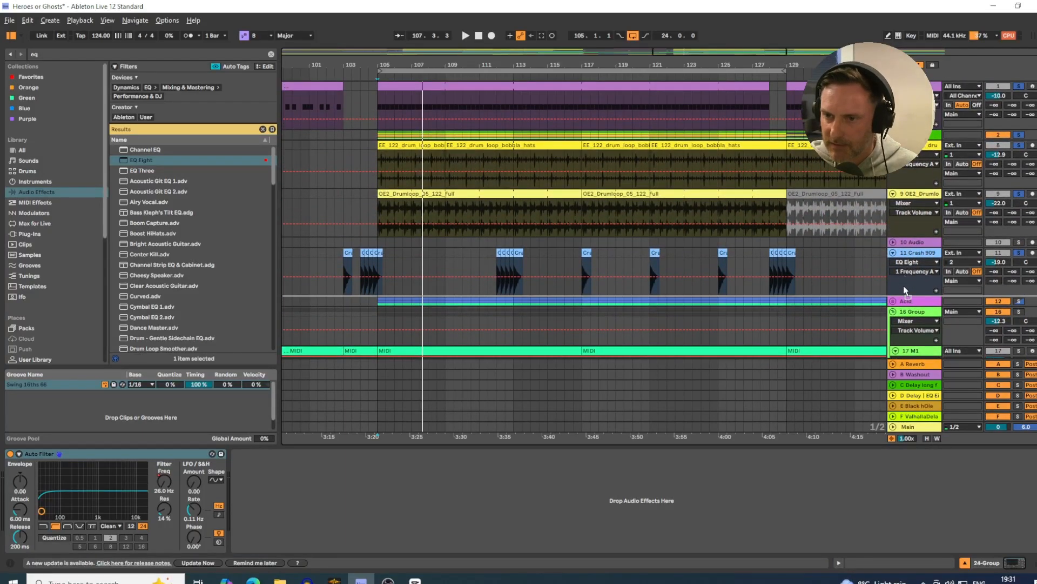
scroll(912, 263, down, 2)
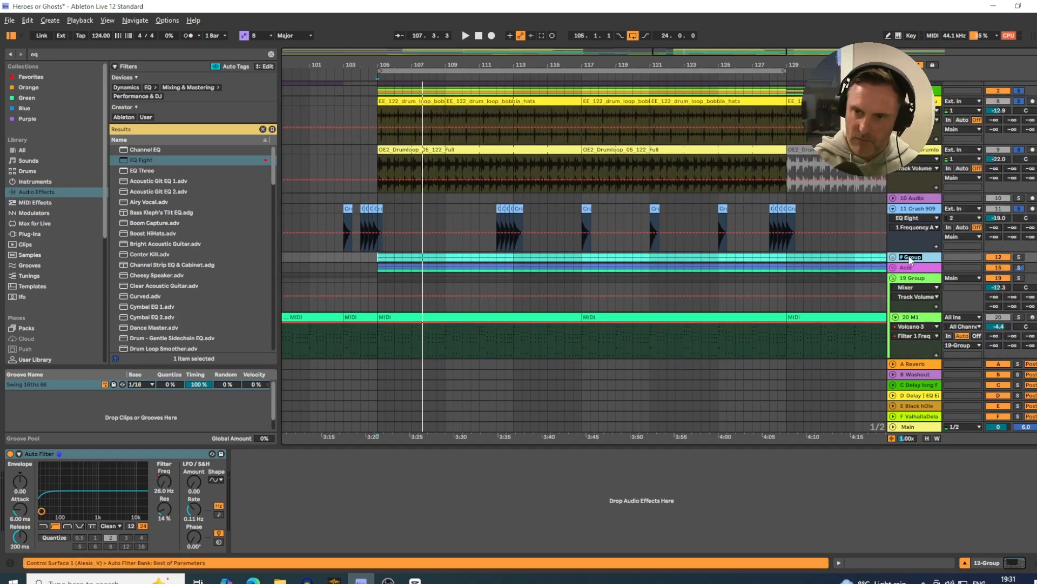
key(ctrl+r)
text(Bass)
key(Return)
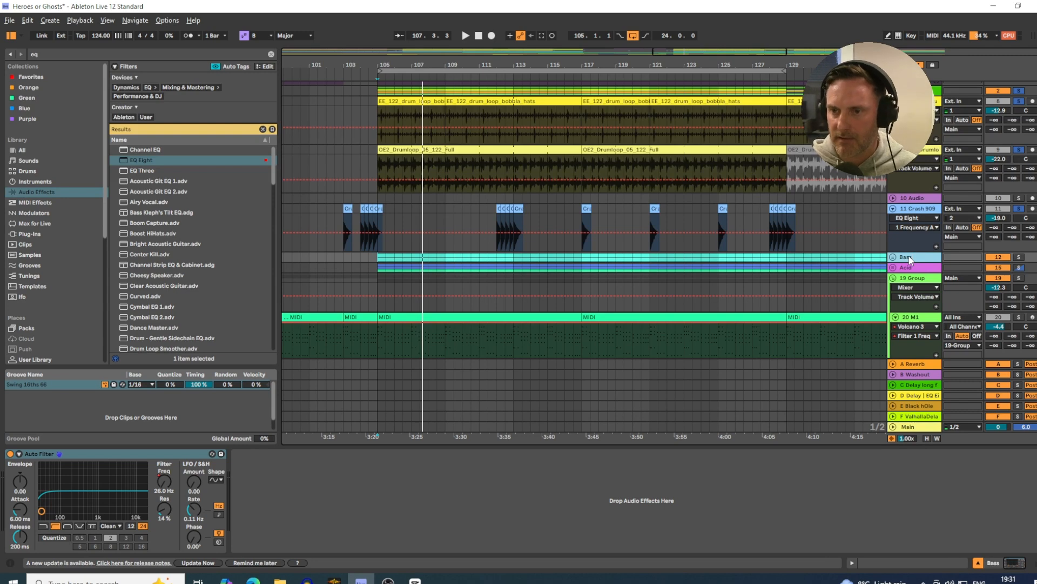
Solo only the first Serum 2 track inside the expanded Bass group and open its first Main Bass 6 Midi clip.
click(893, 257)
scroll(894, 254, down, 5)
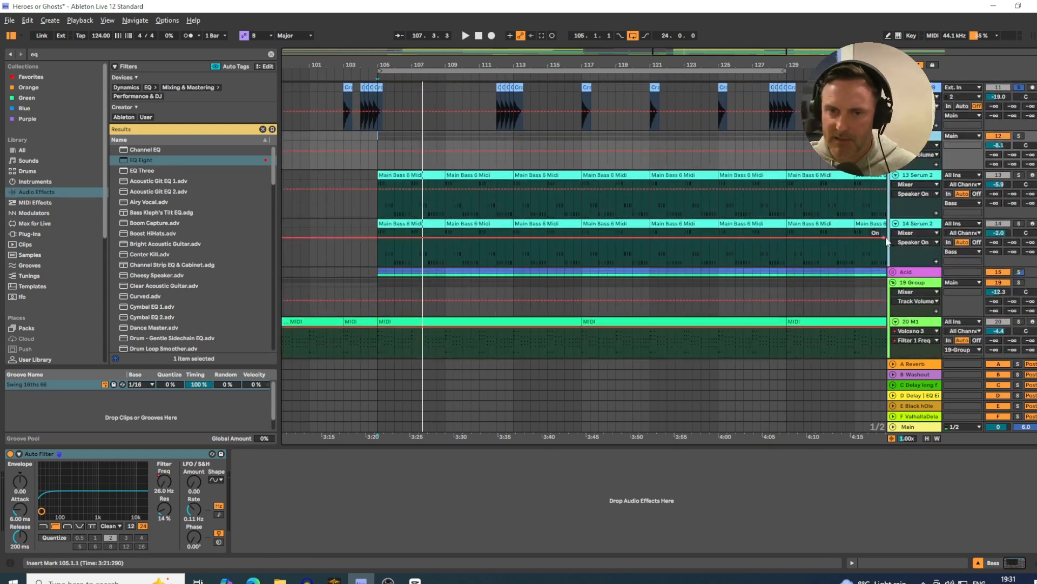
click(1020, 176)
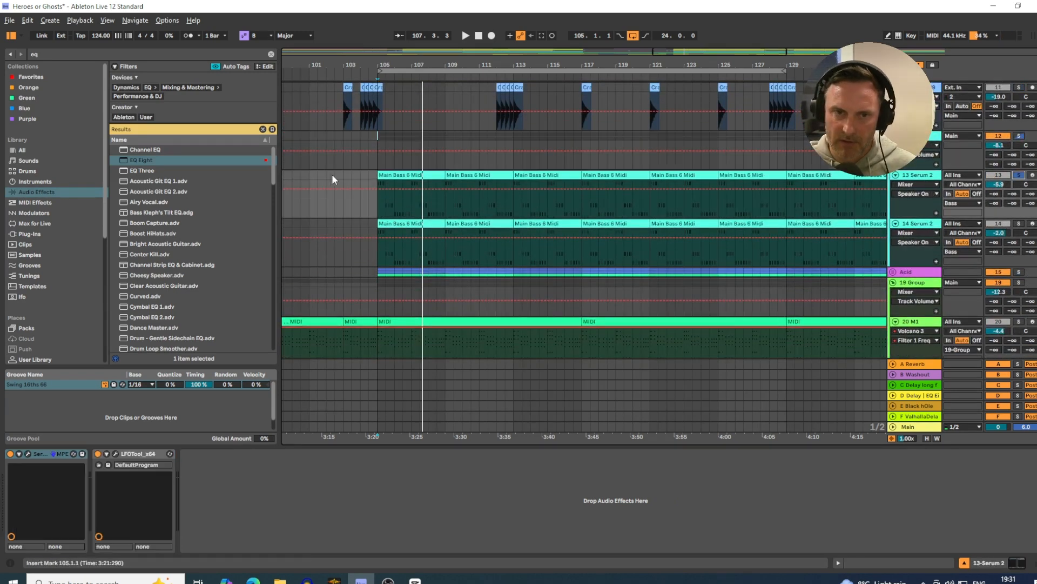
double_click(391, 173)
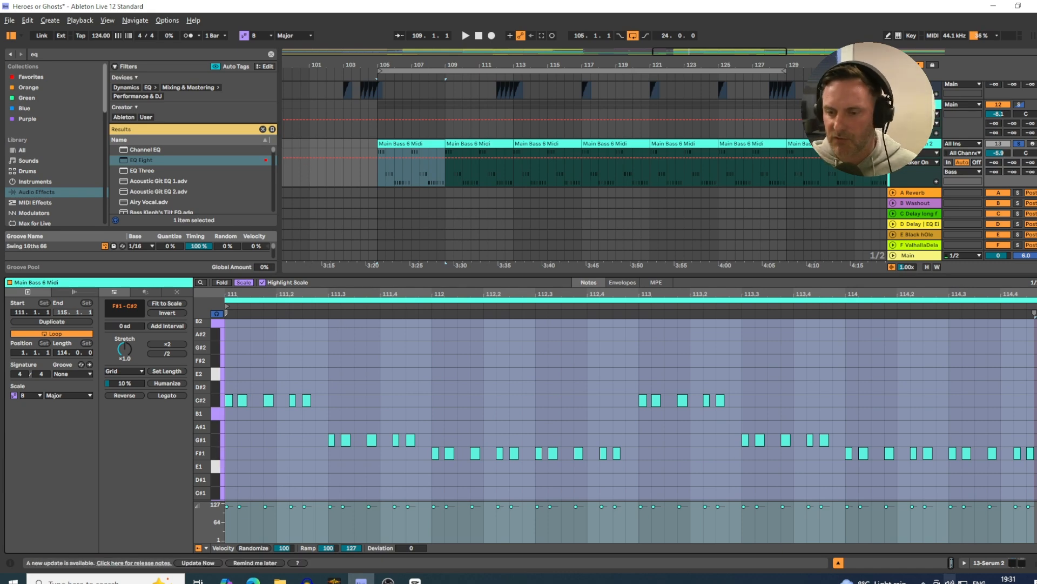
Examine the soloed bass track's Serum 2 patch and its S1 Presets bank list, leaving the patch as is and closing the plug-in.
click(988, 563)
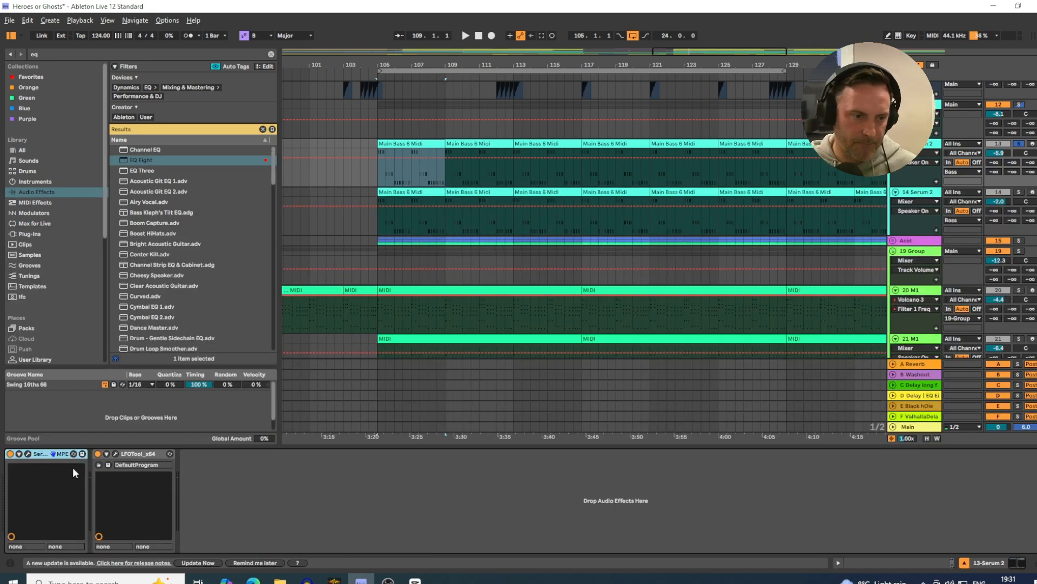
click(63, 452)
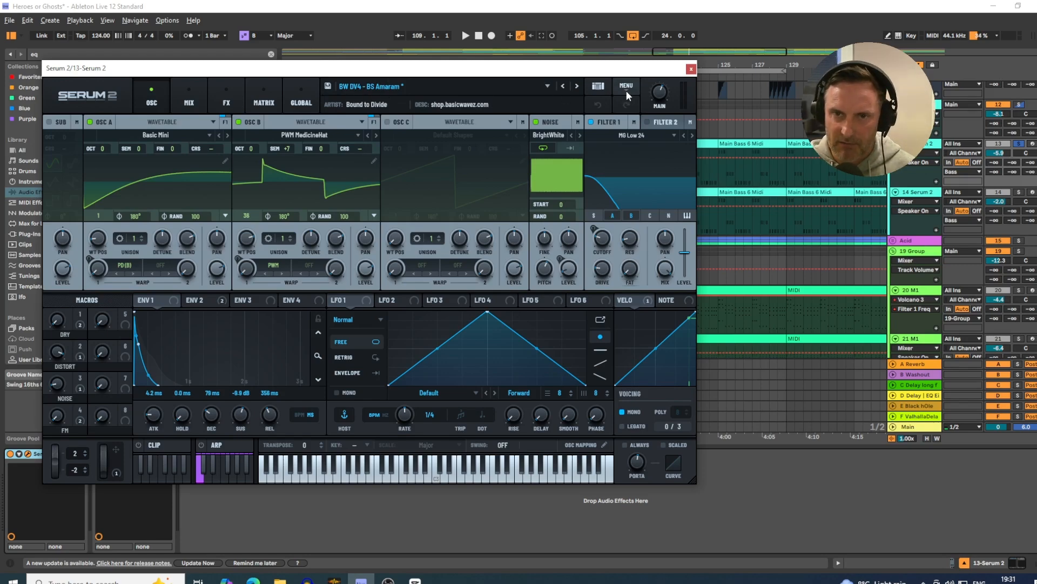
click(599, 88)
click(599, 88)
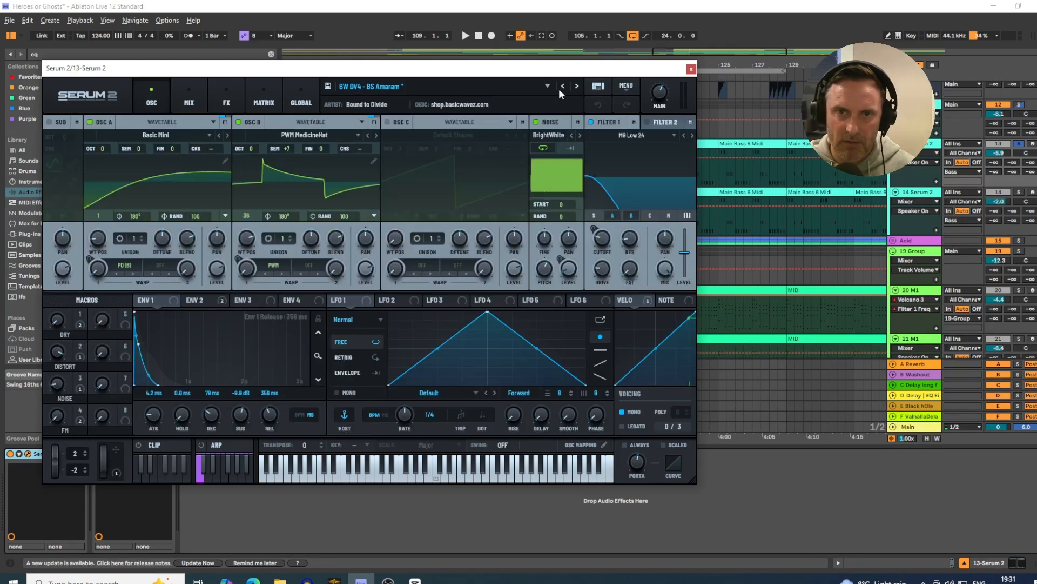
click(553, 89)
mouse_move(381, 114)
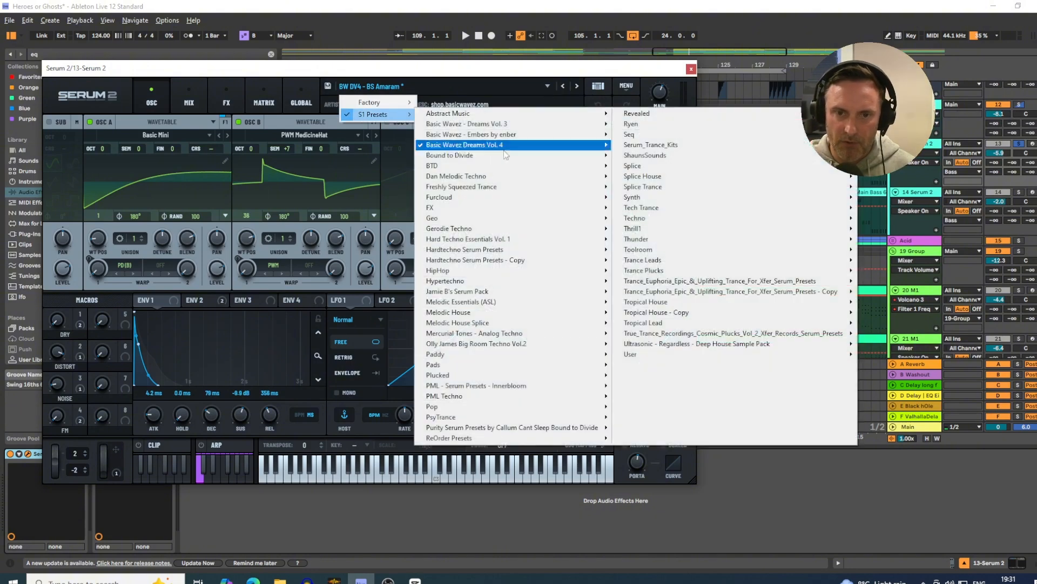
click(645, 3)
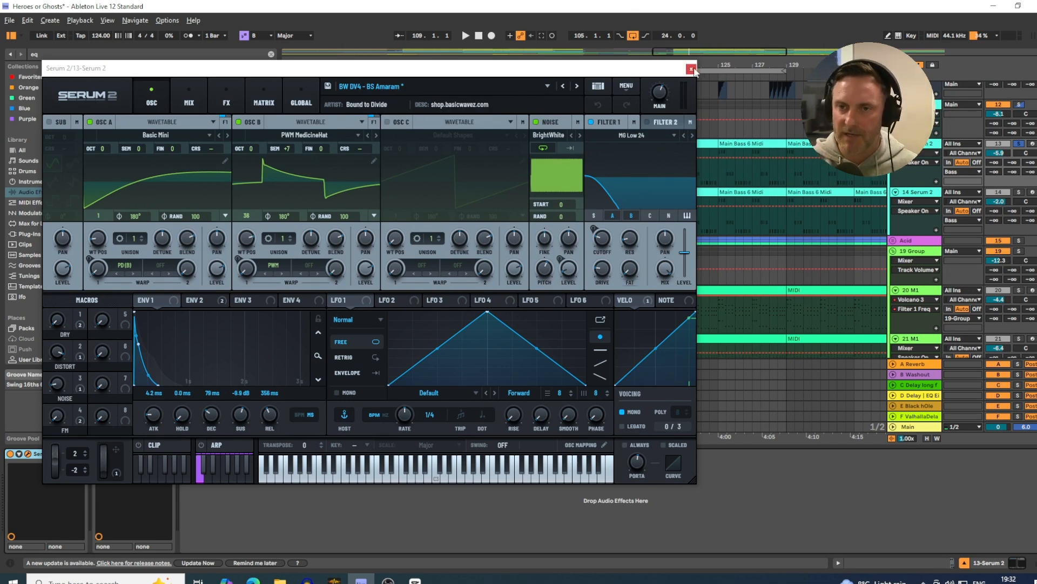
click(691, 69)
Play the soloed Serum 2 bass track from its first clip at bar 105.
click(399, 168)
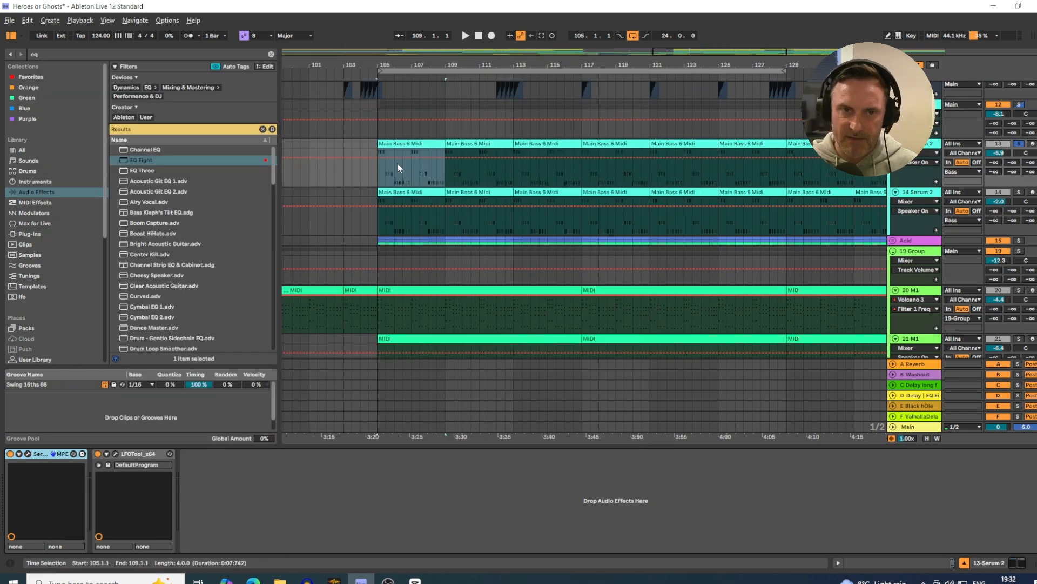
key(space)
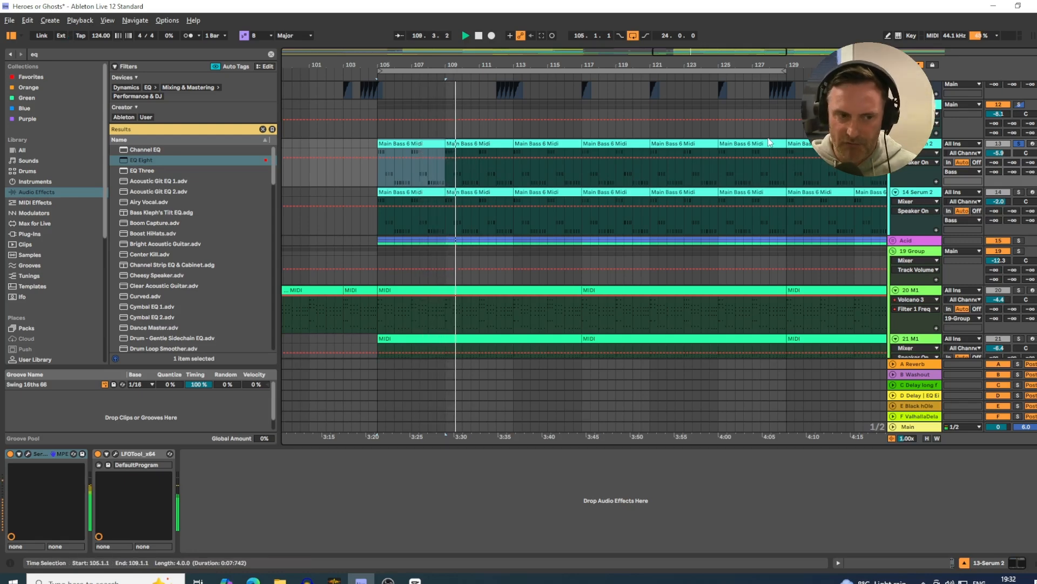
Select the Bass group and stop playback, and replay the soloed first Serum 2 bass track from bar 105.
key(Up)
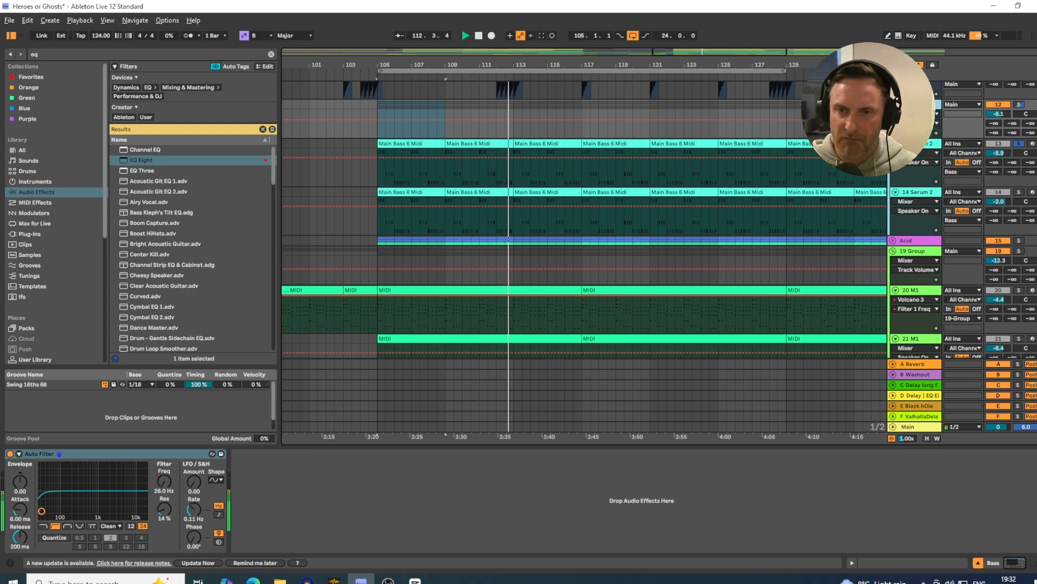
key(space)
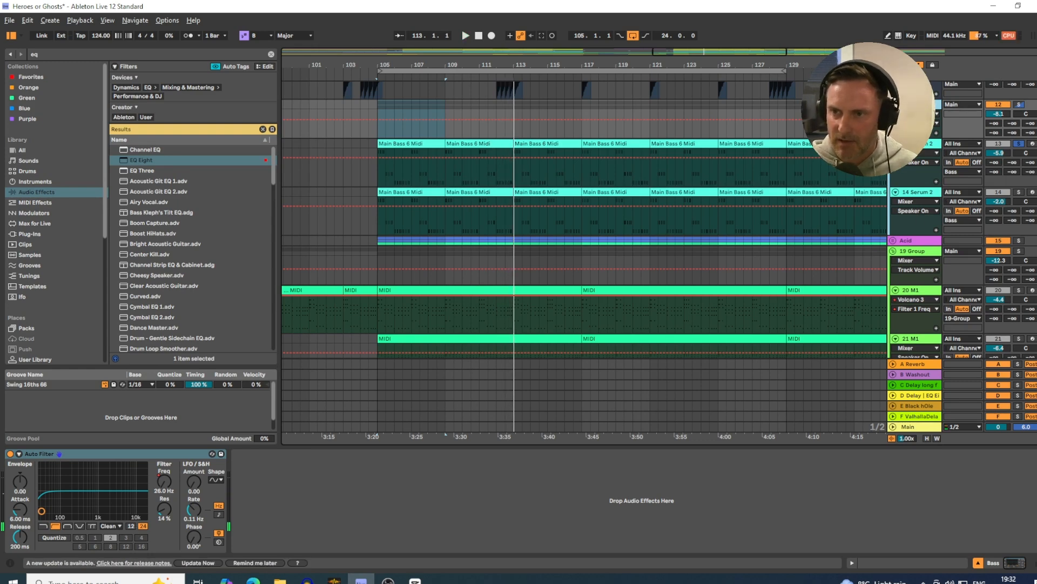
key(Down)
key(space)
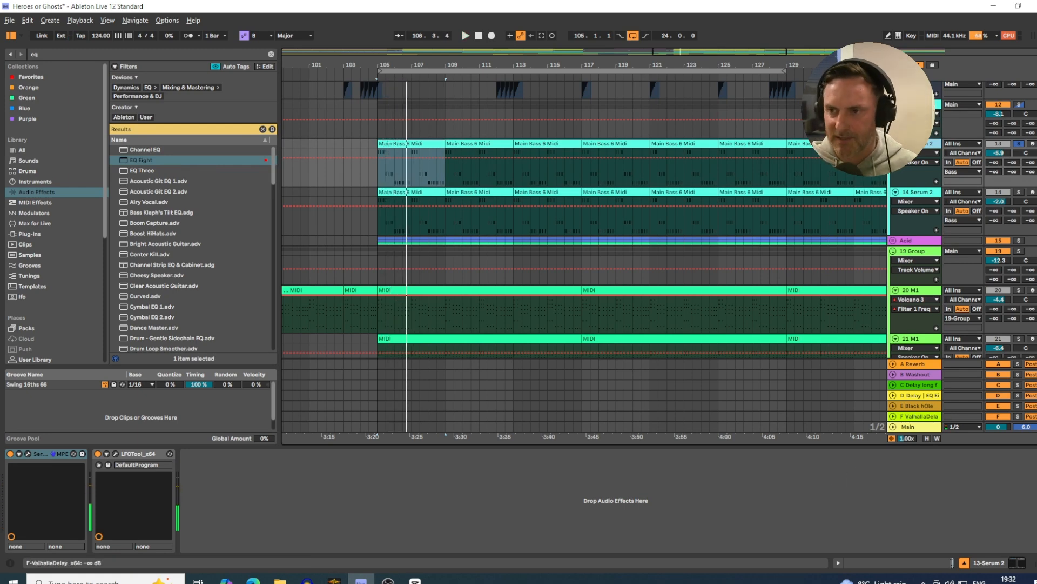
Solo only the second Serum 2 bass track and play it while viewing its LFOTool curve, closing the plug-in.
click(921, 213)
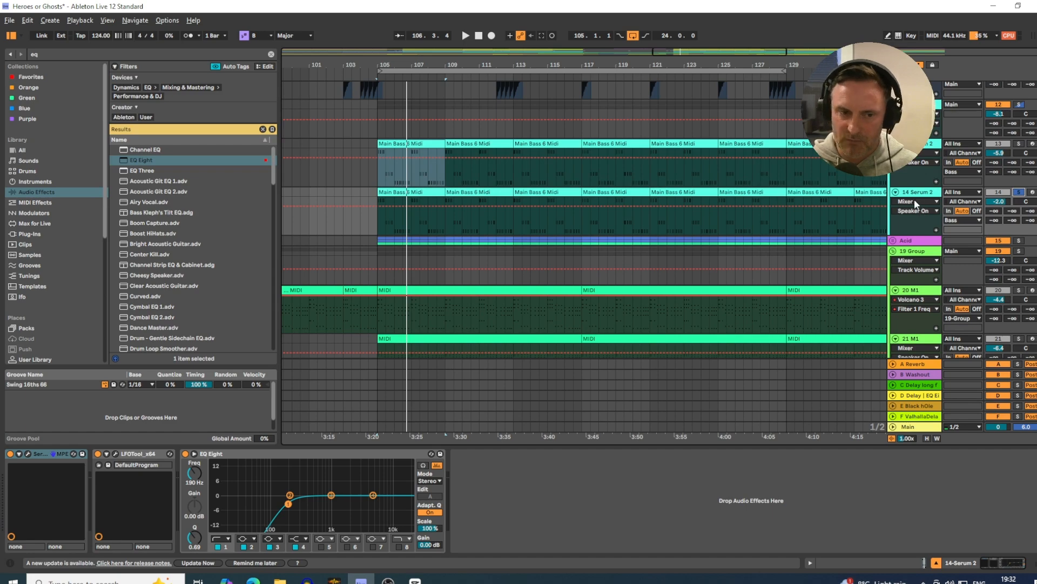
click(913, 196)
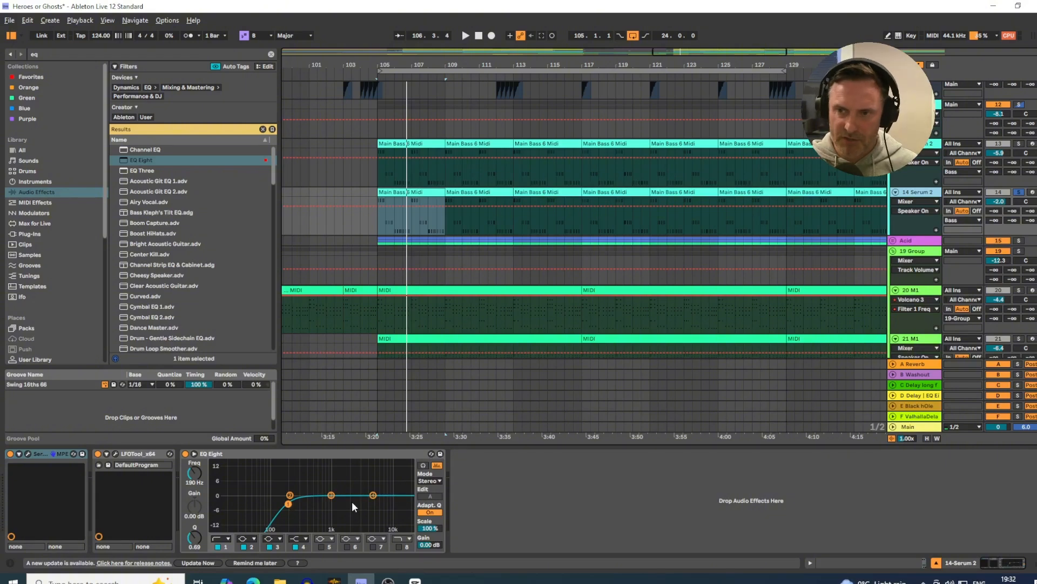
click(114, 454)
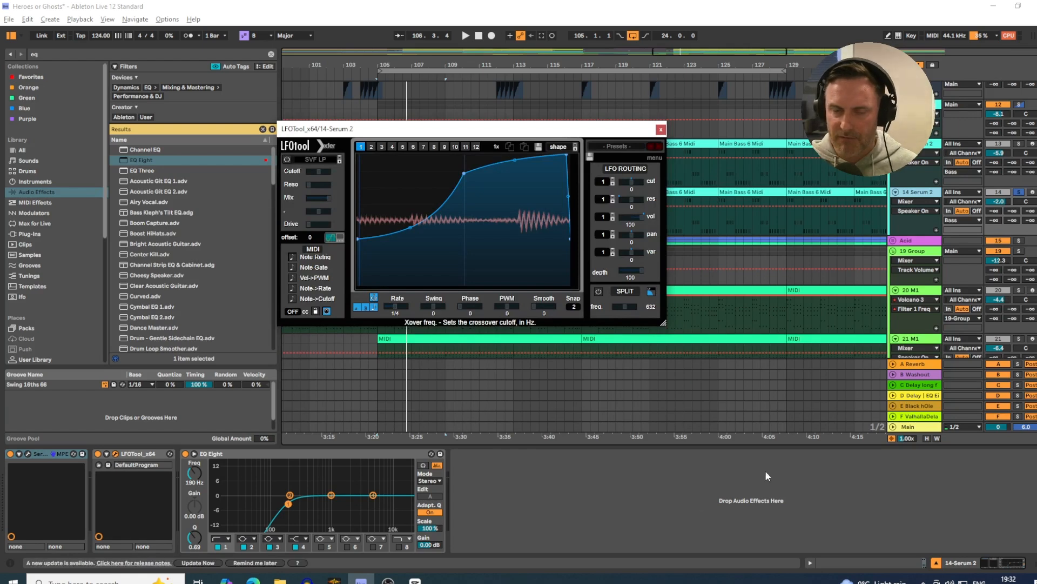
key(space)
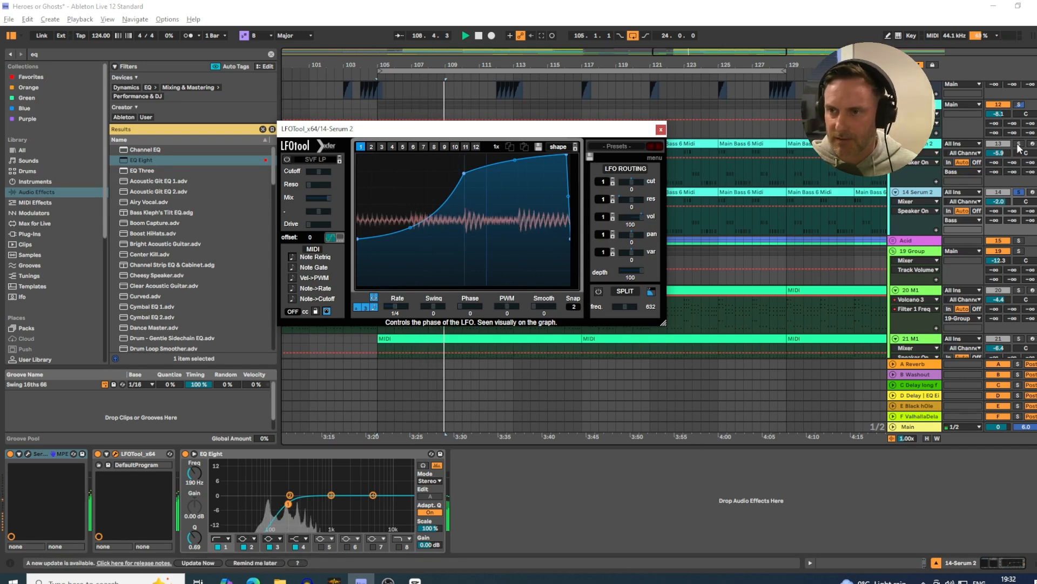
click(660, 131)
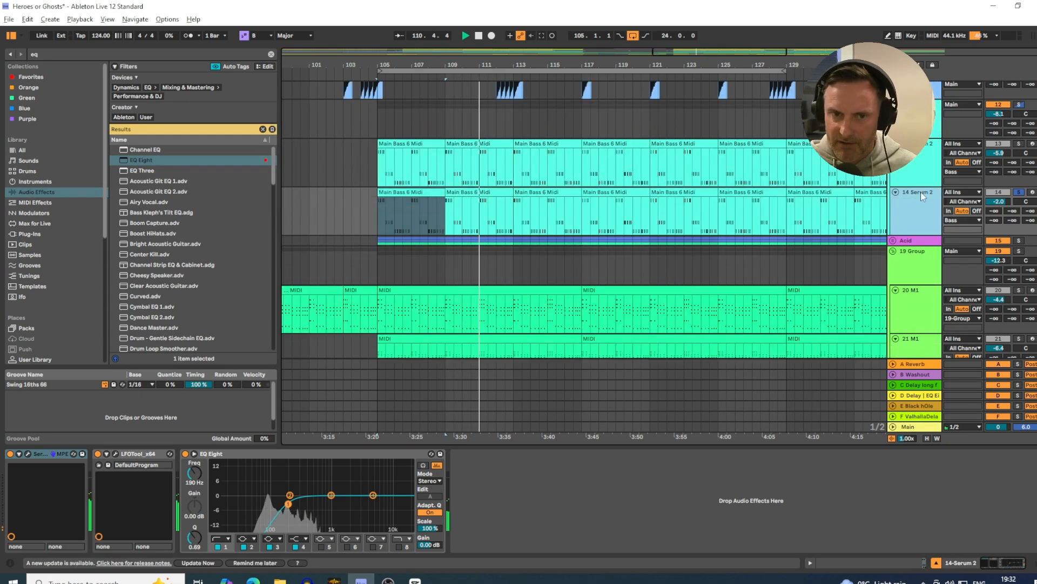
Set the second Serum 2 track's automation display to the Serum 2 device's Device On parameter.
click(918, 201)
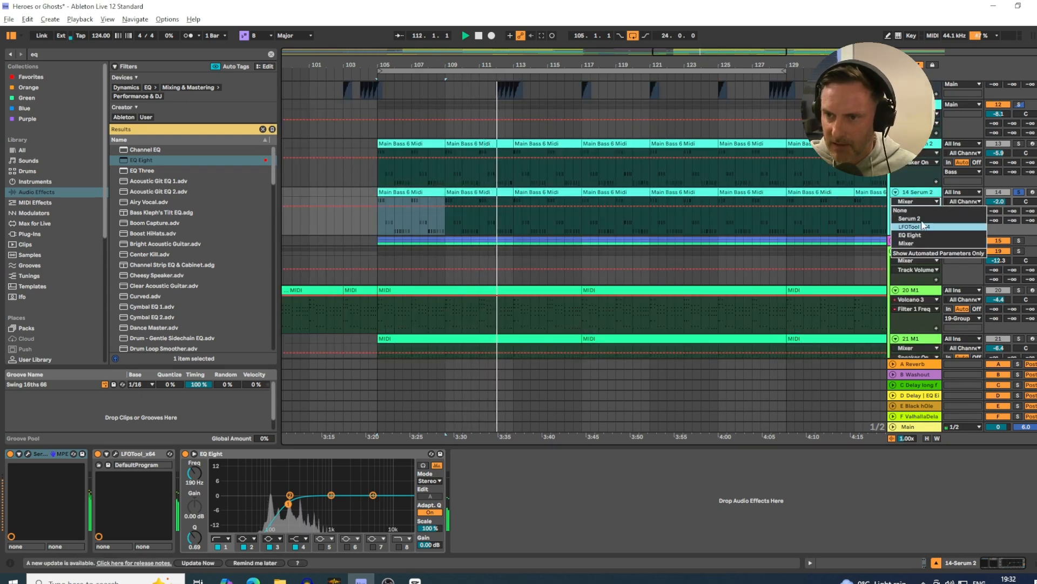
click(913, 218)
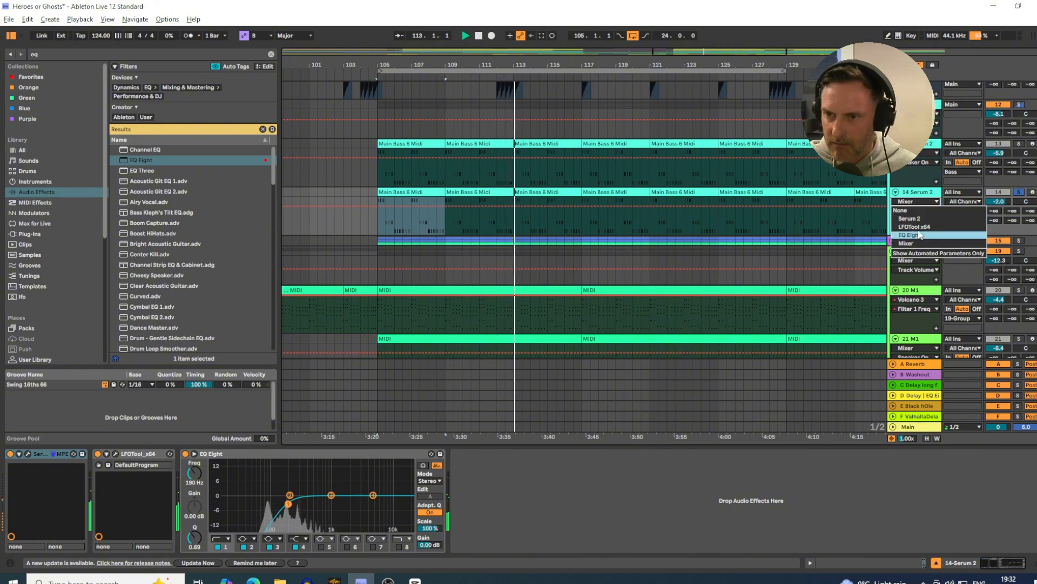
click(917, 211)
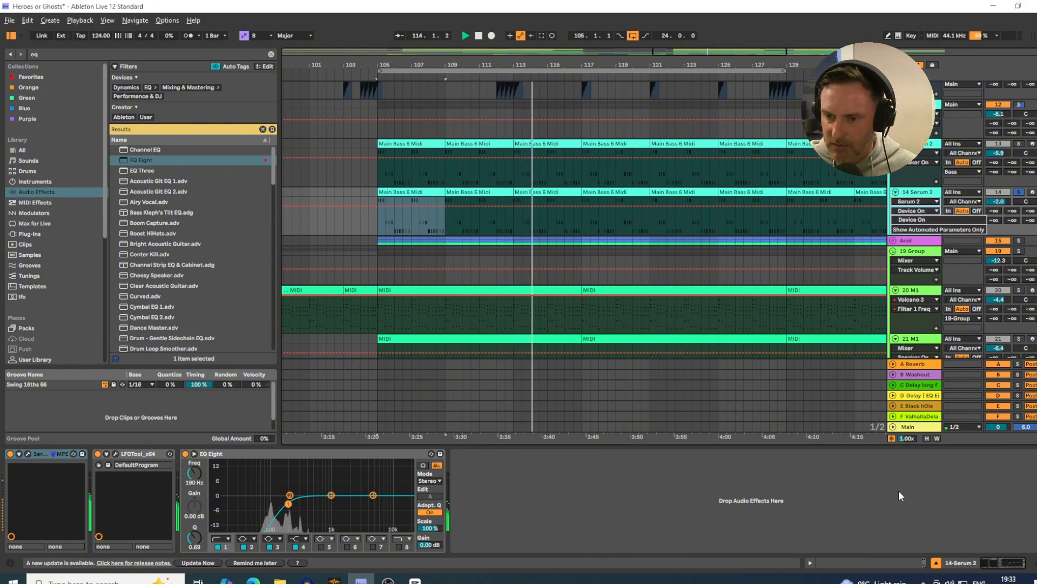
click(914, 219)
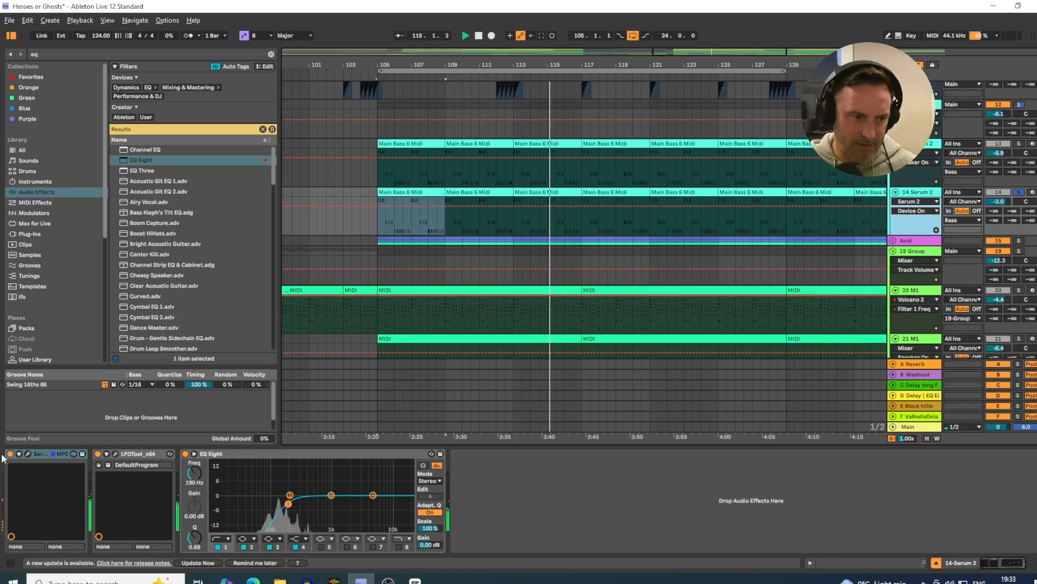
Examine the second bass track's Serum 2 patch and its LFO 2 shape, closing the plug-in unchanged.
click(28, 454)
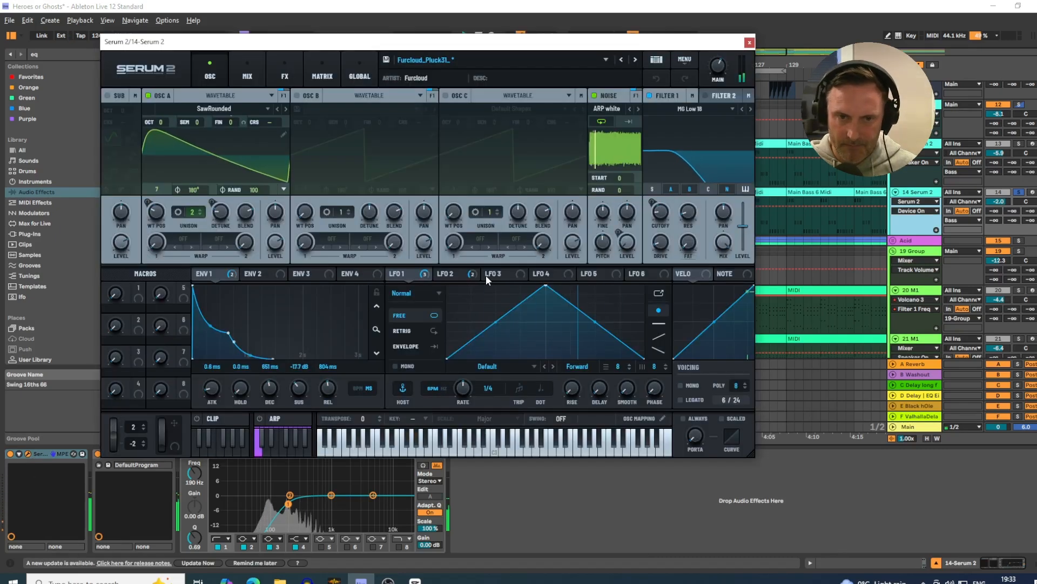
click(466, 274)
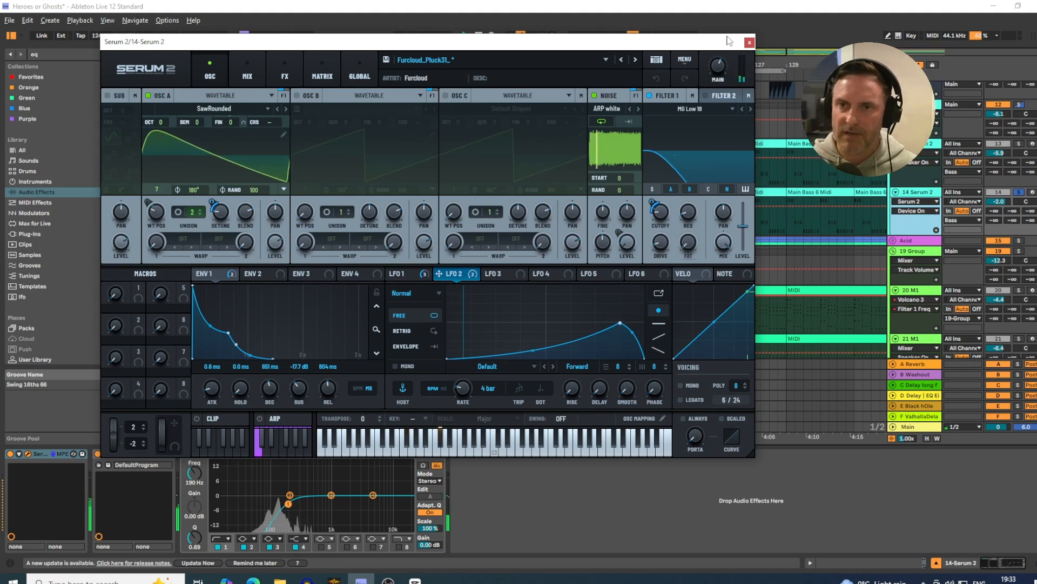
click(750, 42)
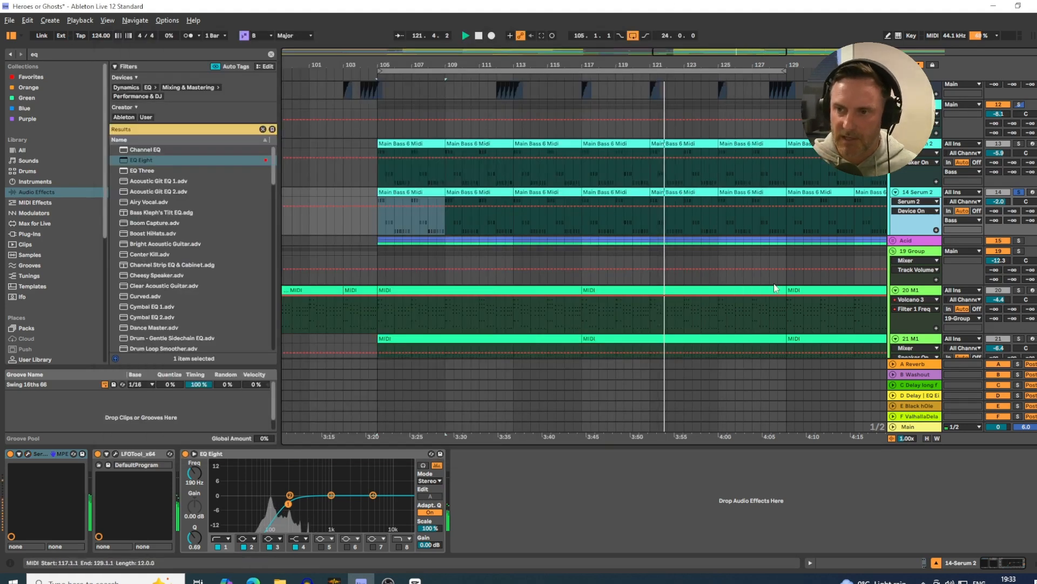
Add the first Serum 2 bass, Crash 909, OE2_Drumloop and EE_122 drum loop tracks to the soloed tracks during playback.
ctrl+click(1019, 145)
scroll(936, 243, up, 3)
scroll(936, 247, up, 2)
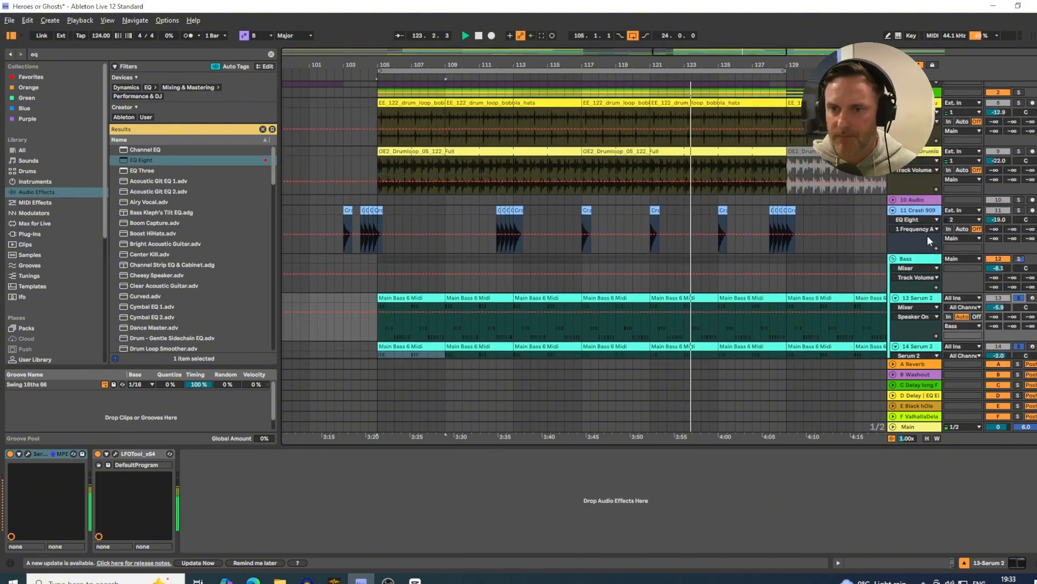
ctrl+click(1019, 209)
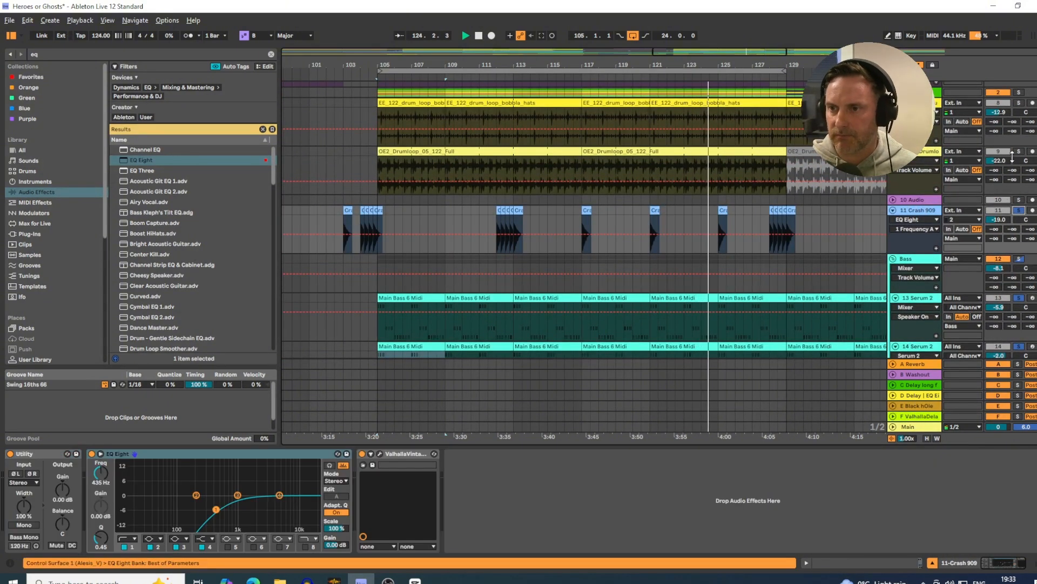
ctrl+click(1019, 150)
ctrl+click(1019, 103)
scroll(990, 140, up, 1)
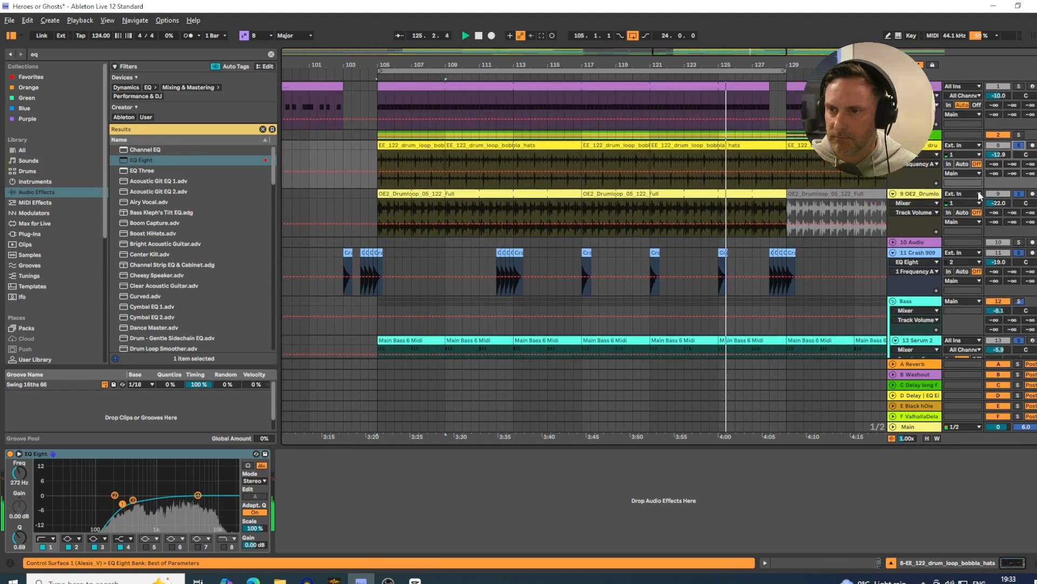
Add the Perc group, the Drumrack track and the Acid group to the solo while the loop plays.
ctrl+click(1018, 134)
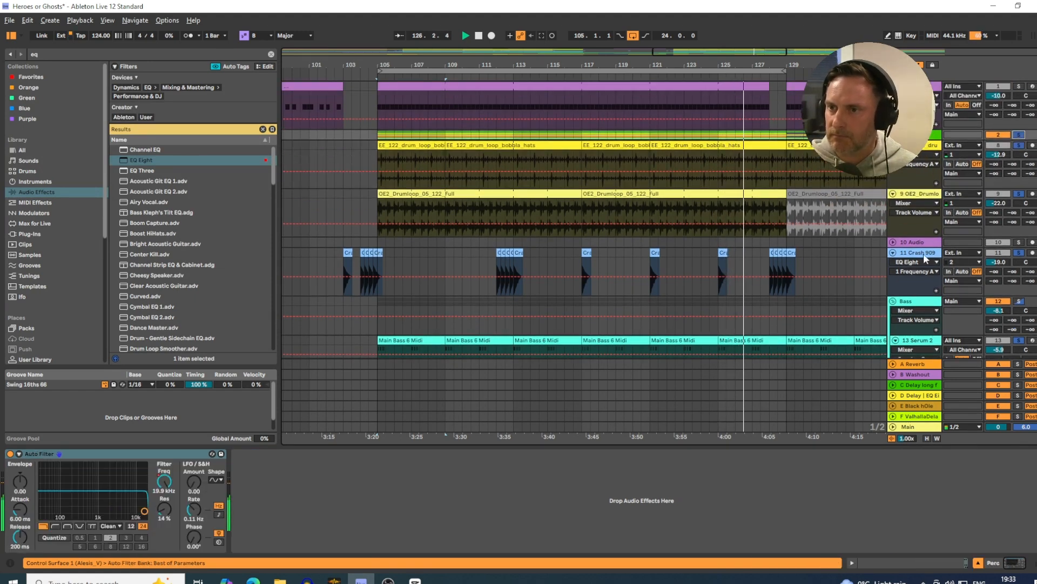
ctrl+click(1018, 87)
scroll(1020, 106, down, 4)
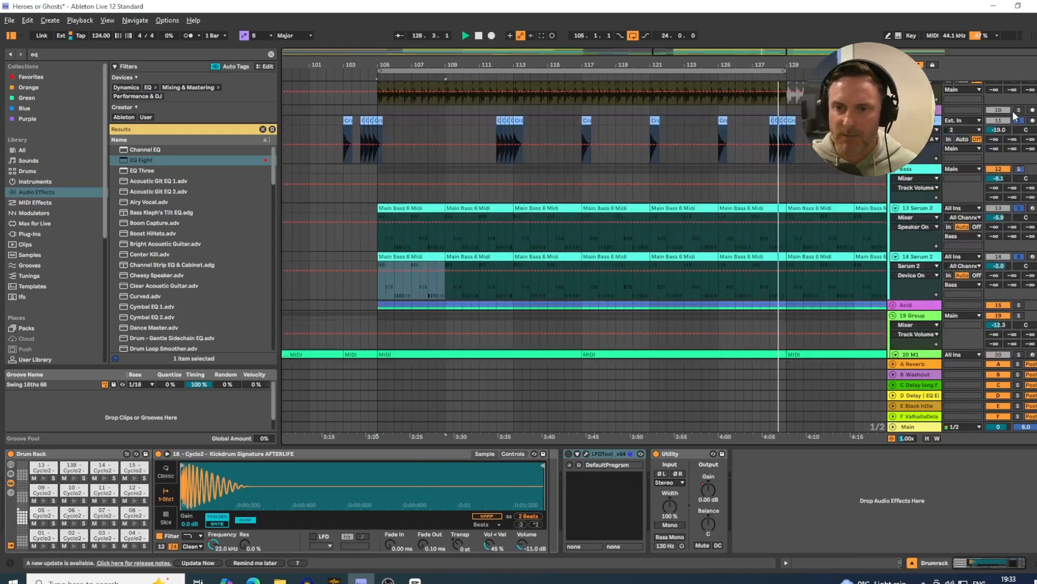
scroll(920, 155, down, 1)
scroll(920, 155, down, 1)
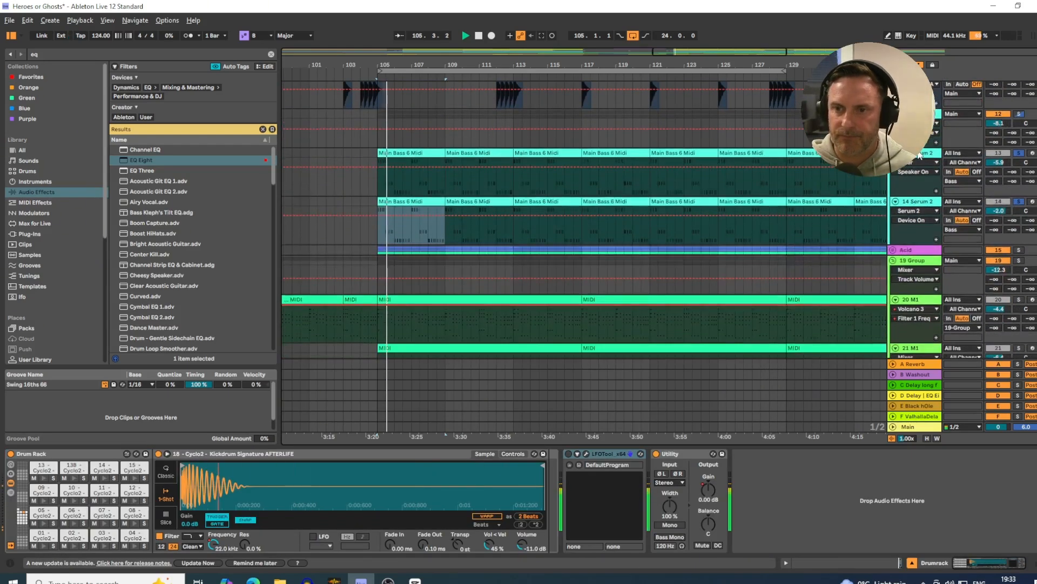
ctrl+click(1019, 250)
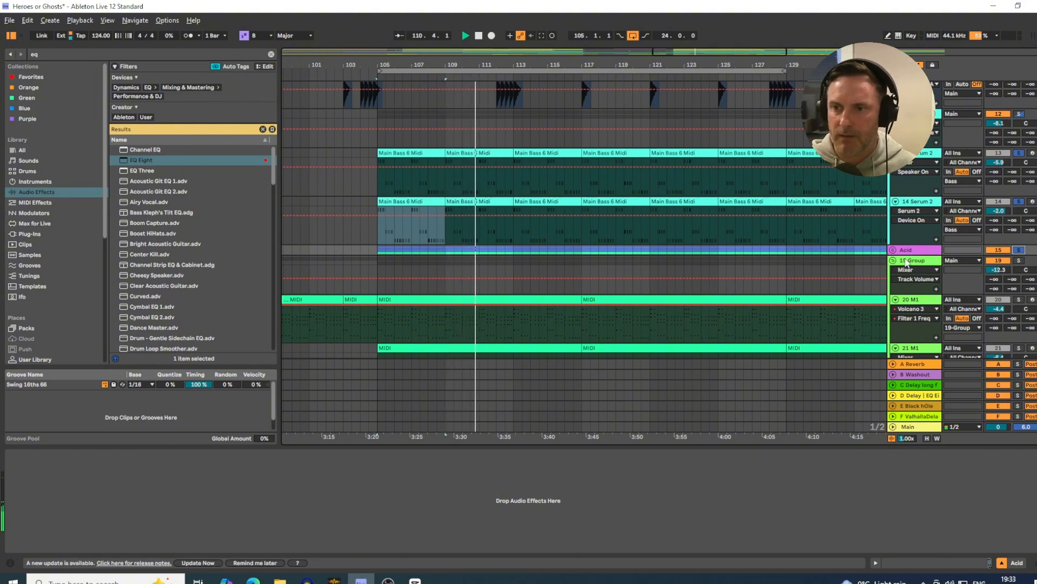
Stop playback and examine the 20 M1 track's device chain in 19 Group, especially its Scale and House for to go MIDI devices.
click(902, 263)
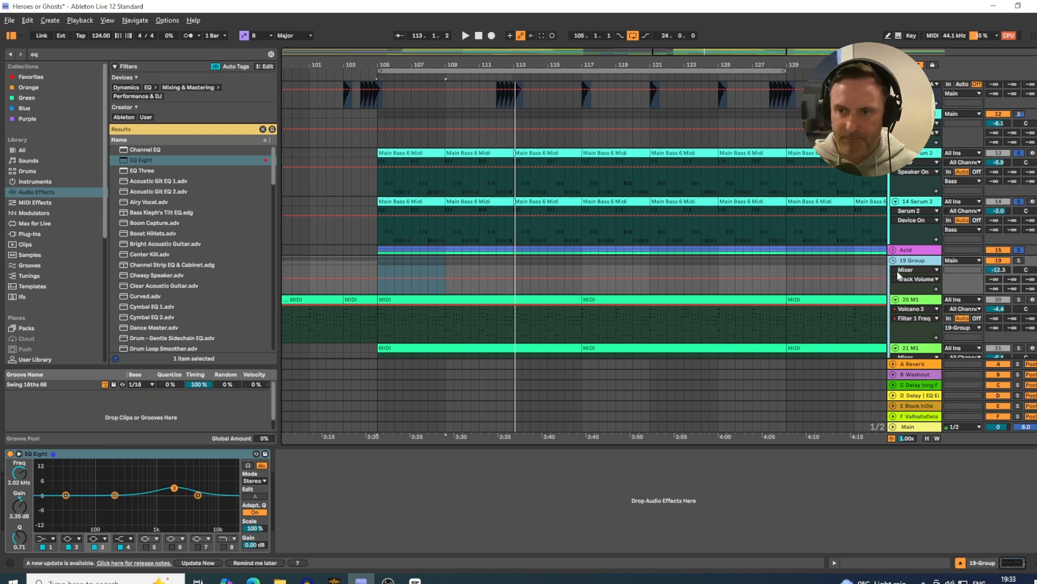
scroll(755, 250, down, 3)
scroll(756, 250, down, 2)
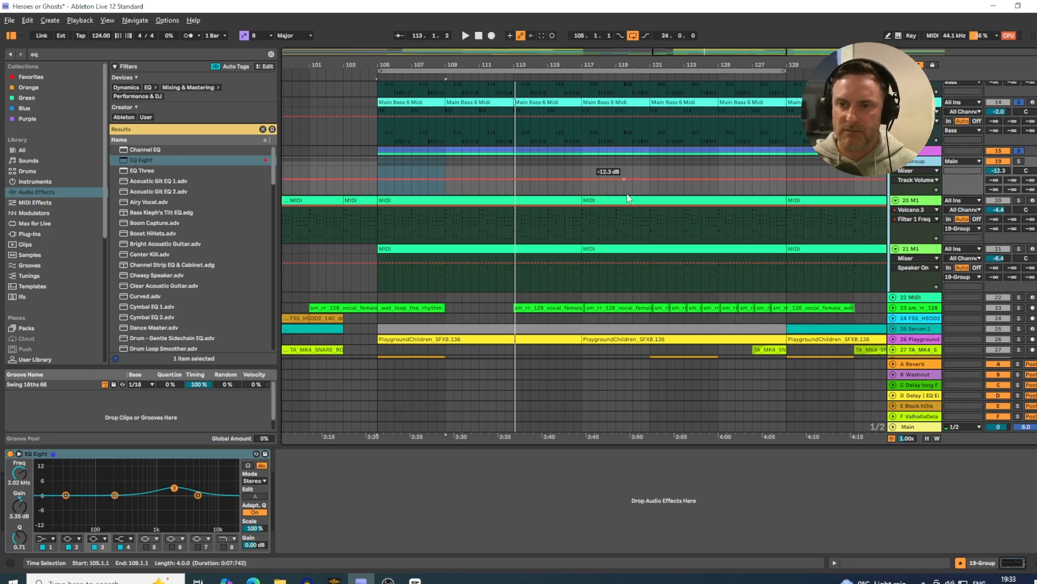
click(462, 202)
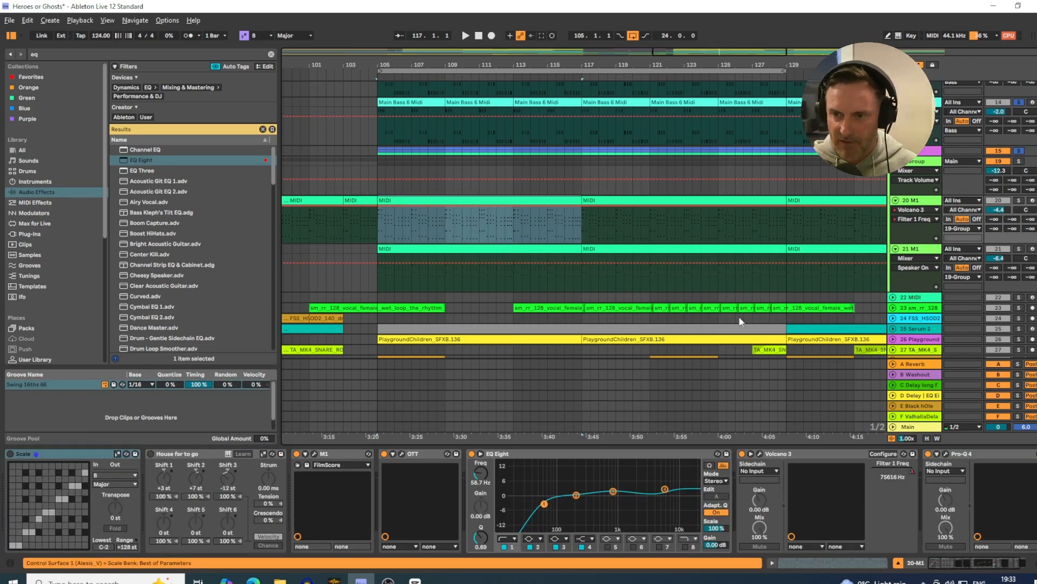
click(902, 307)
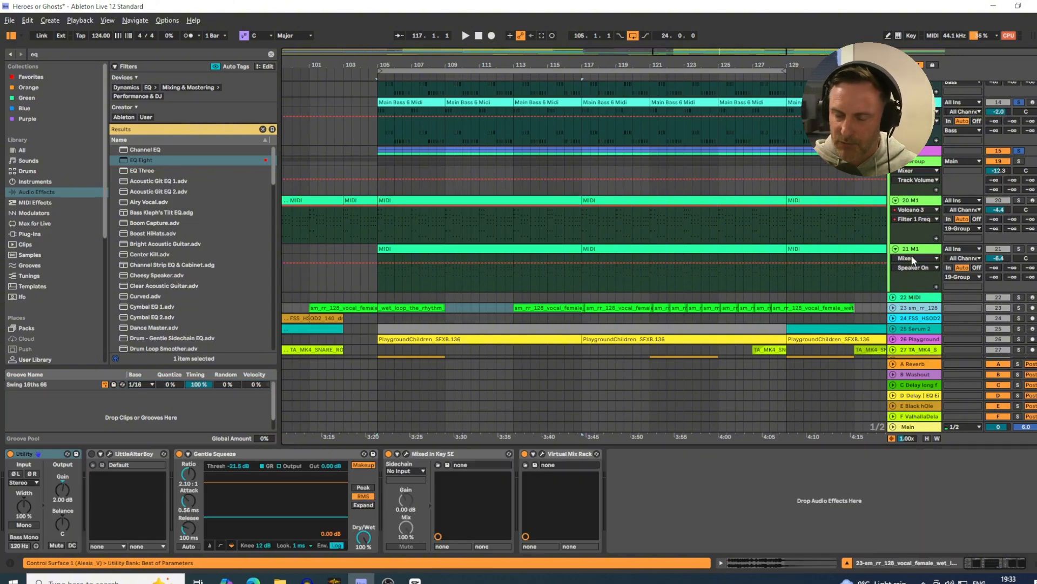
click(415, 200)
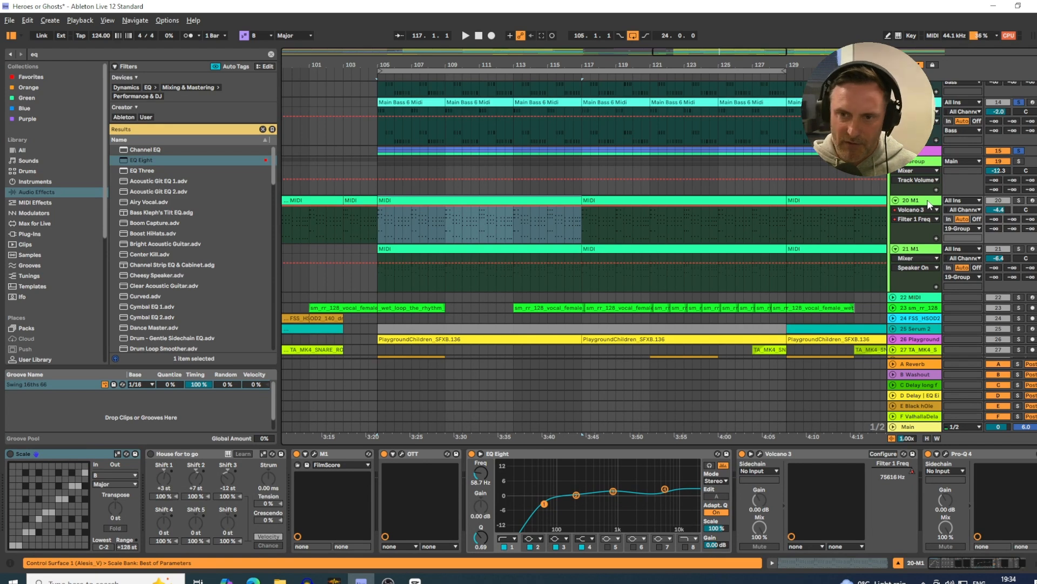
click(47, 455)
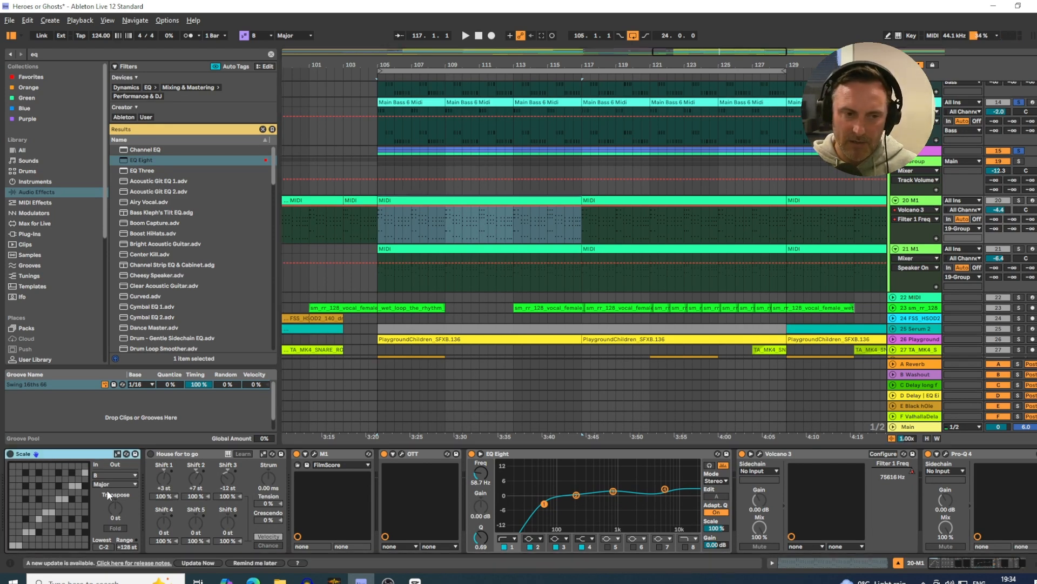
click(183, 455)
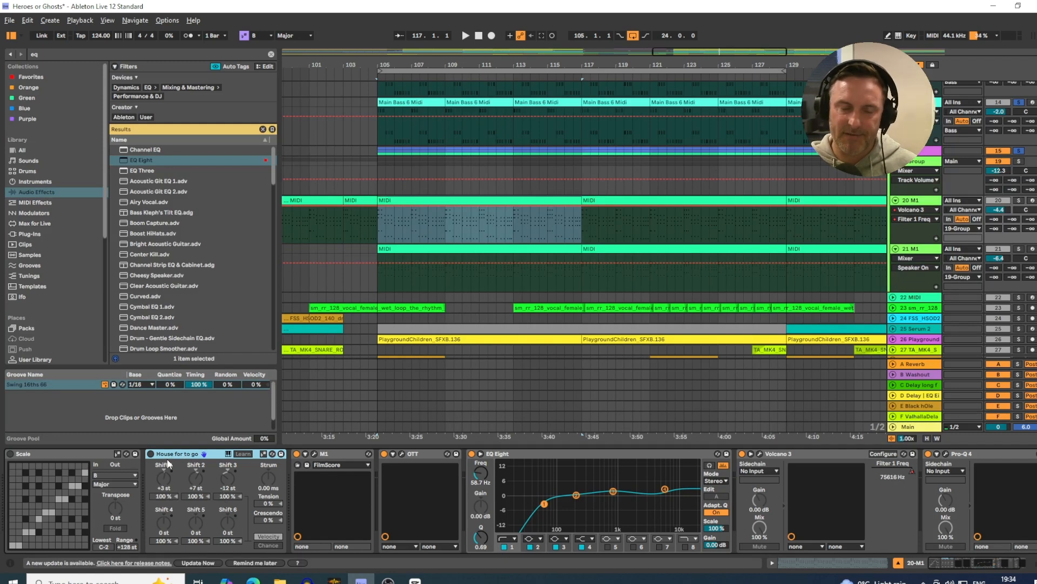
Insert a new MIDI track below the last track, 31, at the end of the arrangement.
scroll(584, 220, down, 2)
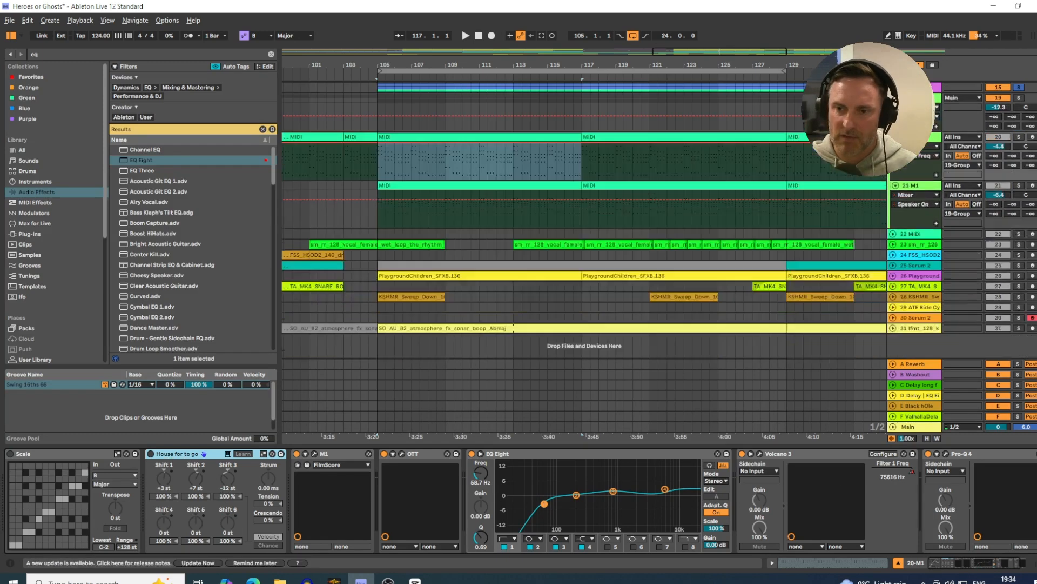
click(923, 339)
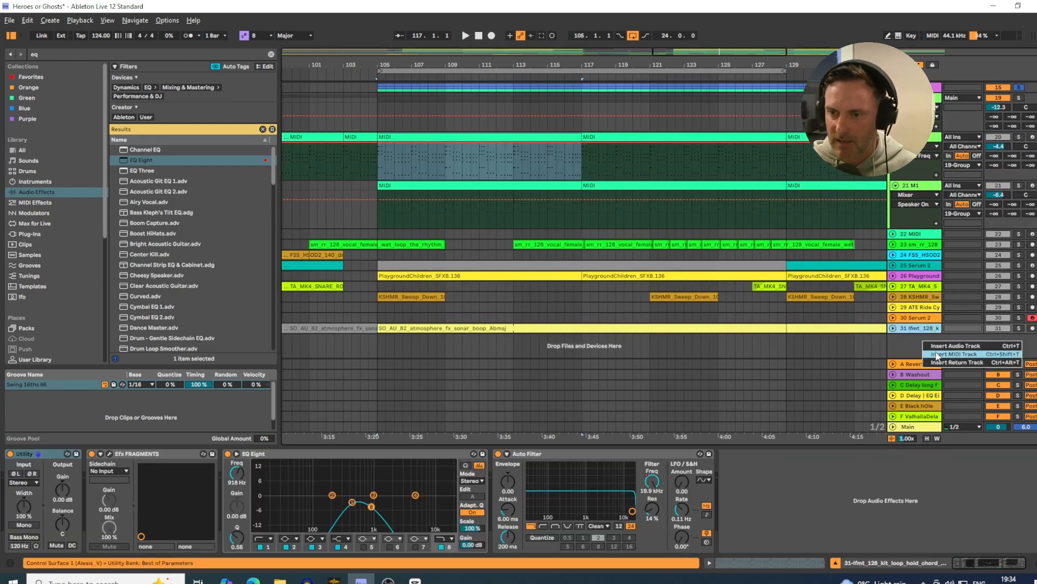
key(ctrl+shift+t)
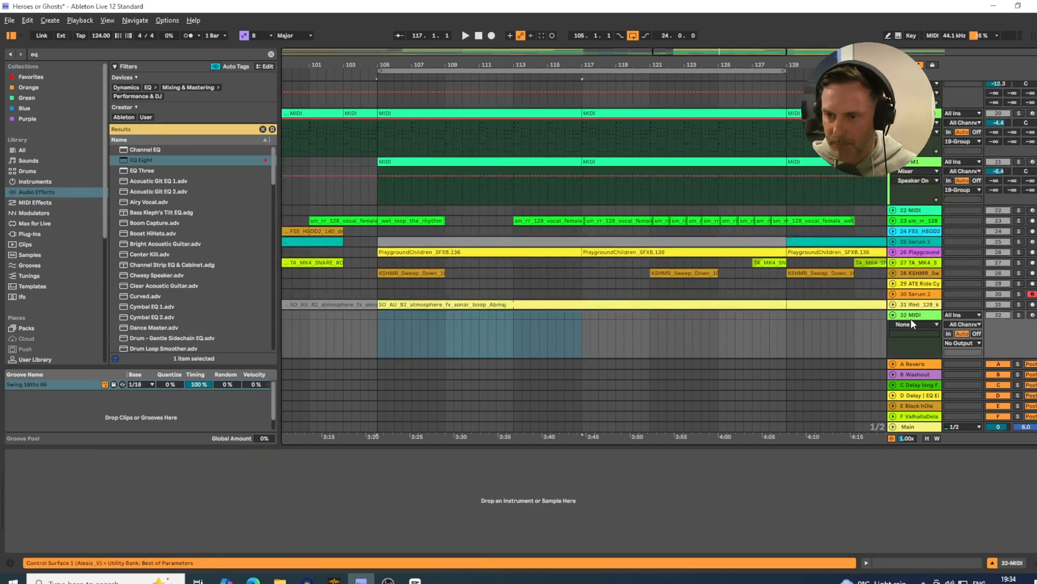
Search the MIDI effects for house and add House for to go.adv to the new MIDI track 32.
click(40, 54)
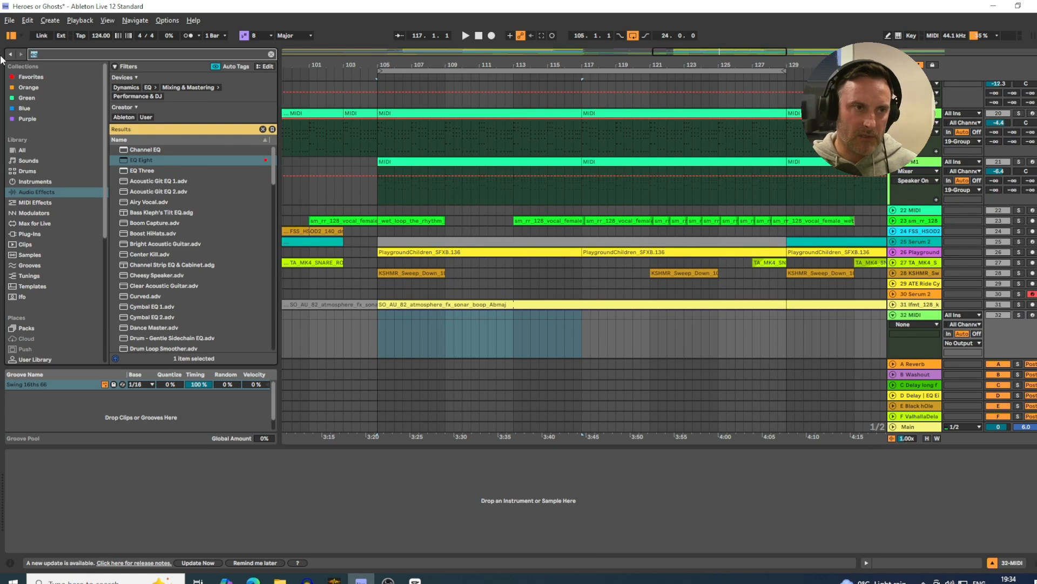
text(house)
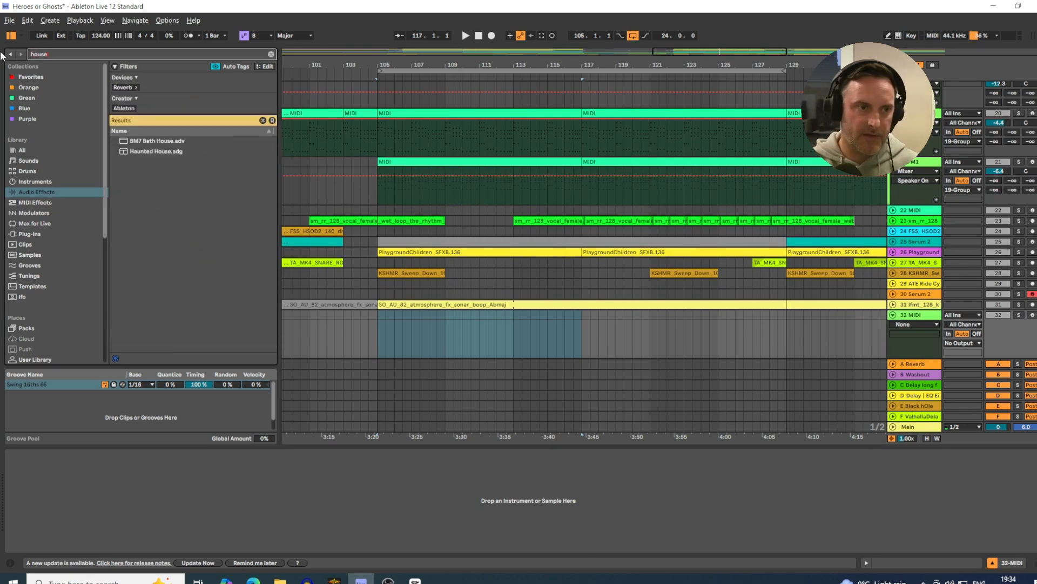
click(35, 202)
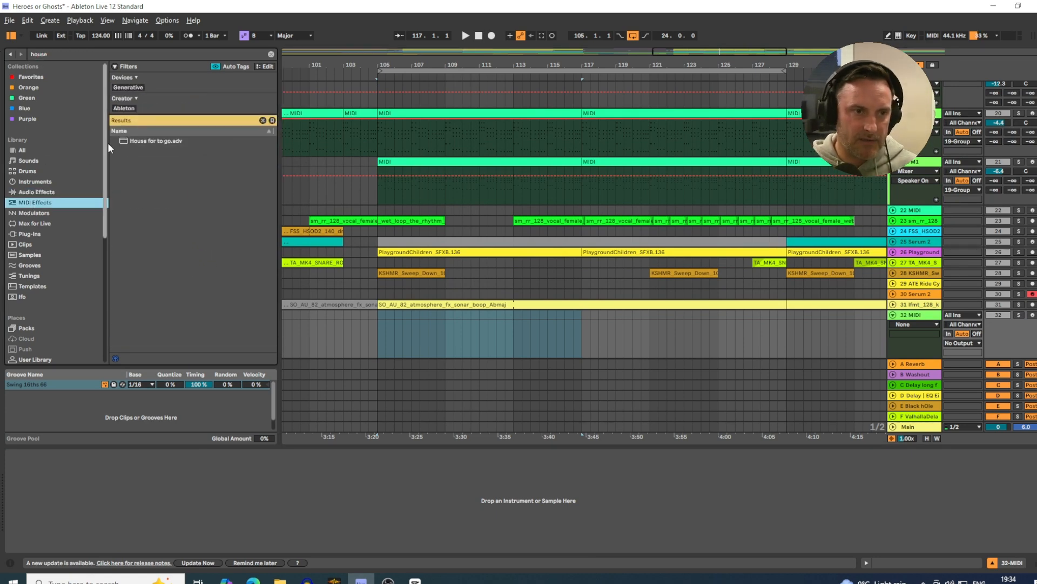
drag(136, 141, 920, 319)
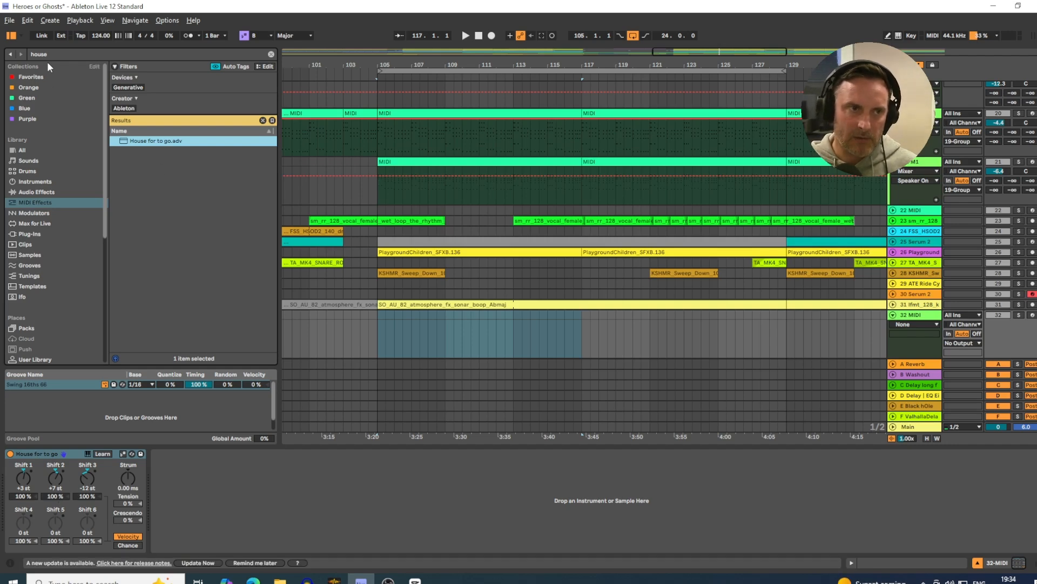
Search the plug-ins for m1 and load the M1 instrument after House for to go on track 32.
key(ctrl+f)
text(m1)
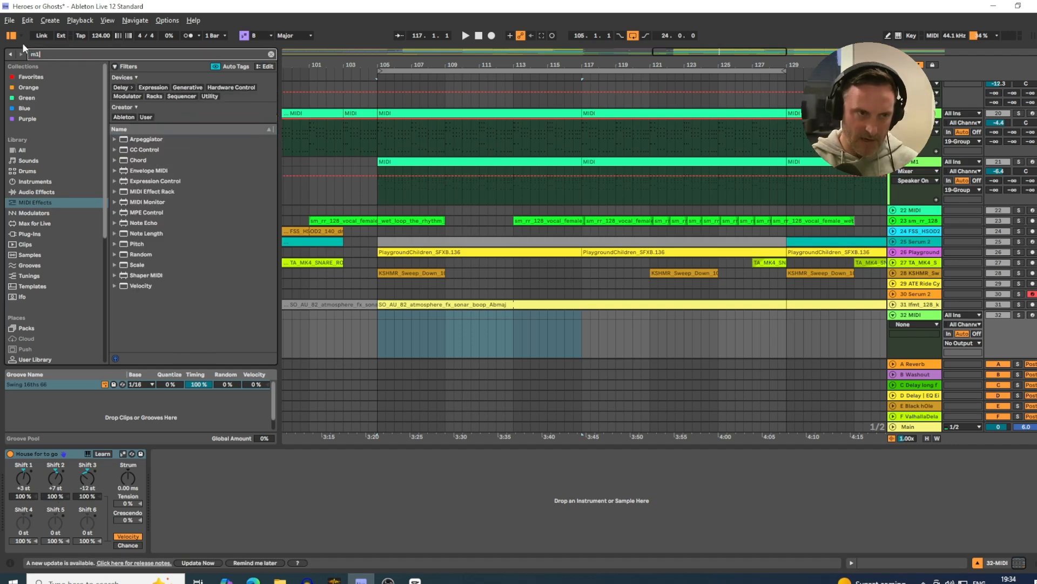
click(22, 234)
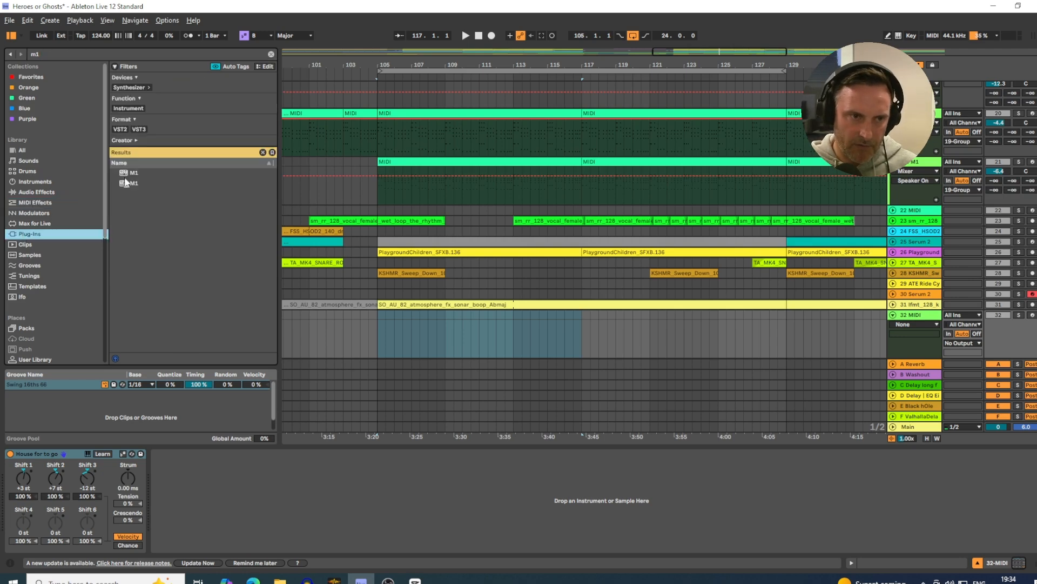
mouse_move(128, 181)
mouse_down()
mouse_move(16, 470)
mouse_move(271, 534)
mouse_up()
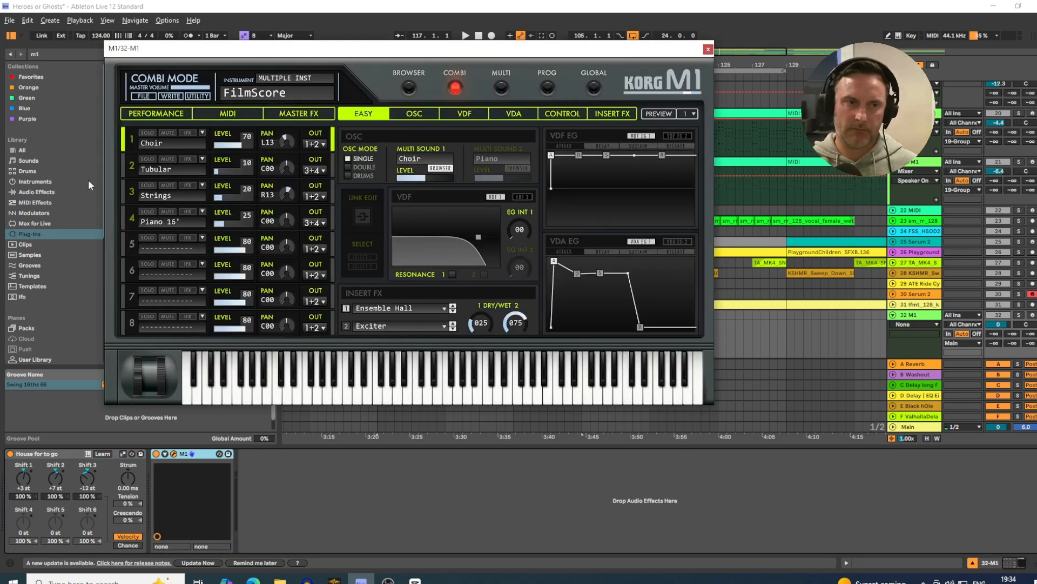
Mute M1 slots 2 to 4, load M1HousePiano into slot 1 and close the plug-in window.
click(168, 212)
click(168, 185)
click(167, 159)
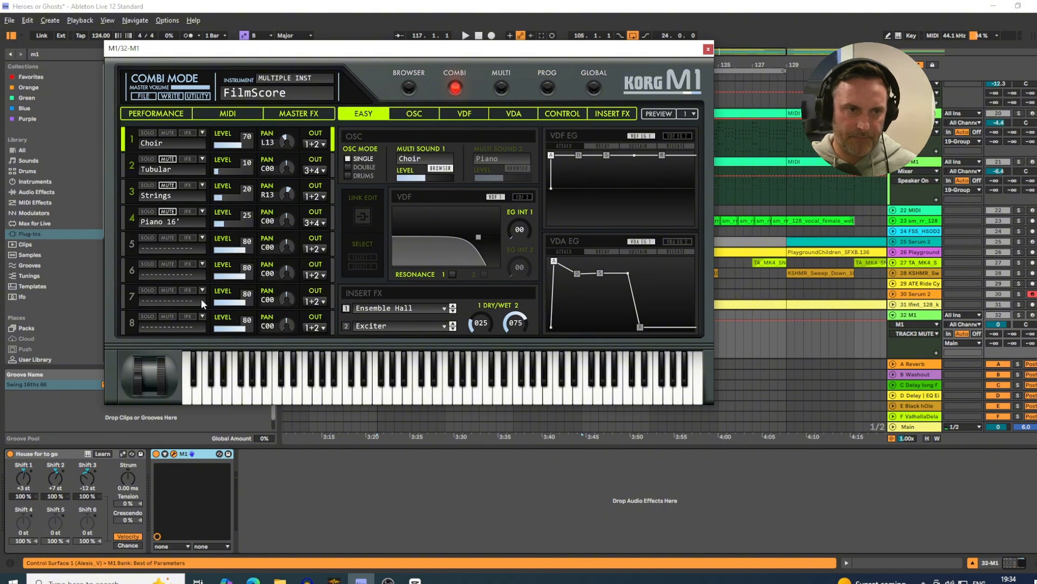
click(203, 133)
click(229, 144)
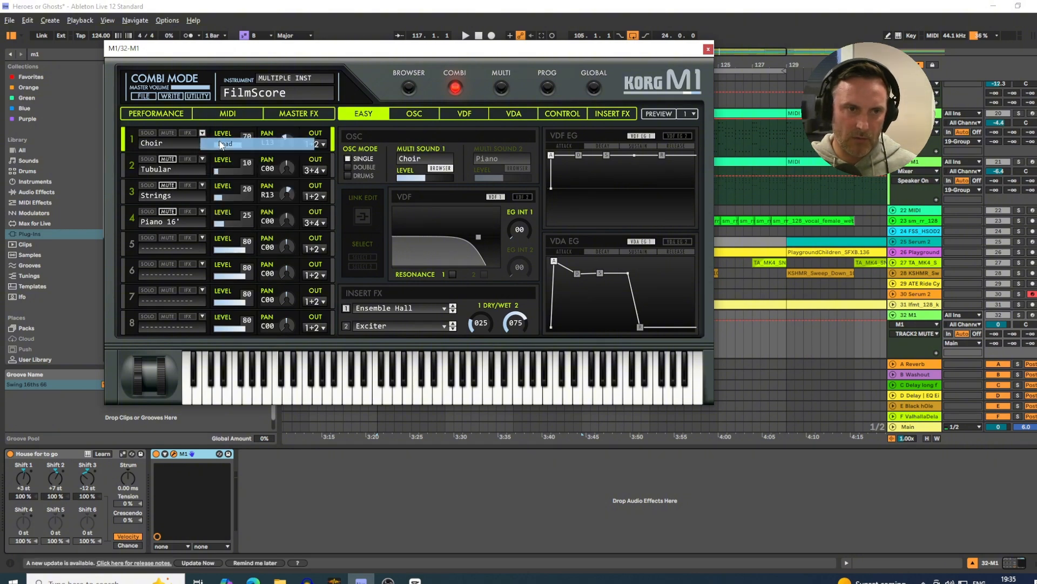
double_click(276, 248)
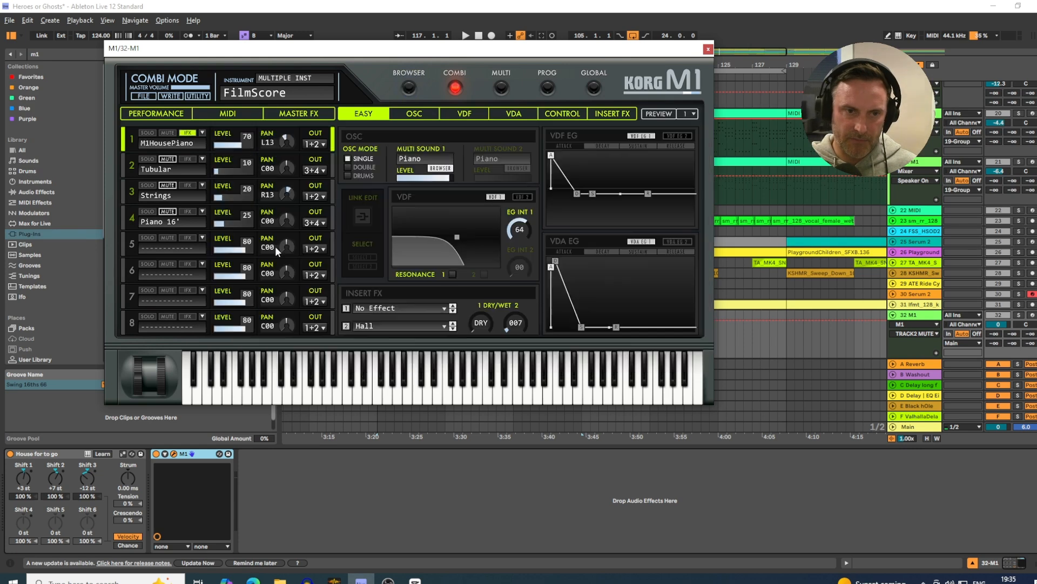
click(708, 50)
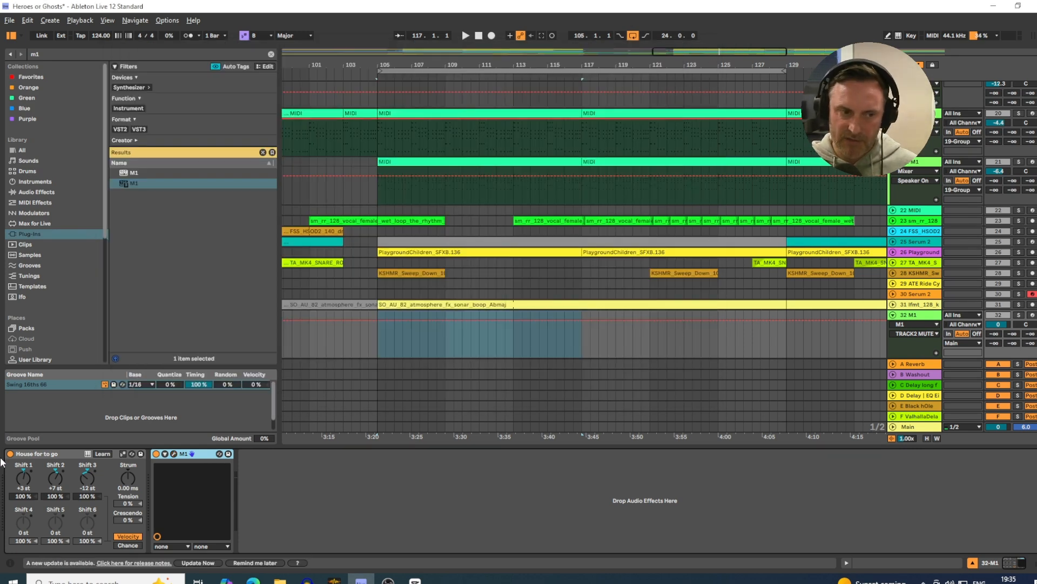
Arm and solo track 32 for live playing and lower its volume to -7.2 dB.
click(1030, 315)
click(1018, 315)
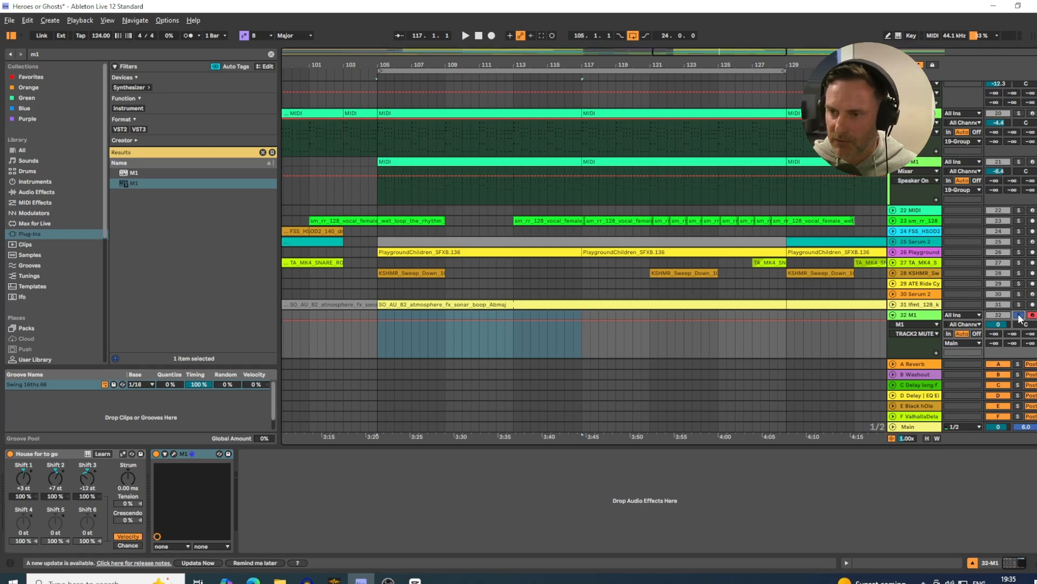
drag(998, 324, 999, 330)
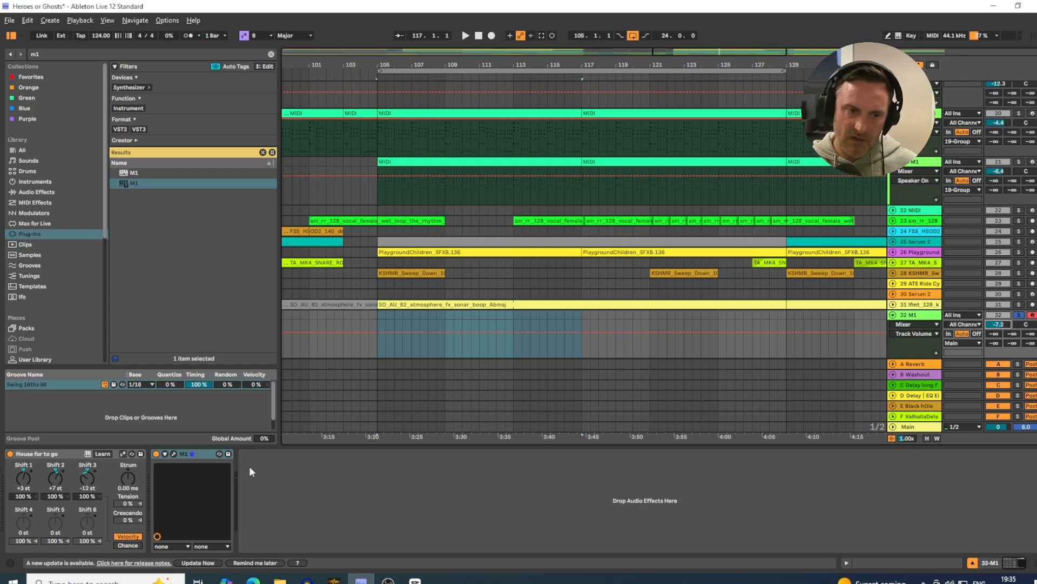
Remove the M1 instrument from track 32 and search the whole library for grand piano.
click(200, 456)
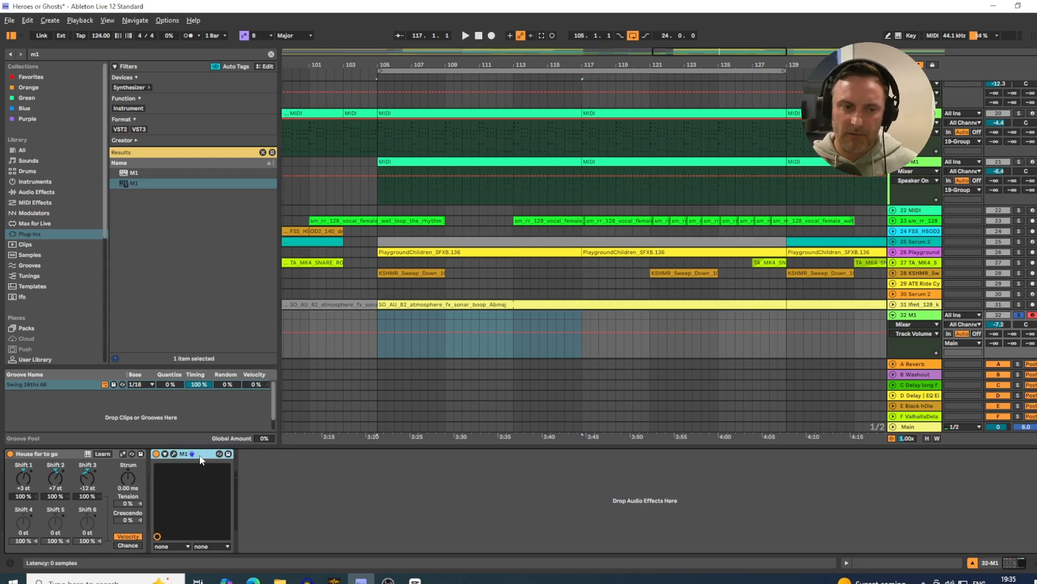
key(Delete)
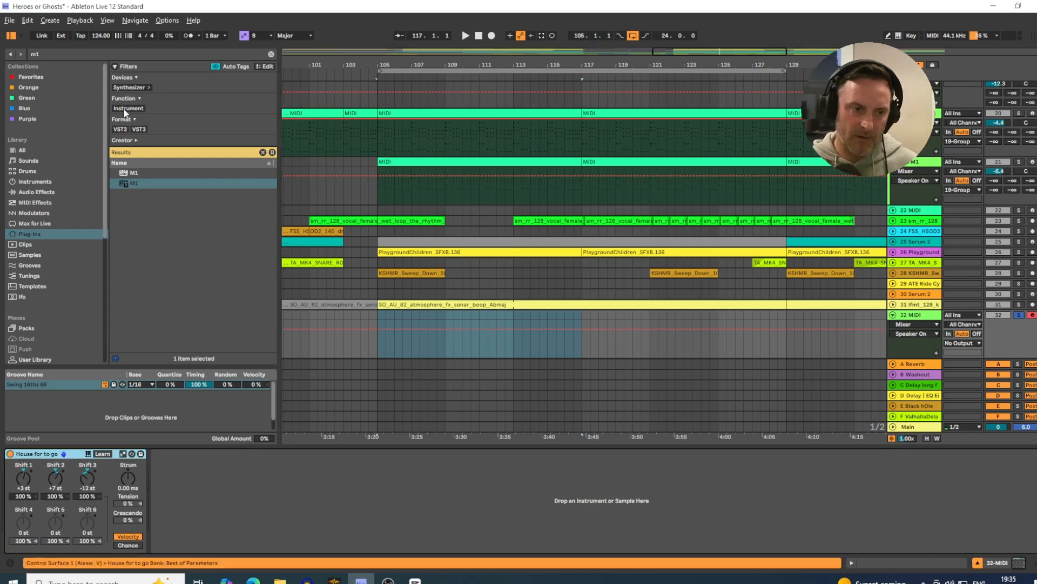
click(23, 150)
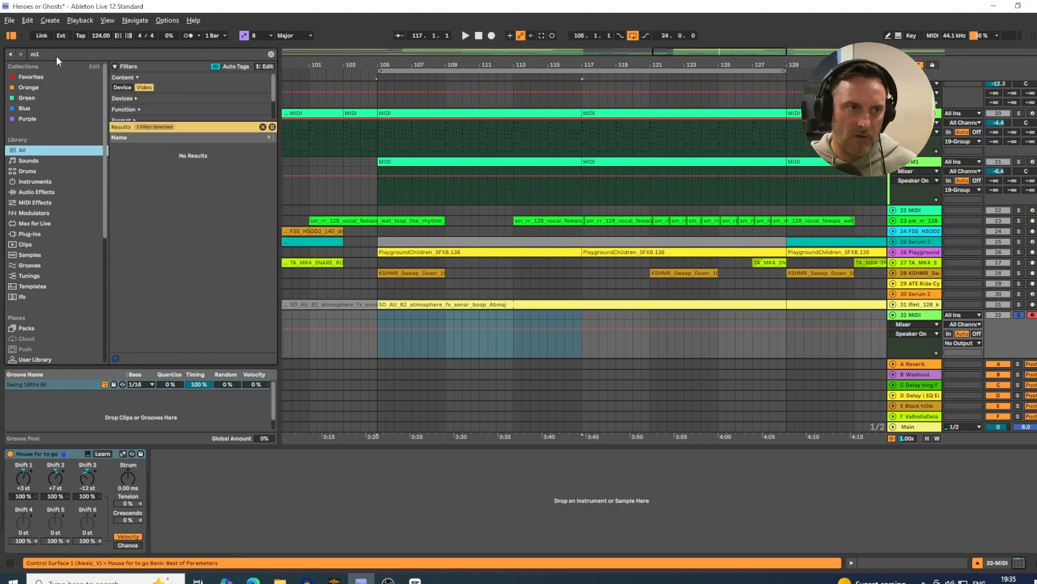
click(56, 53)
text(gra)
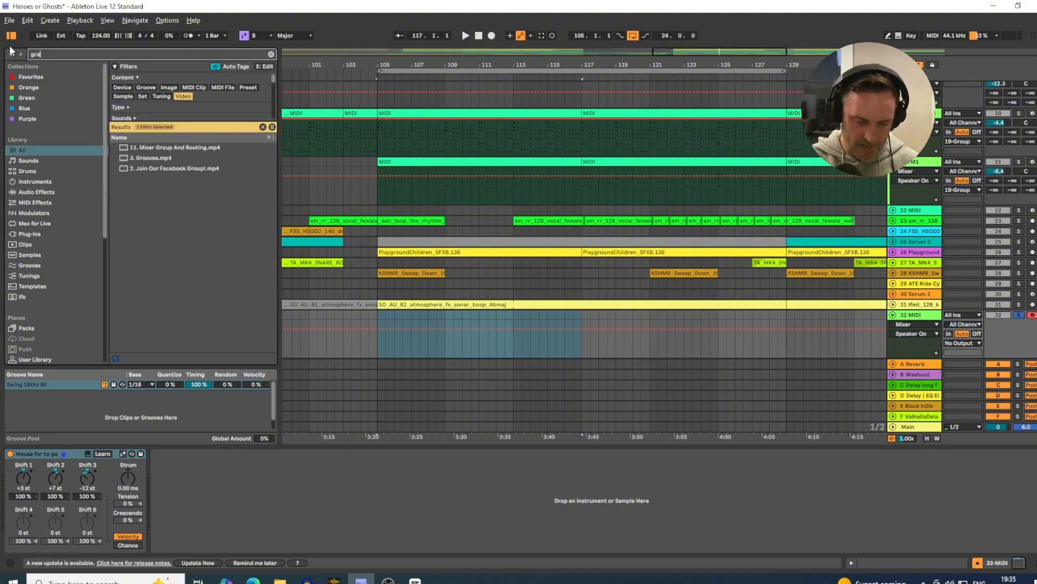
text(nd piano)
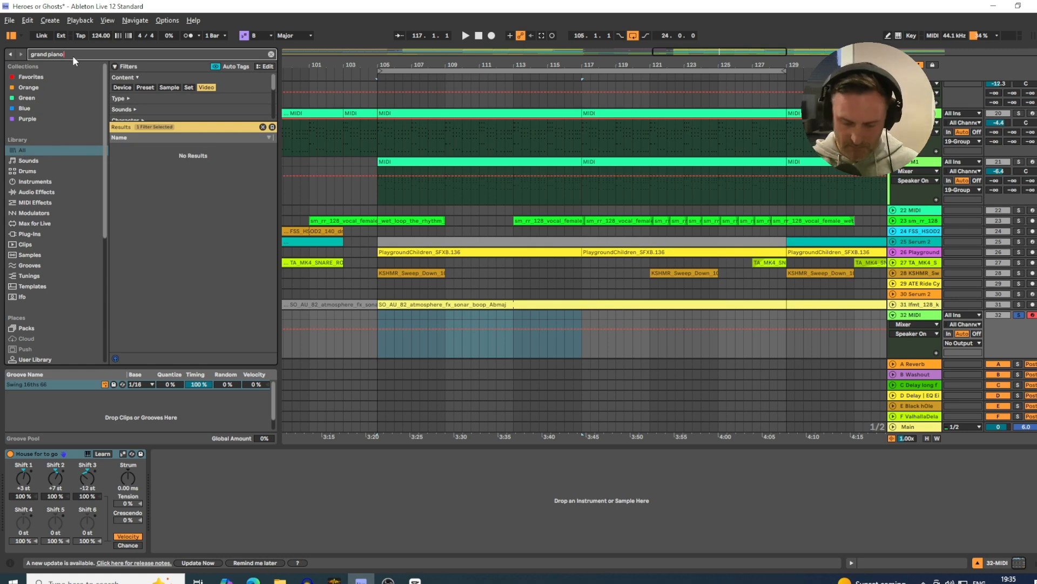
Shorten the search to grand, restrict it to instruments and load Grand Piano.adg after the chord effect on track 32.
key(BackSpace)
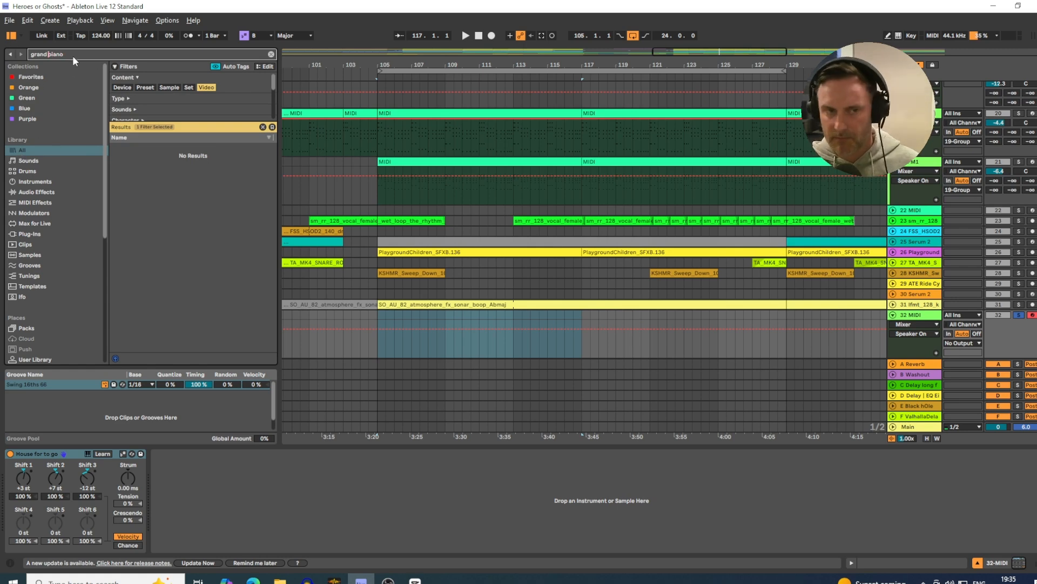
key(Delete)
key(Delete)
key(Delete)
key(Delete)
key(Delete)
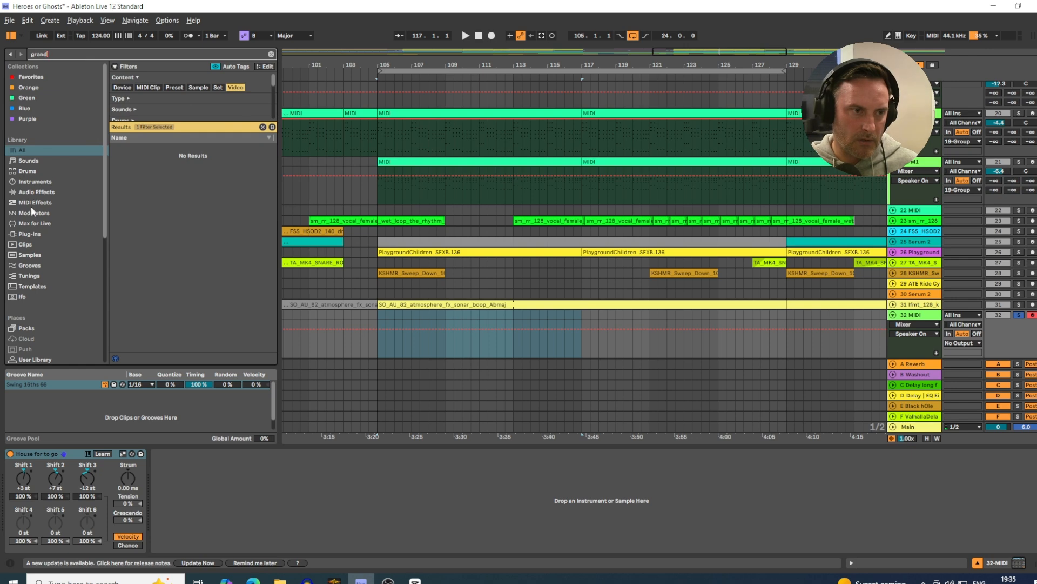
click(27, 180)
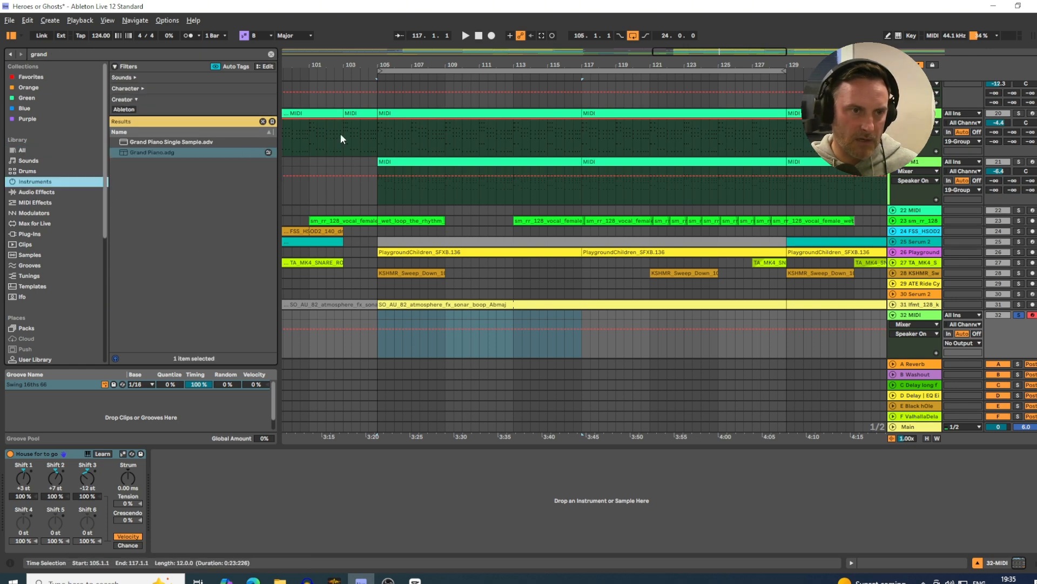
drag(135, 150, 210, 501)
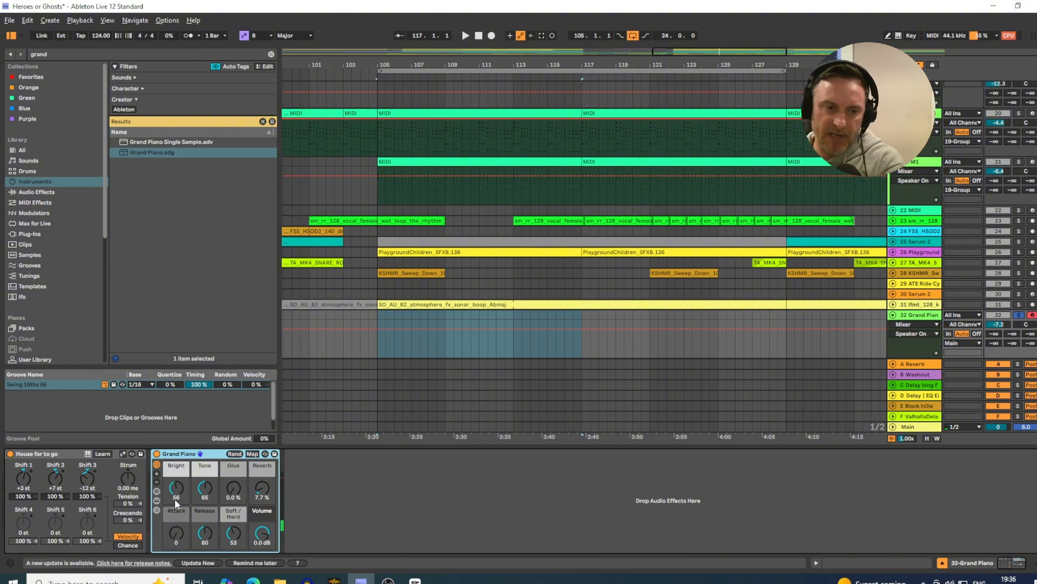
Set the Grand Piano's Bright to 116, Glue to 53 %, Reverb to 51 % and Soft/Hard to 127.
drag(175, 494, 233, 471)
drag(262, 489, 262, 475)
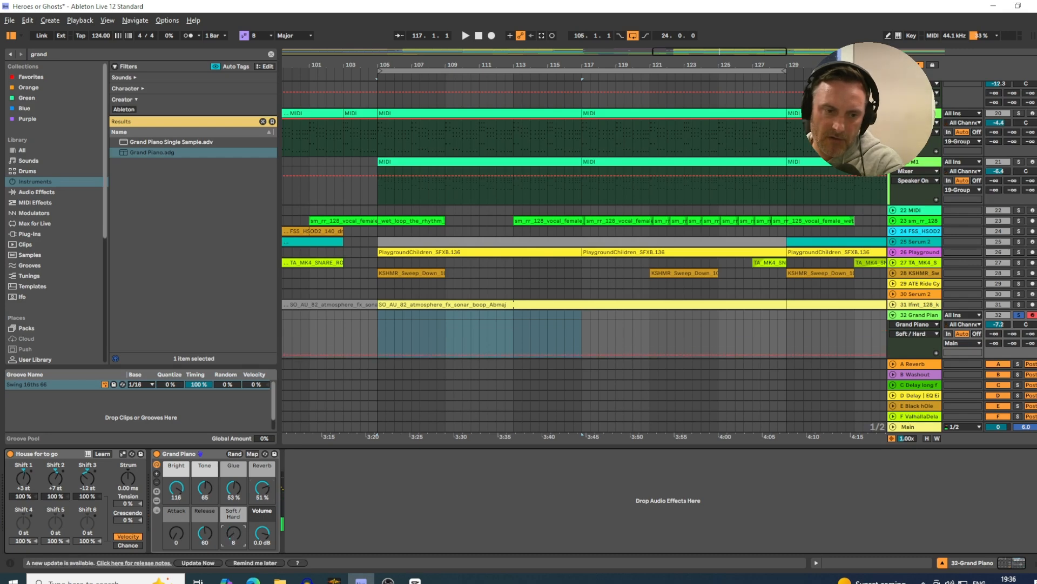
drag(234, 535, 234, 470)
Remove the Grand Piano and House for to go devices, and delete the demonstration track 32.
click(213, 455)
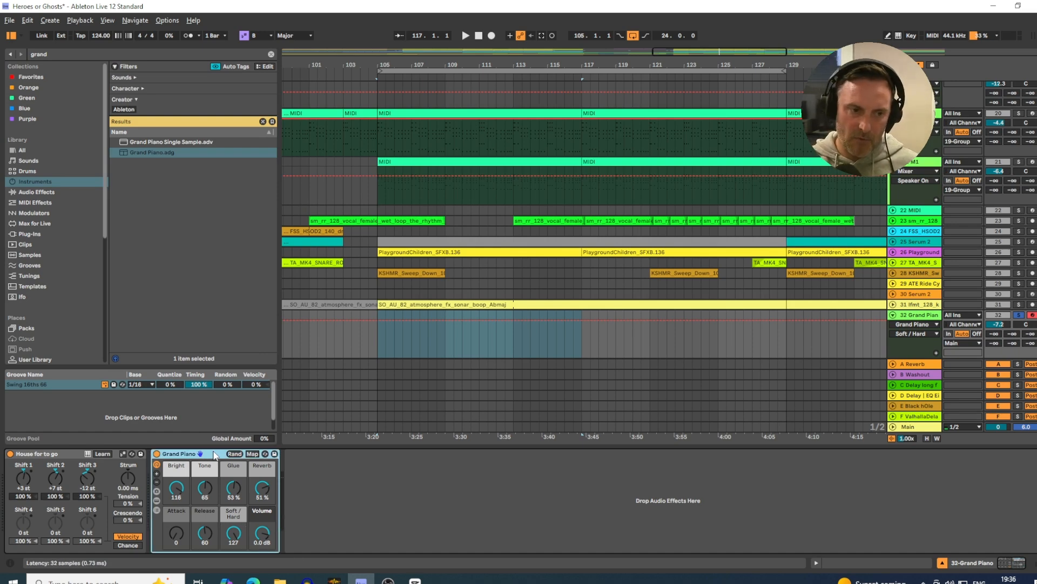
key(Delete)
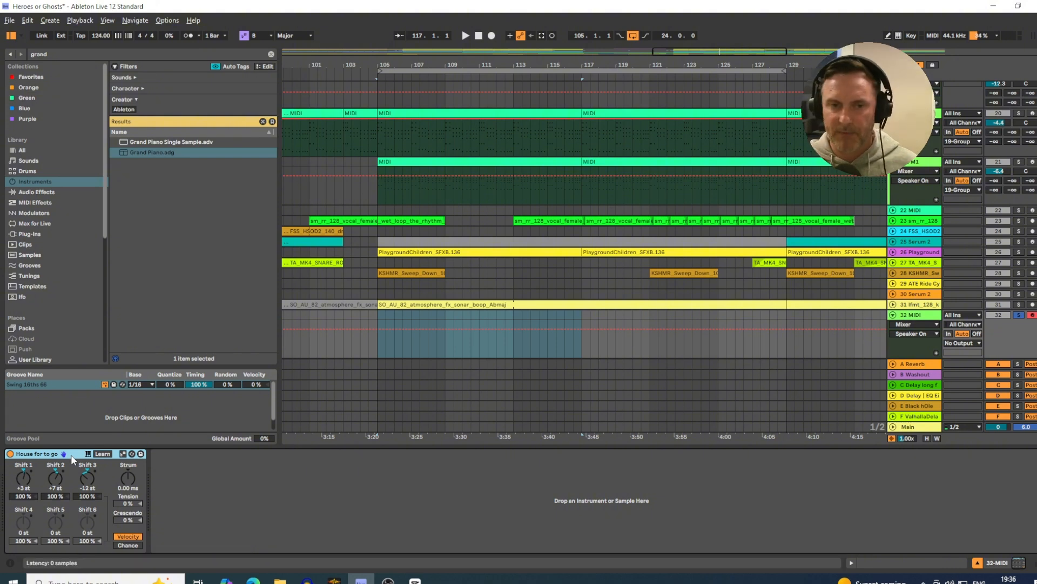
key(Delete)
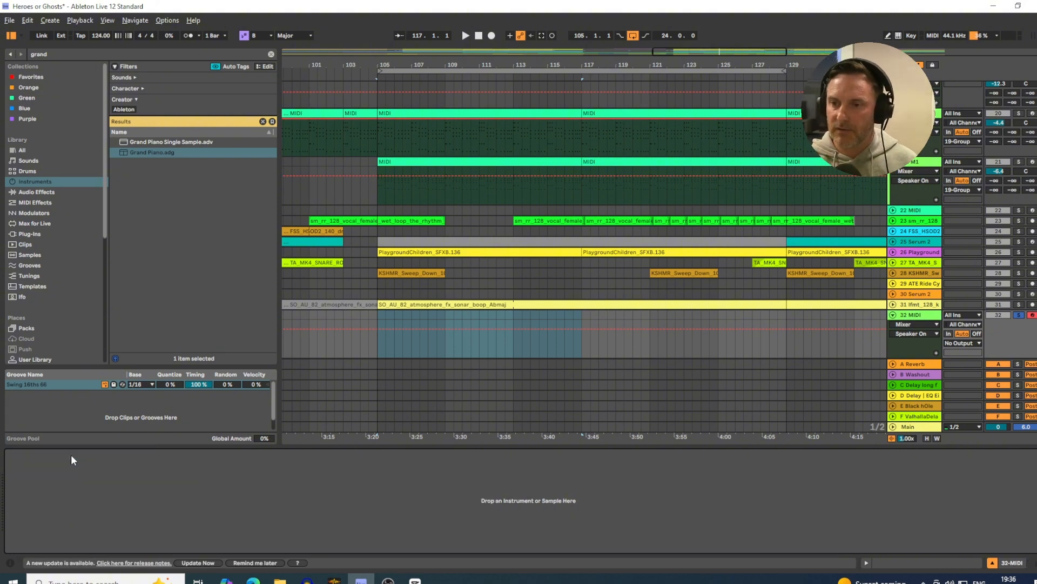
right_click(914, 318)
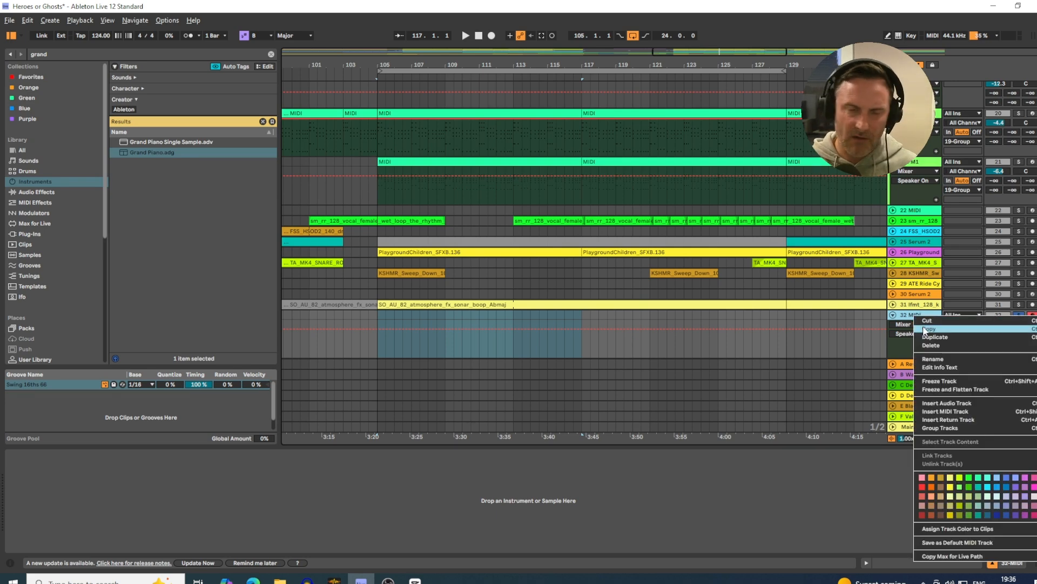
click(926, 346)
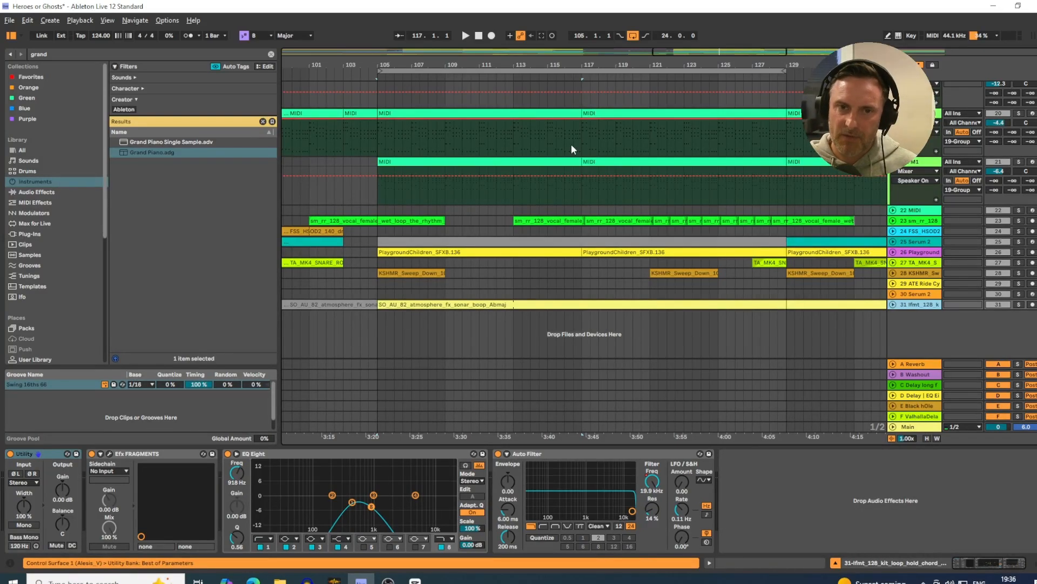
Play the loop with track 20 M1 soloed, add track 21 M1 to the solo, and isolate track 21.
click(1019, 113)
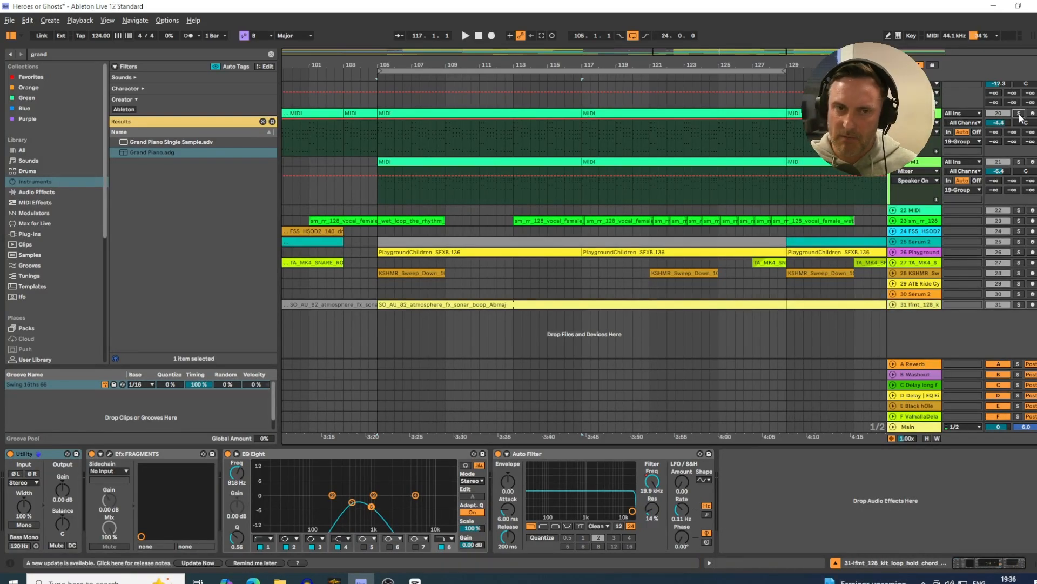
key(space)
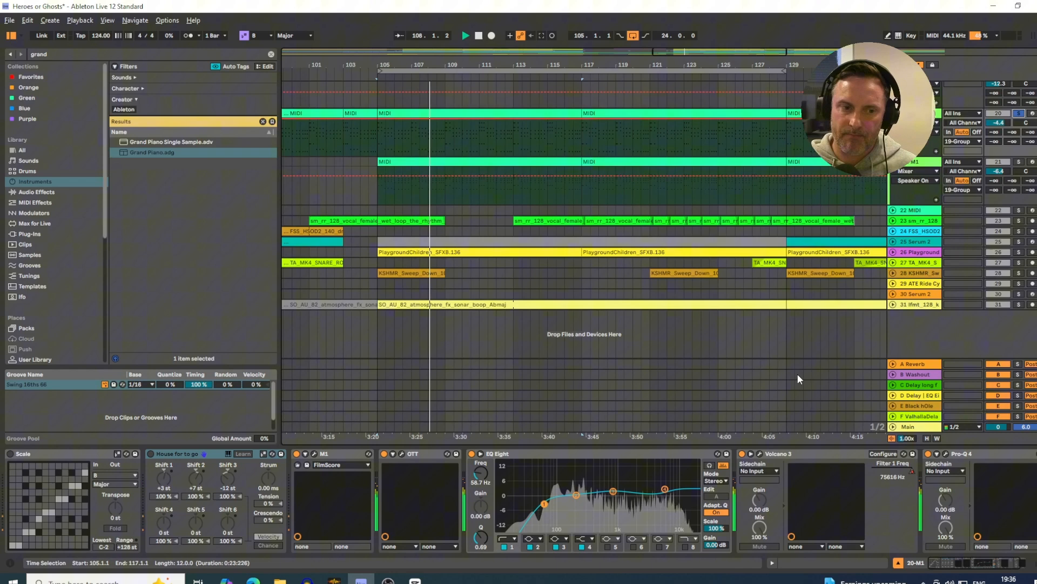
click(1018, 163)
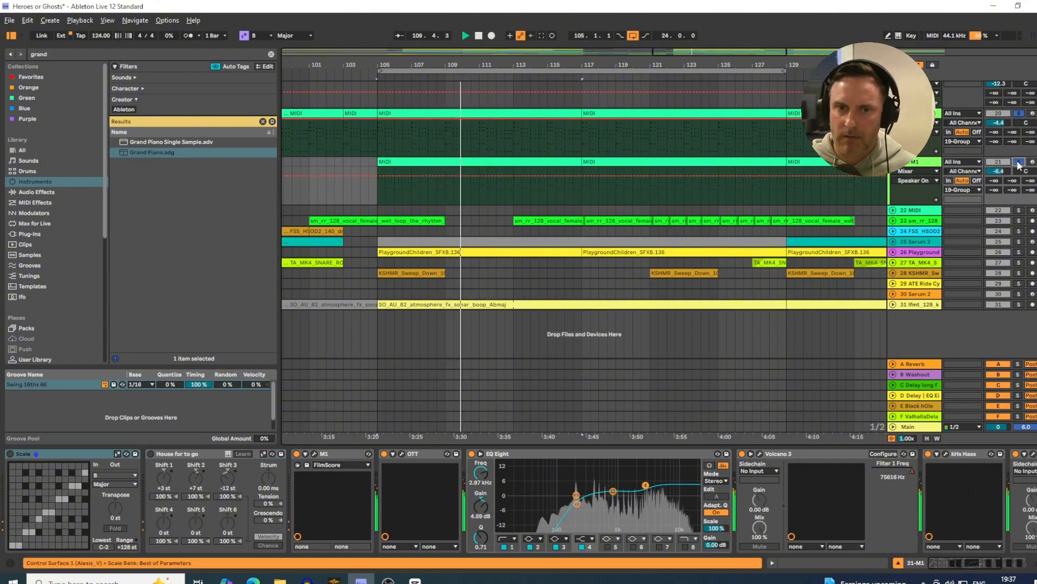
click(1019, 163)
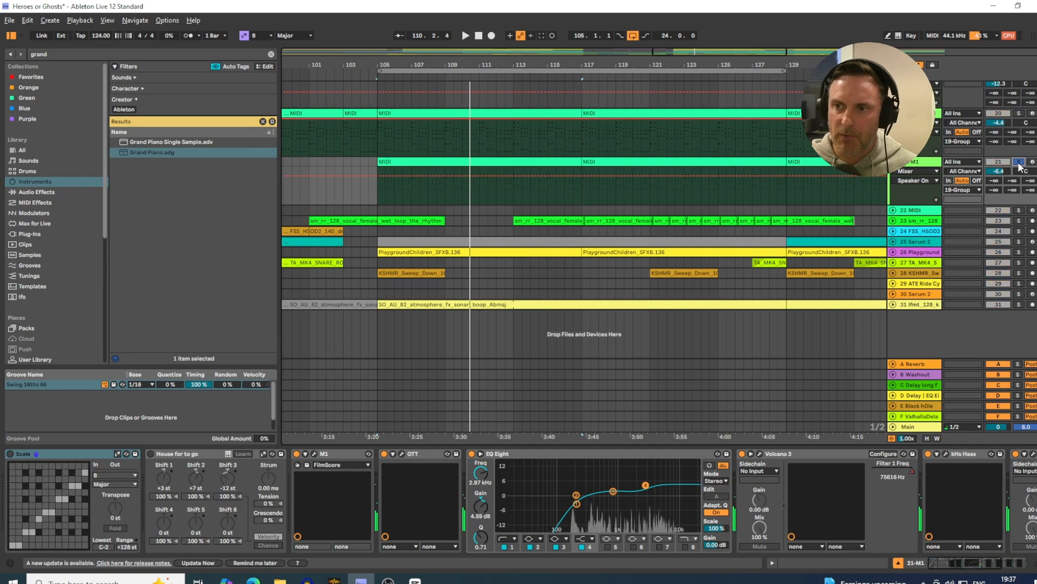
Compare track 20 M1 soloed alone with tracks 20 and 21 soloed together, and resume playback.
click(911, 162)
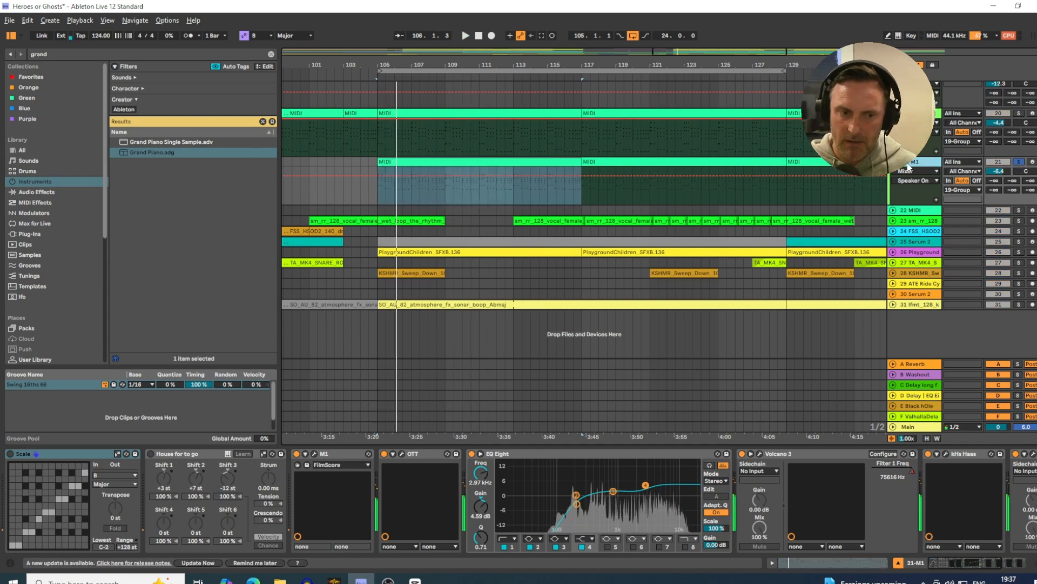
click(1019, 113)
key(space)
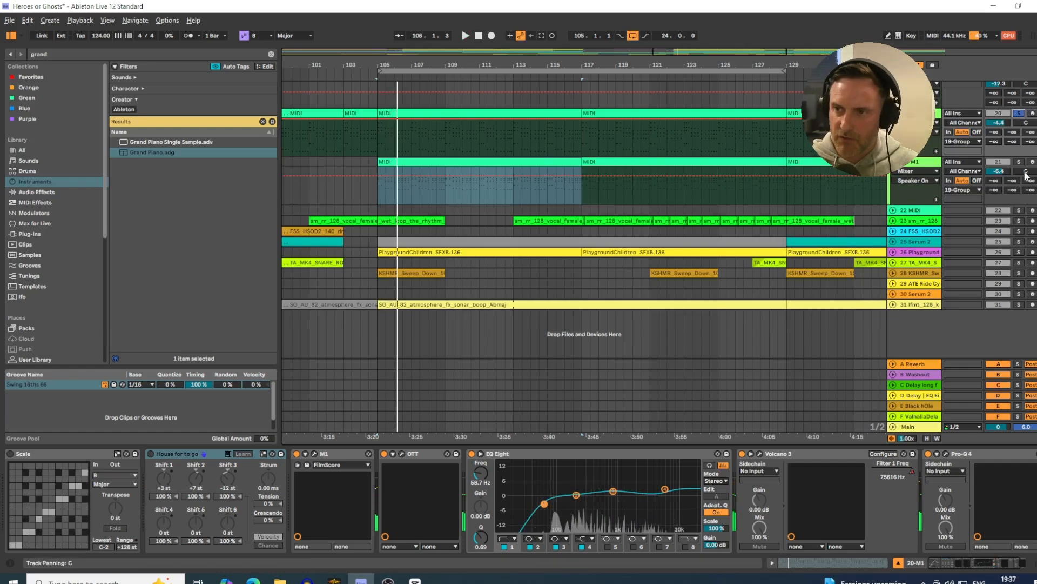
click(1019, 162)
key(space)
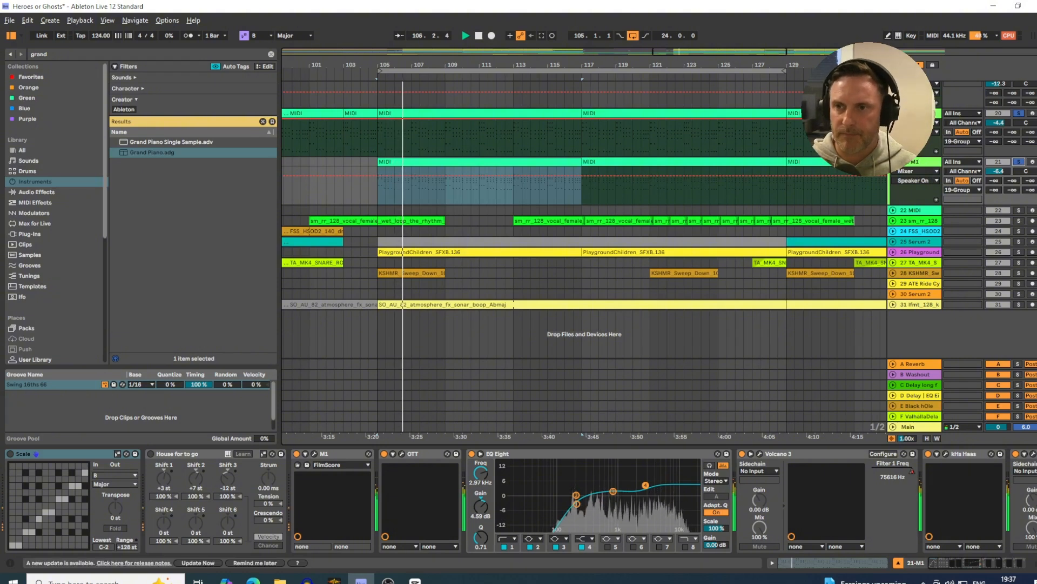
Stop playback and inspect track 21's Scale and House for to go devices and the notes of its MIDI clip.
key(space)
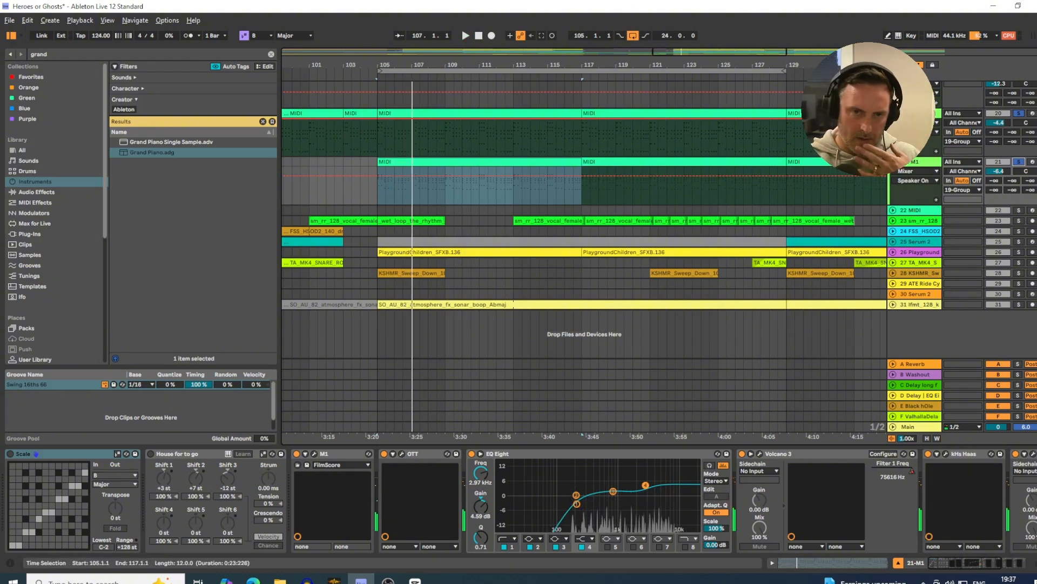
click(60, 456)
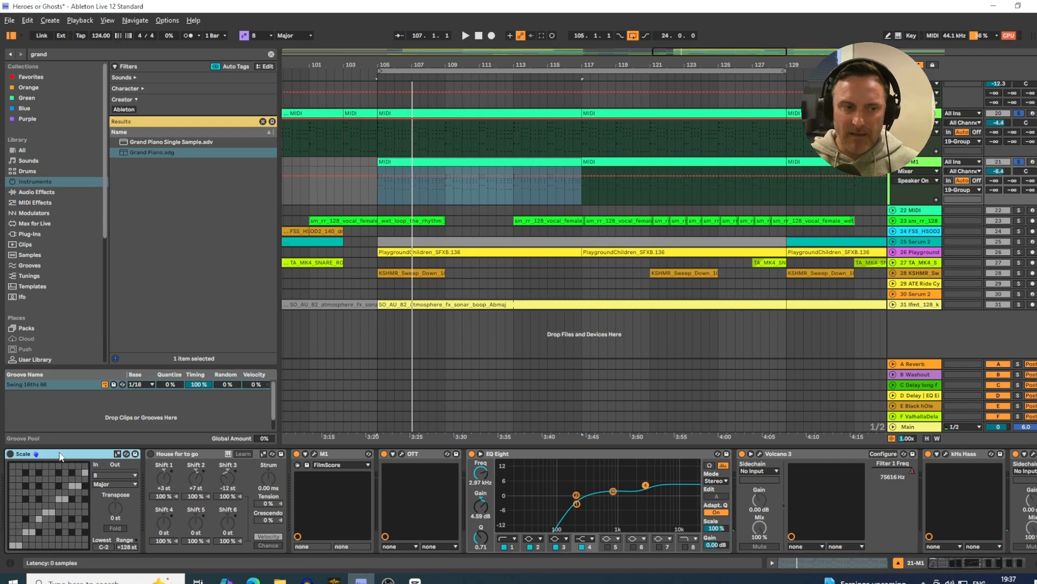
click(177, 453)
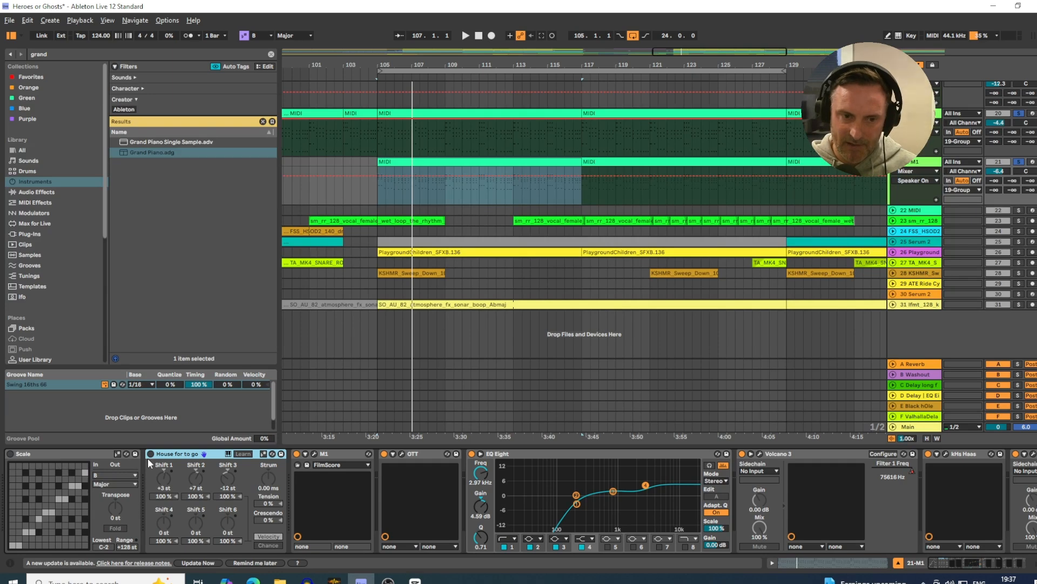
double_click(414, 165)
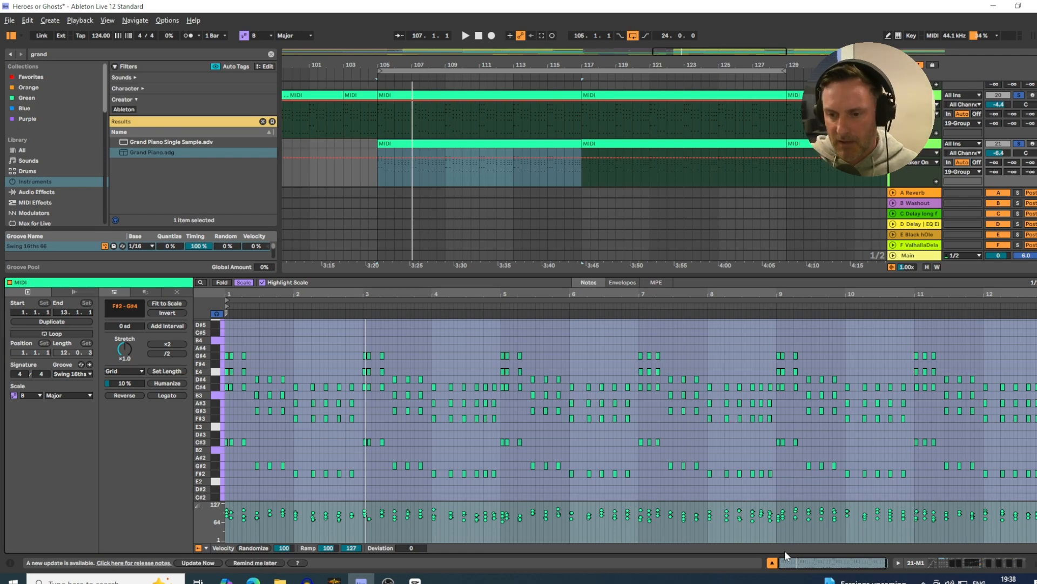
click(772, 563)
scroll(917, 194, down, 2)
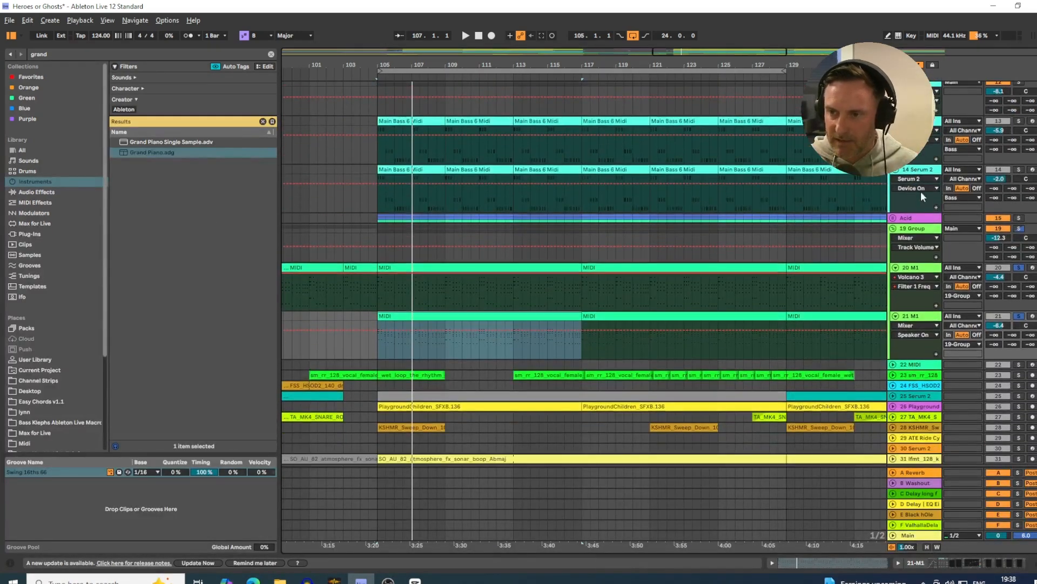
Solo the 19 Group, start playback, and add the Acid and Bass groups to the solo.
click(1020, 233)
click(1018, 229)
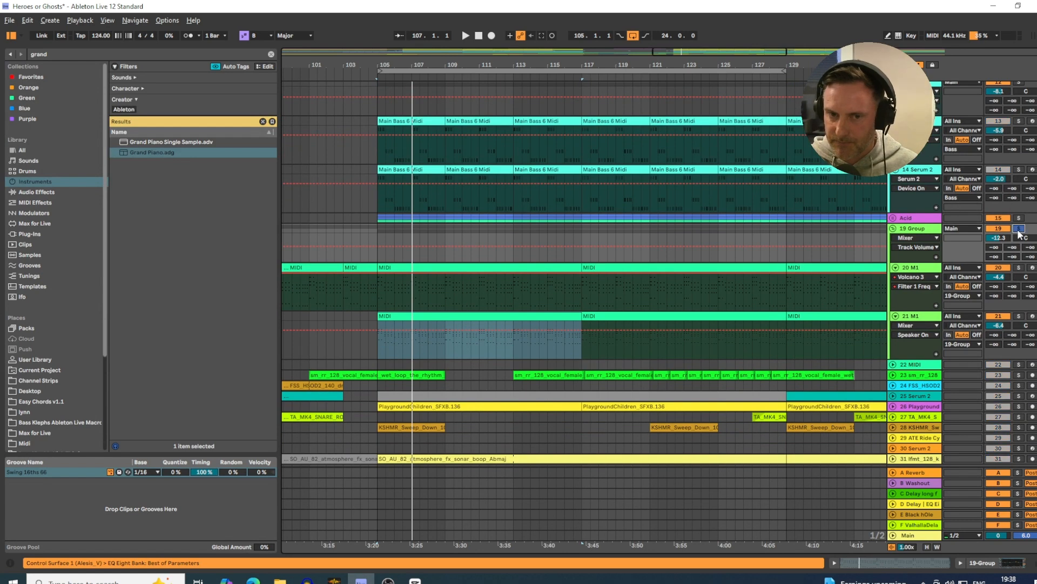
key(space)
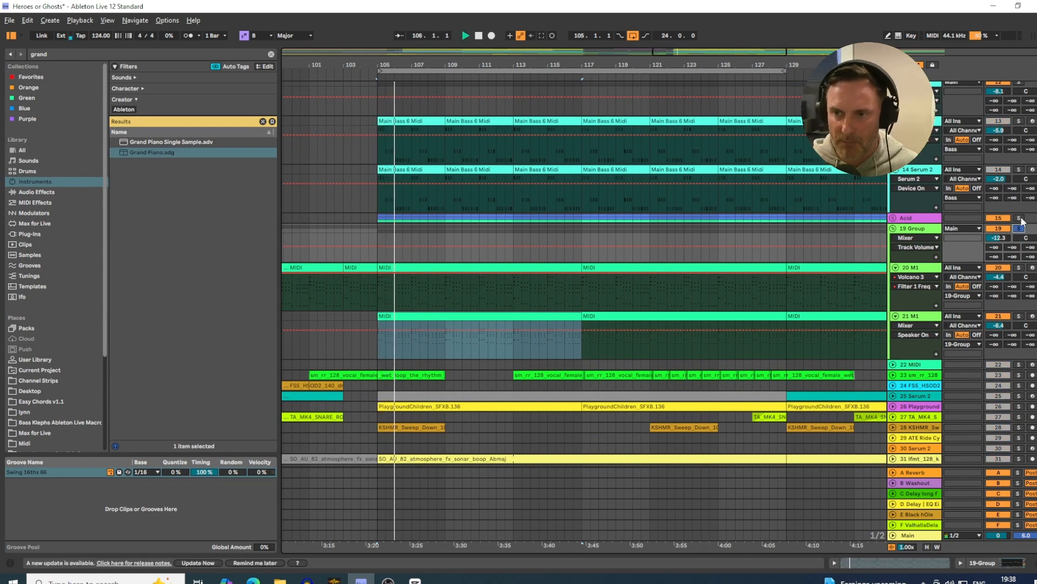
ctrl+click(1018, 219)
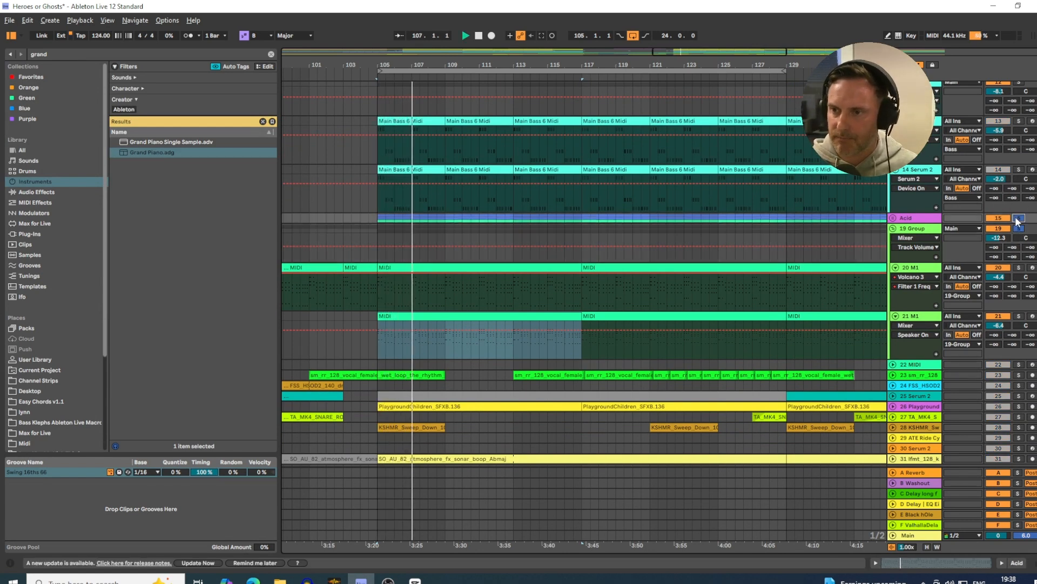
scroll(1018, 221, up, 3)
scroll(1018, 220, up, 3)
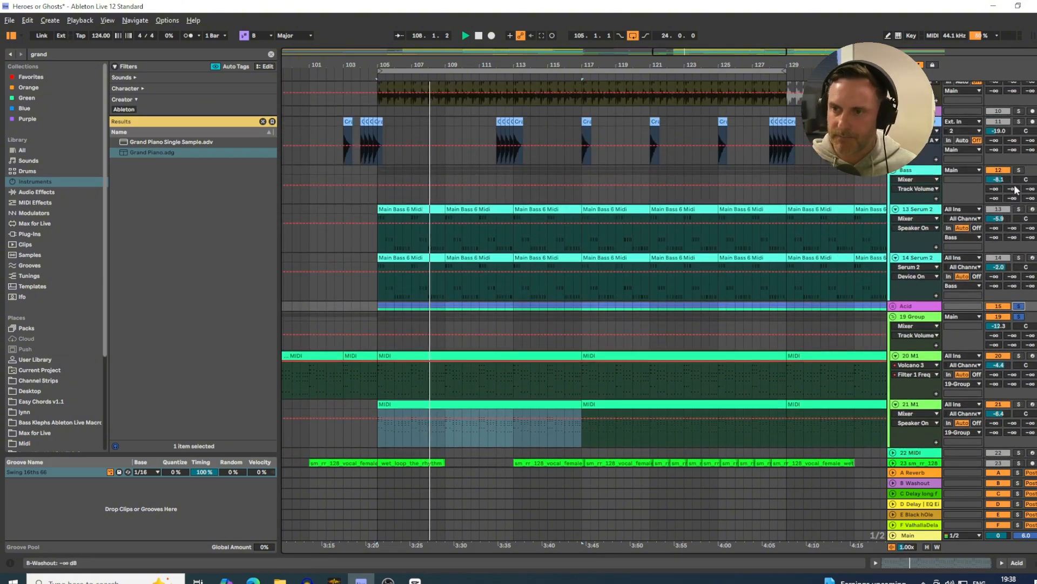
ctrl+click(1019, 171)
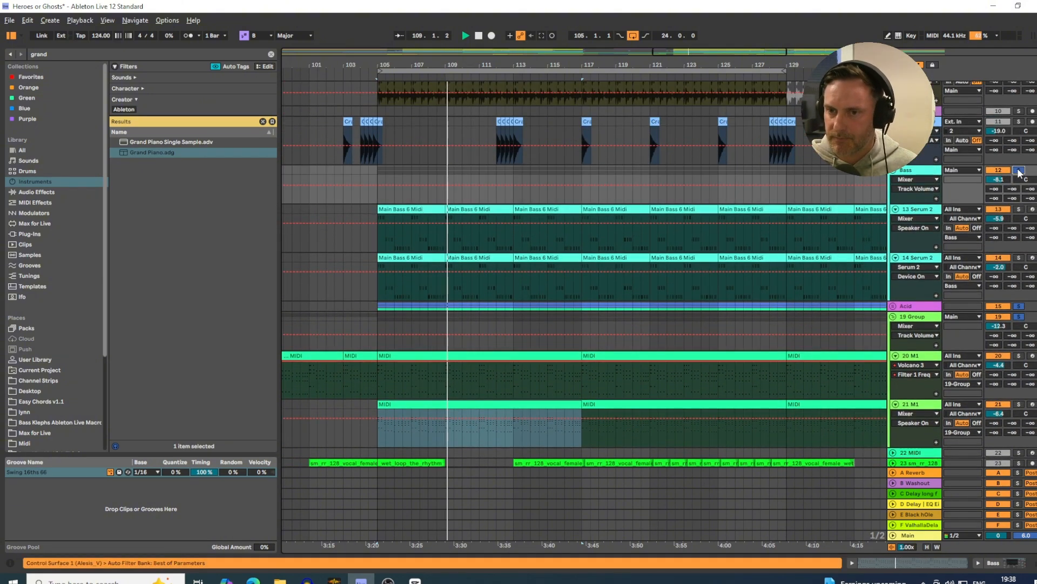
Add the Crash 909, both drum loops, the Perc group and the Drumrack to the playing solo.
scroll(1020, 173, up, 3)
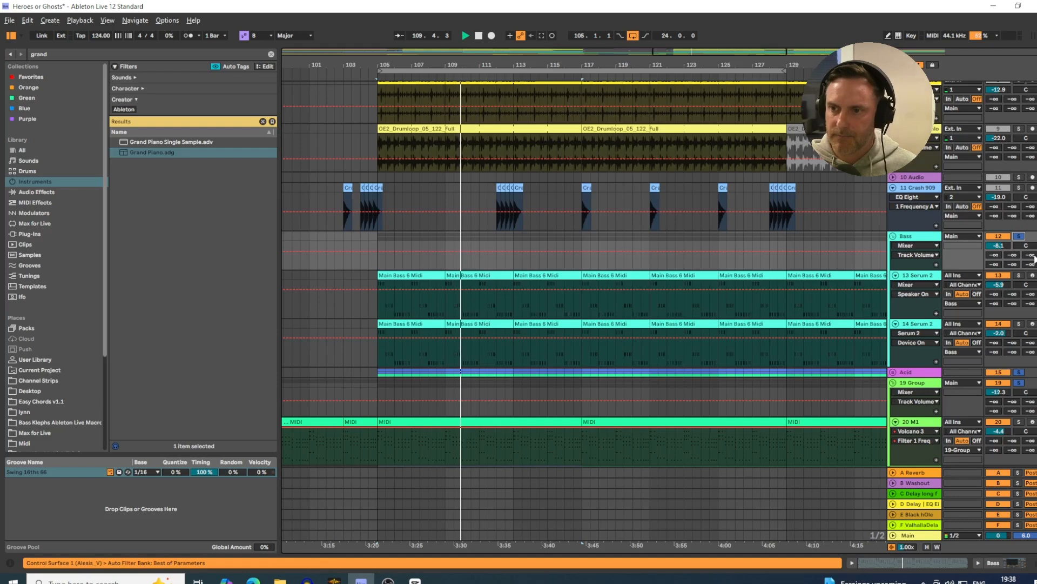
ctrl+click(1019, 188)
scroll(1020, 189, up, 3)
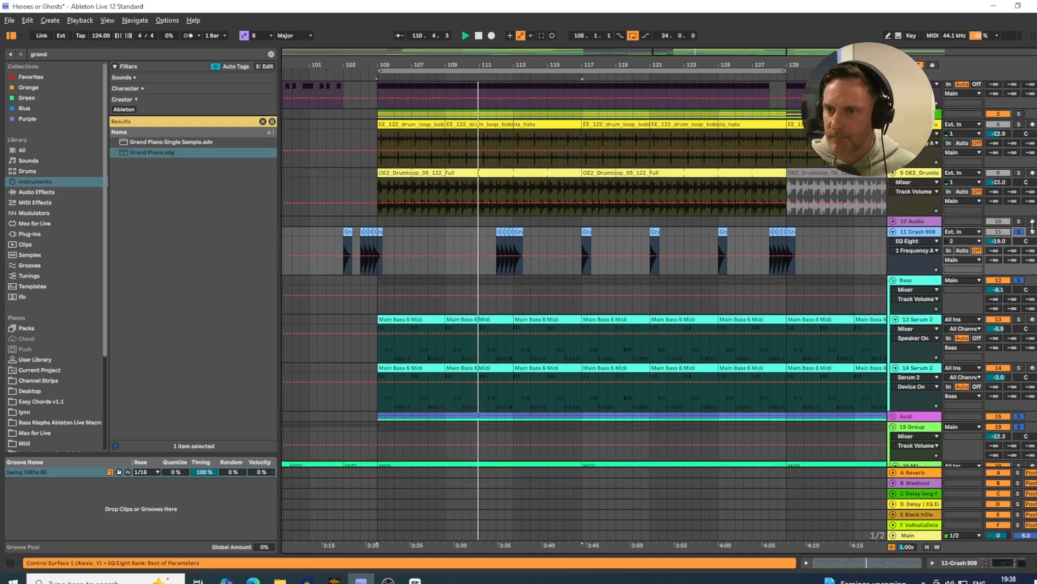
ctrl+click(1019, 172)
scroll(1022, 173, up, 2)
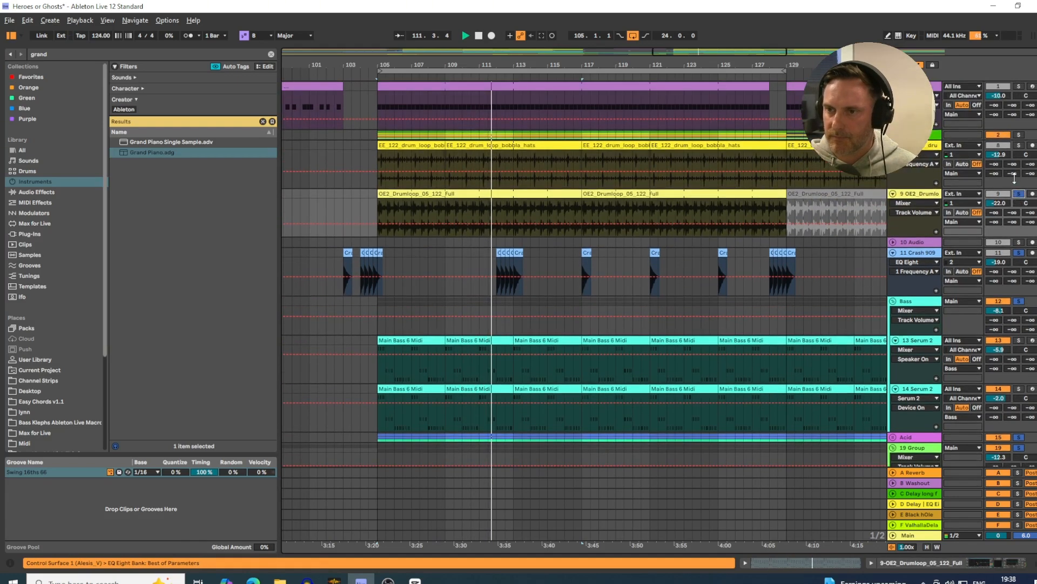
ctrl+click(1019, 146)
ctrl+click(1020, 135)
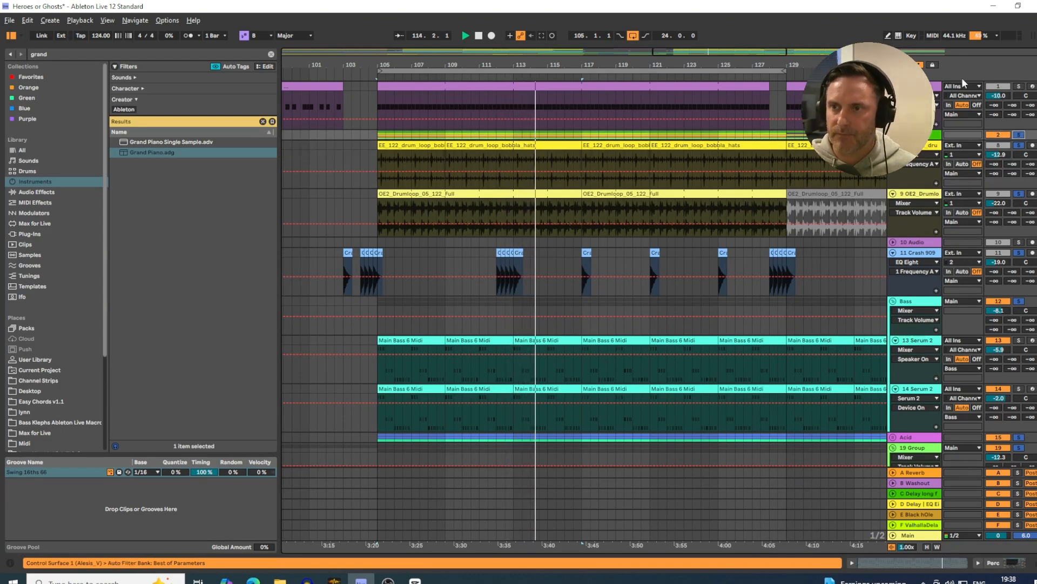
ctrl+click(1019, 87)
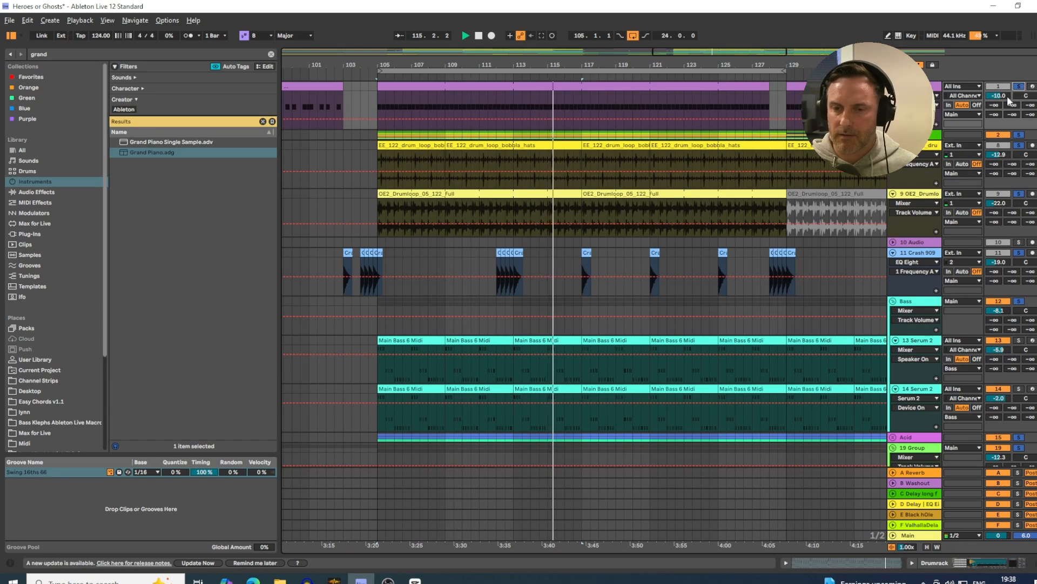
scroll(1023, 88, down, 6)
scroll(1023, 88, down, 1)
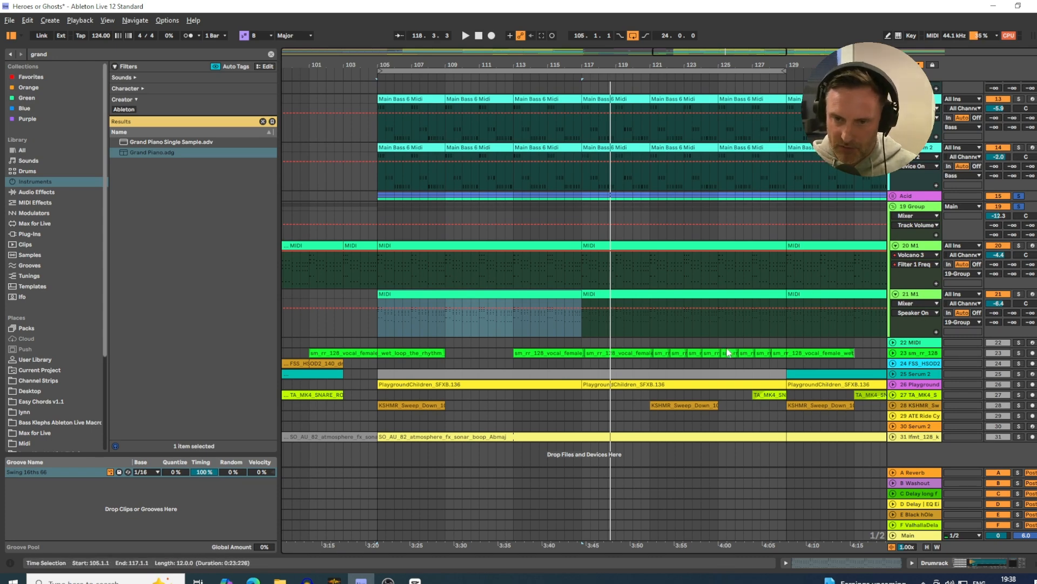
Solo only vocal track 23, unfold it, and select its clip starting at bar 113.
click(929, 355)
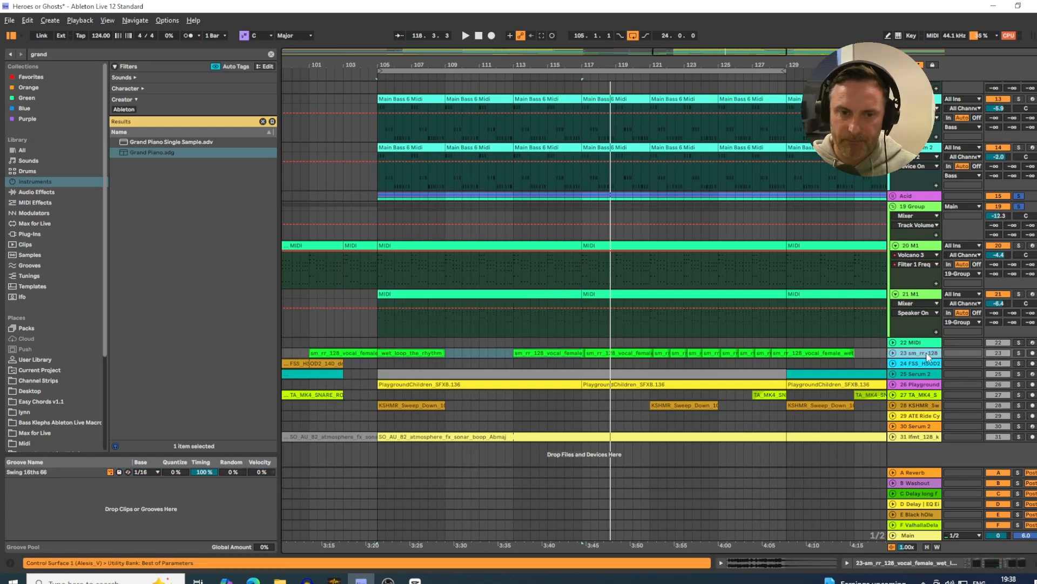
click(927, 385)
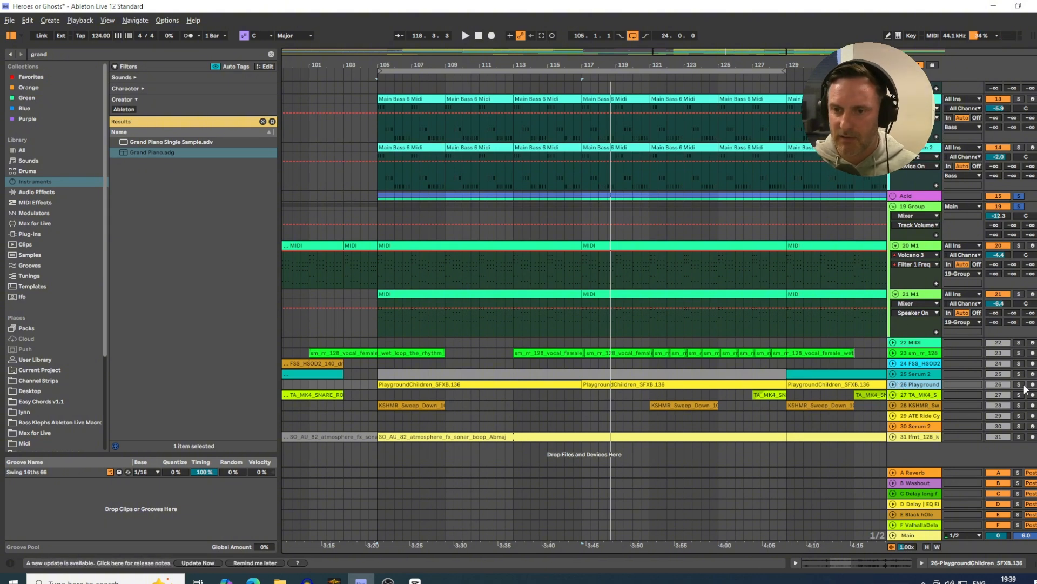
click(918, 355)
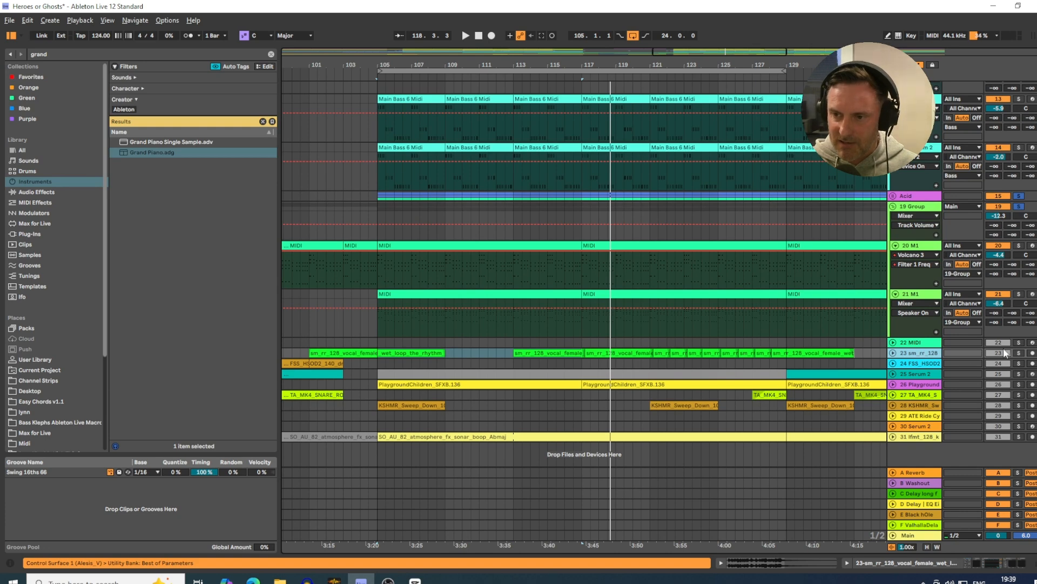
click(1018, 354)
click(893, 353)
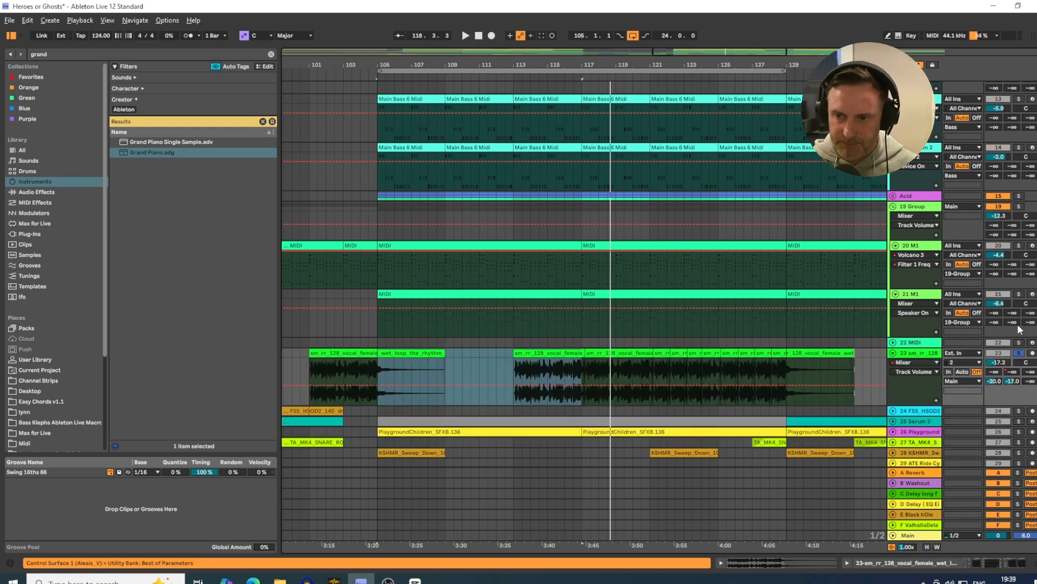
click(542, 352)
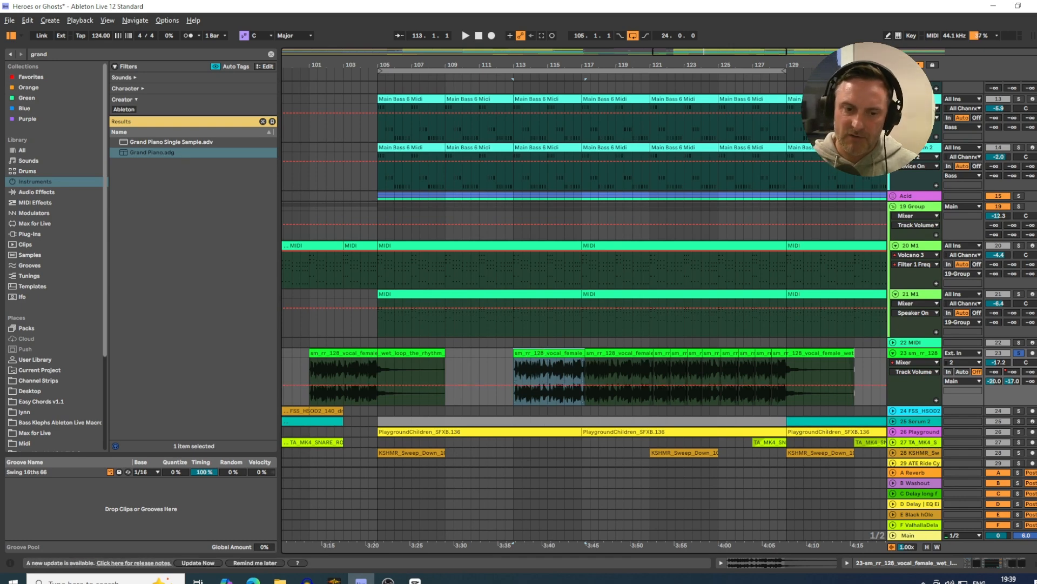
click(415, 579)
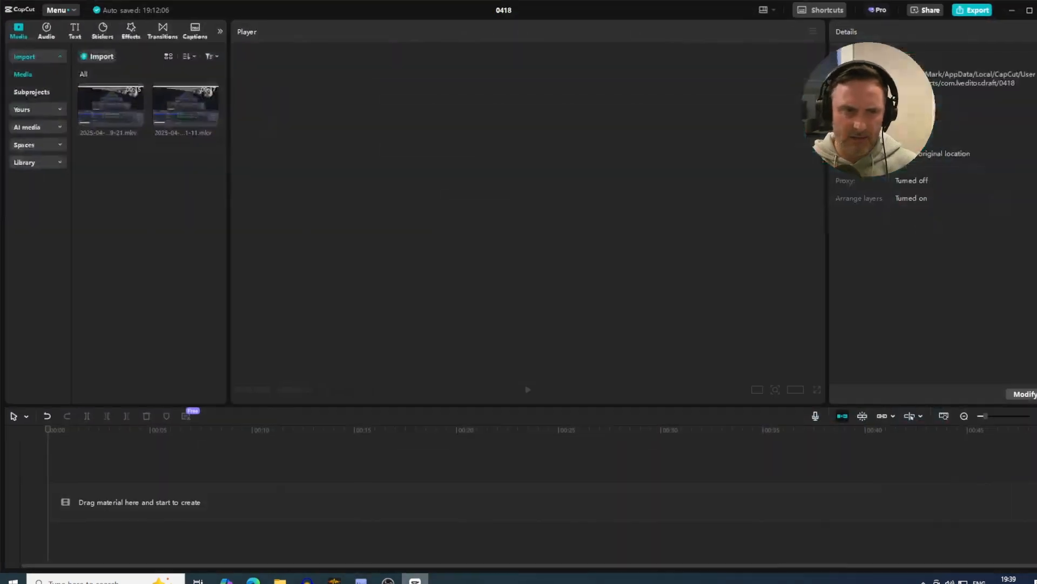
click(415, 580)
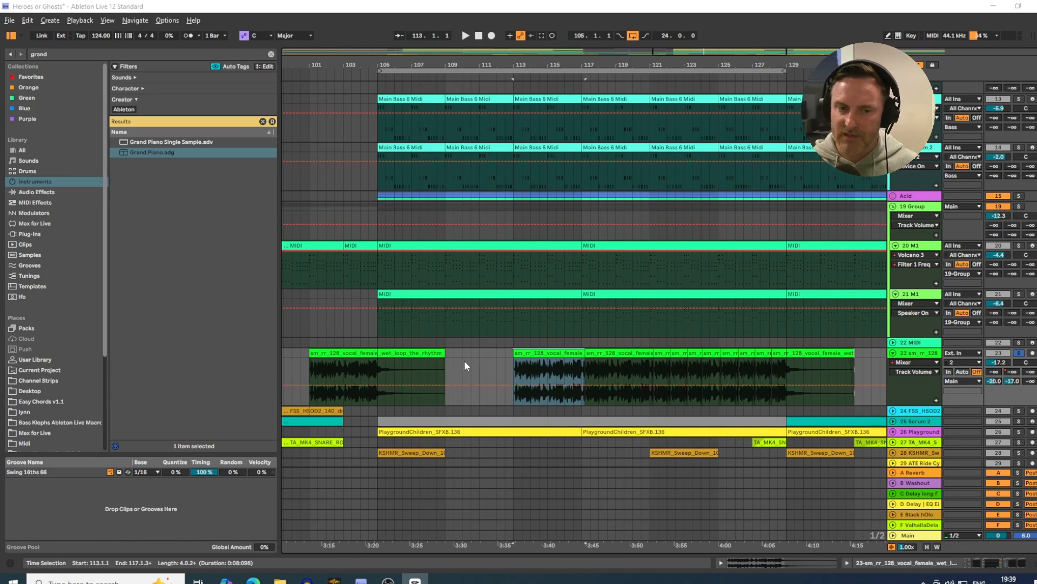
Examine the selected vocal clip's sample settings and available warp modes, leaving the mode as it is.
double_click(544, 353)
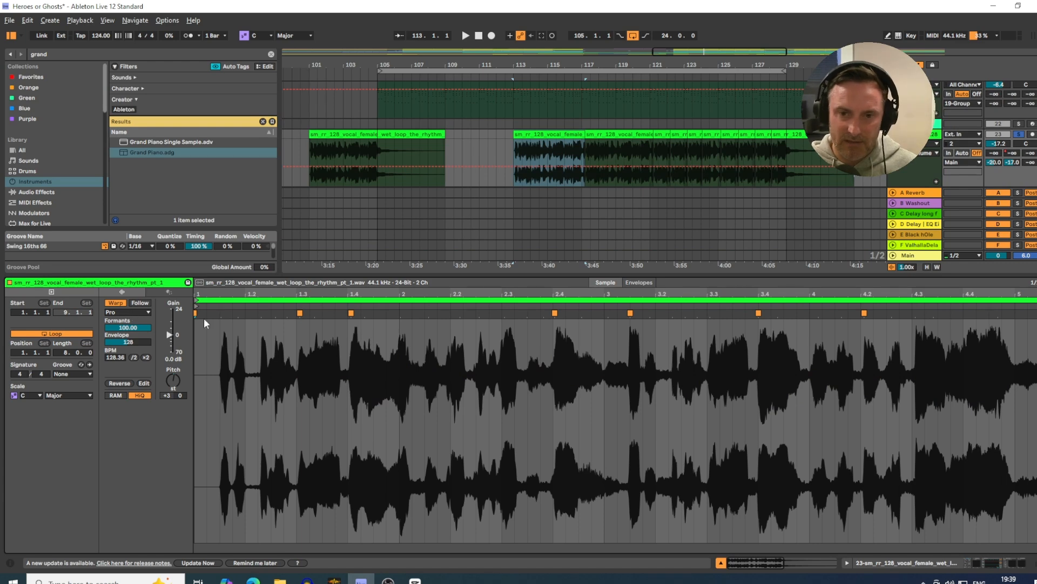
click(124, 312)
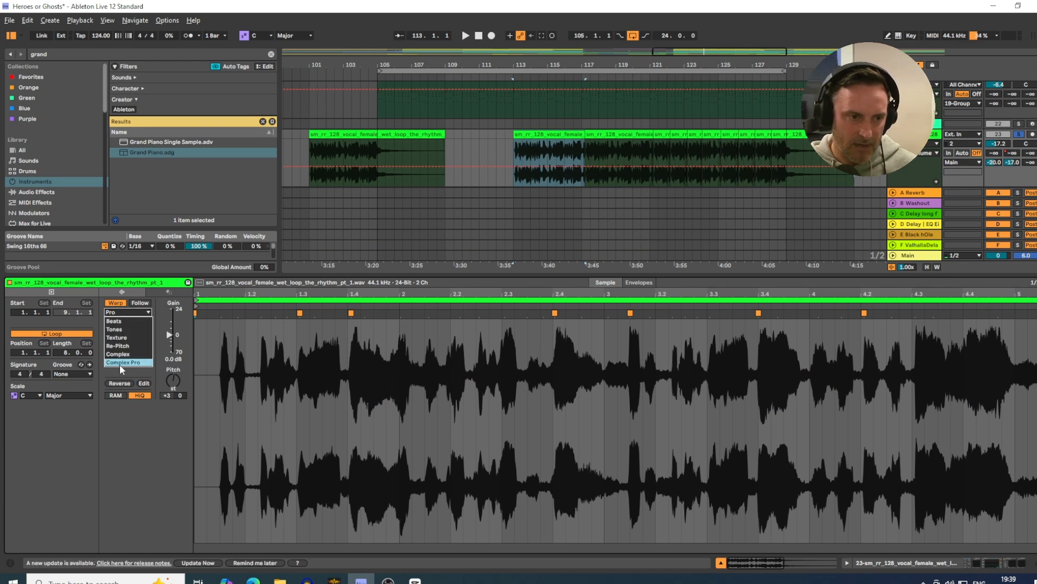
click(132, 490)
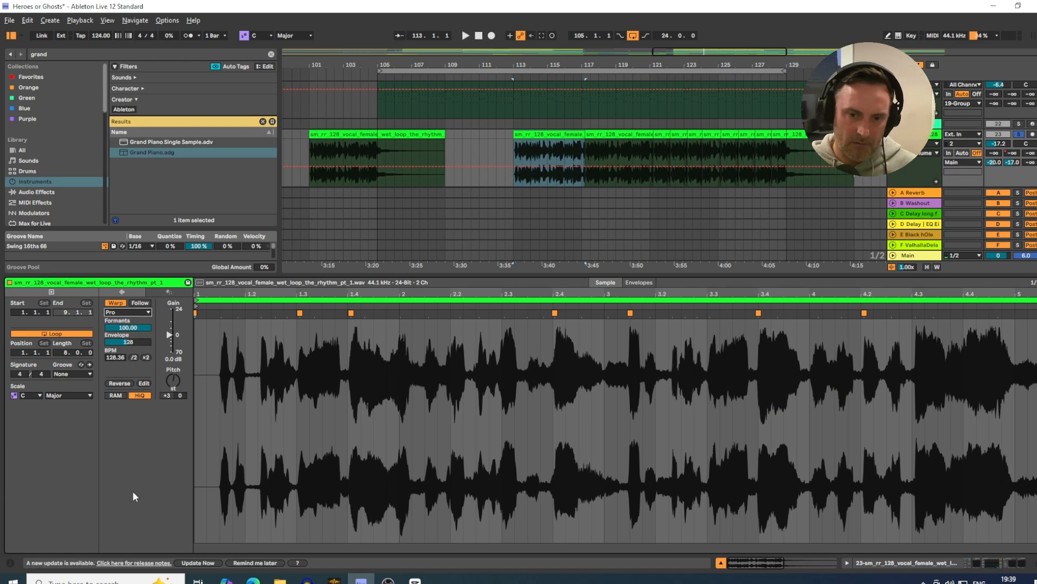
click(720, 563)
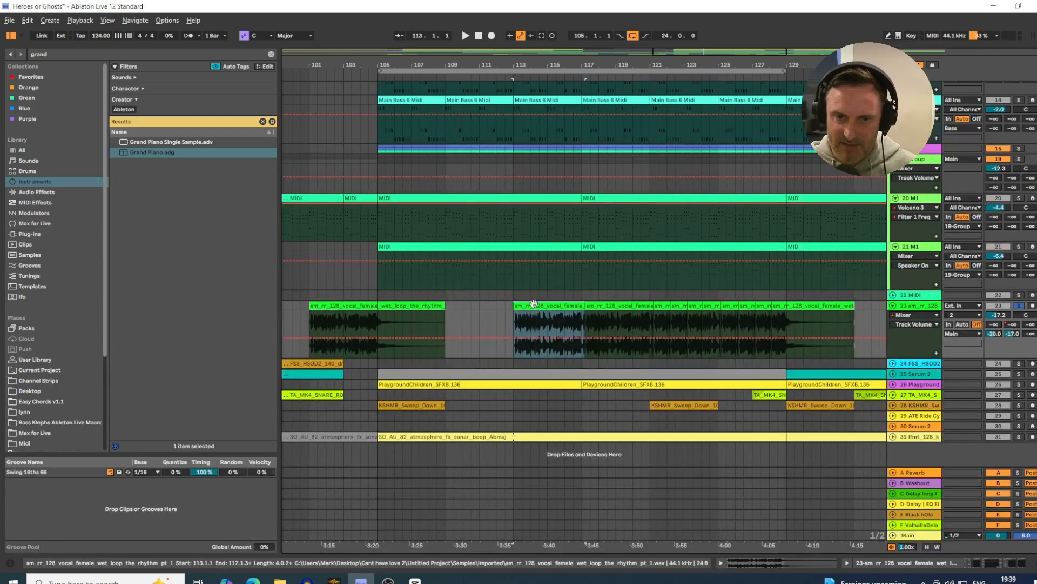
Play the vocal from bar 113 and set the FG-DS mix to 74.4% in the track's Virtual Mix Rack.
key(space)
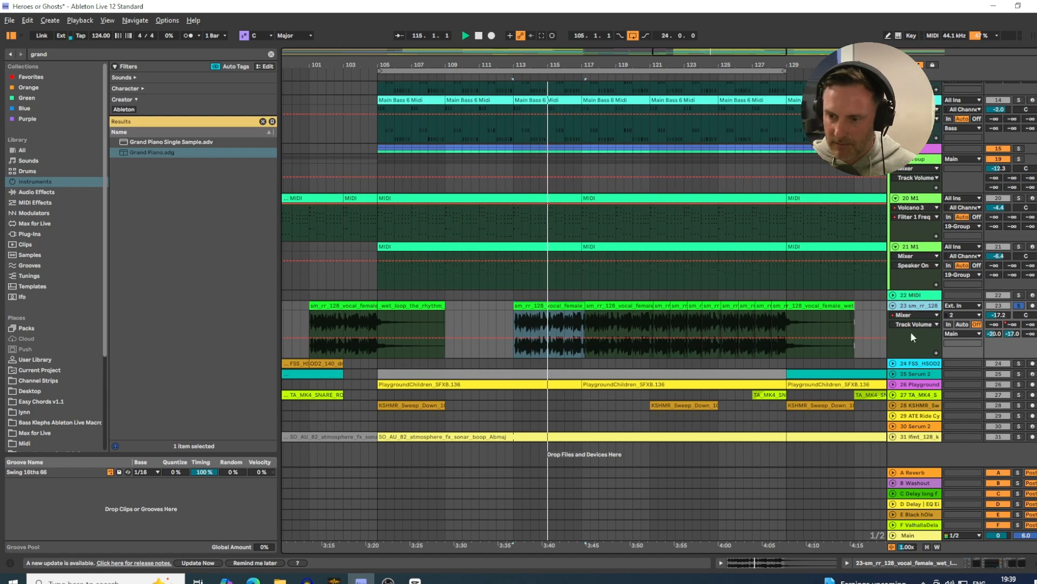
click(848, 562)
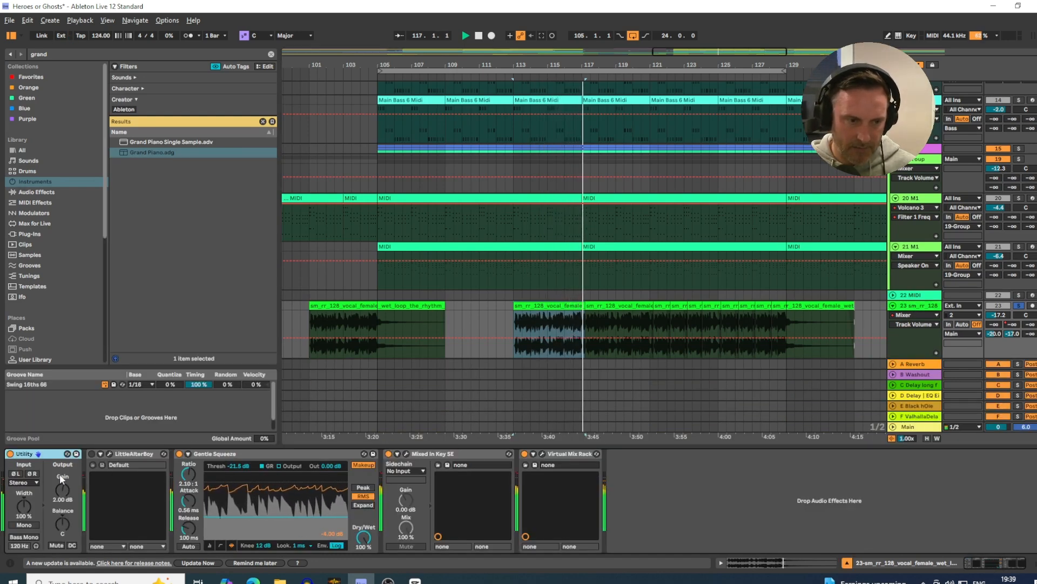
click(524, 454)
click(525, 455)
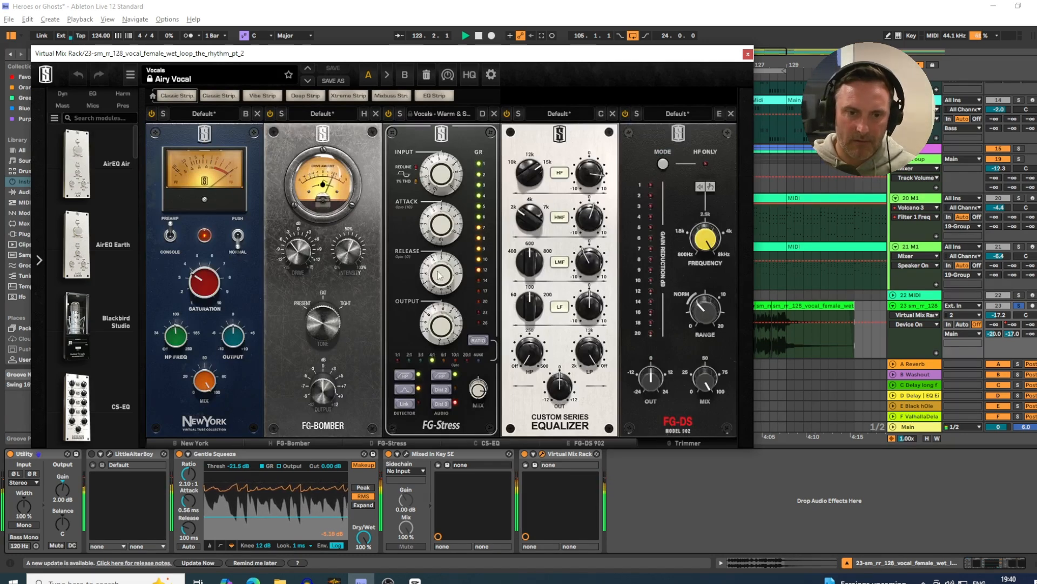
drag(207, 382, 208, 417)
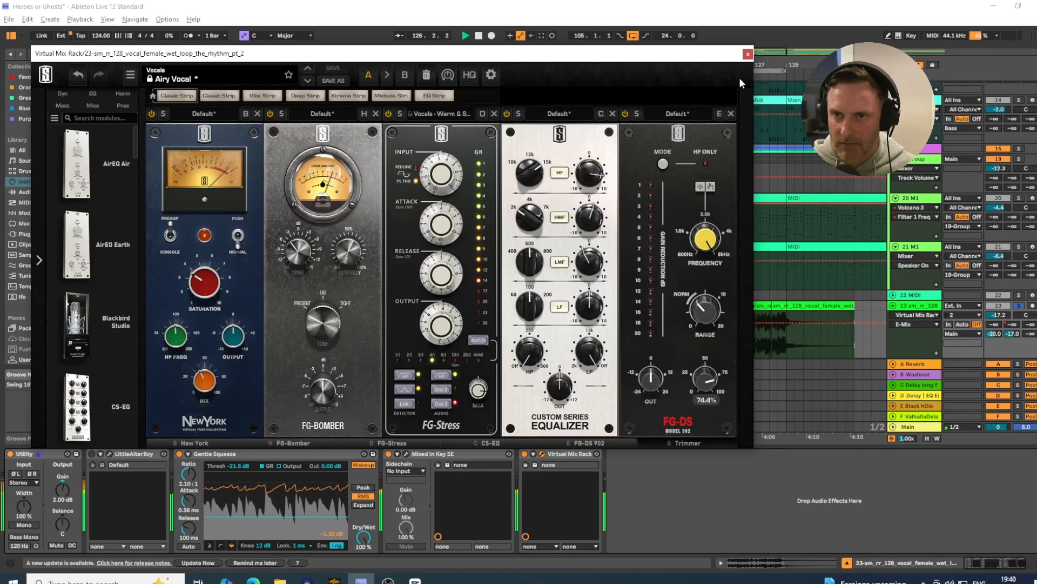
click(748, 54)
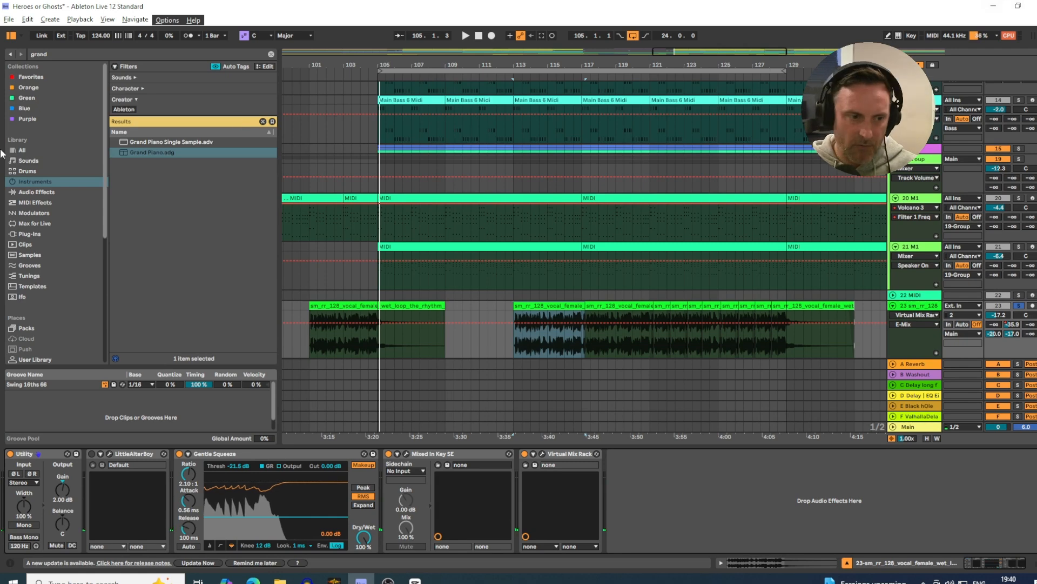
Delete the LittleAlterBoy device from the vocal track and select the Mixed In Key SE device.
click(118, 457)
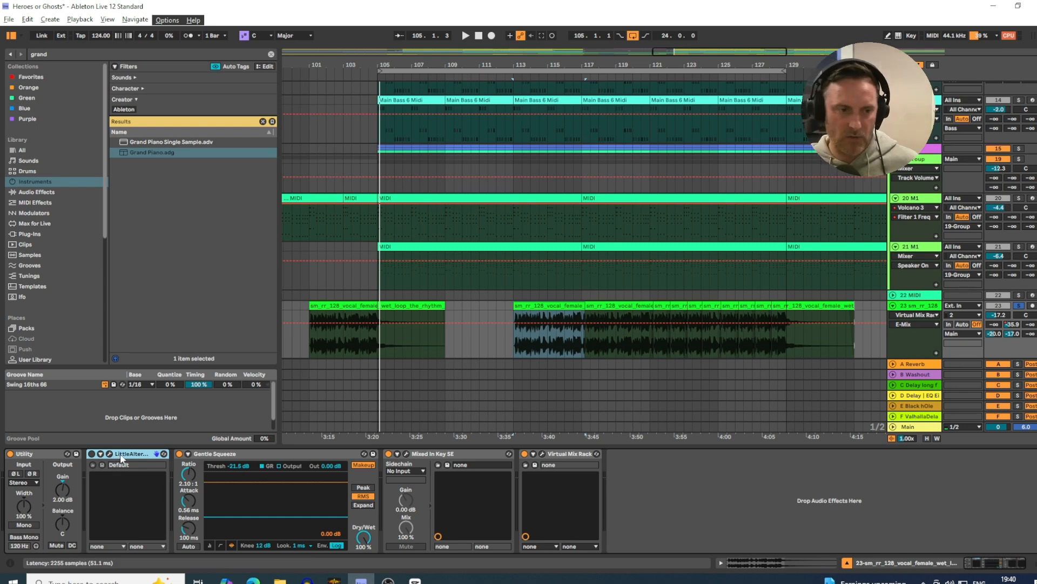
key(Delete)
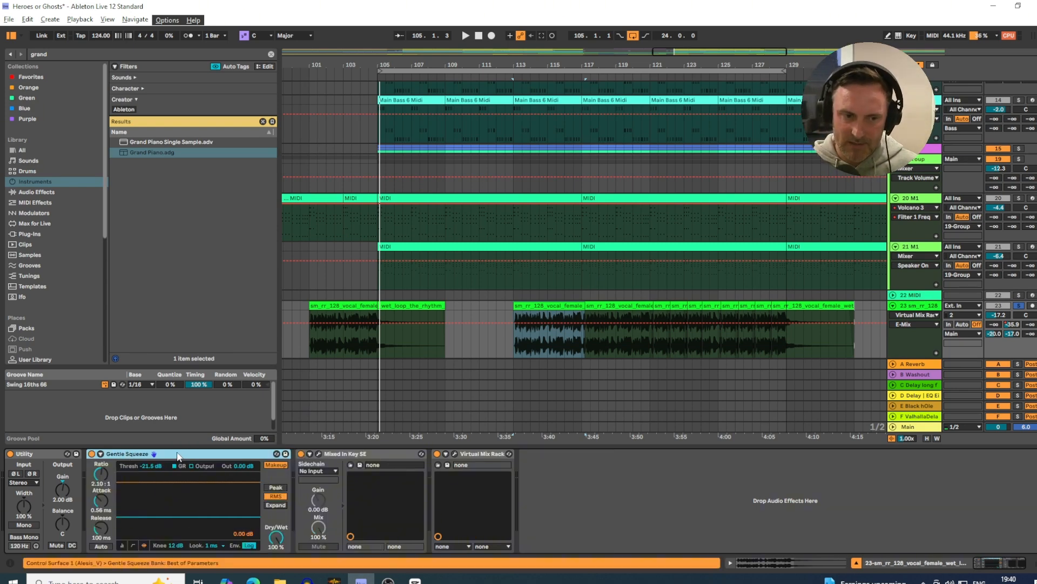
click(358, 457)
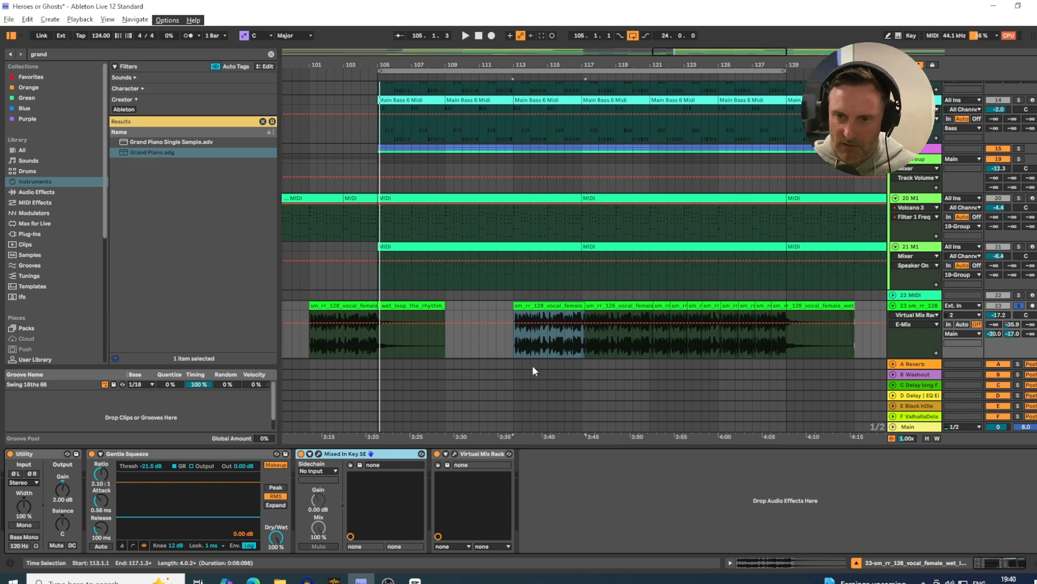
Open the vocal track's Virtual Mix Rack, review its Airy Vocal chain, and close the plug-in window.
click(476, 457)
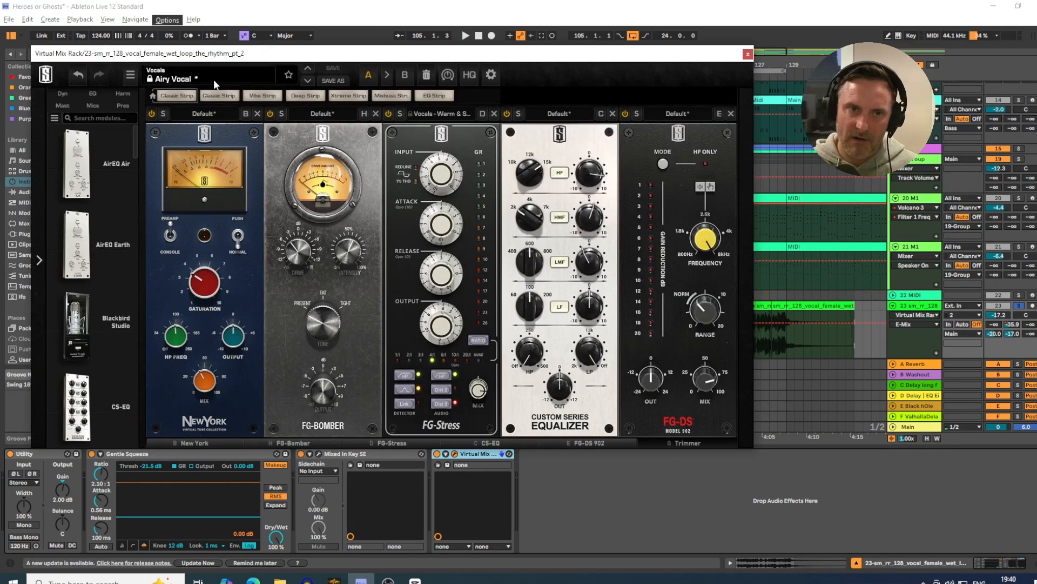
click(748, 54)
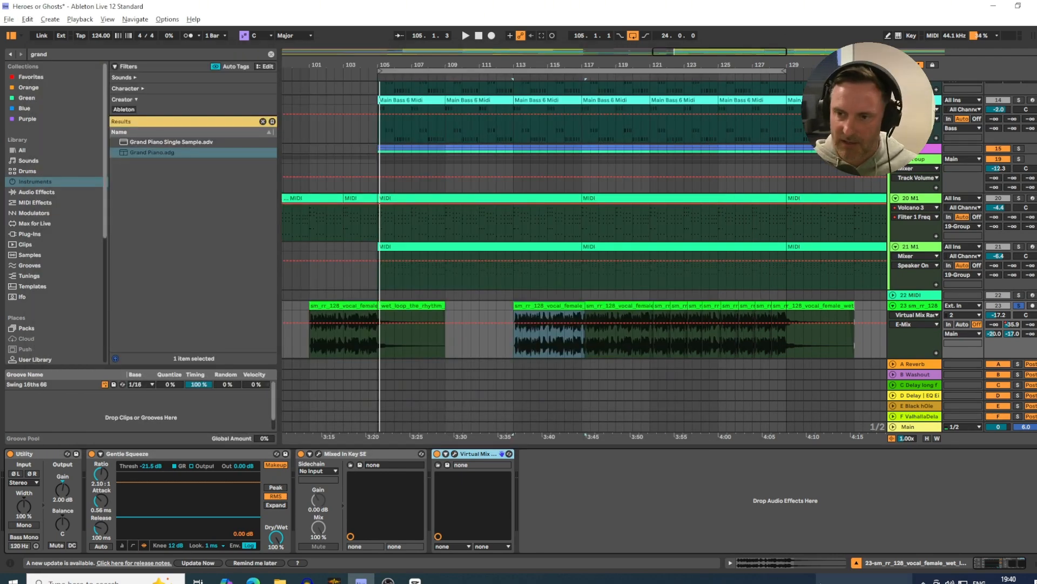
Add 19 Group to the soloed vocal, play from bar 113, and add the Acid group to the solo.
drag(563, 59, 562, 63)
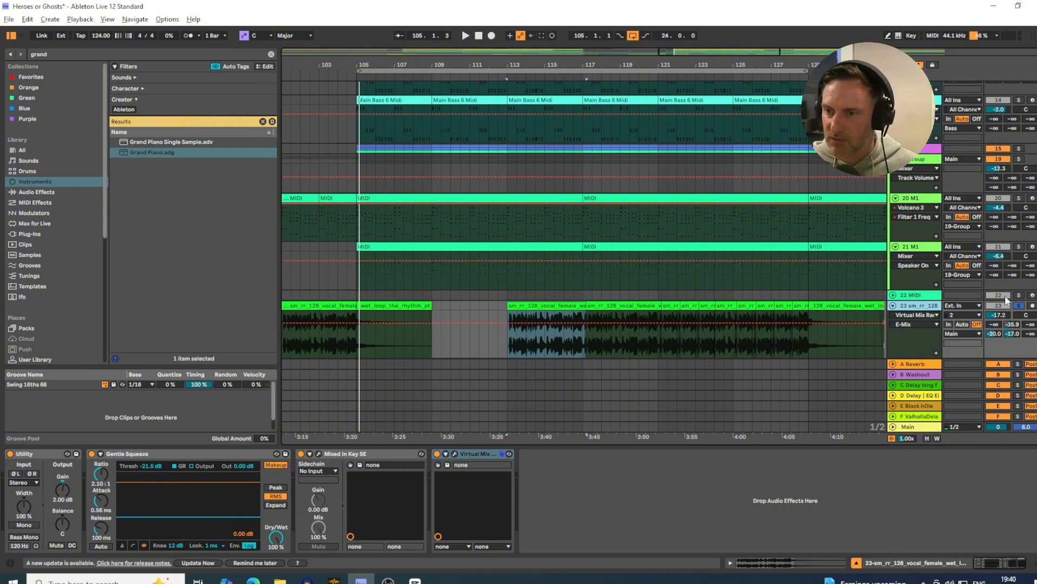
click(1019, 160)
key(space)
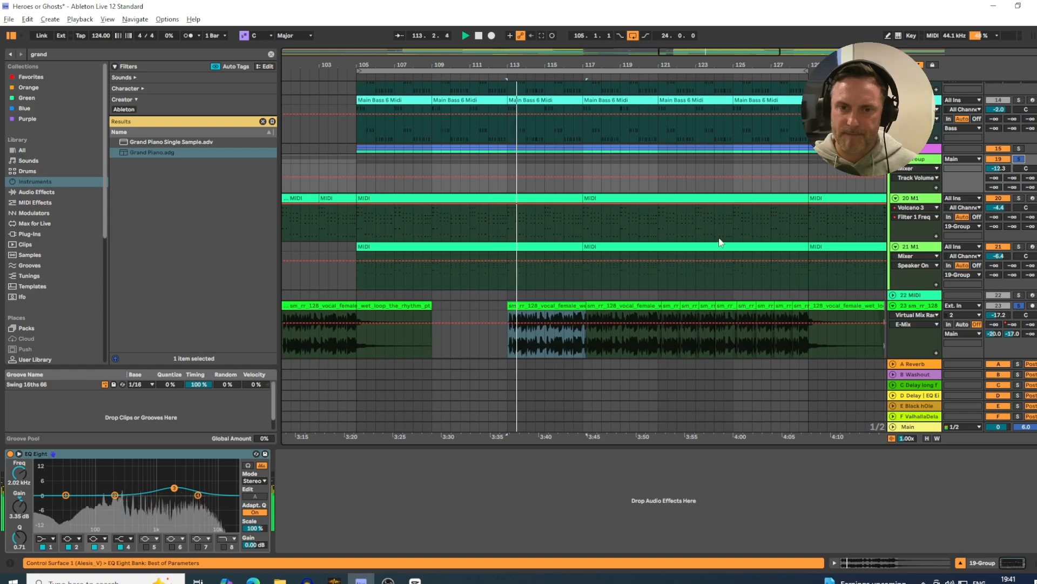
scroll(880, 242, down, 5)
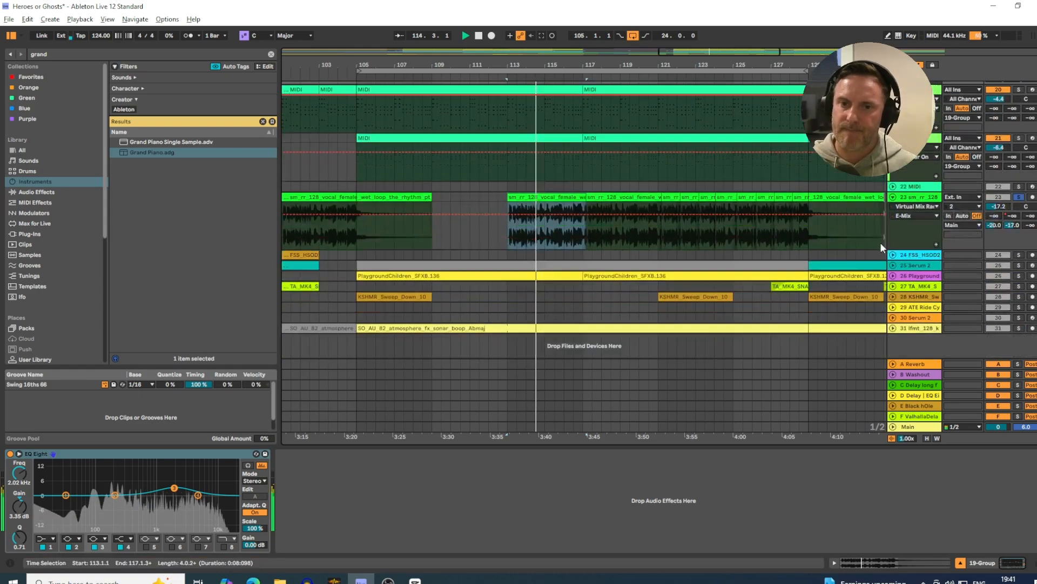
scroll(880, 203, up, 5)
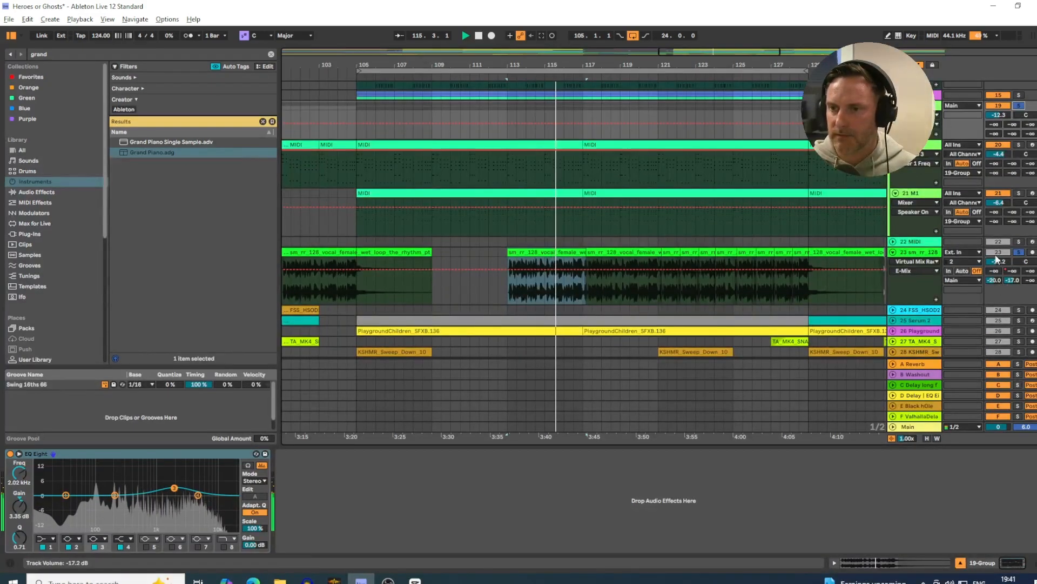
scroll(972, 189, up, 2)
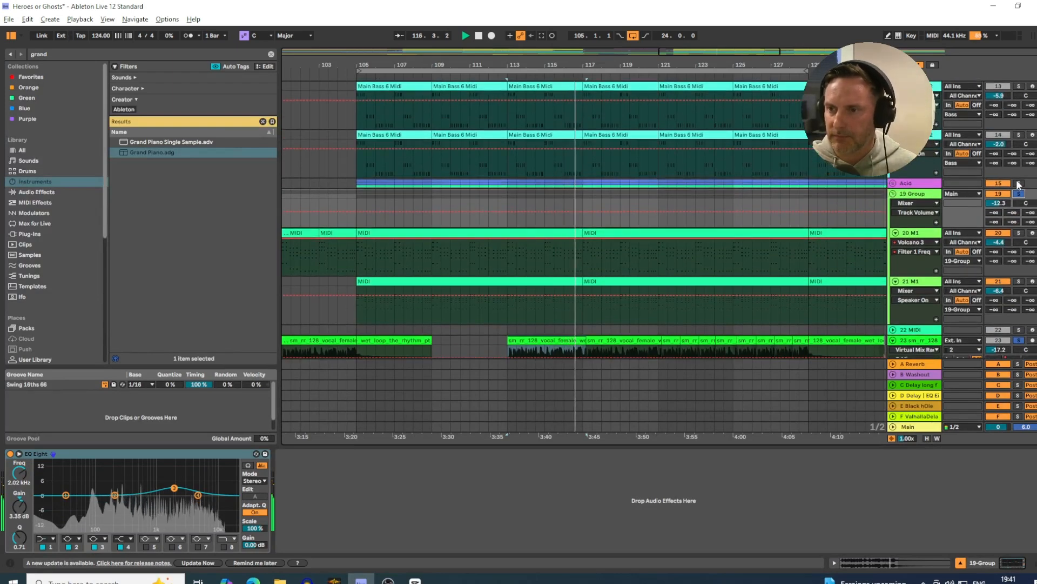
click(1019, 183)
Add the Bass group and track 11 Crash 909 to the soloed tracks during playback.
scroll(1018, 162, up, 3)
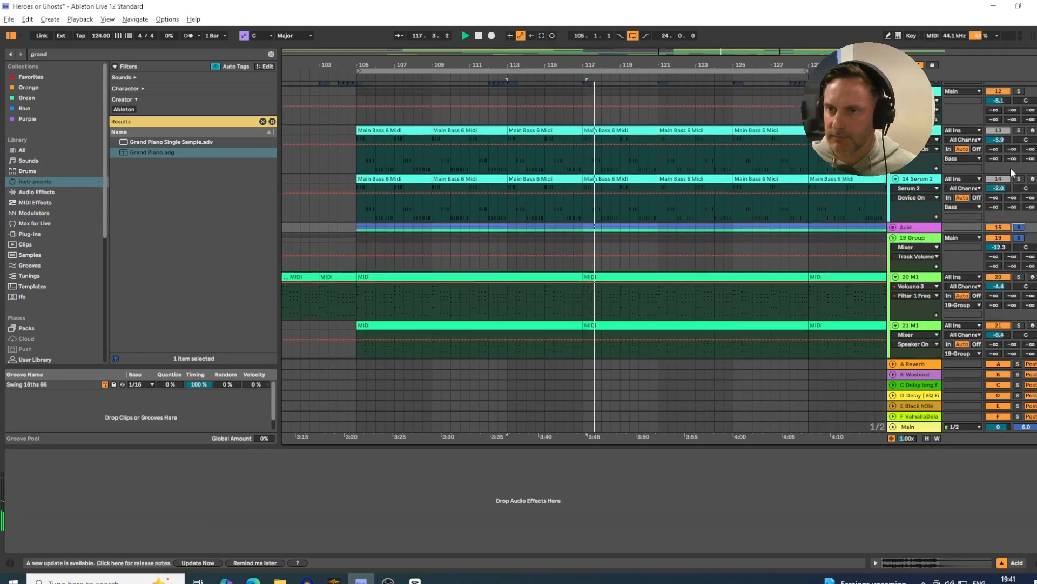
click(1017, 123)
scroll(1020, 156, up, 5)
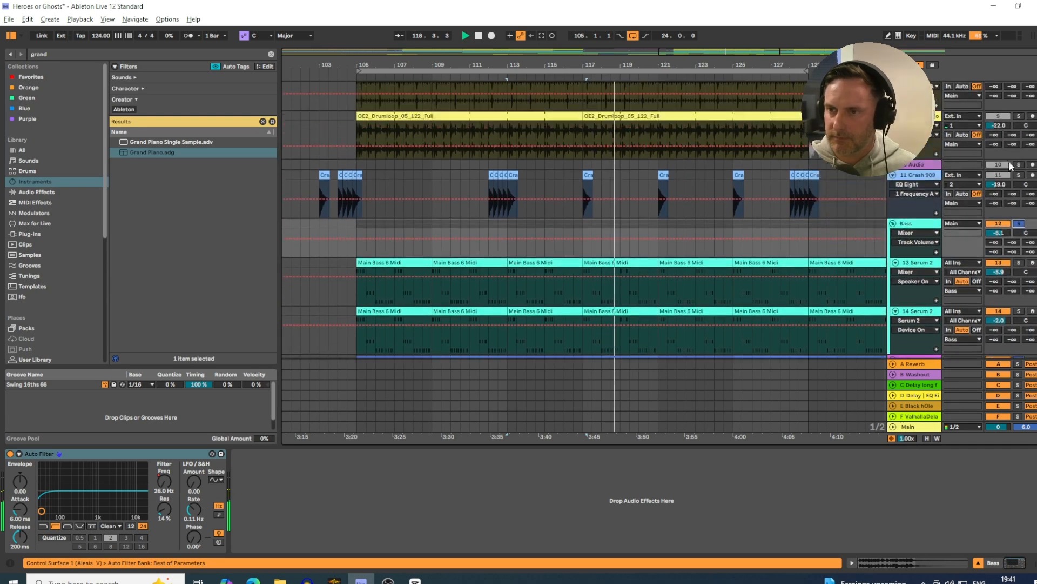
click(1019, 176)
Add the drum loops on tracks 8 and 9, the Perc group, and the Drumrack kick track to the solo.
scroll(1019, 173, up, 3)
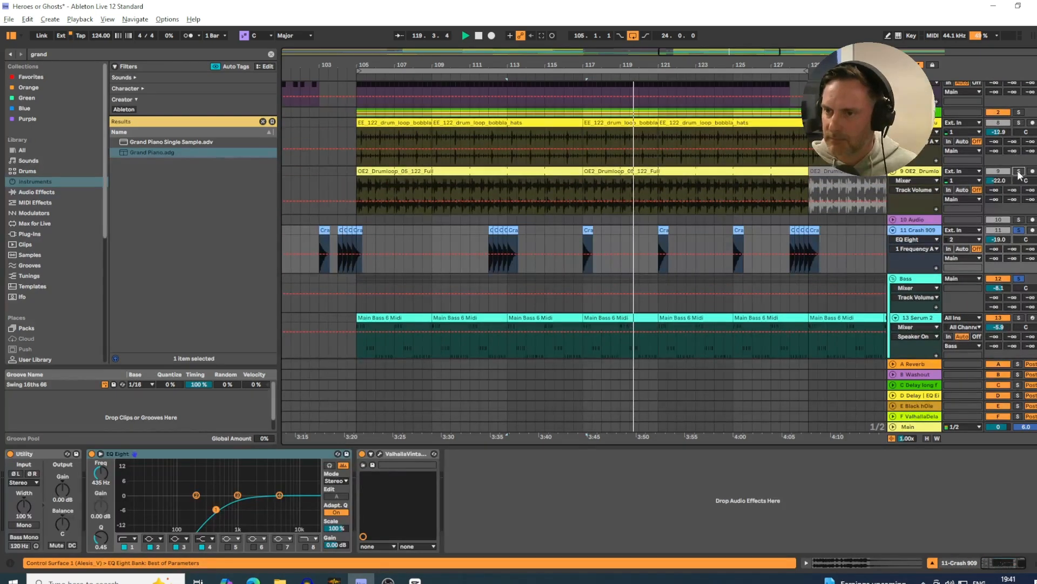
click(1019, 172)
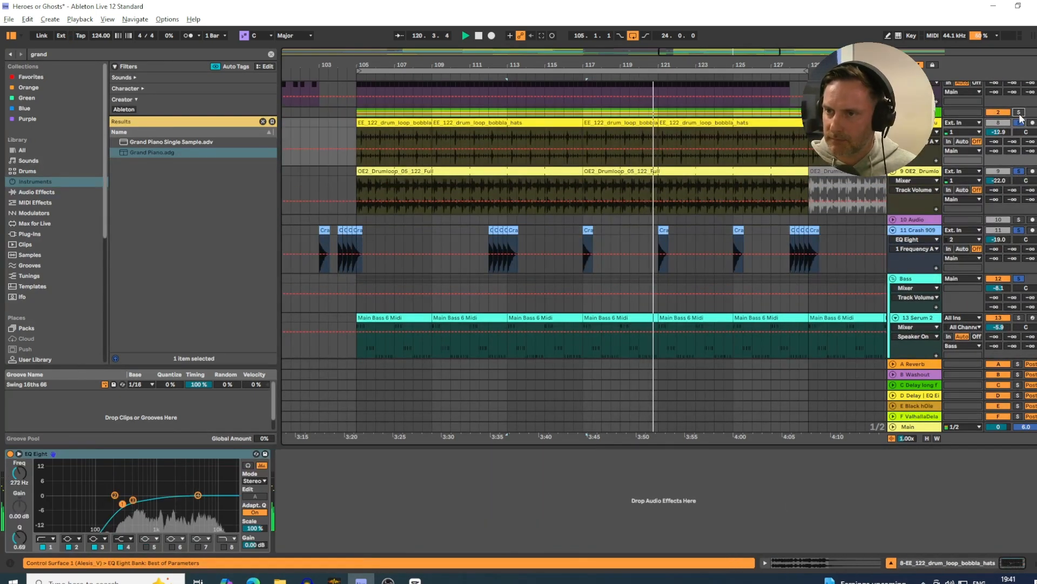
click(1019, 112)
scroll(1010, 137, up, 1)
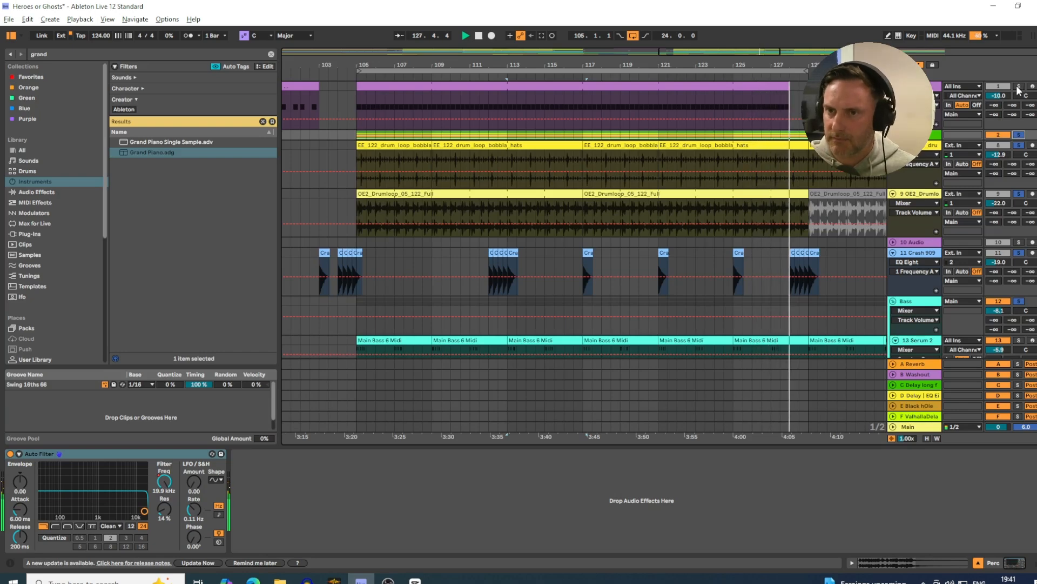
click(1018, 87)
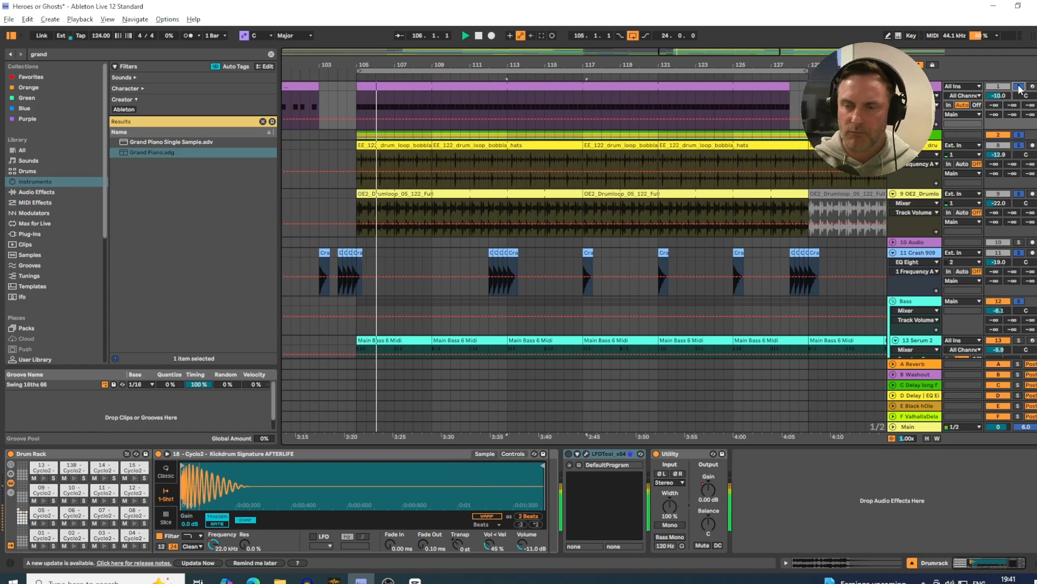
Inspect the device chains of tracks 25 Serum 2, 24 FSS_HSOD2 and 26 PlaygroundChildren while the mix plays.
scroll(681, 128, down, 5)
scroll(702, 128, down, 5)
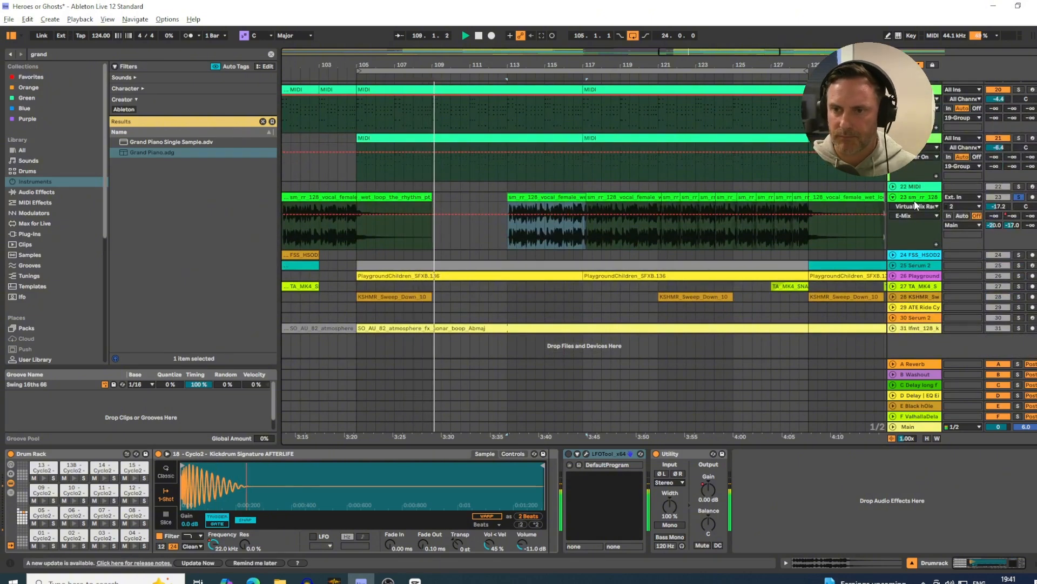
click(910, 263)
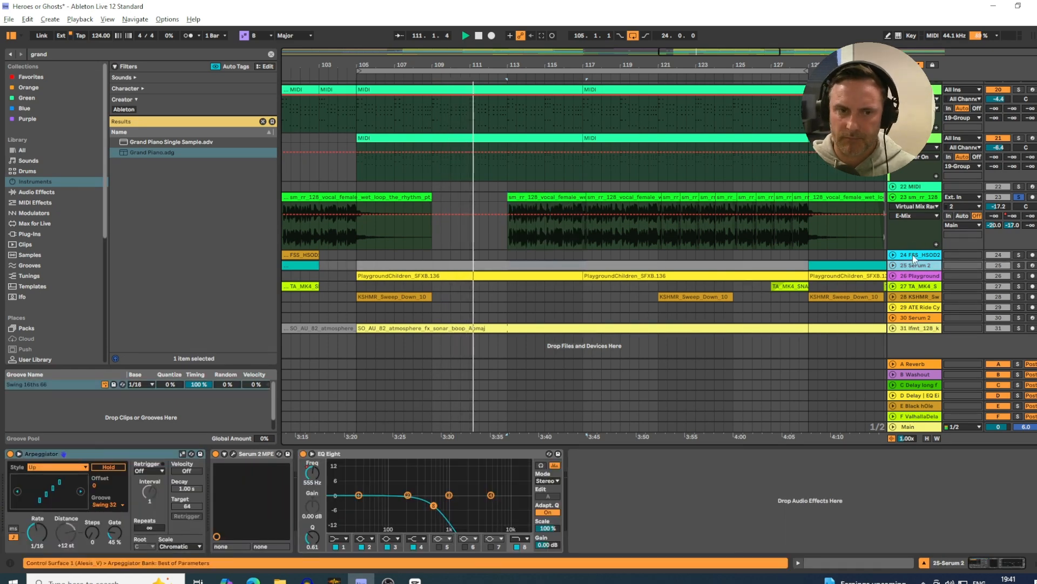
click(913, 254)
click(914, 277)
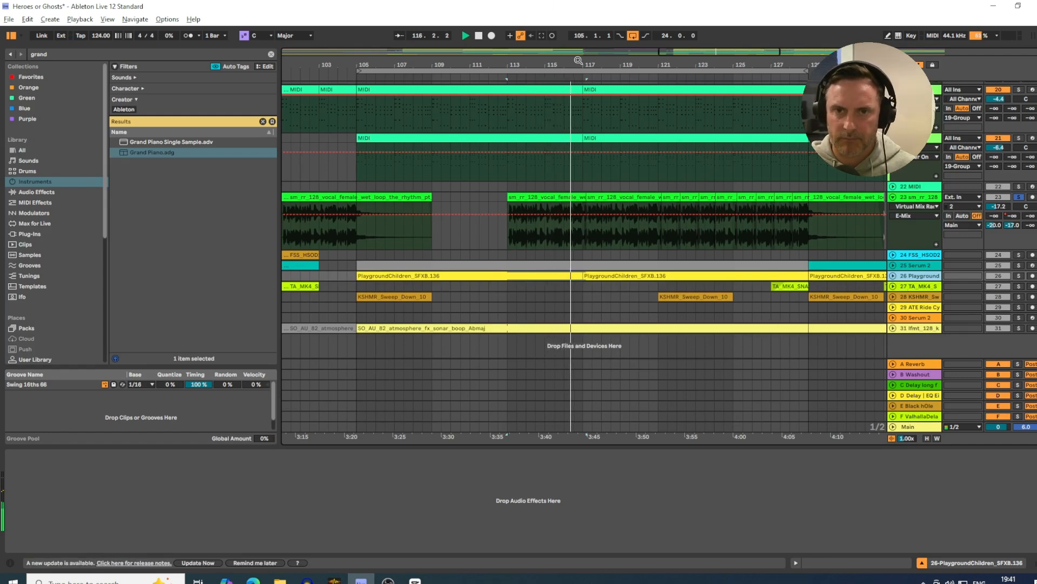
Show the whole arrangement, play from about bar 61, and select the loop range from bar 105 to 129.
drag(578, 61, 563, 59)
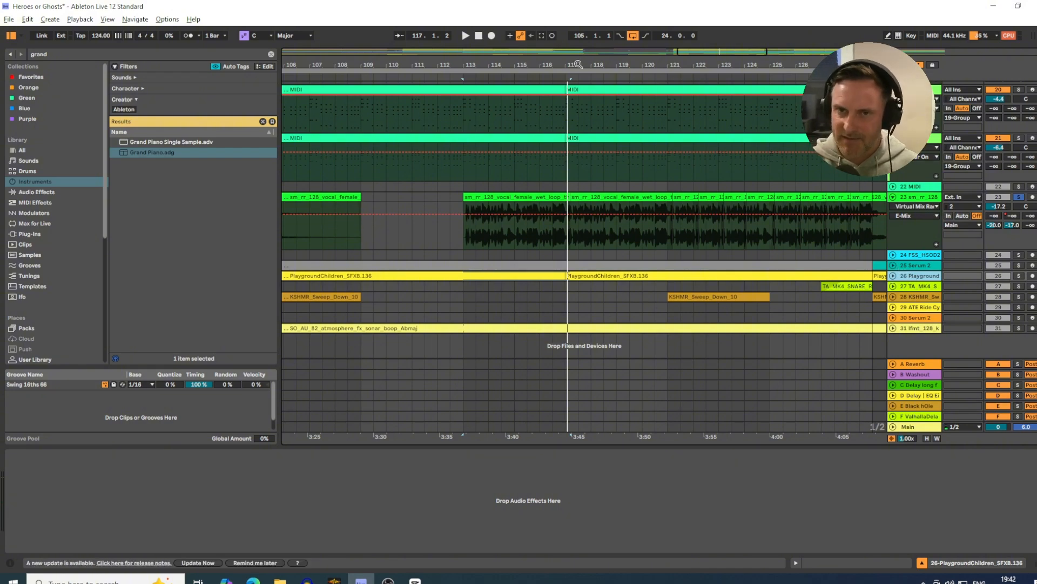
drag(564, 67, 565, 16)
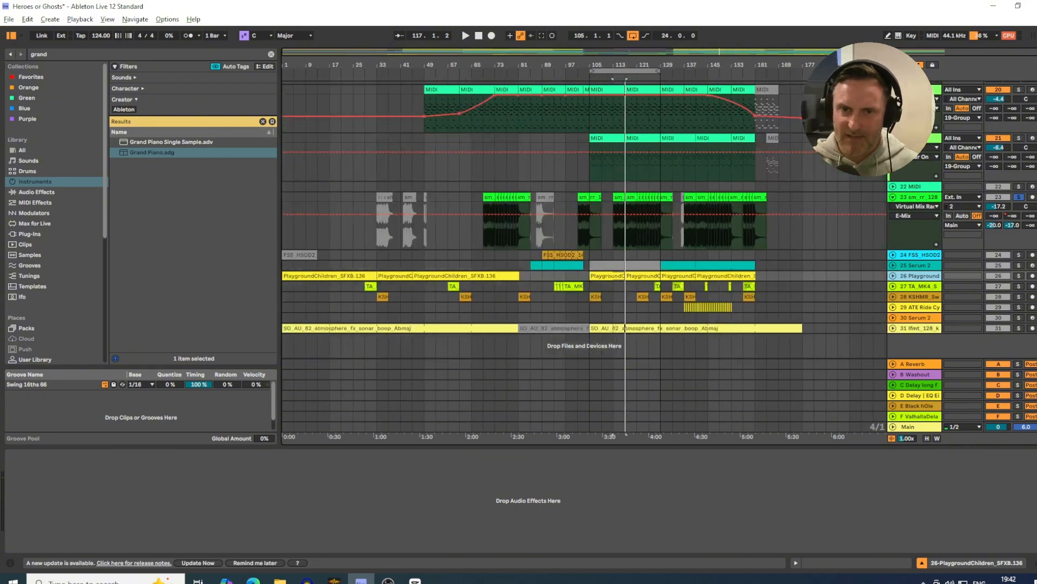
click(459, 75)
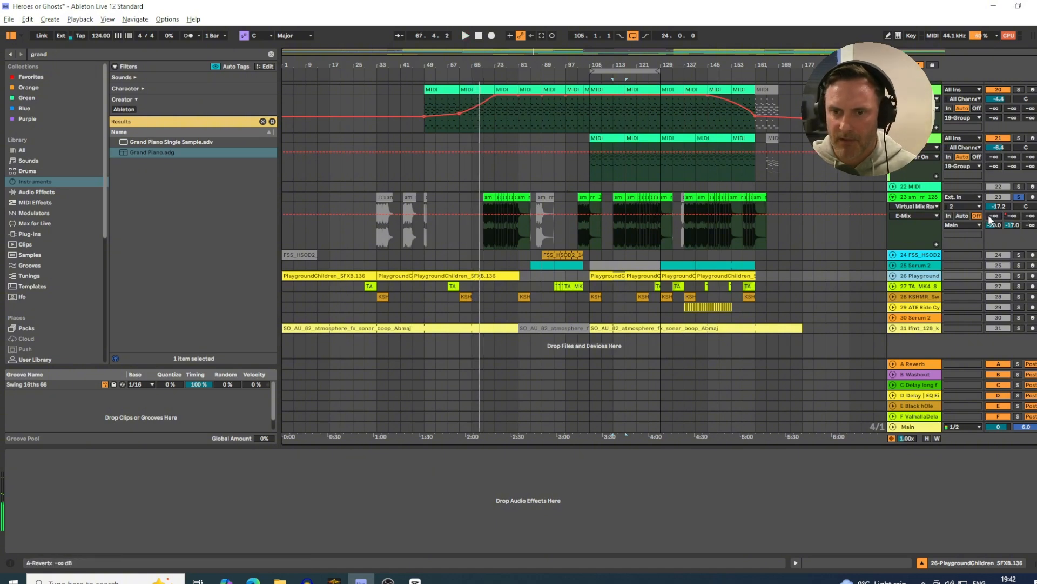
click(624, 71)
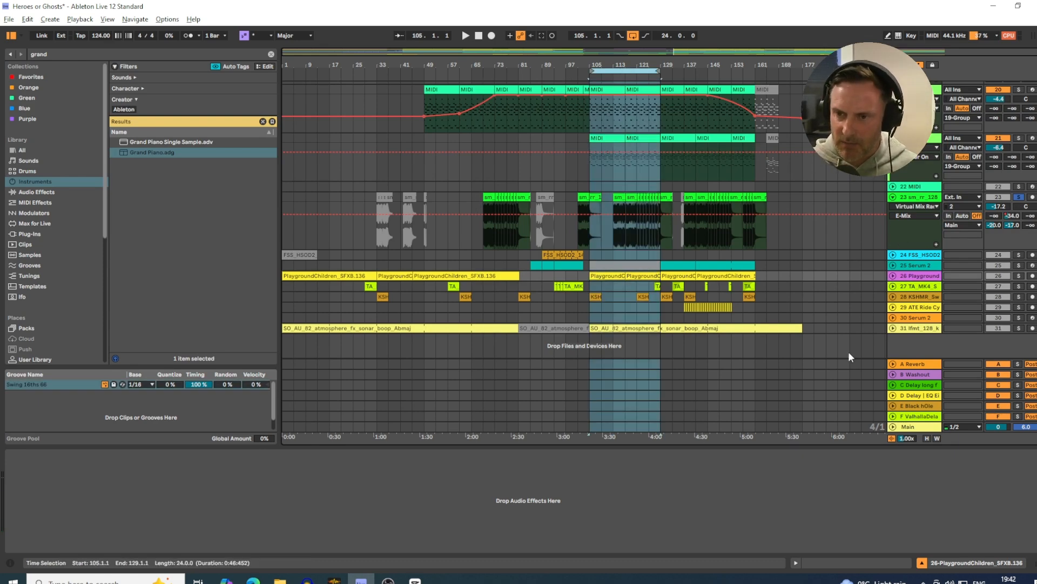
Unfold track 27, solo only it, and play its snare roll clip starting at bar 127.
click(893, 286)
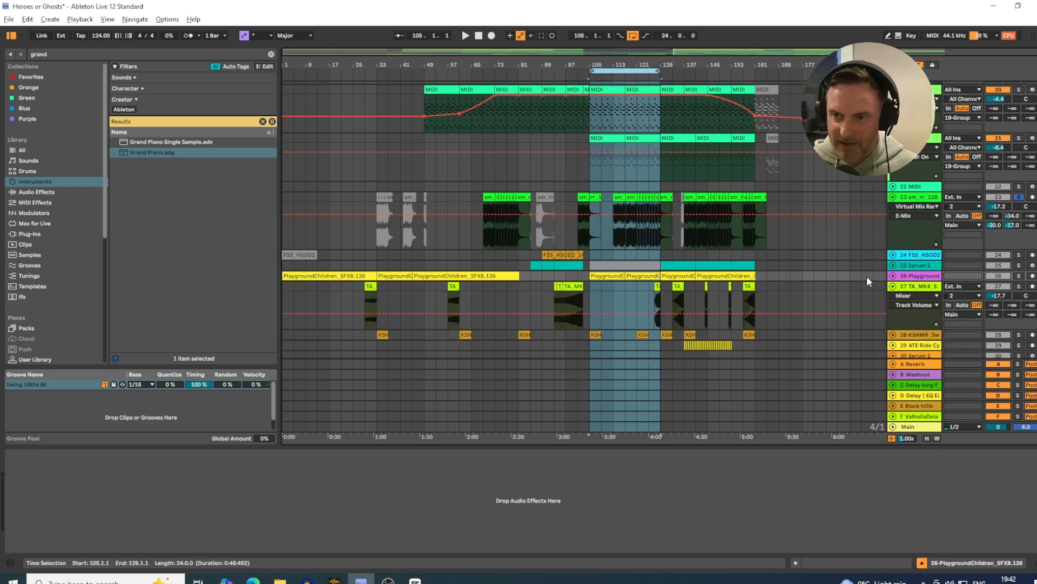
click(656, 287)
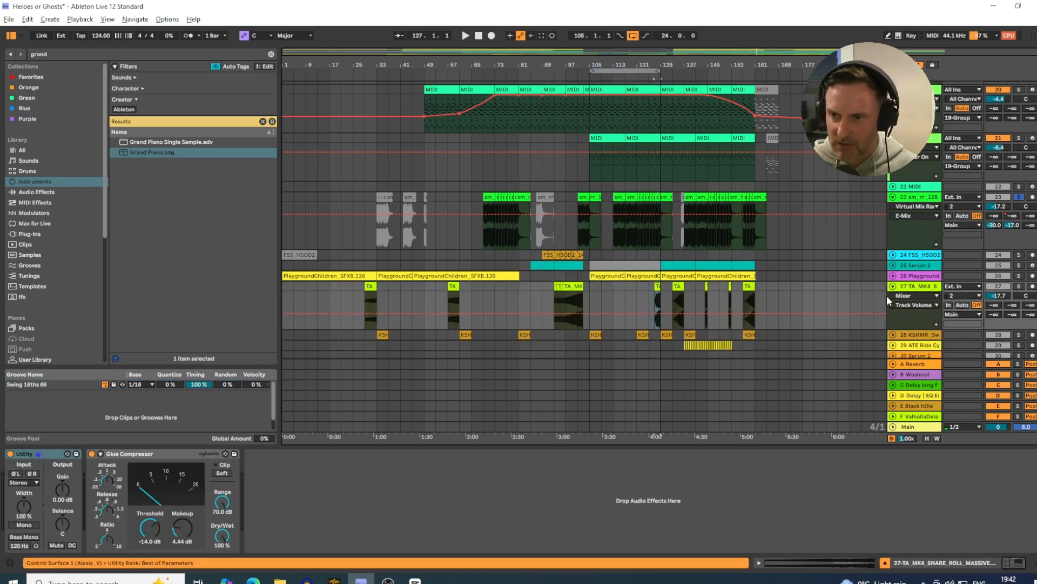
click(1019, 286)
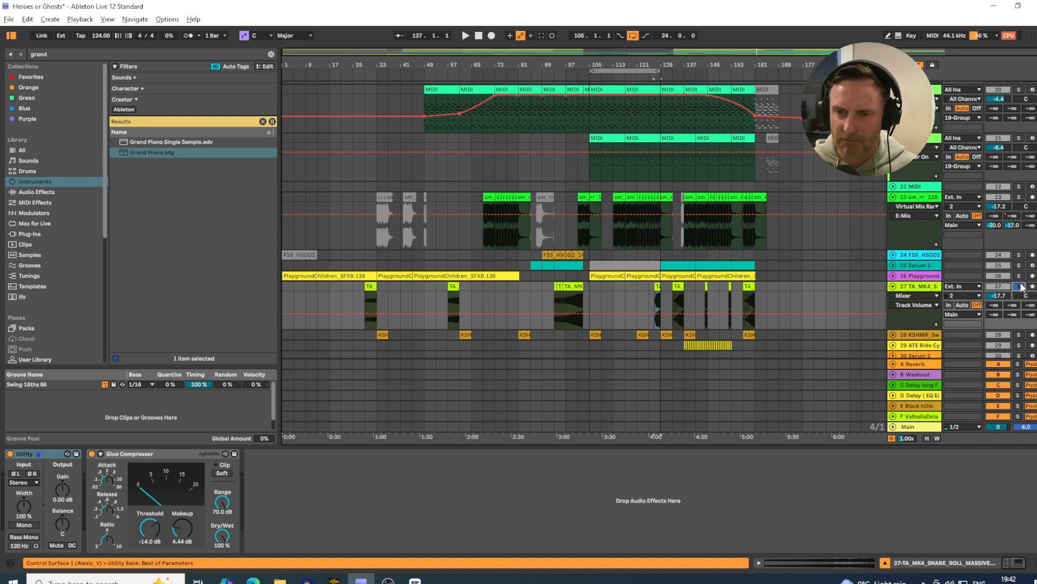
key(space)
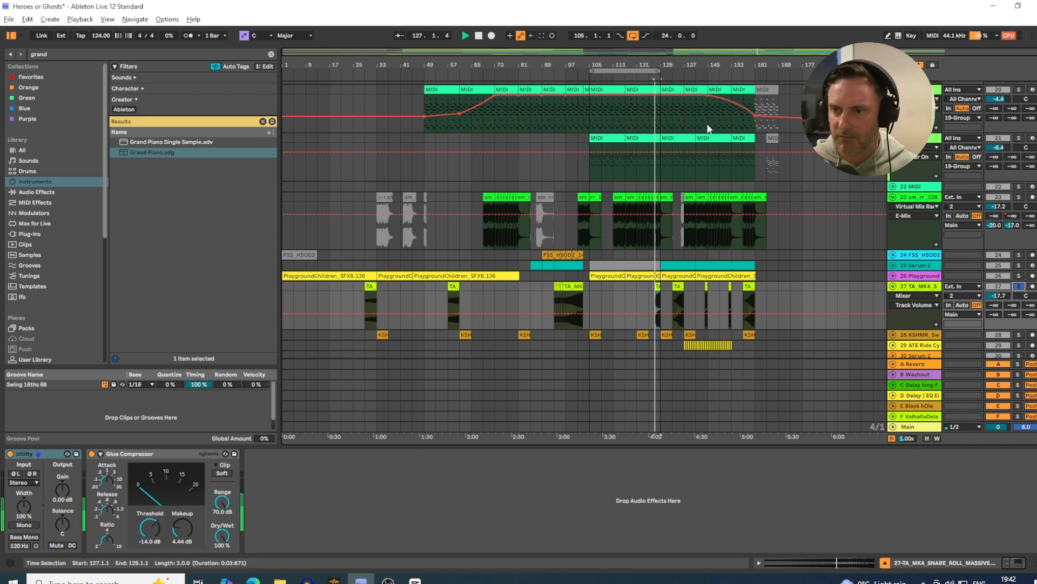
Audition the snare roll clips starting at bars 96 and 144 on track 27.
click(574, 286)
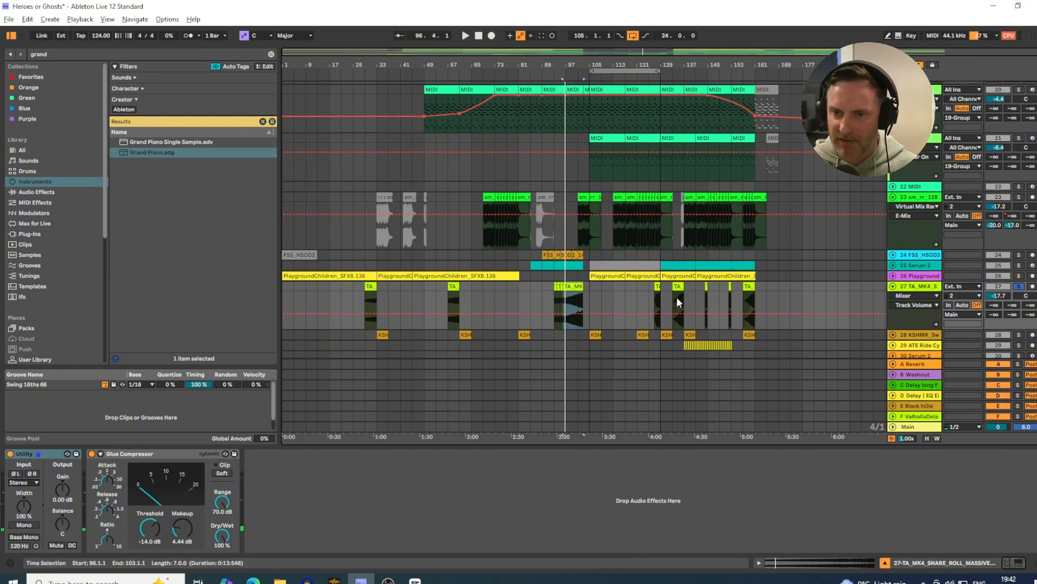
click(706, 287)
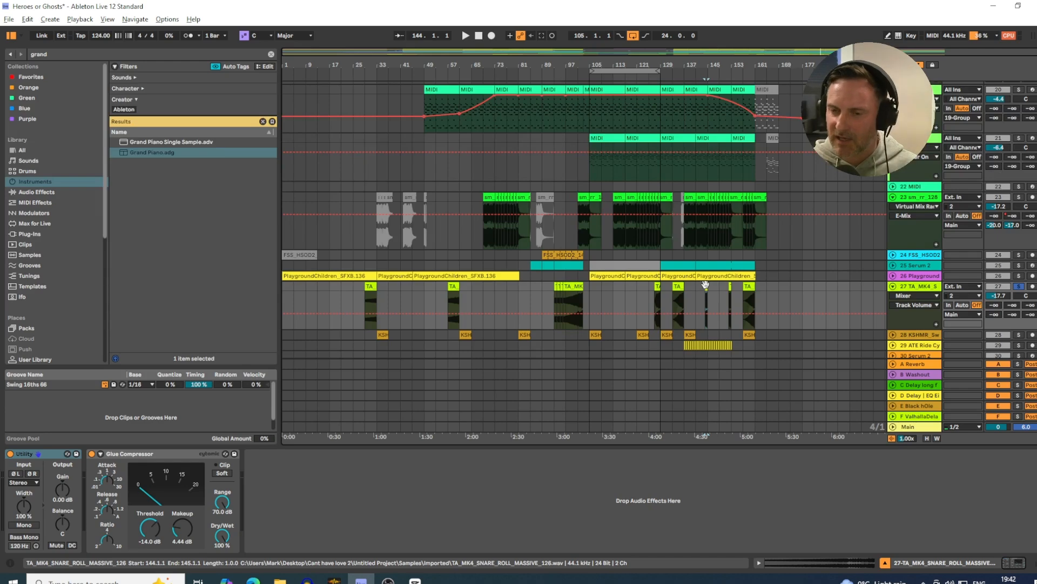
key(space)
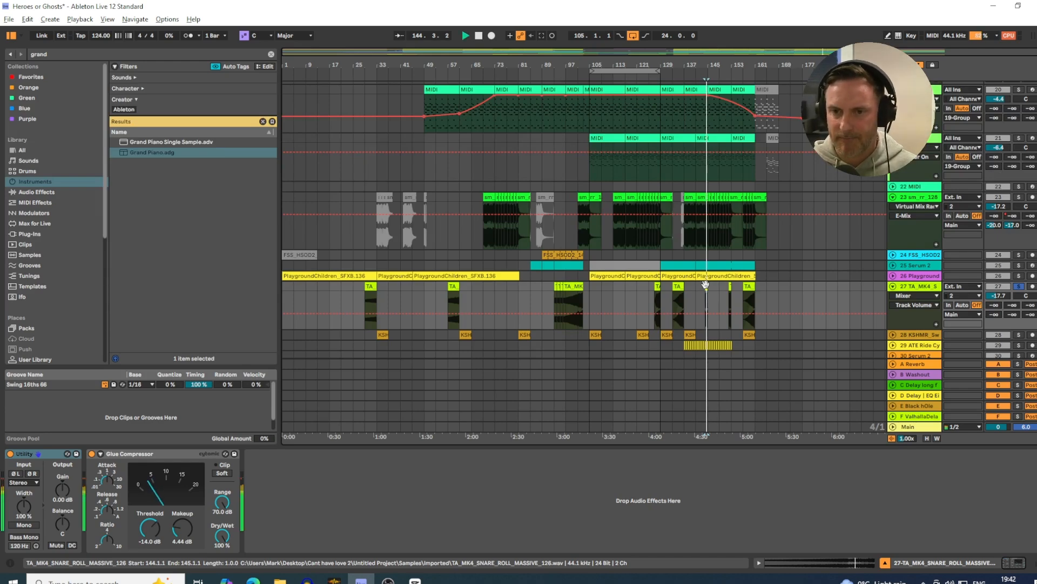
Solo only track 28 KSHMR Sweep Down and play its sweep clip at bar 129.
scroll(660, 245, down, 3)
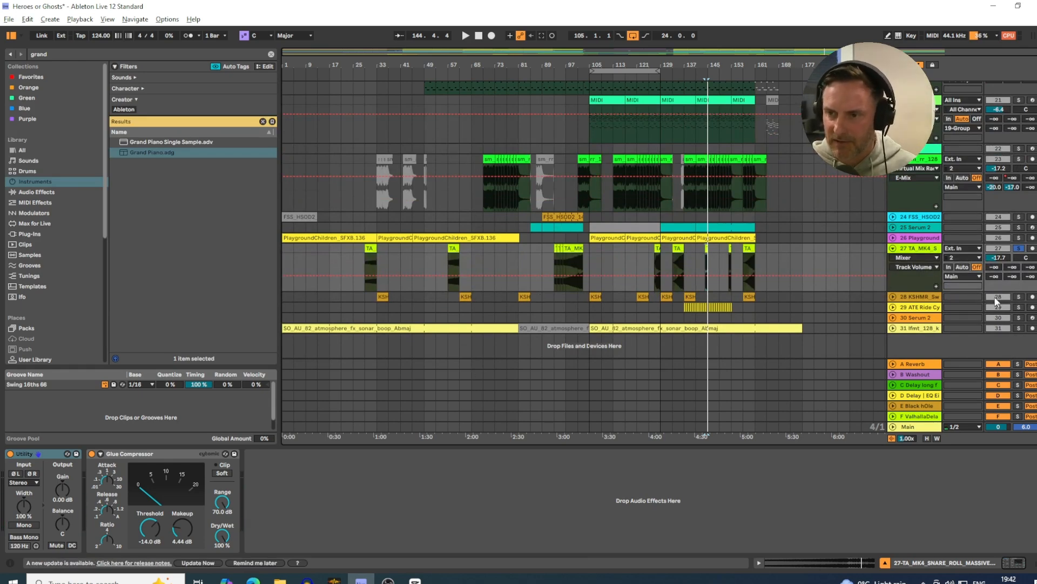
click(1019, 297)
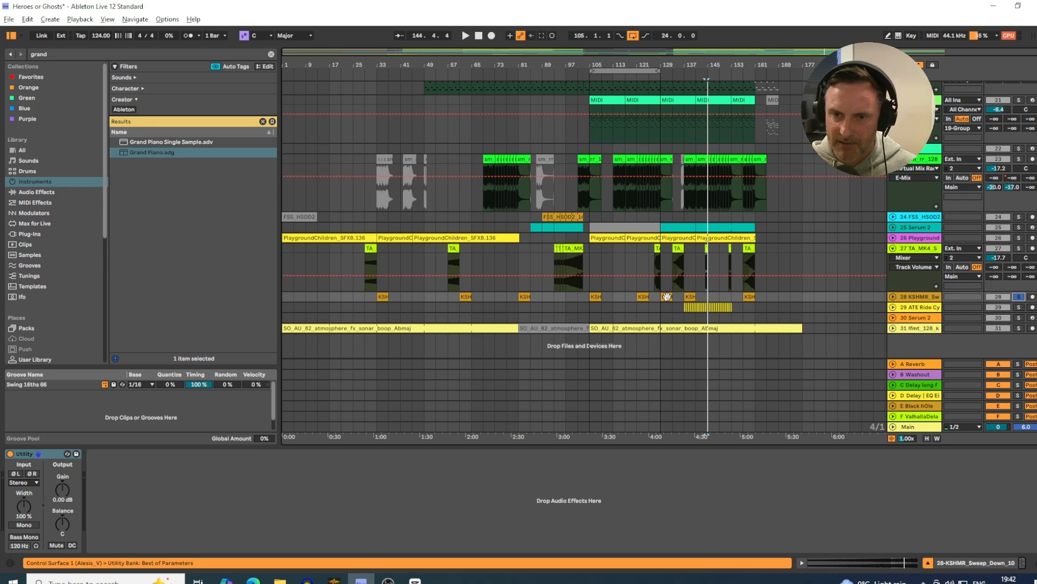
key(space)
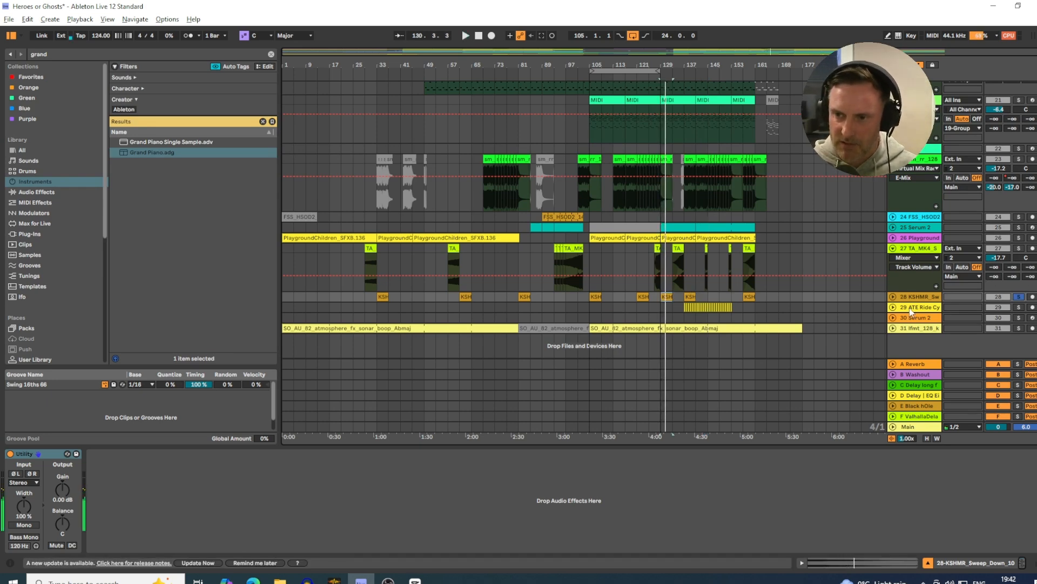
Solo the ATE Ride Cymbal track, play it from bar 137, set its EQ Eight high-cut frequency to 12.6 kHz, and unsolo it.
click(1018, 308)
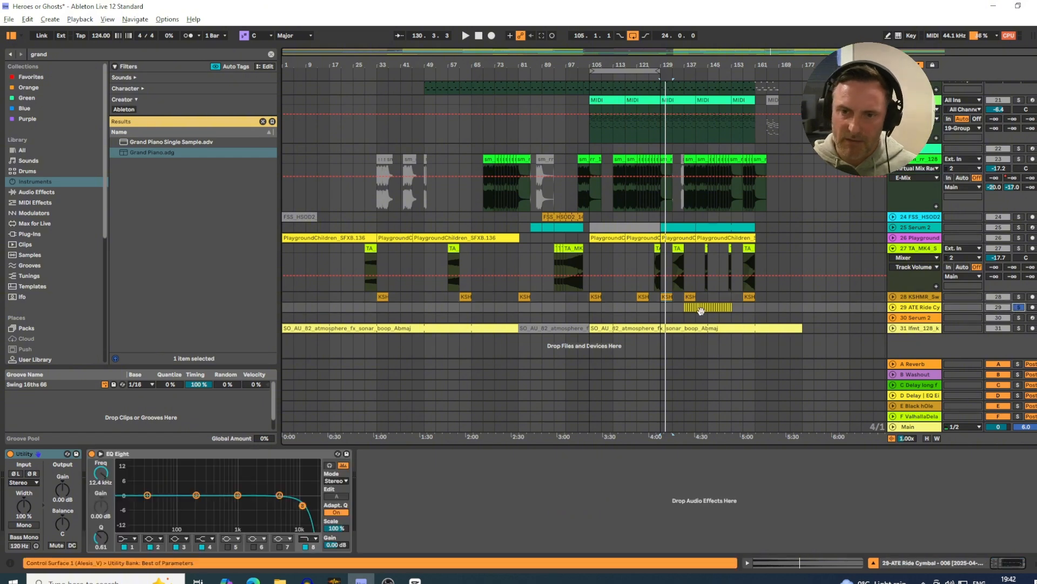
click(683, 310)
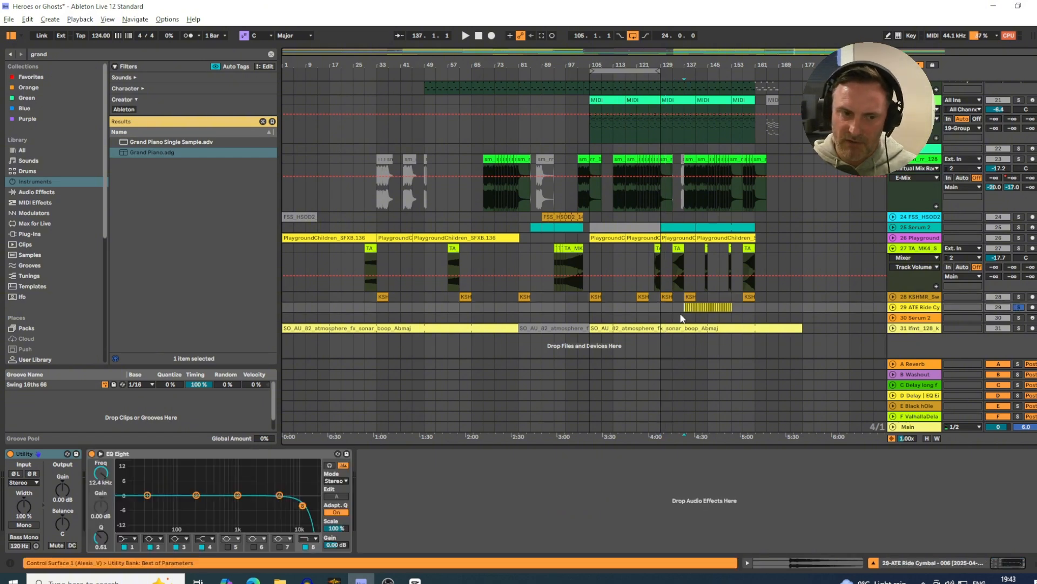
key(space)
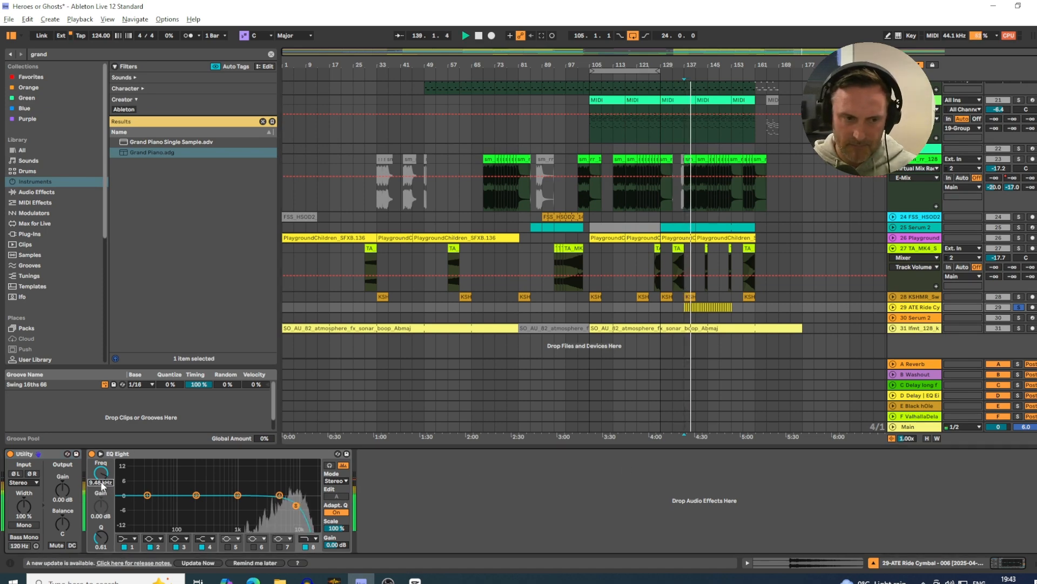
drag(101, 473, 101, 477)
click(1020, 306)
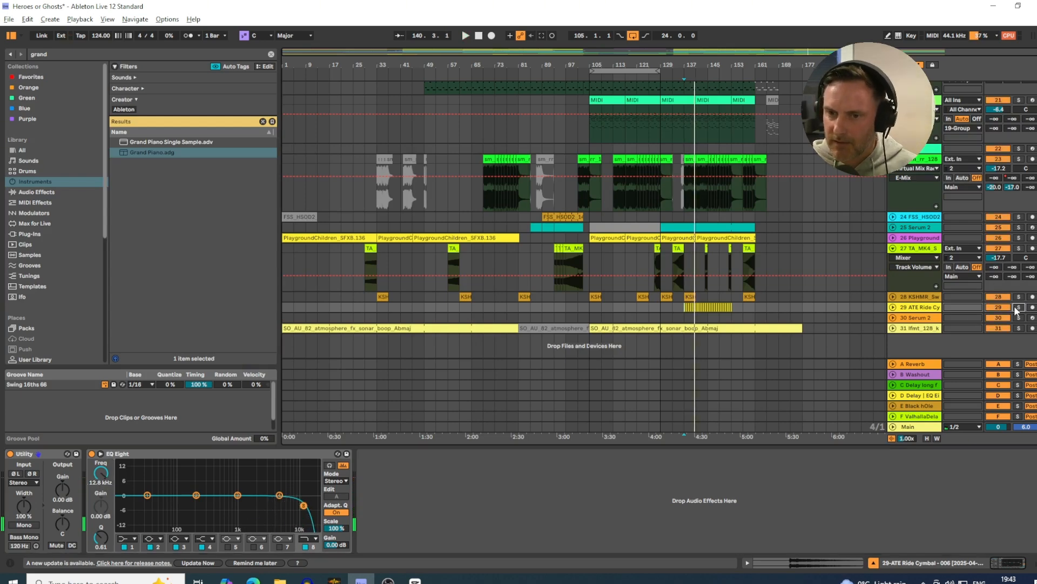
Solo only track 26, unfold it, and play its PlaygroundChildren clip from bar 105.
click(1019, 238)
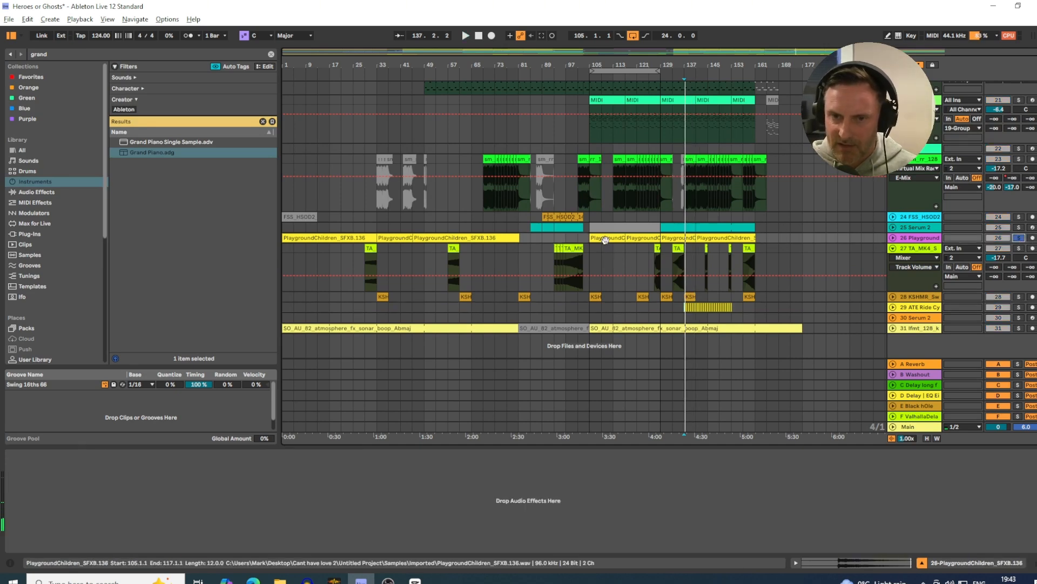
click(611, 239)
click(893, 238)
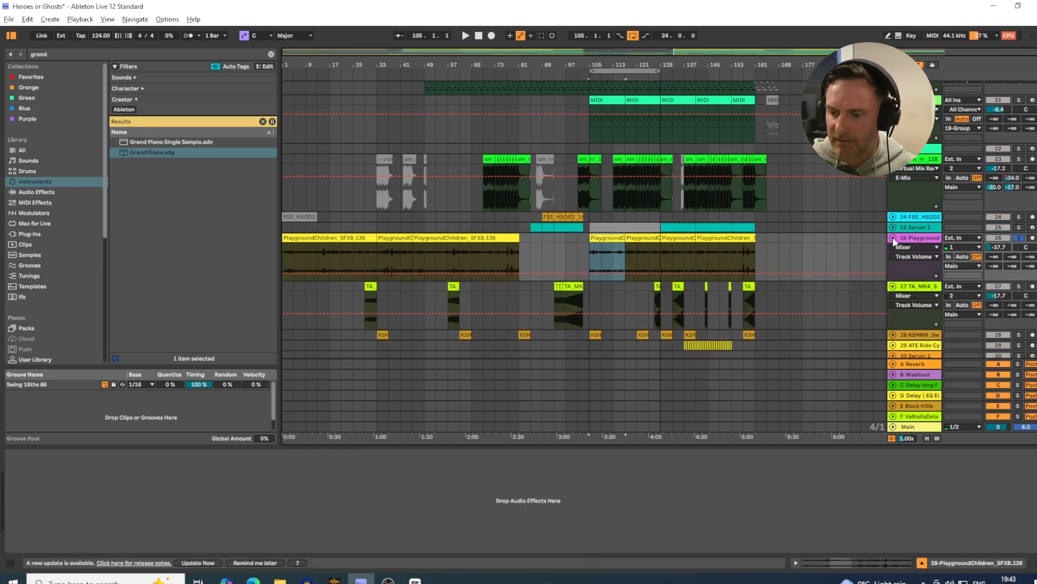
key(space)
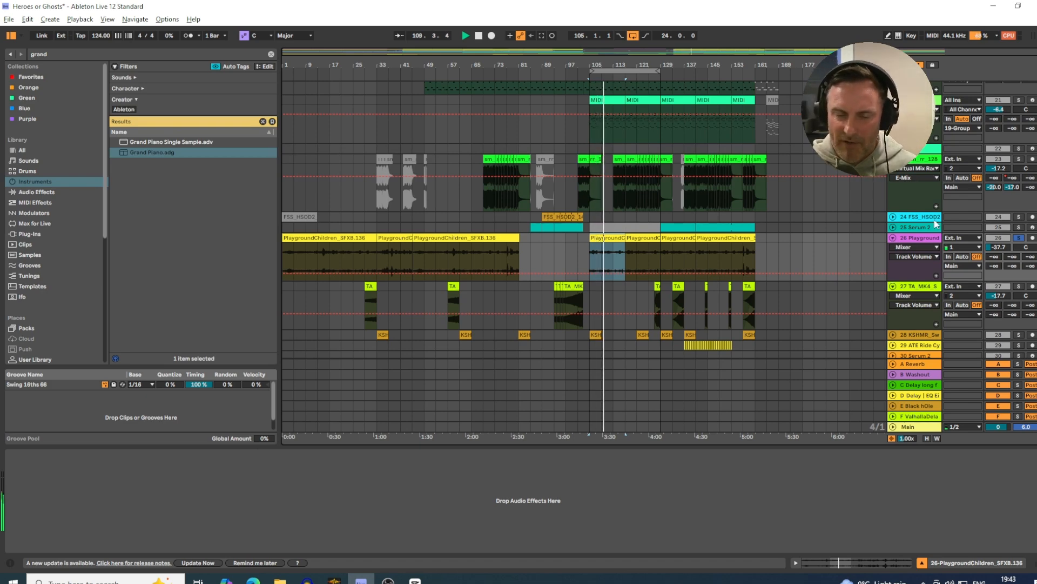
Add the vocal track 23 to the soloed playground track and replay both from bar 105.
scroll(980, 211, up, 1)
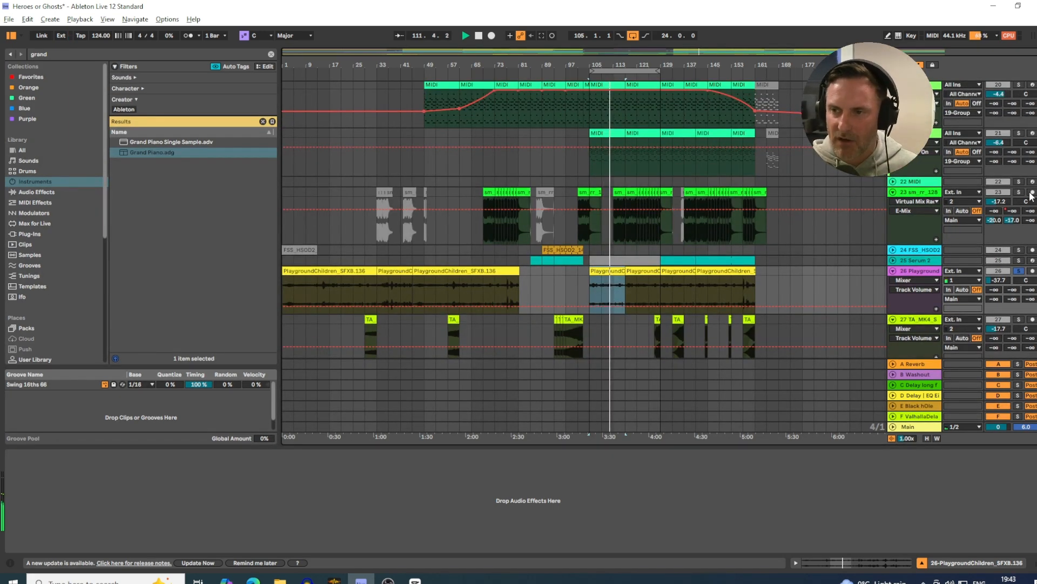
click(1020, 193)
scroll(1021, 178, up, 3)
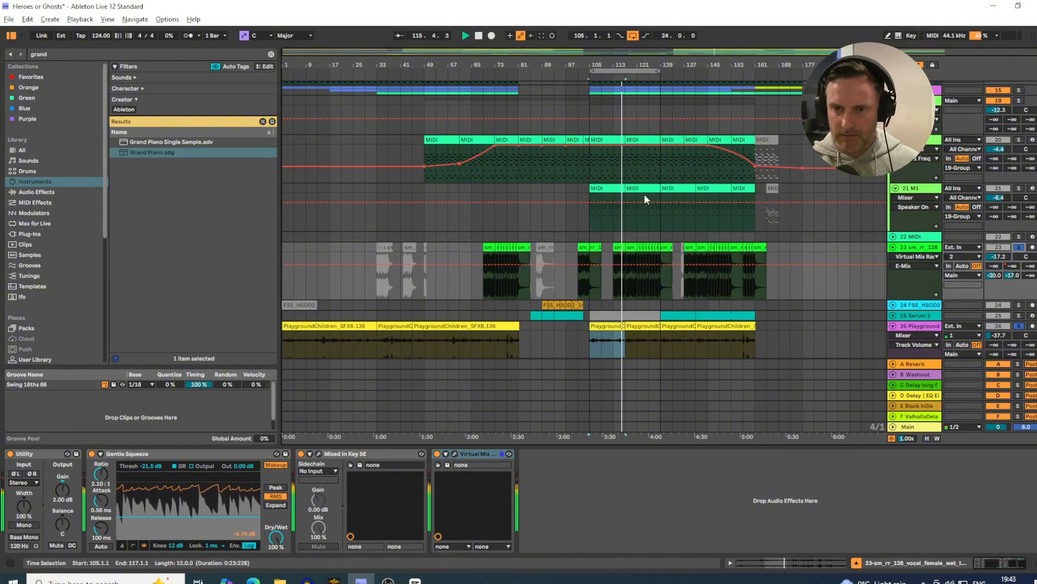
drag(631, 65, 629, 111)
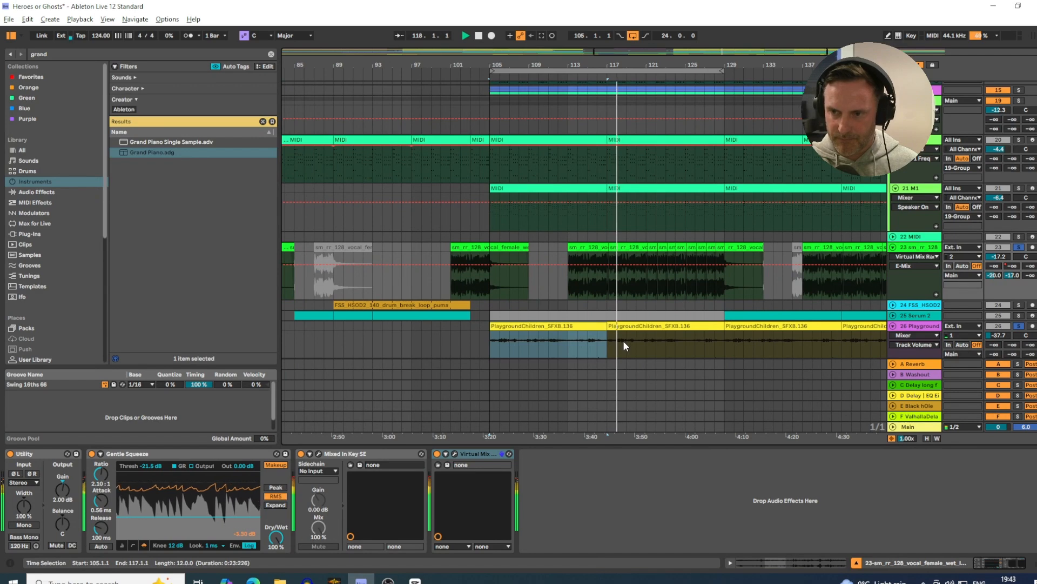
scroll(627, 330, down, 2)
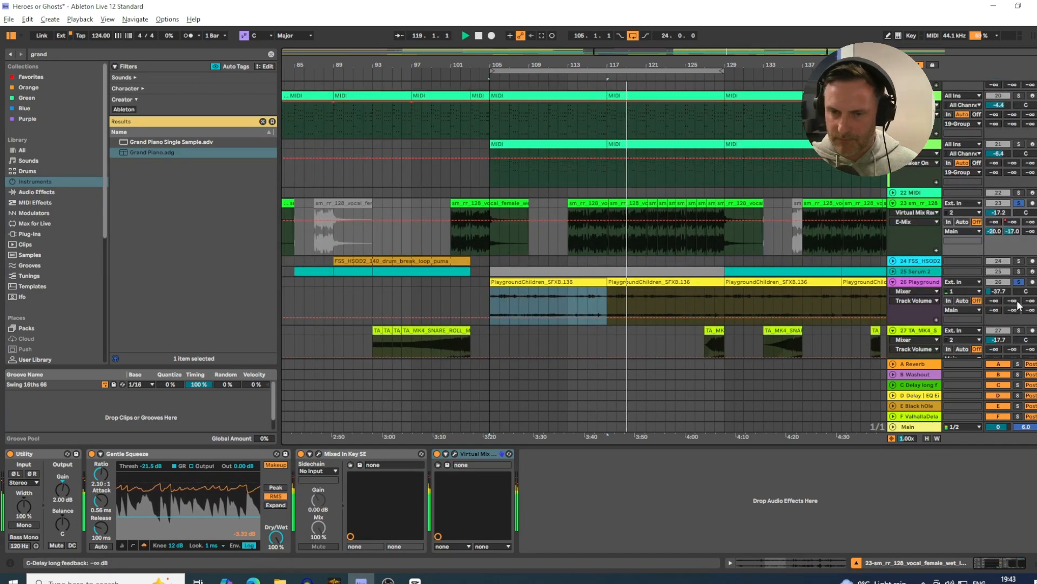
key(space)
key(space)
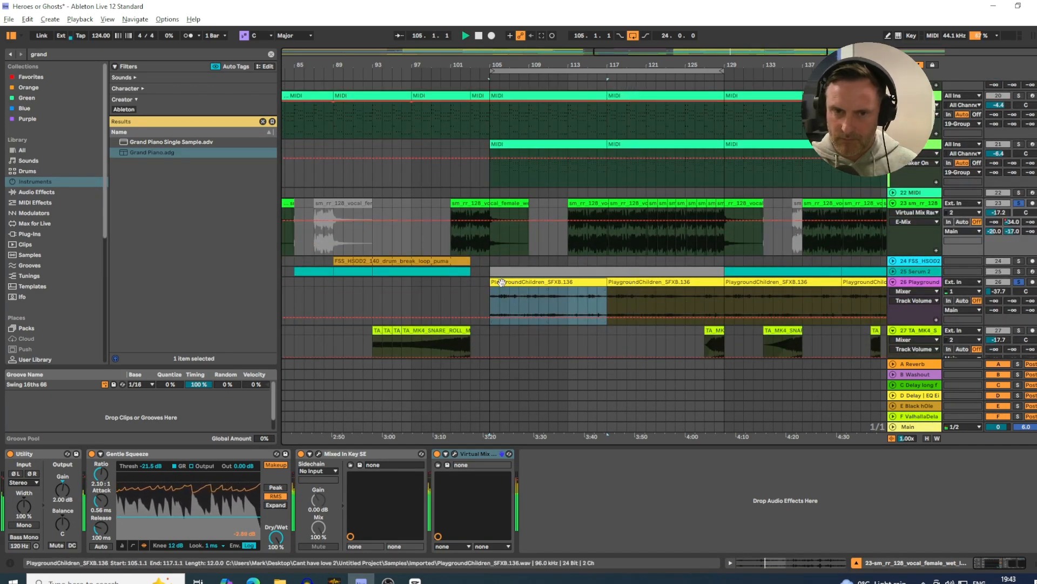
Add the 19 Group to the soloed vocal and playground tracks and listen to them together.
scroll(842, 232, up, 1)
scroll(876, 157, up, 2)
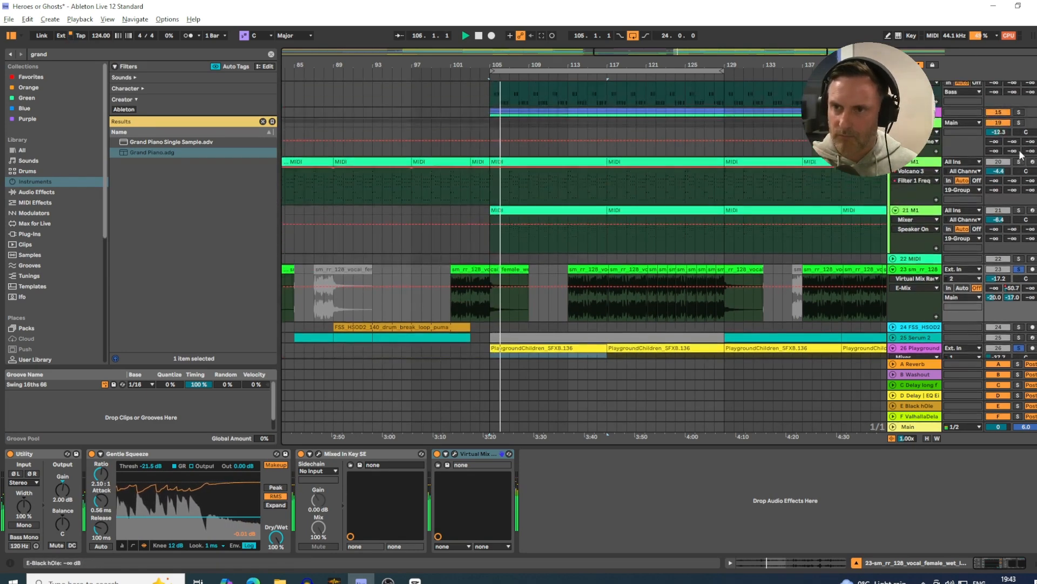
ctrl+click(1019, 123)
scroll(973, 132, down, 2)
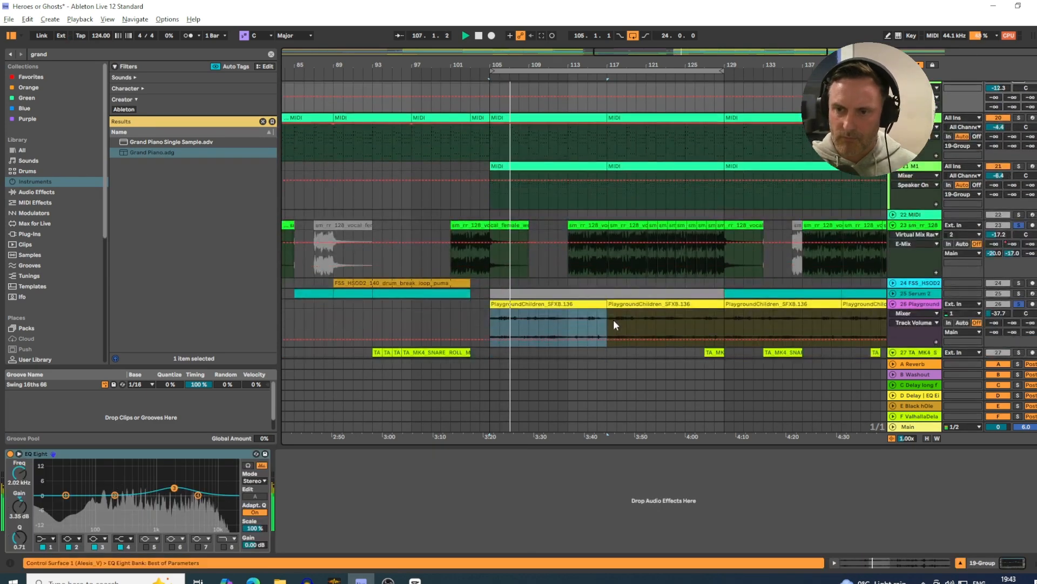
scroll(540, 276, down, 2)
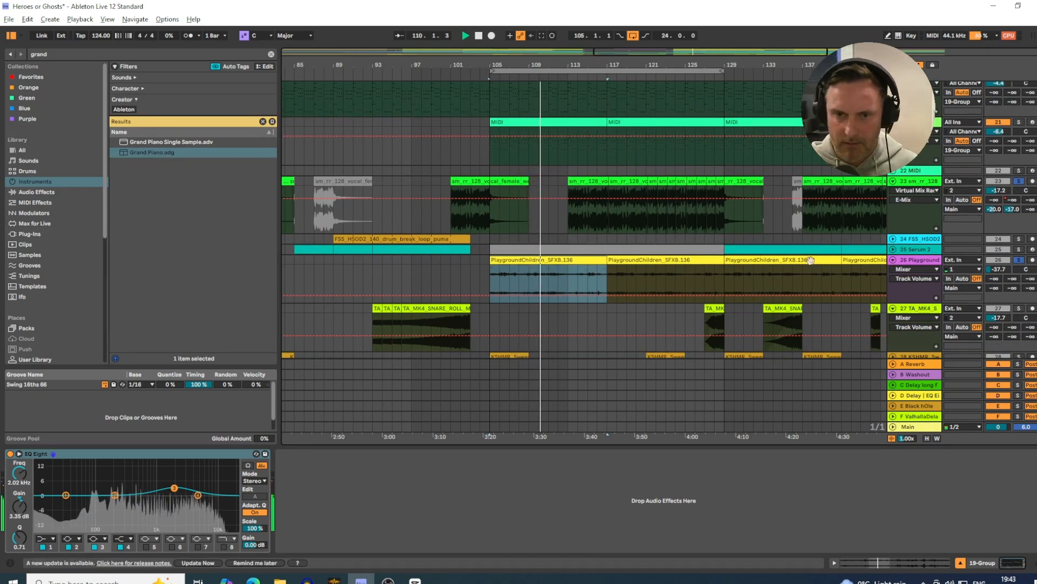
Unfold track 31, solo only it, and examine the sample of its atmosphere clip starting at bar 105.
scroll(583, 244, down, 3)
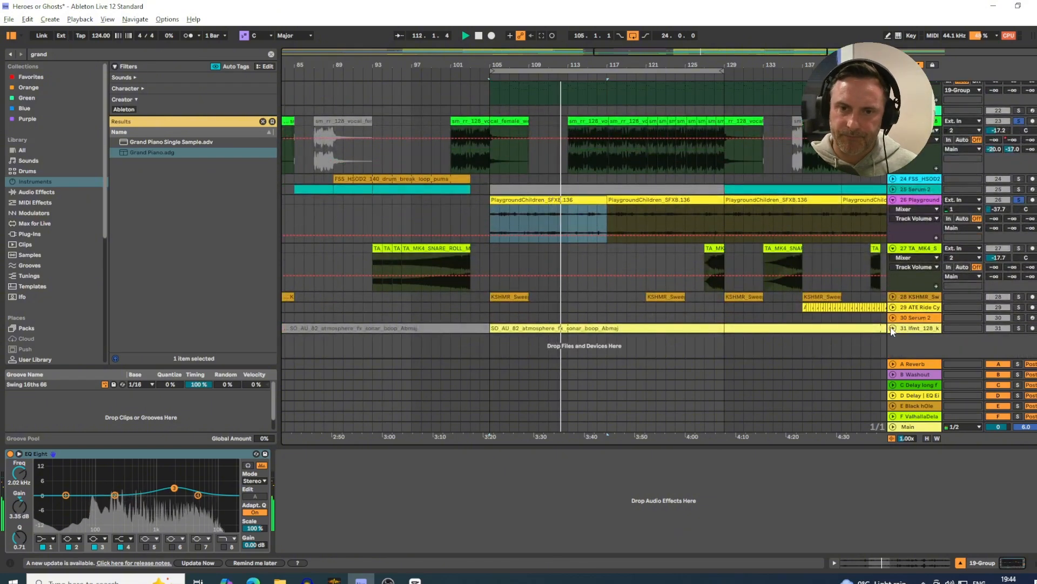
click(893, 328)
click(1017, 338)
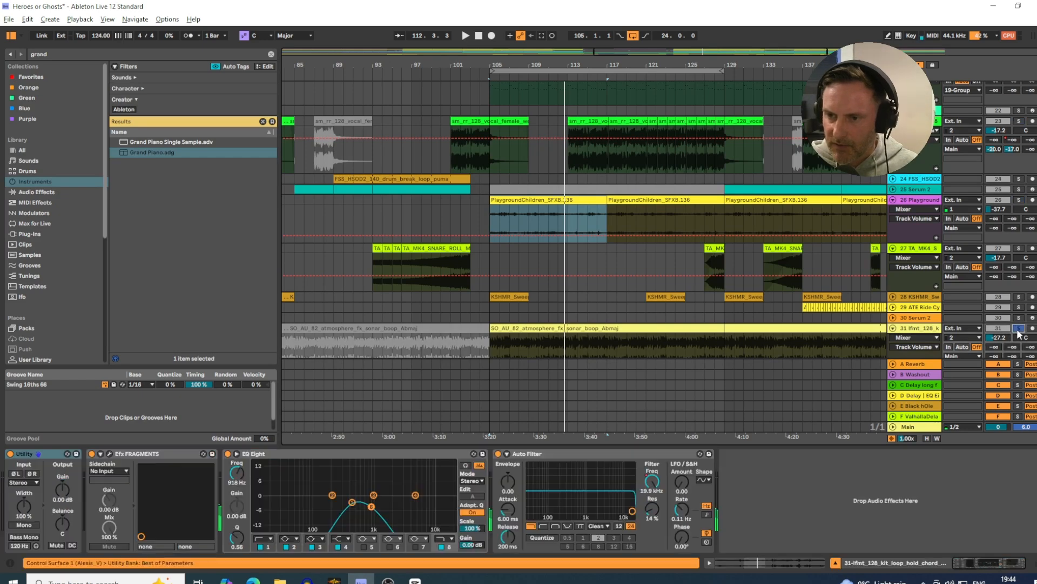
scroll(836, 324, down, 2)
click(607, 288)
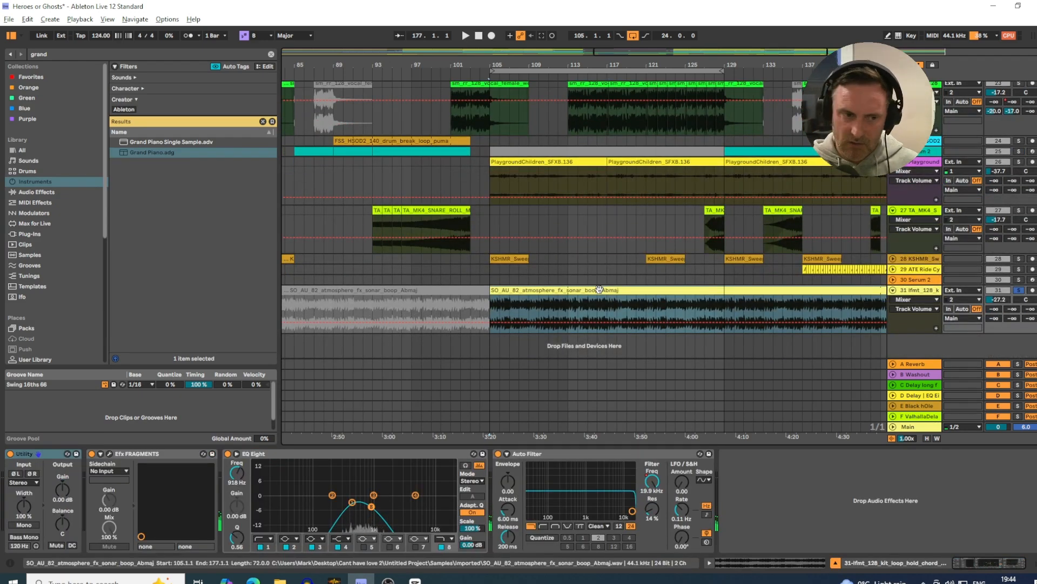
double_click(592, 288)
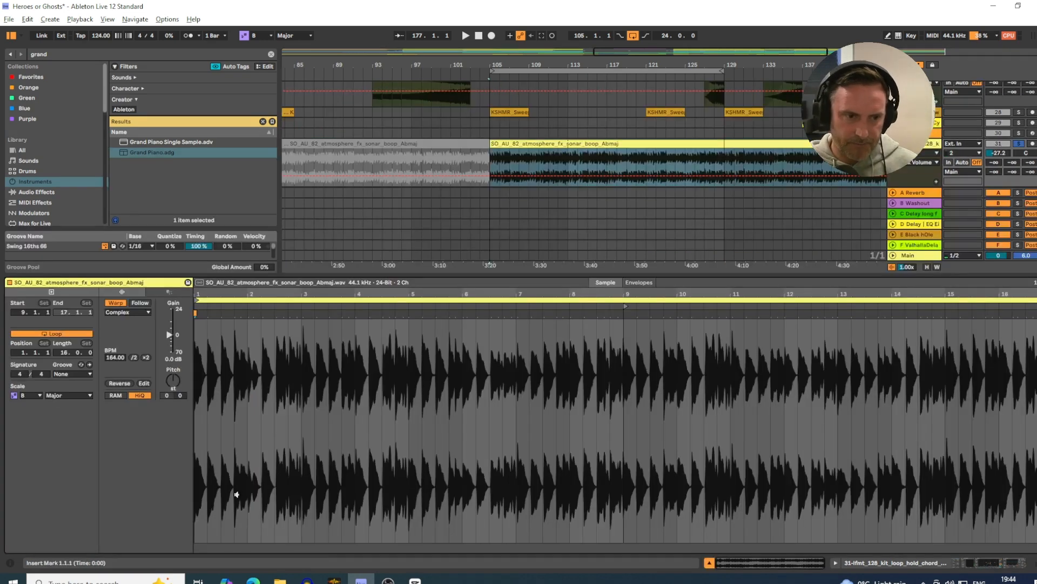
click(710, 563)
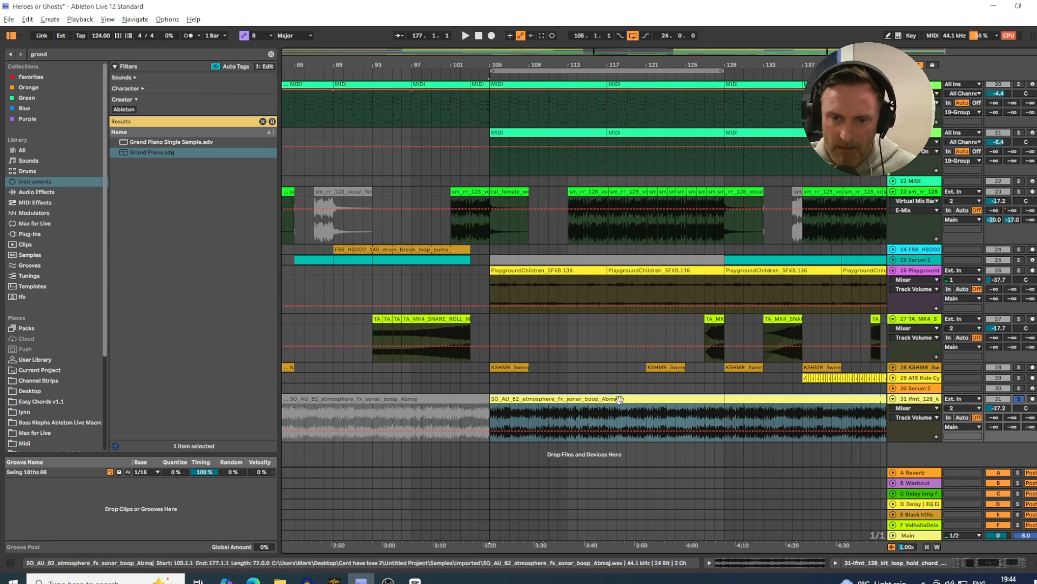
Play the atmosphere clip from bar 105 while viewing the track's effect chain and its Efx FRAGMENTS plug-in.
key(space)
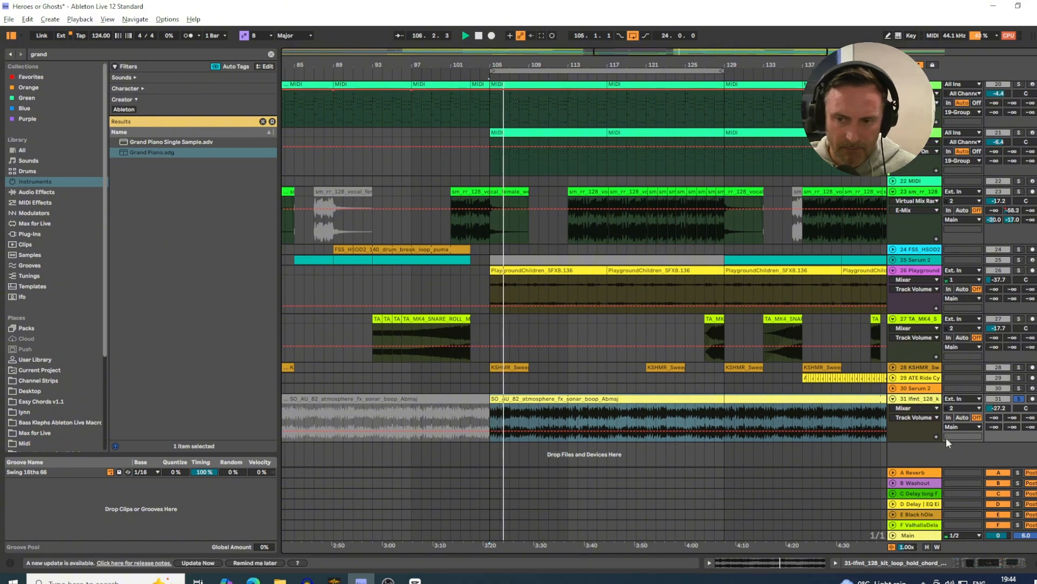
click(1000, 564)
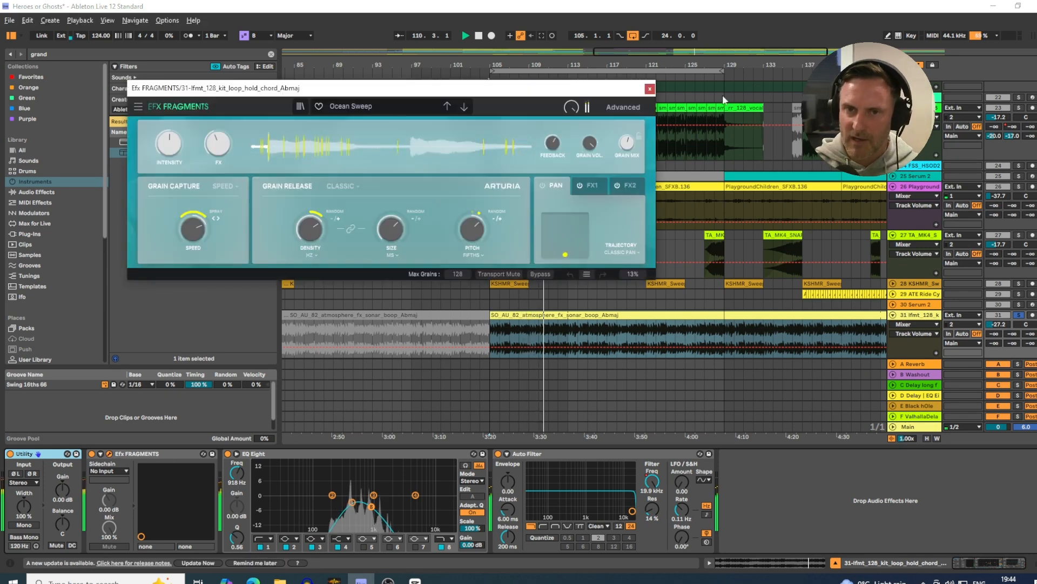
click(650, 89)
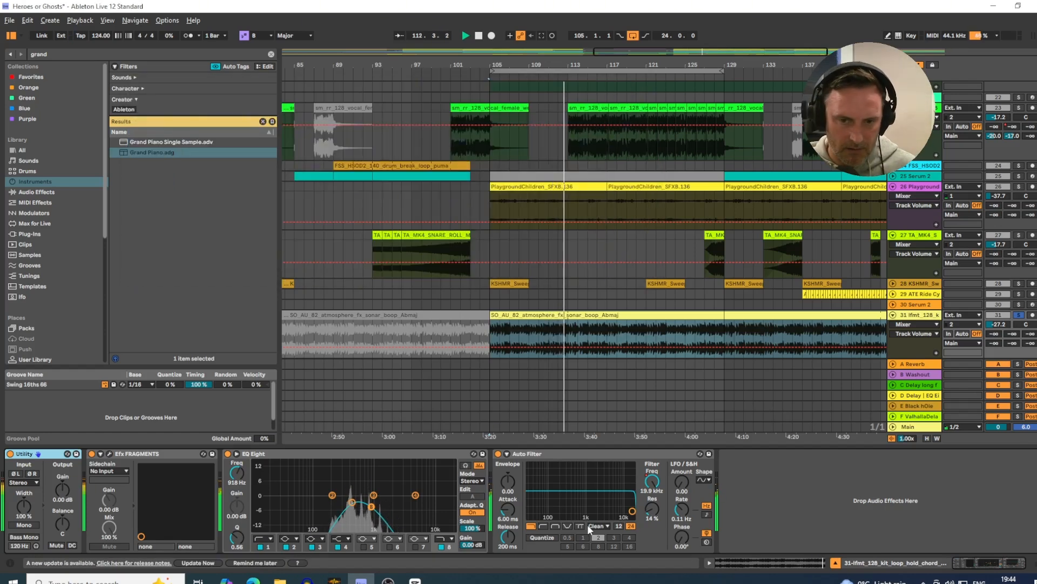
Add playground track 26 and the Acid group to the soloed atmosphere track and listen to the stack.
click(1020, 187)
scroll(978, 196, up, 5)
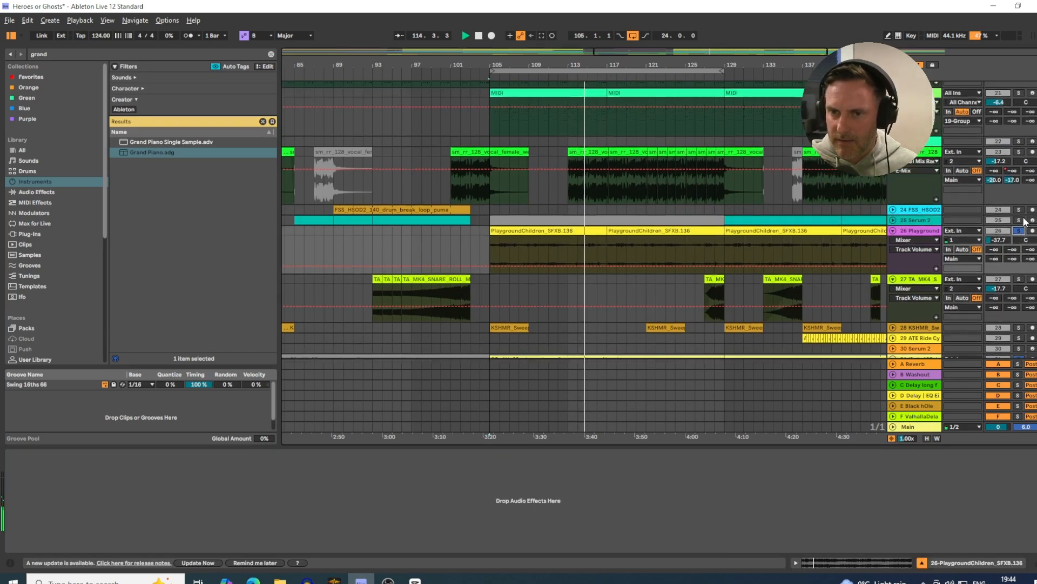
scroll(978, 196, up, 4)
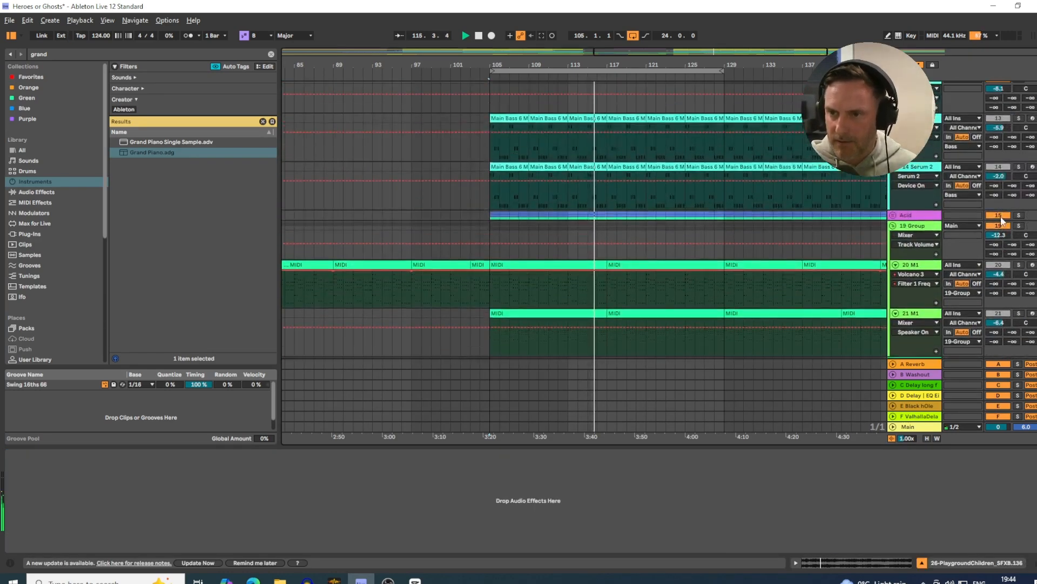
click(1019, 216)
scroll(1010, 214, down, 9)
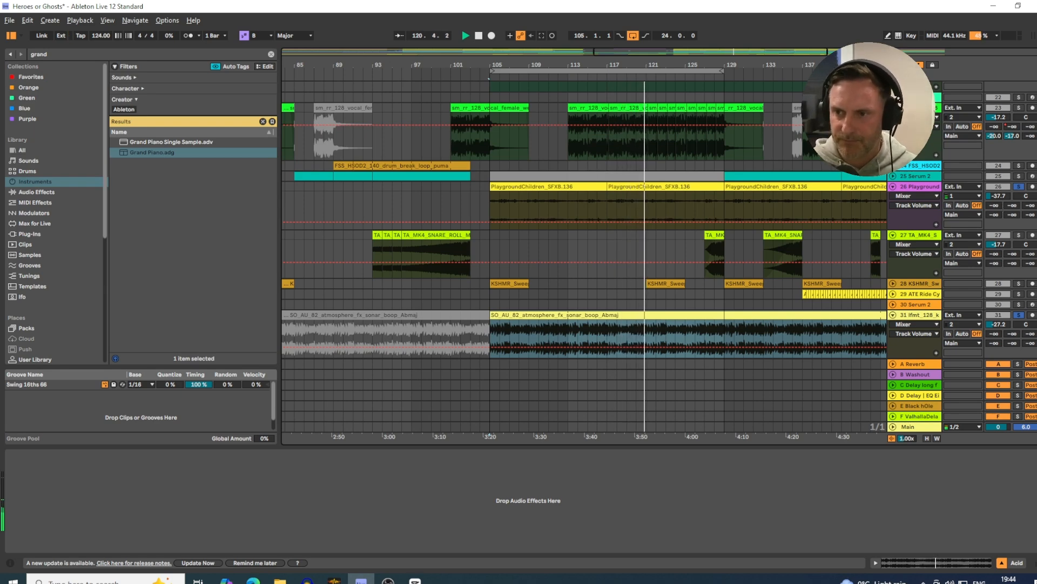
Stop playback and clear the solo from all tracks.
scroll(1016, 202, up, 2)
scroll(1023, 199, up, 2)
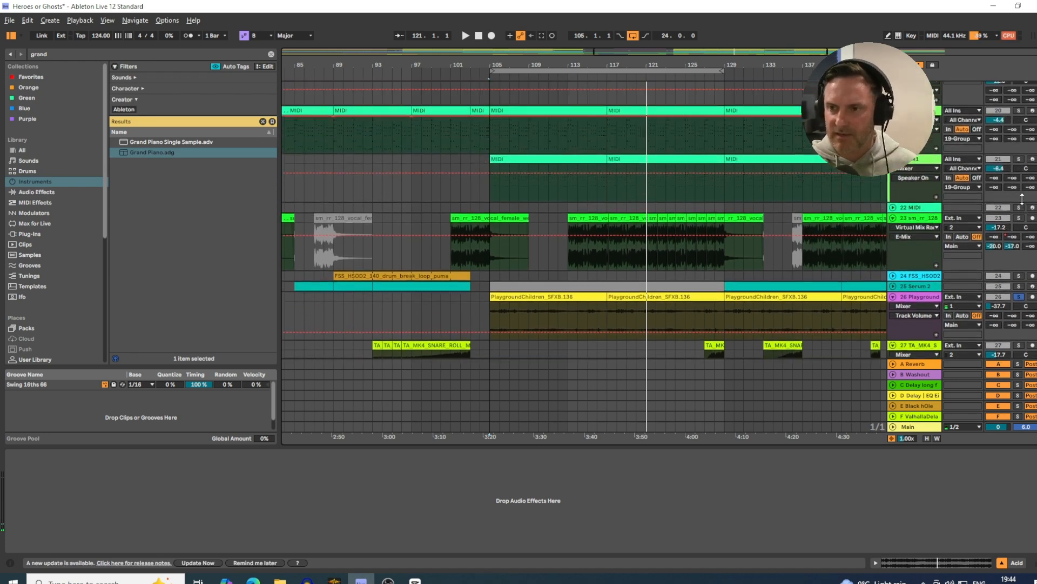
click(1021, 298)
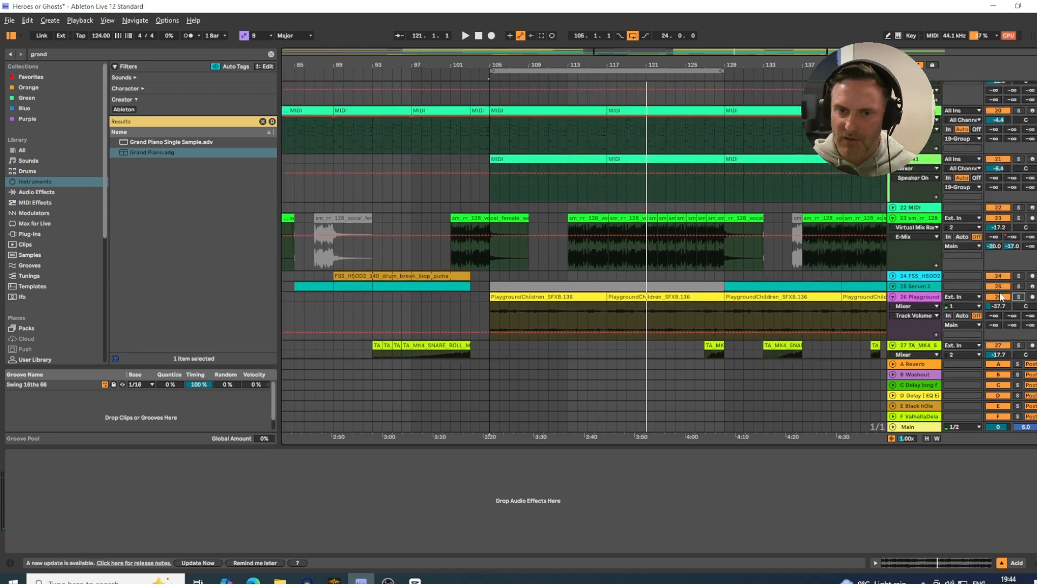
Select bars 105 to 129 of the PlaygroundChildren clips on track 26.
click(517, 297)
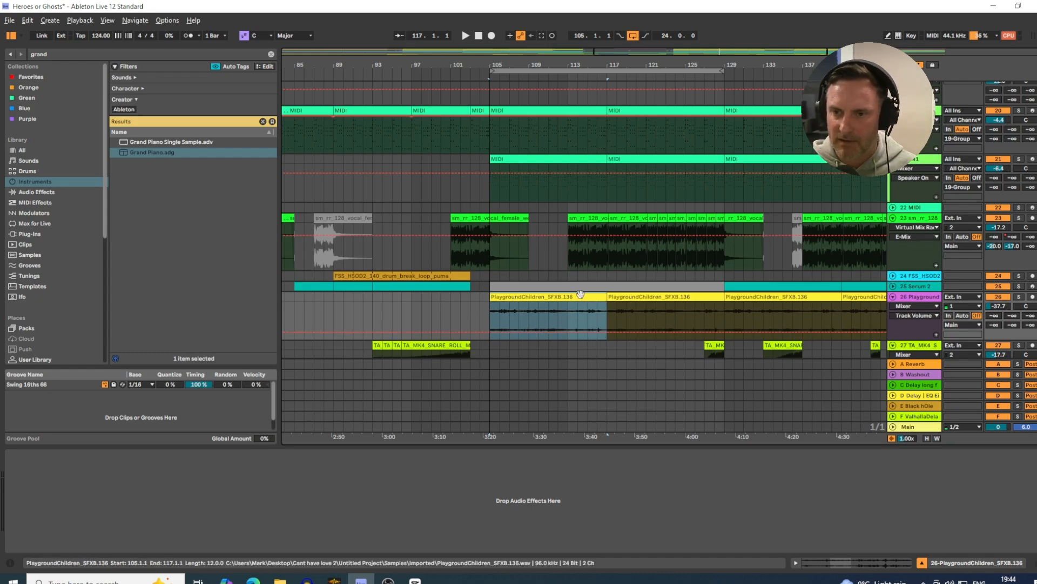
scroll(722, 317, up, 2)
scroll(708, 306, down, 3)
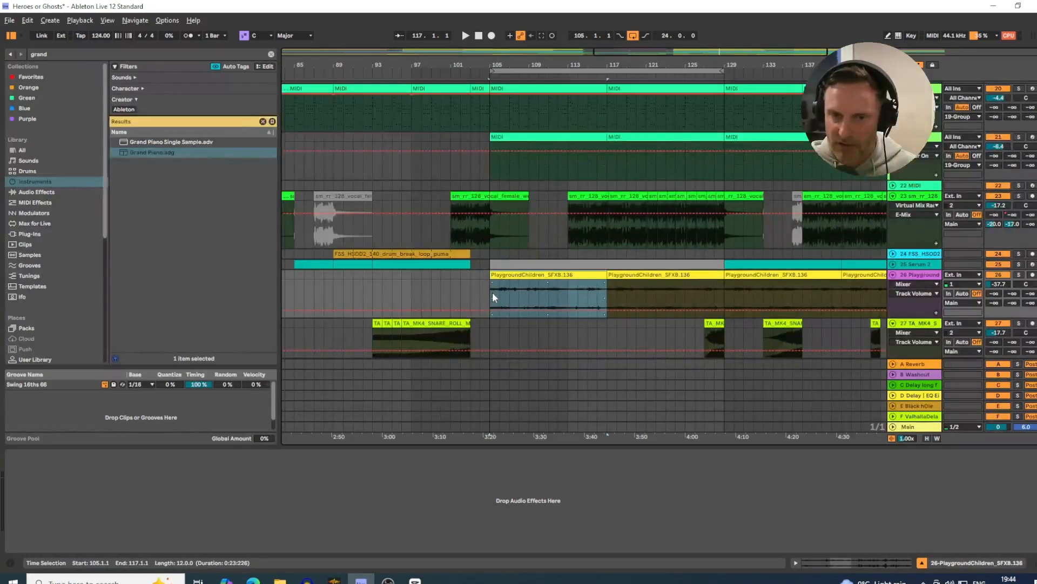
drag(493, 294, 722, 277)
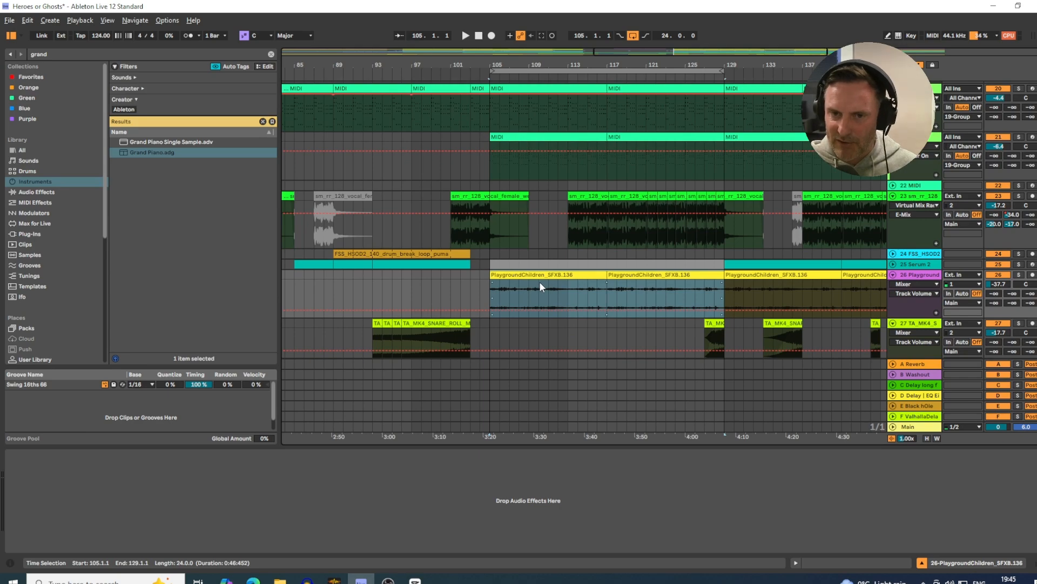
Look over the drum, bass and effects tracks and place the insert marker at bar 81 on track 25 Serum 2.
scroll(686, 322, down, 4)
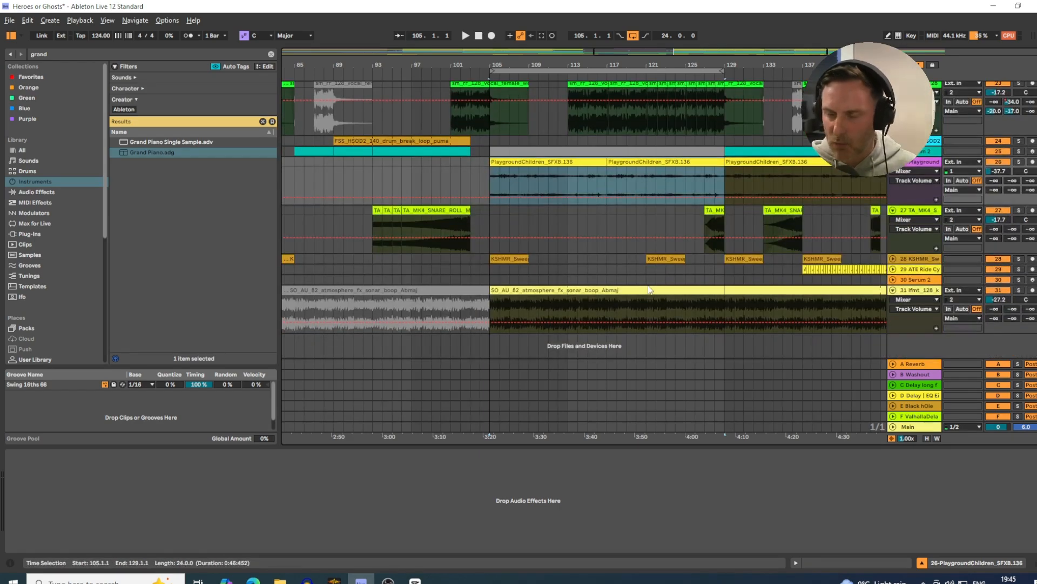
scroll(650, 290, up, 8)
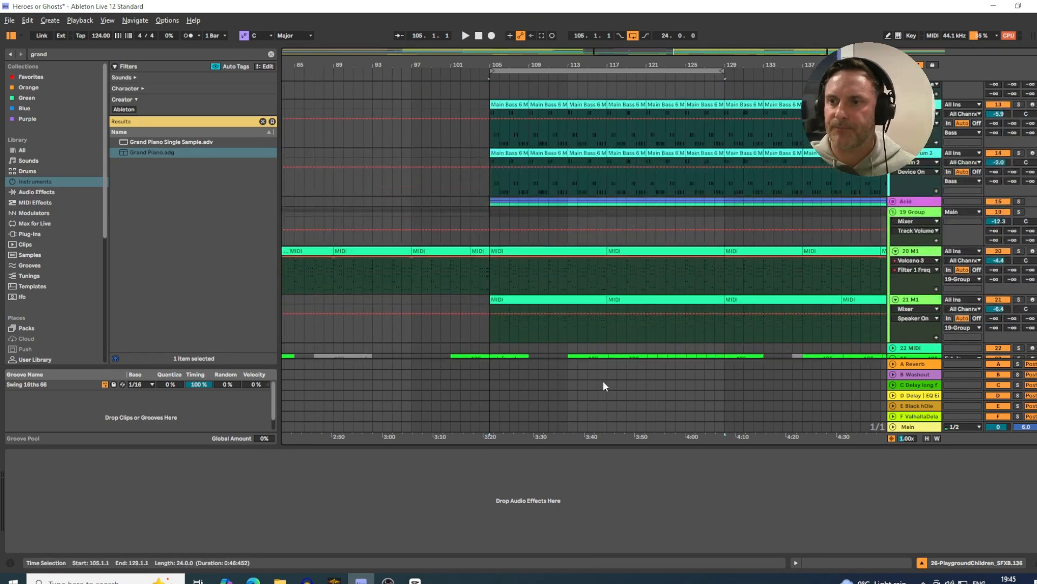
scroll(641, 335, up, 7)
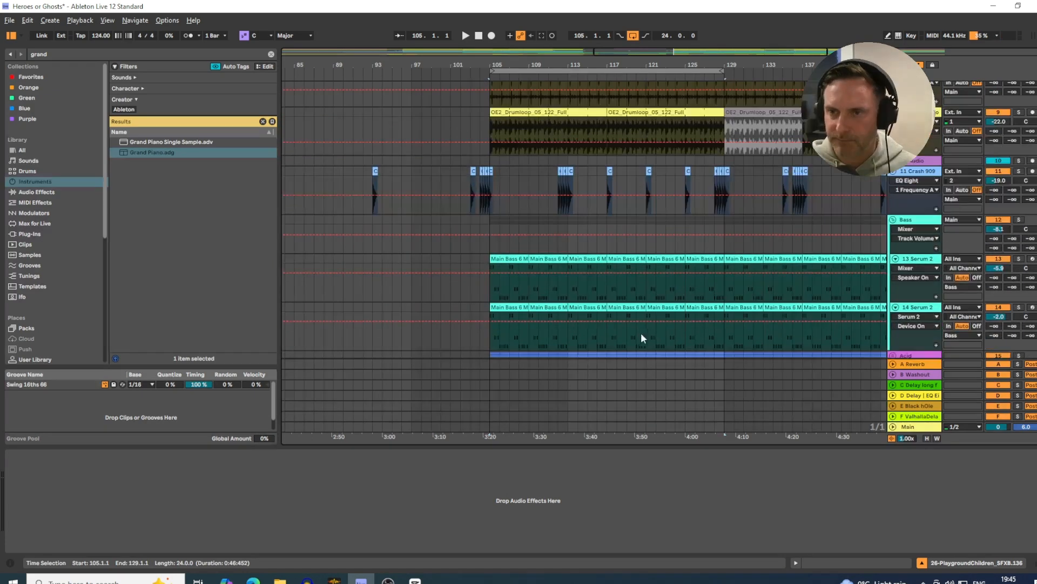
click(1020, 147)
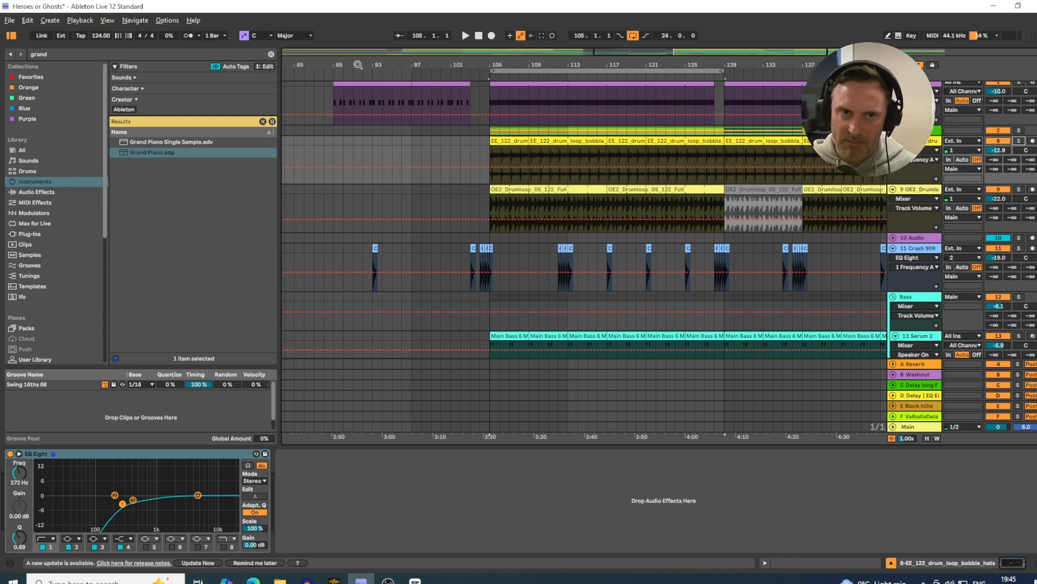
drag(357, 65, 553, 65)
scroll(656, 318, down, 10)
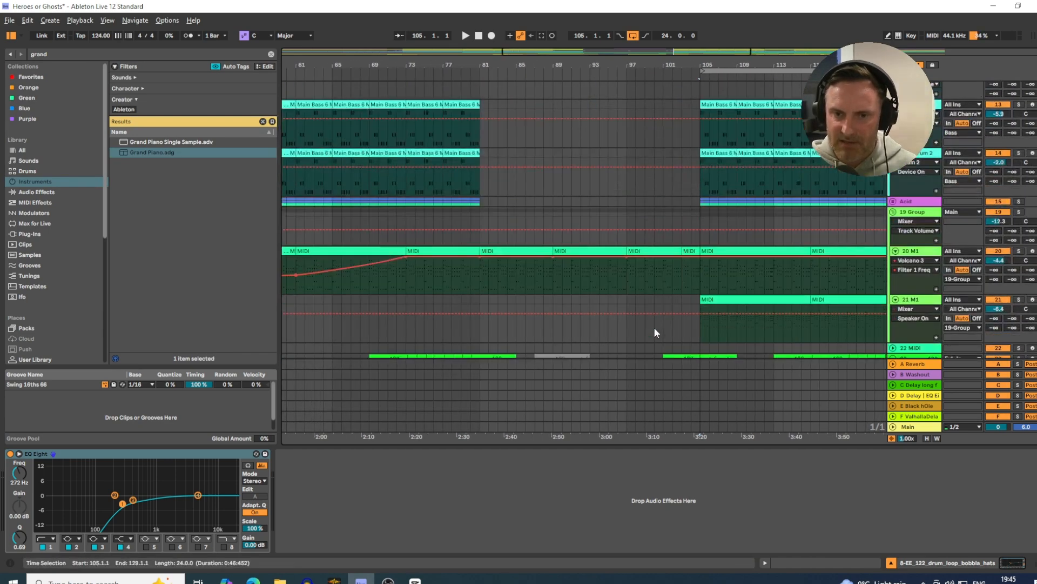
scroll(650, 328, down, 6)
scroll(647, 324, up, 1)
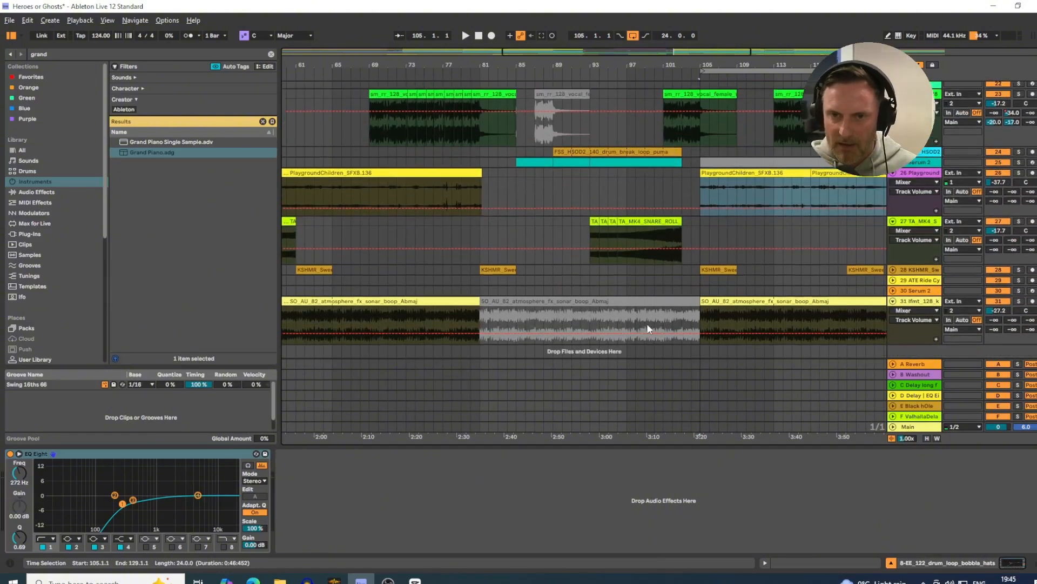
scroll(644, 325, up, 1)
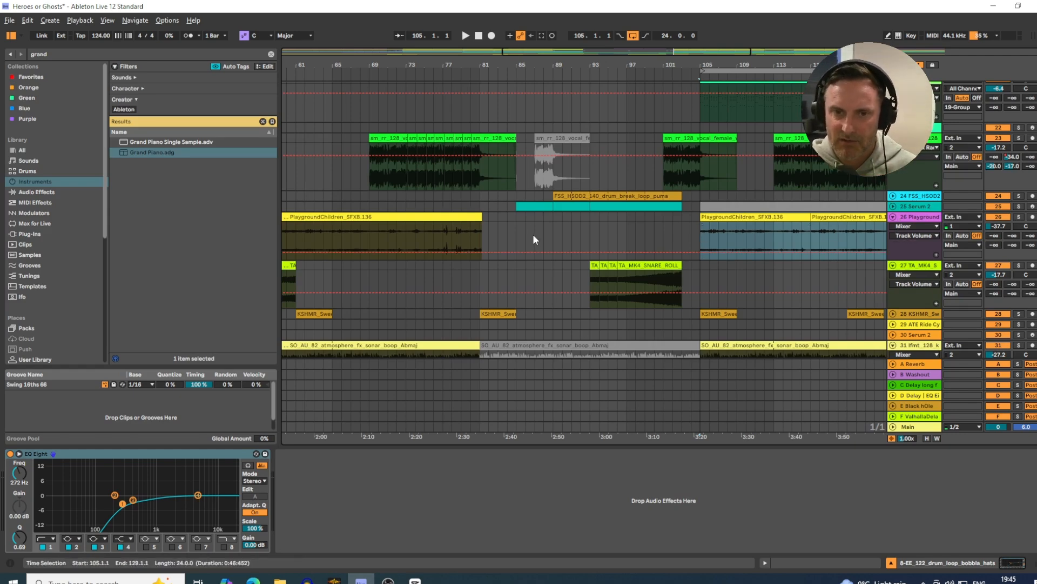
click(482, 204)
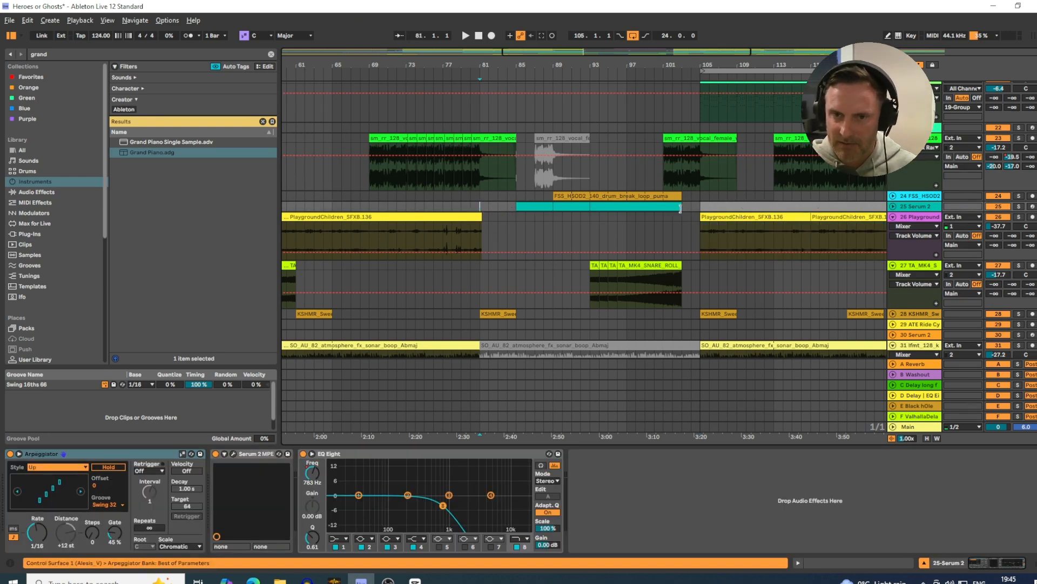
Unfold track 25 Serum 2 and play the arrangement from bar 81 to hear its part.
click(541, 207)
click(893, 207)
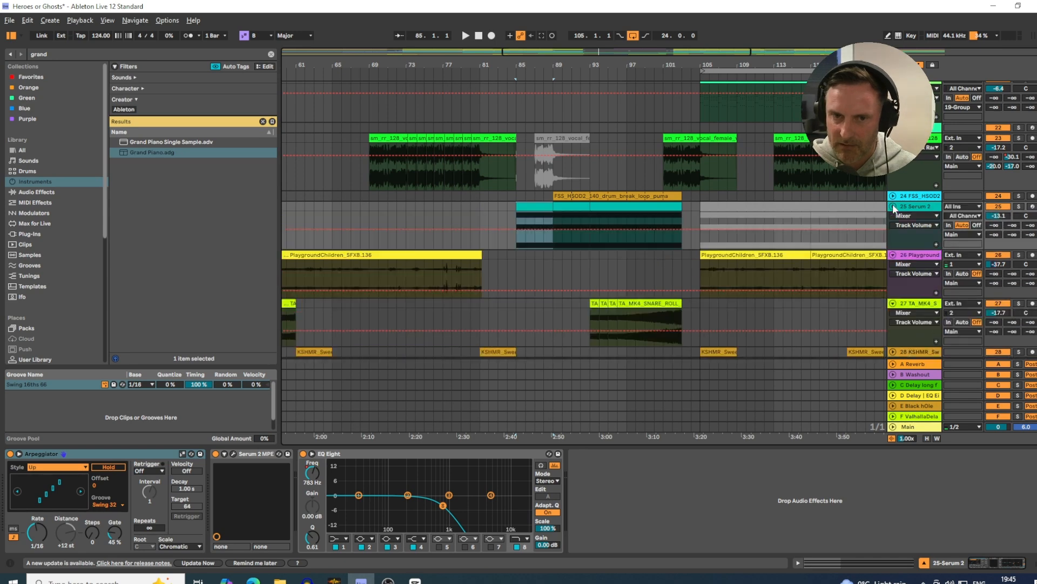
click(584, 205)
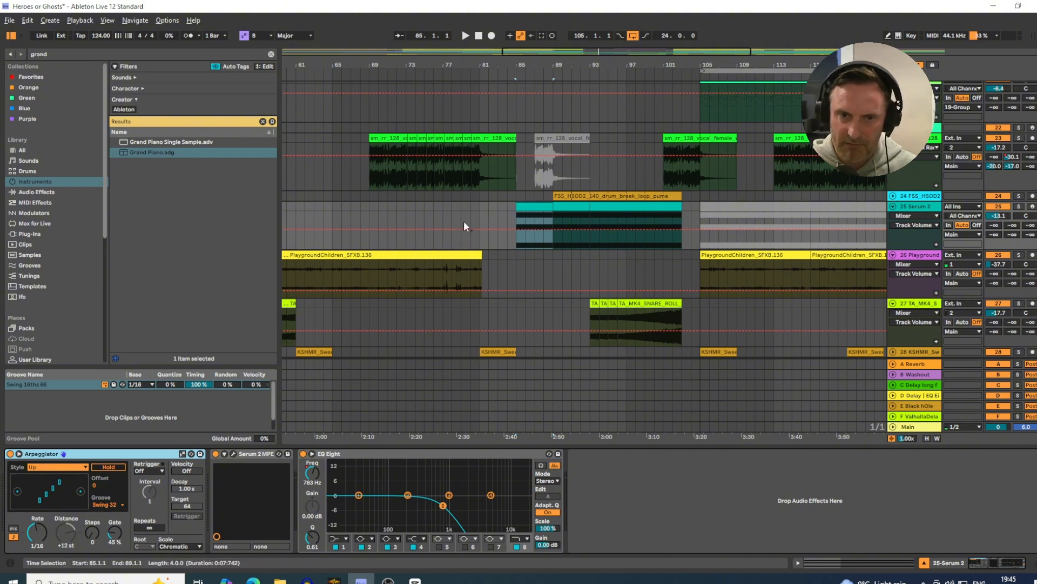
click(480, 214)
key(space)
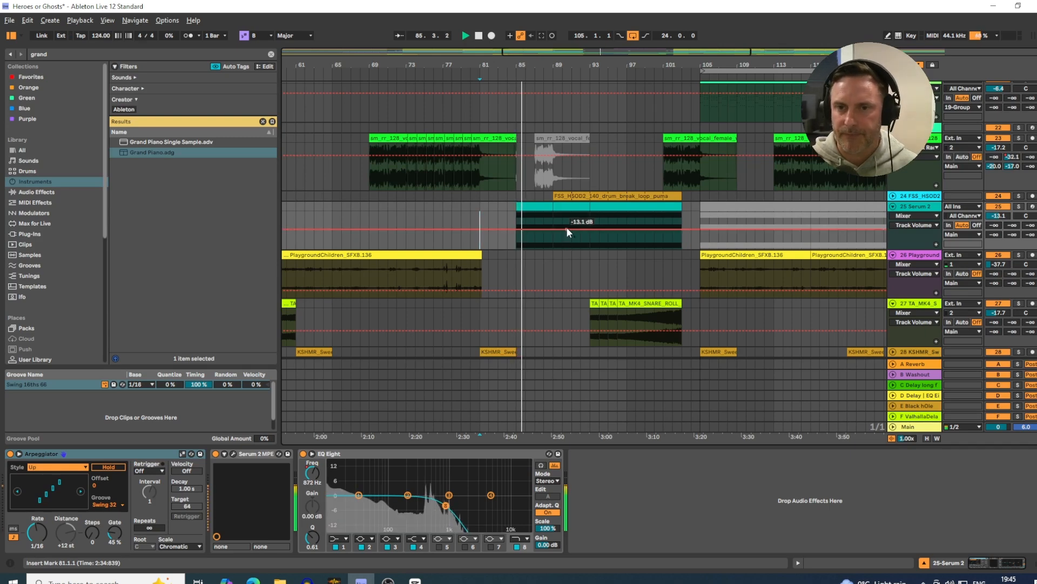
Lower the volume of snare roll track 27 to -18.4 dB while listening through the following section.
mouse_move(573, 66)
mouse_down()
mouse_move(541, 58)
mouse_move(559, 53)
mouse_move(555, 61)
mouse_up()
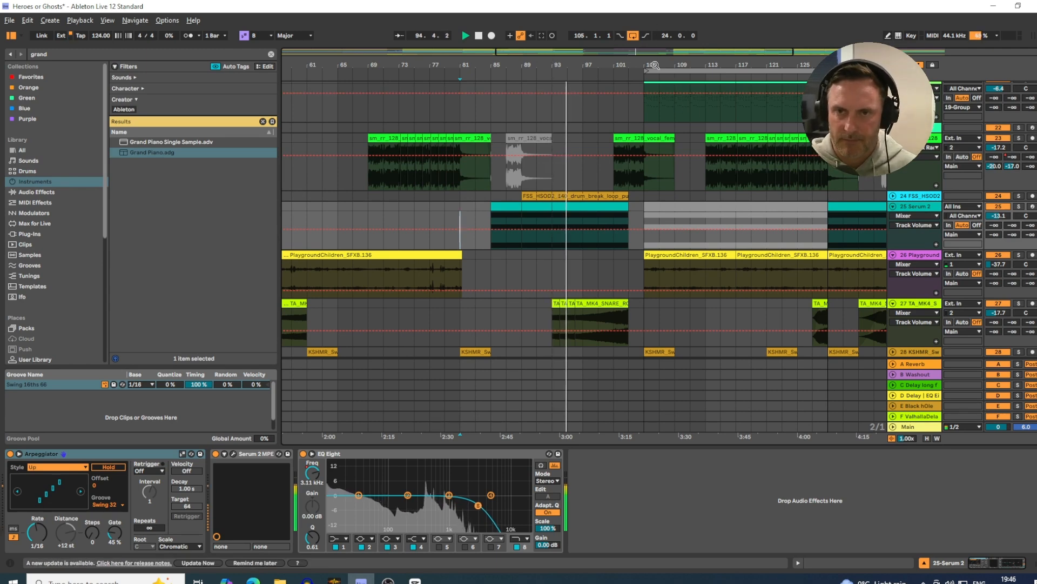
drag(734, 63, 765, 91)
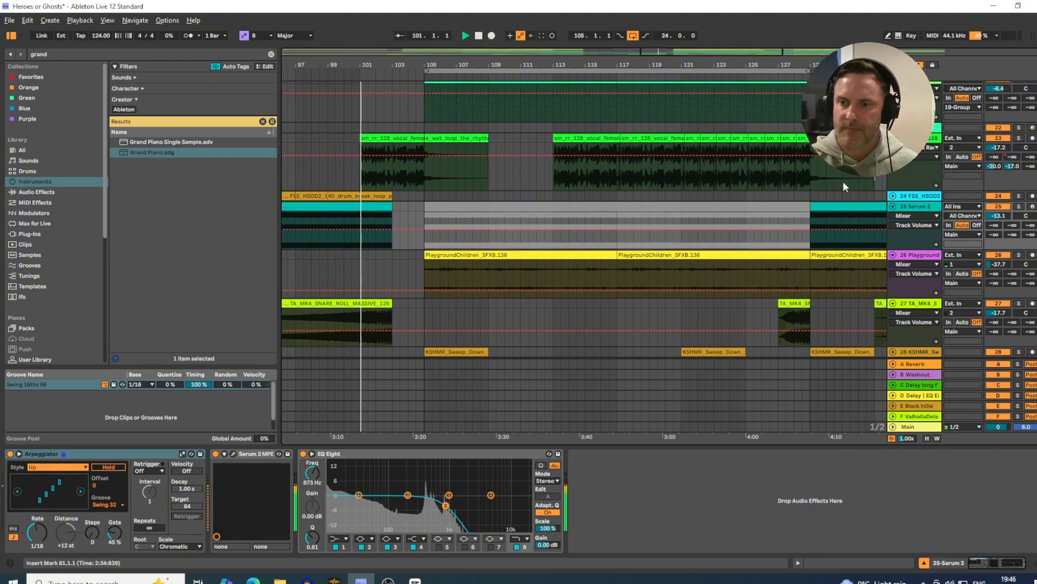
drag(999, 314, 1000, 318)
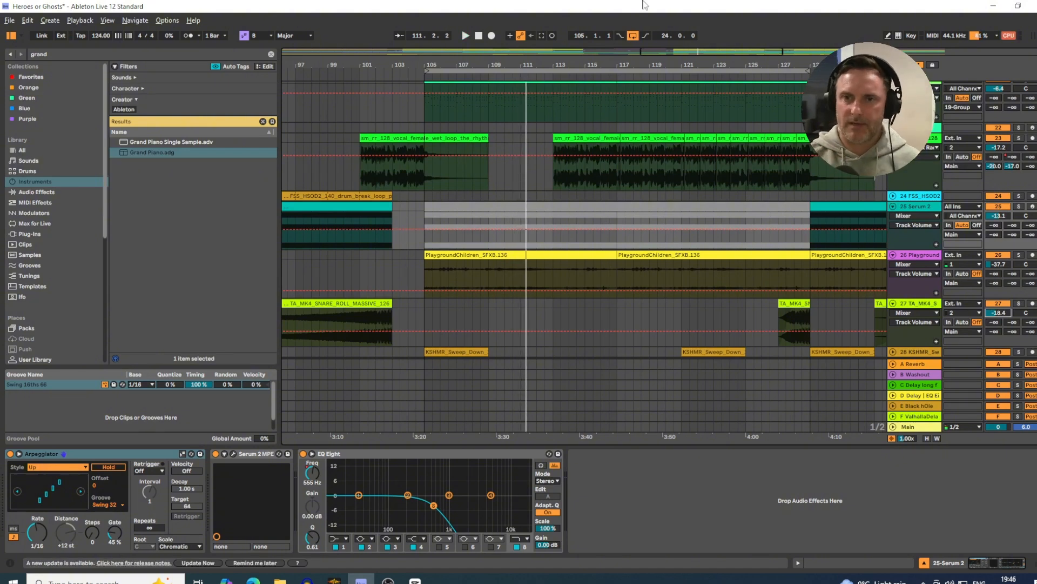
Deactivate return track C, the long delay, in the Session mixer and return to the Arrangement.
key(minus)
key(minus)
key(minus)
key(minus)
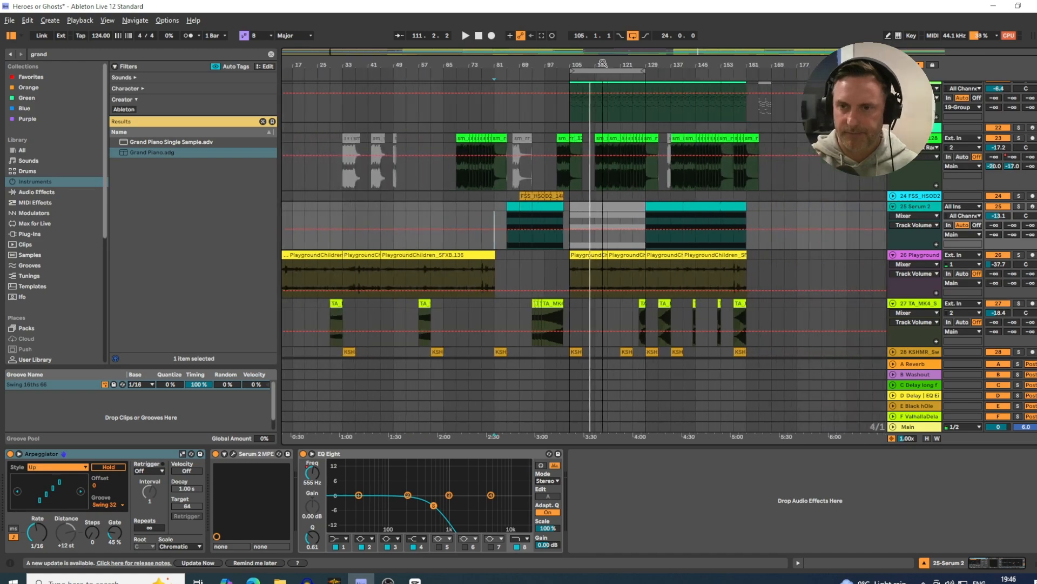
scroll(952, 249, up, 5)
scroll(938, 268, up, 5)
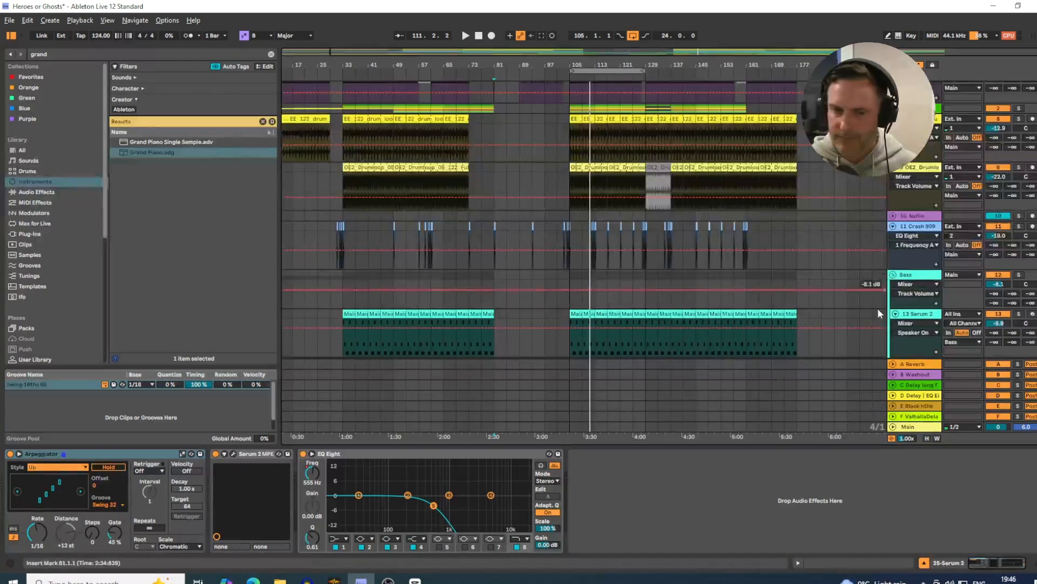
key(Tab)
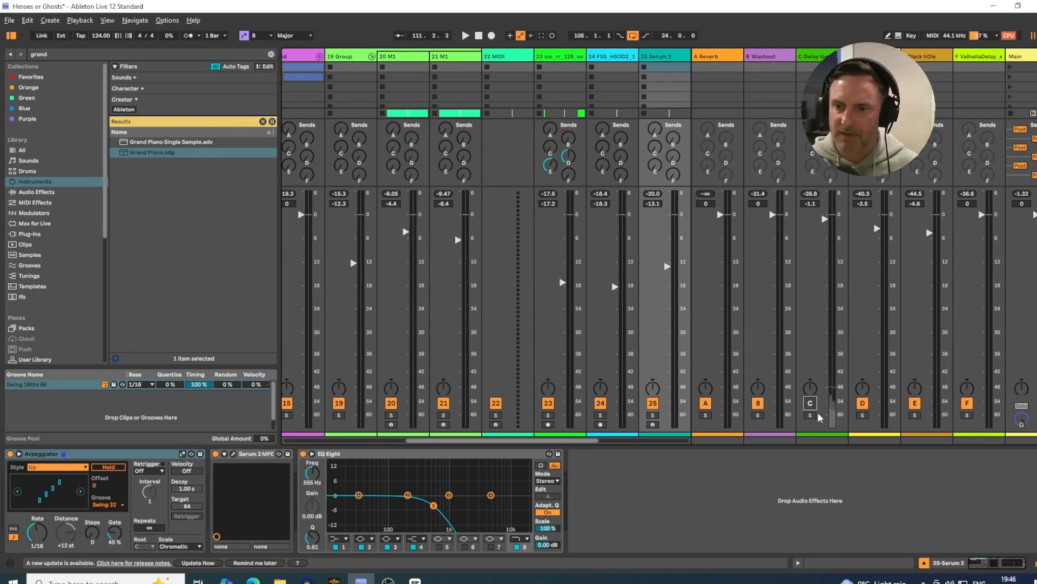
key(Tab)
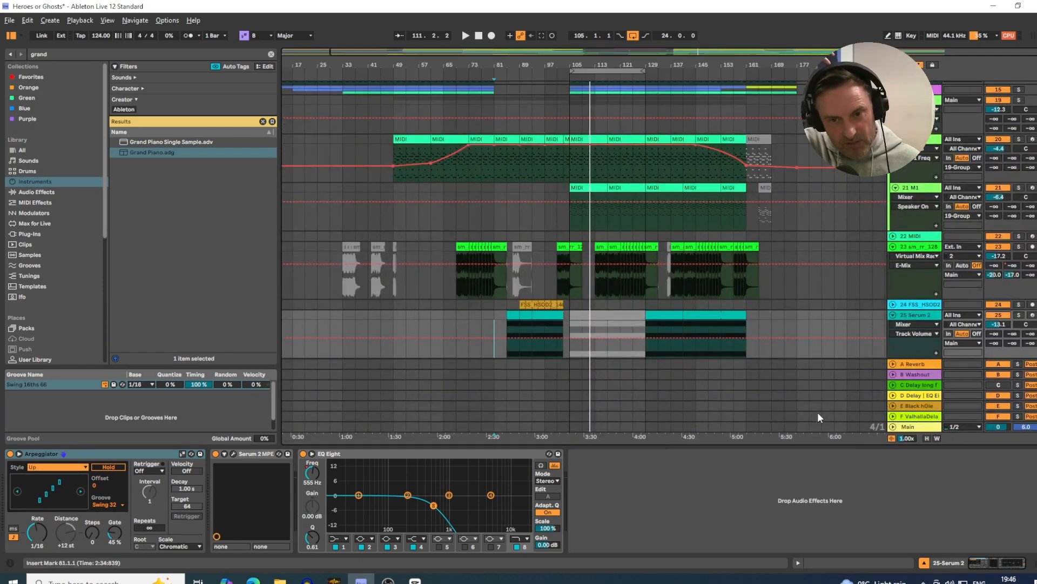
Select the Perc group around bar 105 to show its Auto Filter.
scroll(886, 219, up, 8)
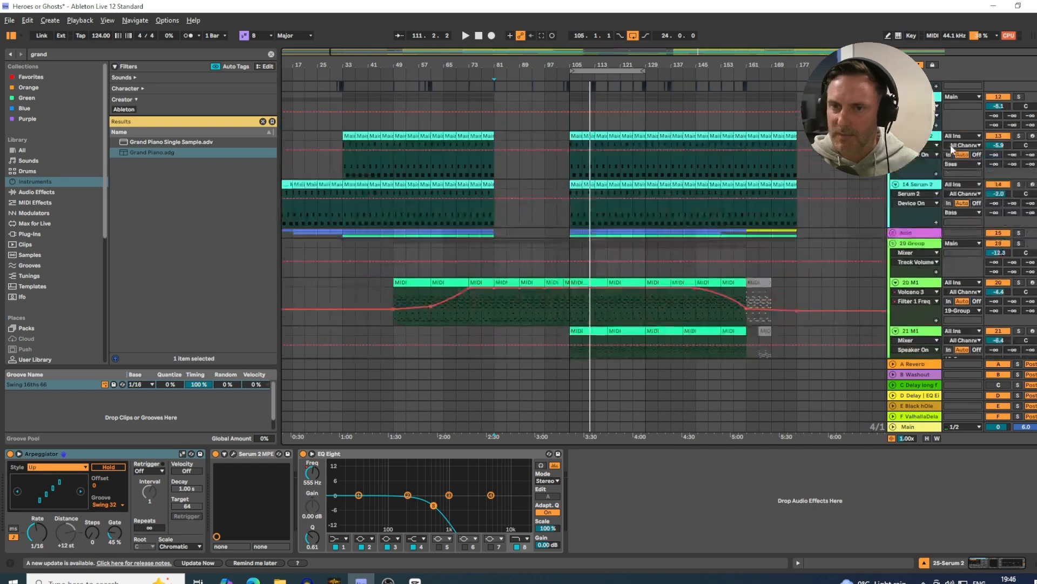
scroll(886, 219, up, 6)
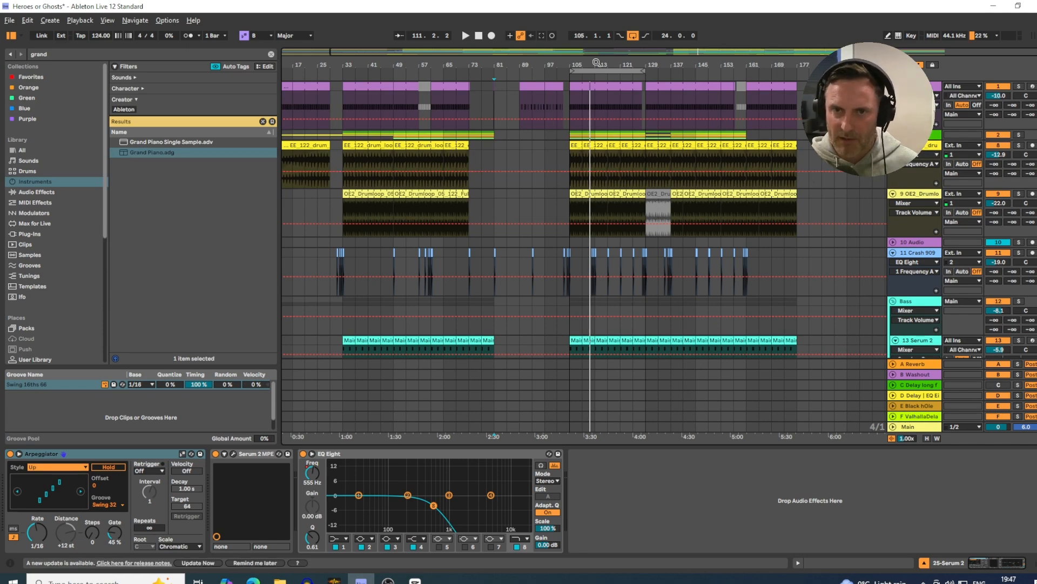
drag(597, 64, 526, 63)
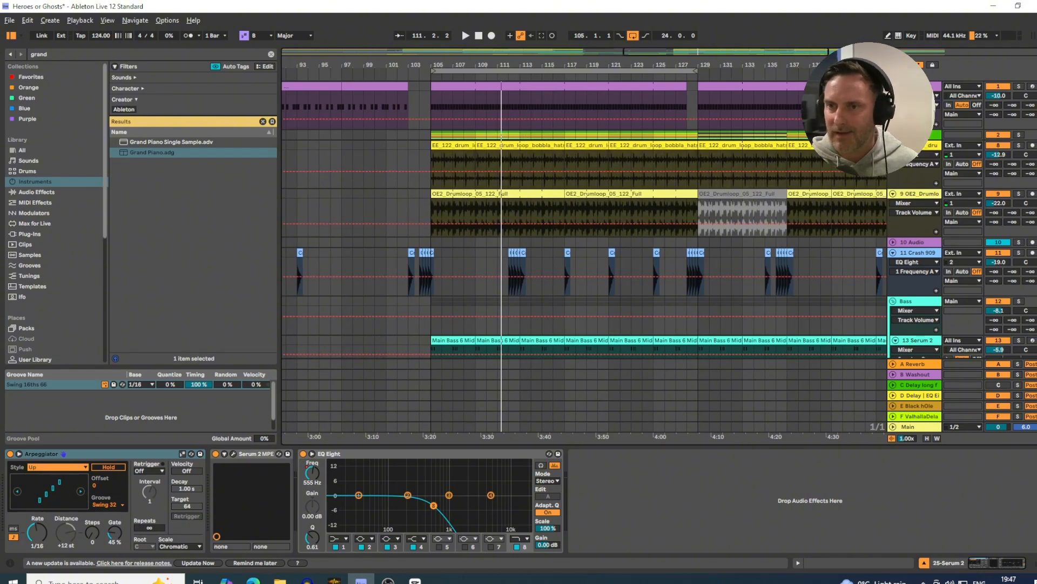
click(915, 135)
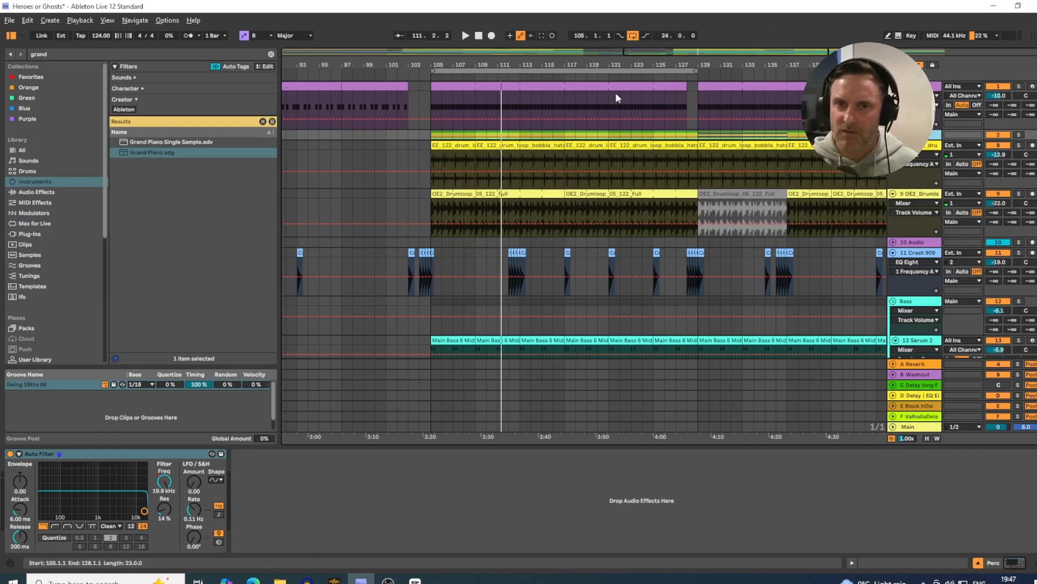
Look over the M1, vocal, Serum 2 and effects tracks around bars 105 to 129 and select the Acid group.
drag(583, 63, 583, 78)
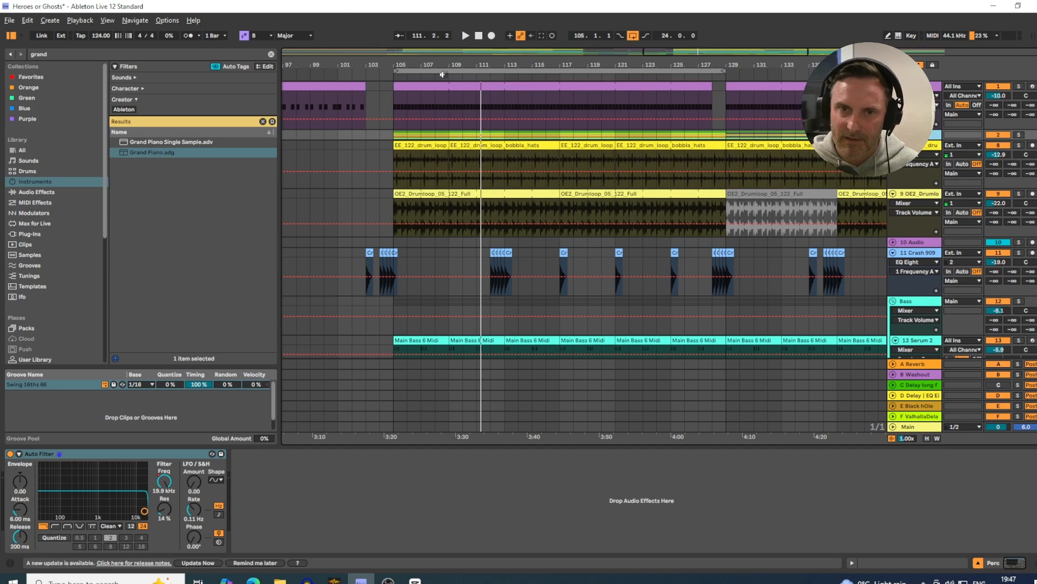
drag(471, 75, 472, 66)
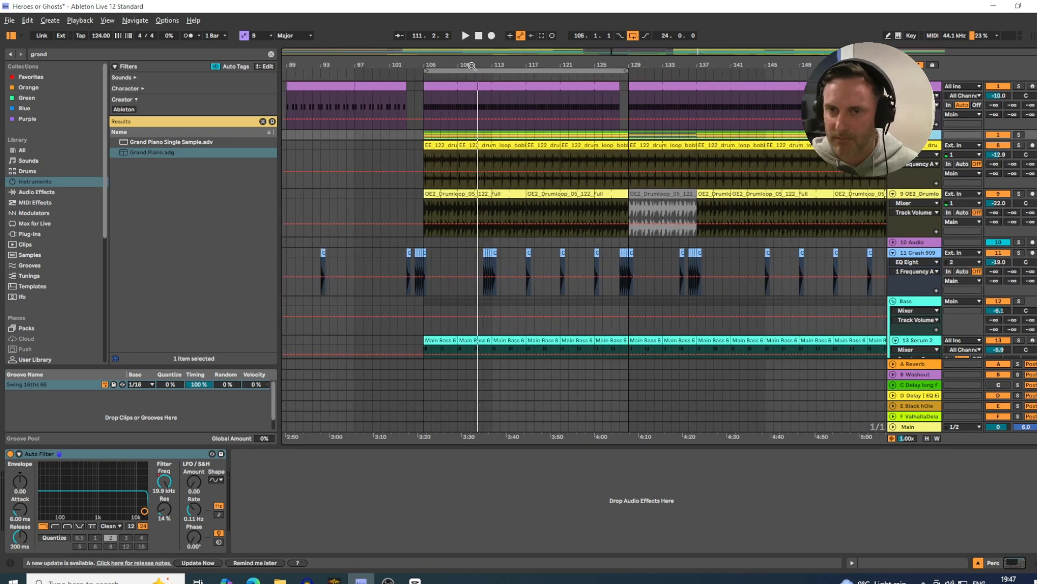
scroll(840, 203, down, 15)
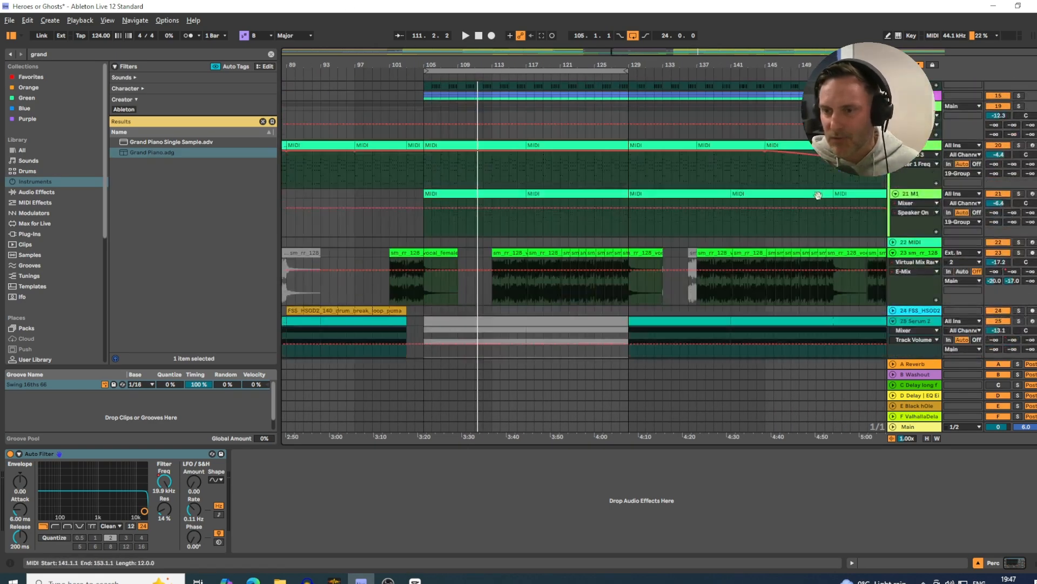
scroll(812, 192, down, 4)
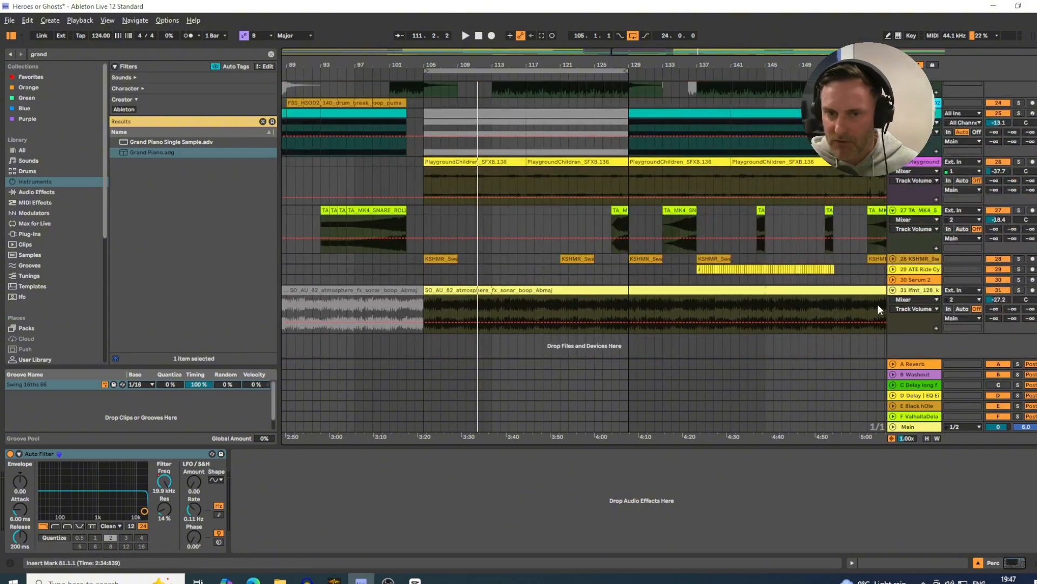
scroll(878, 304, up, 3)
scroll(871, 310, up, 1)
scroll(875, 303, down, 3)
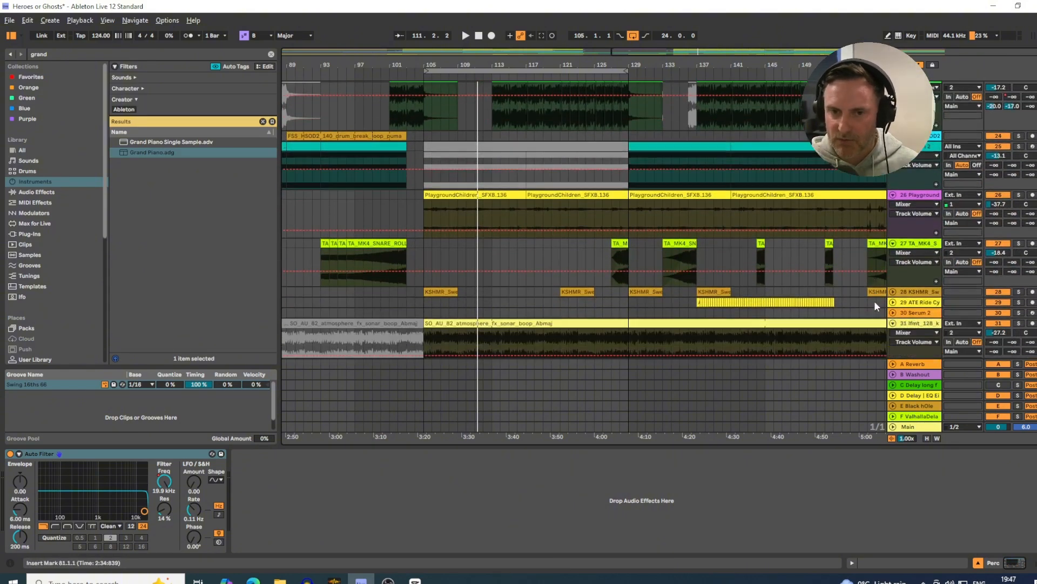
scroll(871, 304, up, 3)
scroll(853, 310, up, 3)
scroll(852, 308, up, 1)
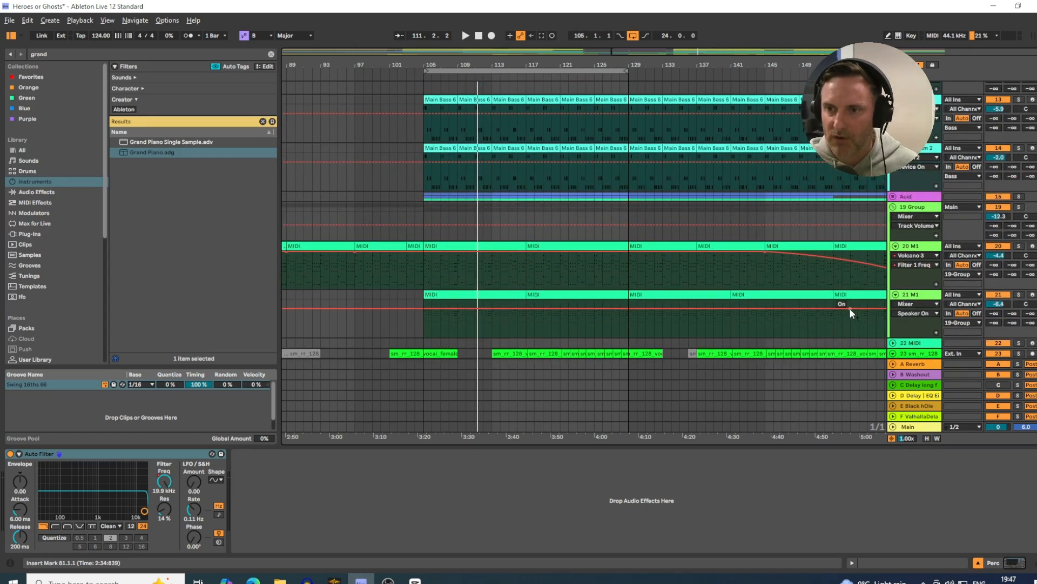
click(918, 196)
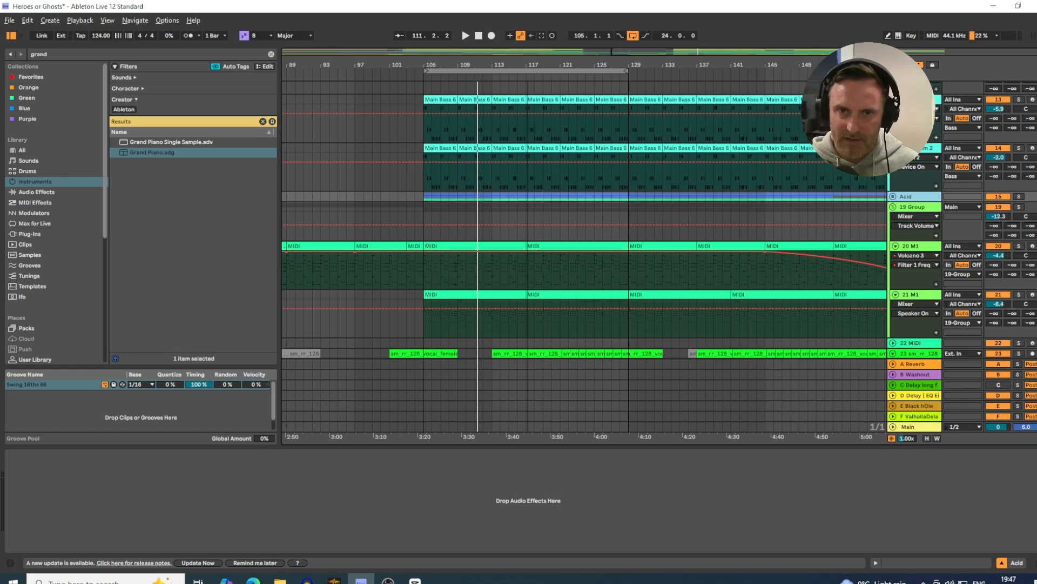
Show the device chains of track 10 Audio and drum loop track 9 OE2_Drumloop.
drag(531, 65, 549, 102)
scroll(773, 200, up, 2)
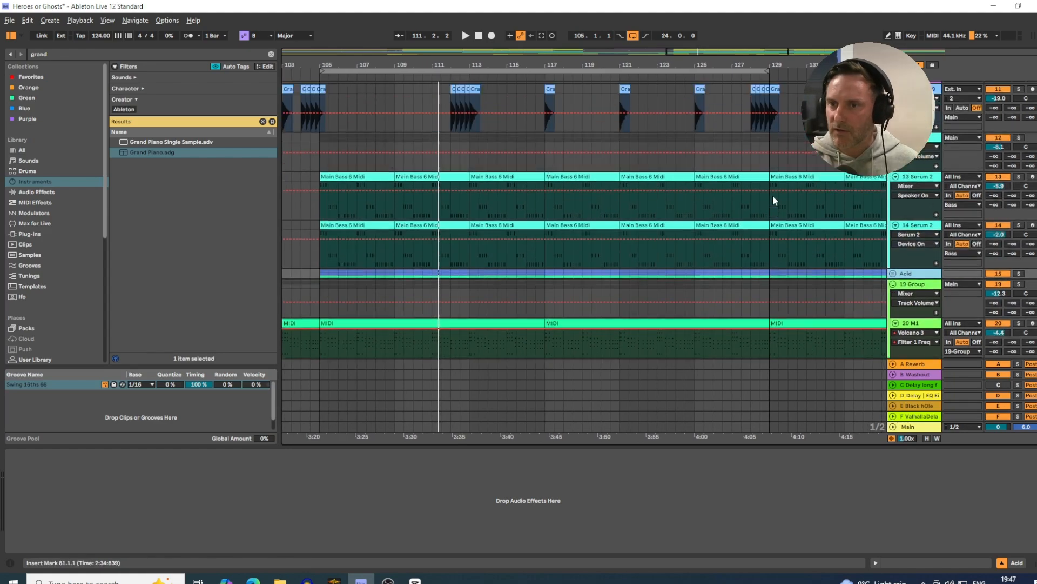
scroll(772, 198, up, 3)
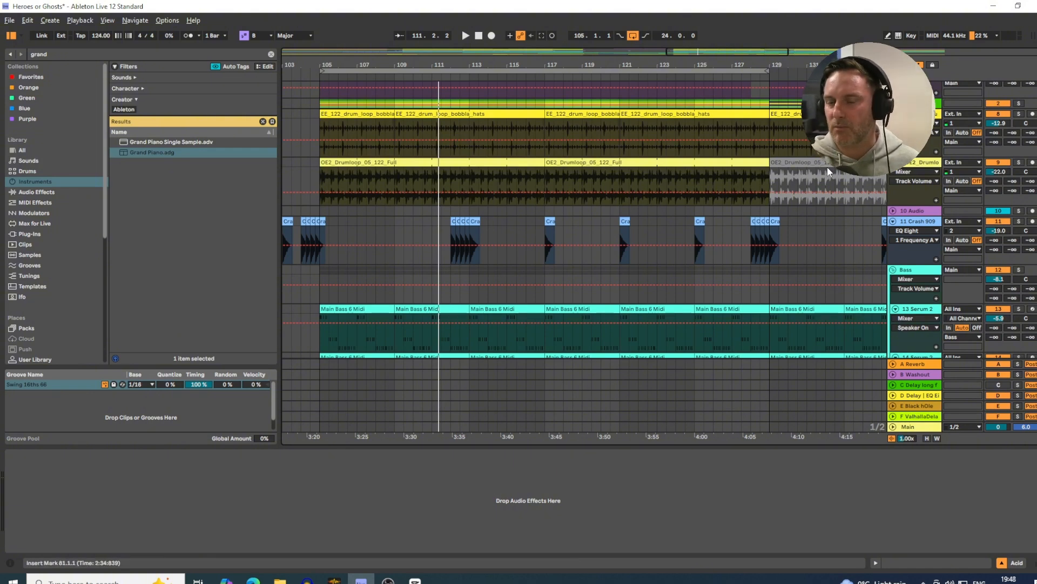
mouse_move(524, 66)
mouse_down()
mouse_move(529, 75)
mouse_move(531, 64)
mouse_up()
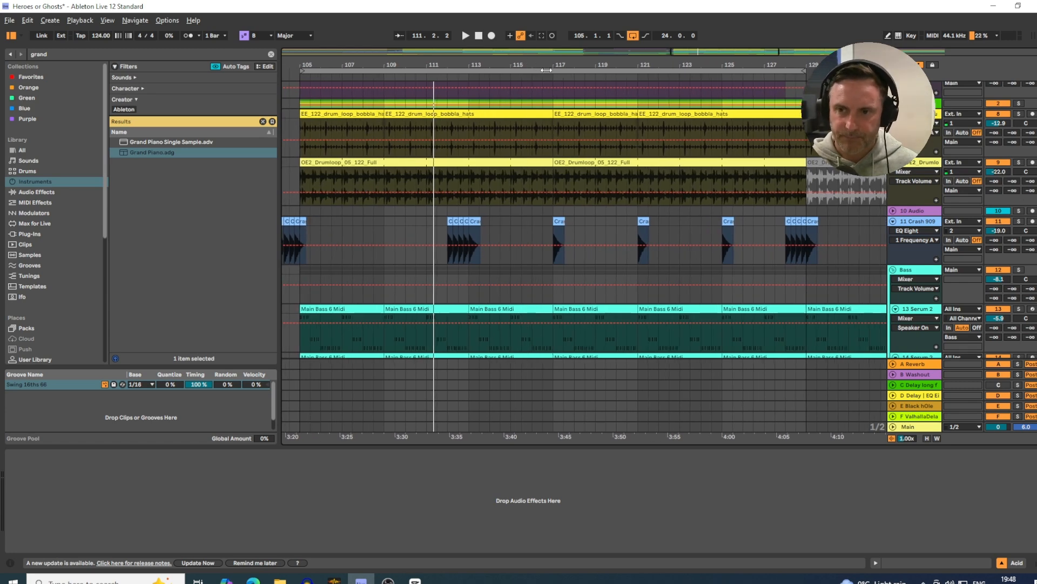
click(919, 211)
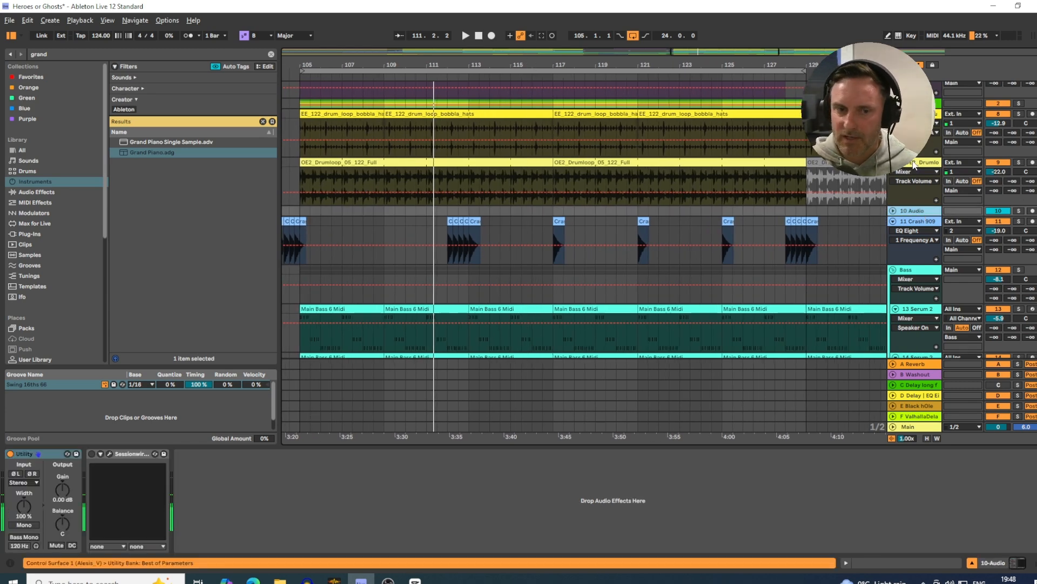
click(916, 163)
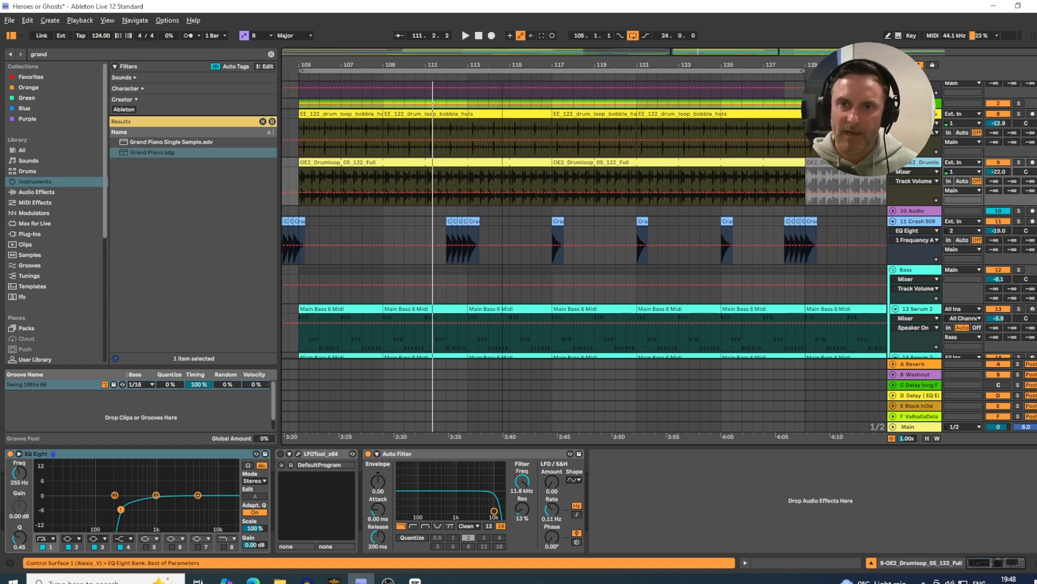
Show the device chain of track 11 Crash 909.
drag(501, 65, 513, 65)
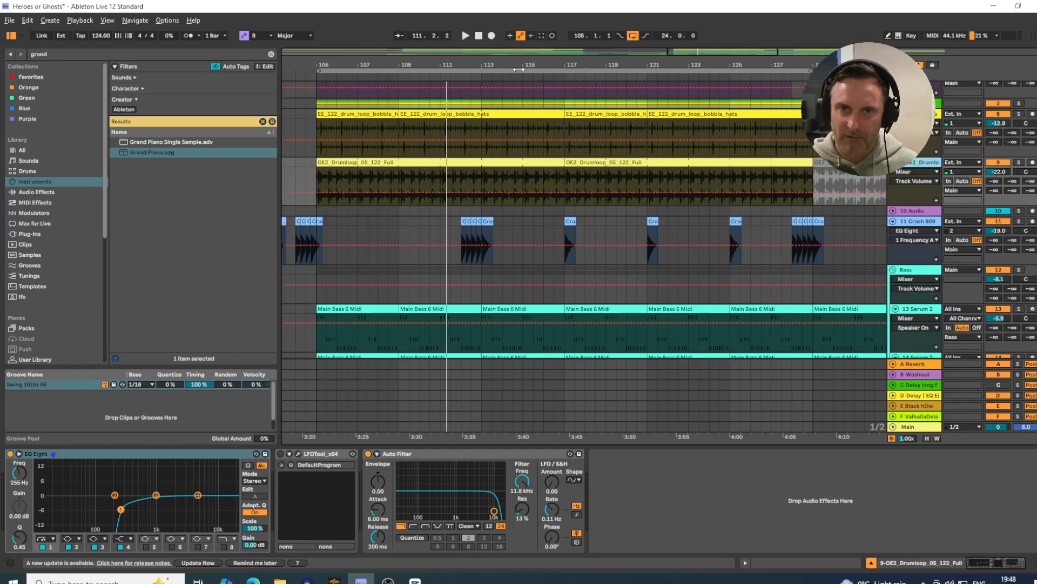
drag(515, 64, 512, 65)
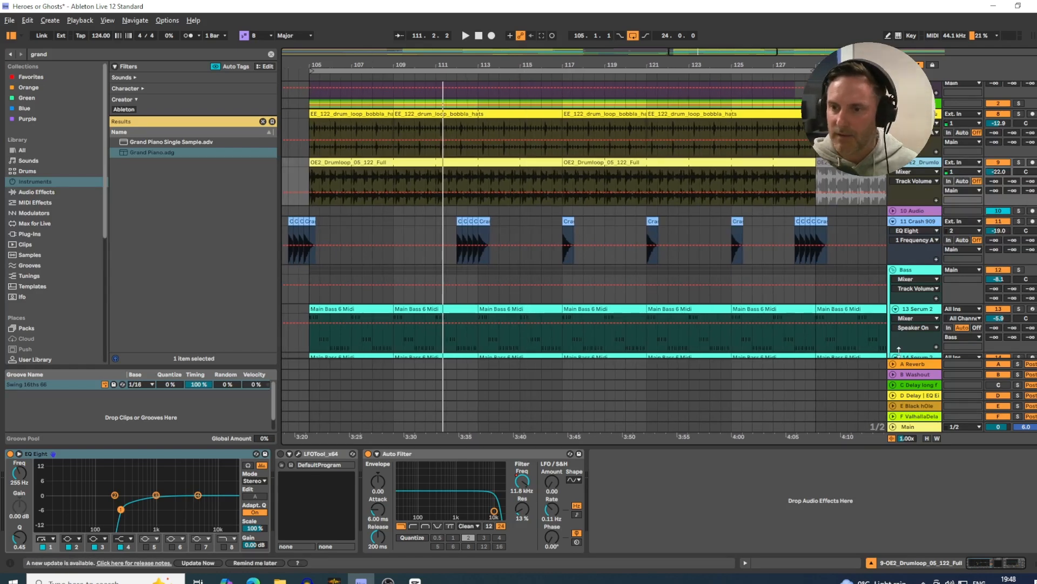
click(909, 226)
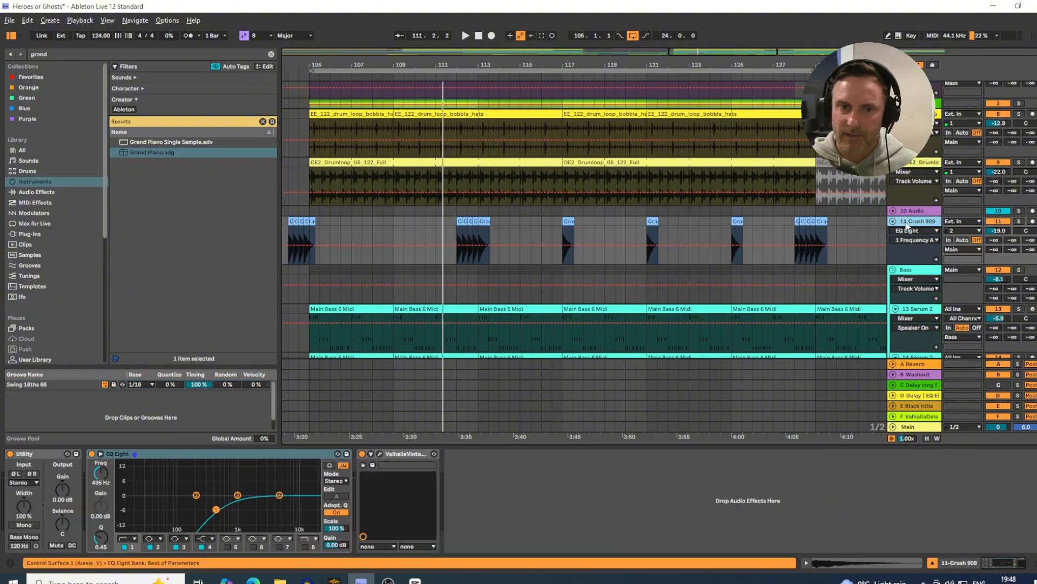